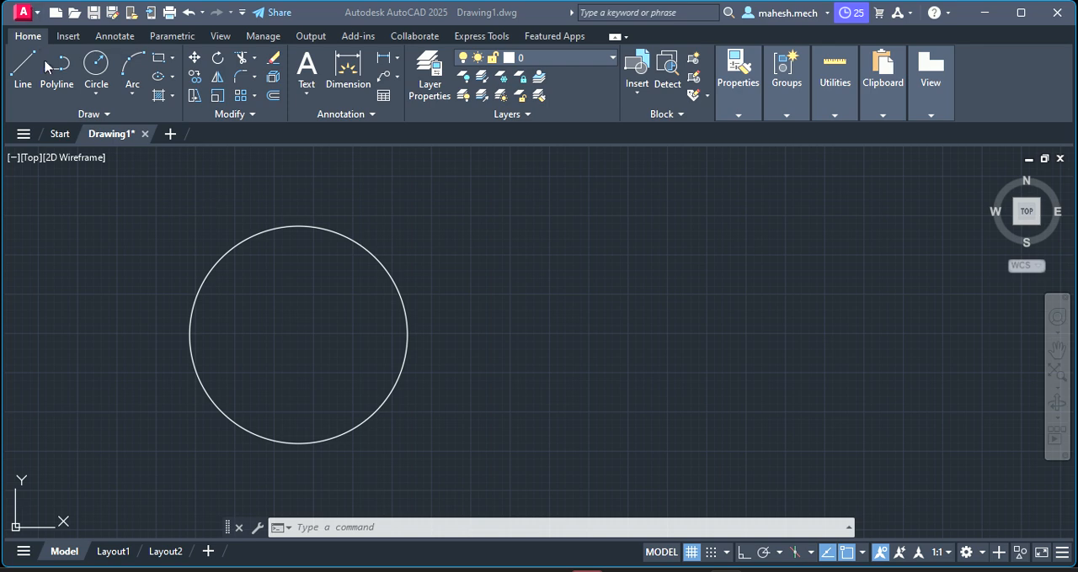
# Draw a horizontal line about 3685 units long to the right from the circle's bottom quadrant point
pyautogui.click(25, 77)
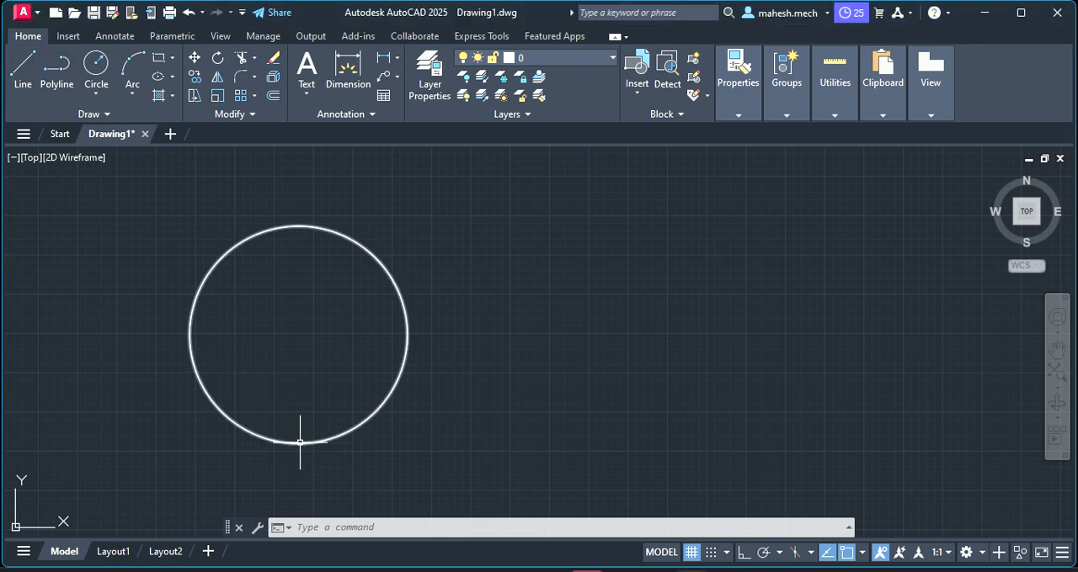
pyautogui.click(22, 71)
pyautogui.click(298, 443)
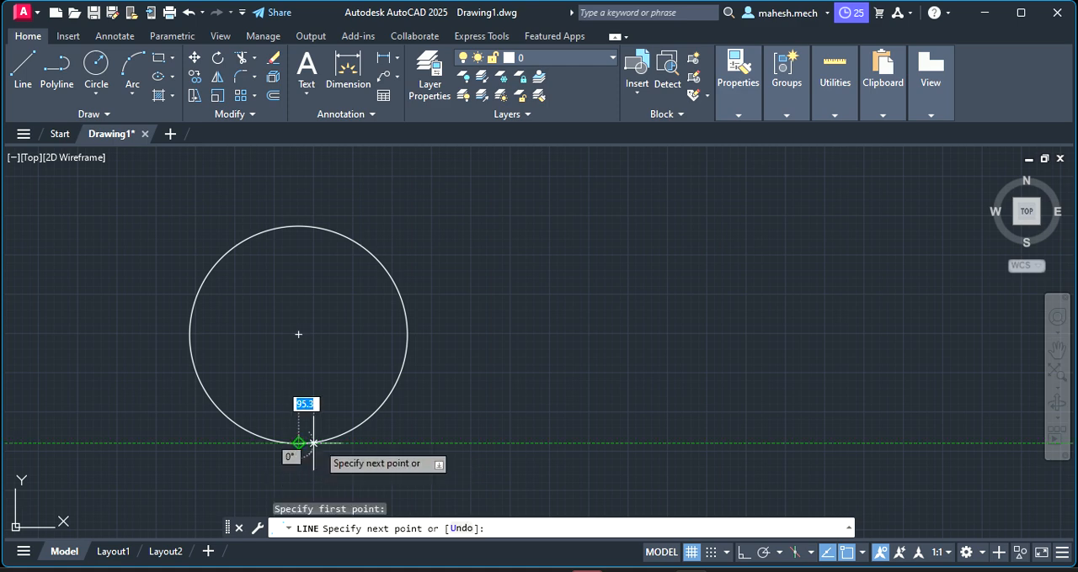
pyautogui.click(876, 443)
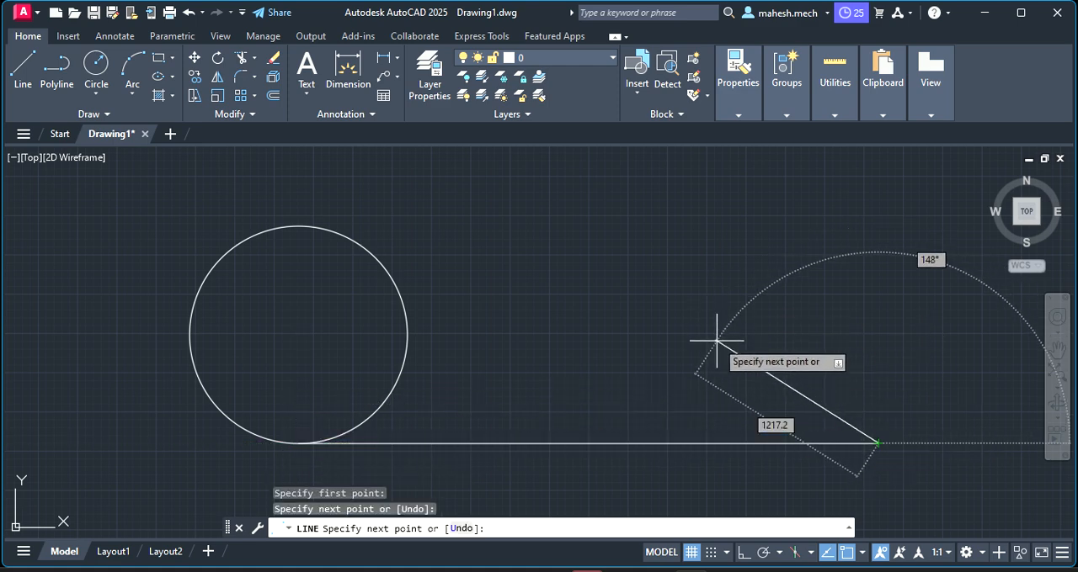
pyautogui.press('Escape')
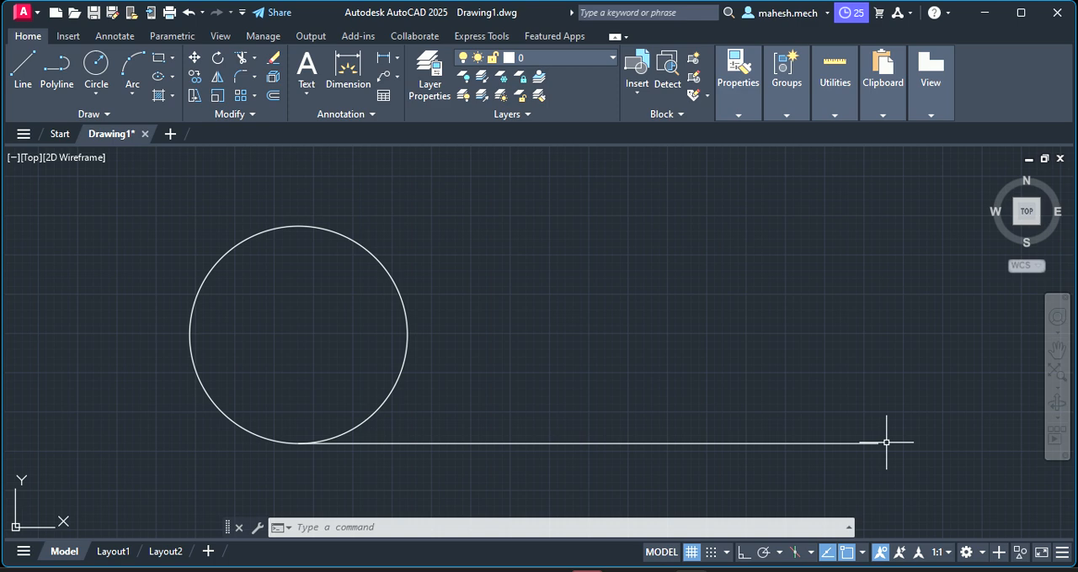
pyautogui.press('Escape')
pyautogui.press('Escape')
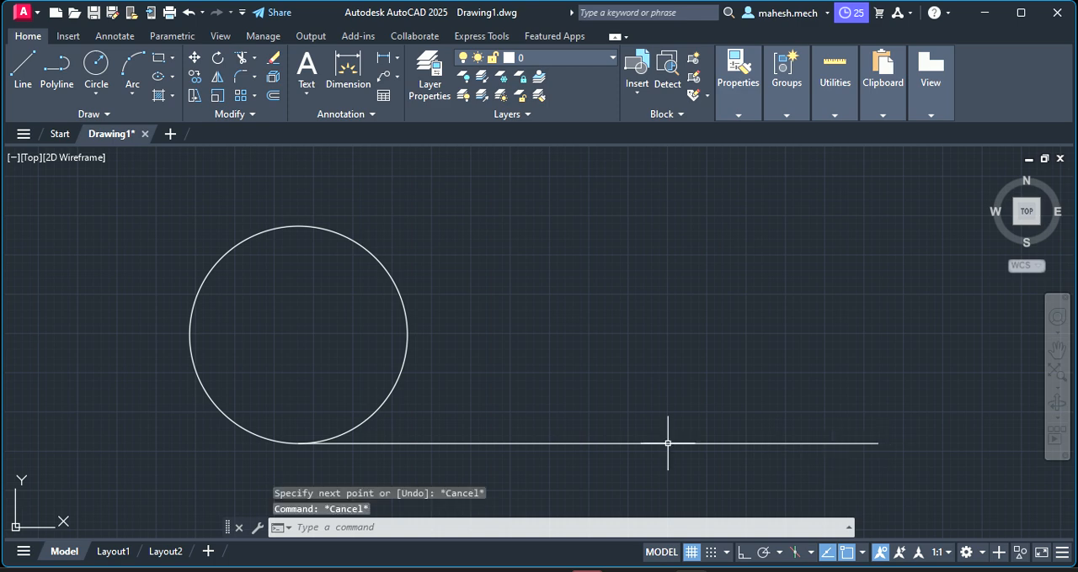
# Erase the horizontal line and the circle from the drawing
pyautogui.click(668, 443)
pyautogui.press('Delete')
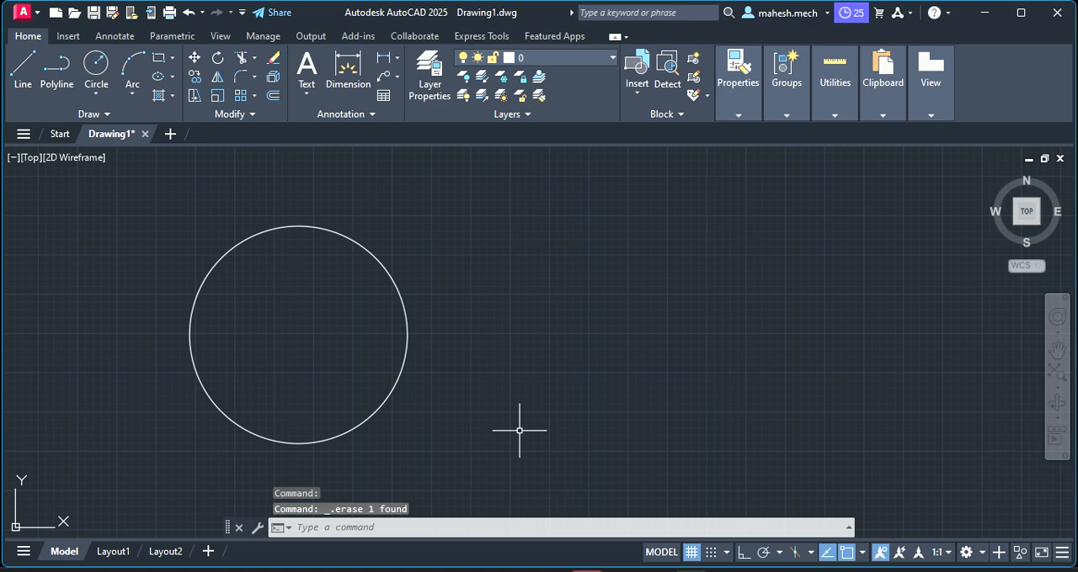
pyautogui.click(405, 374)
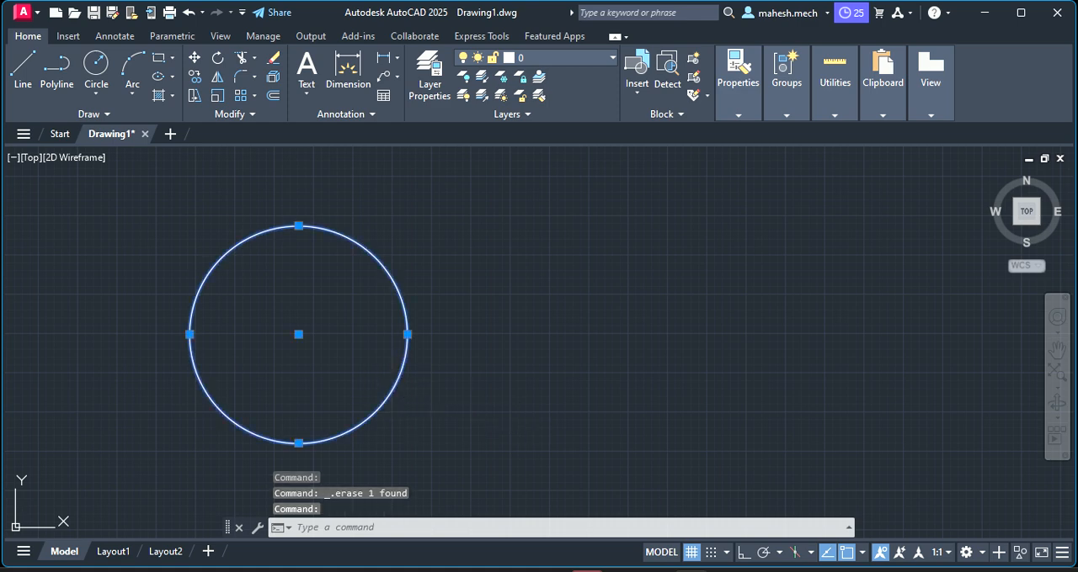
pyautogui.press('Delete')
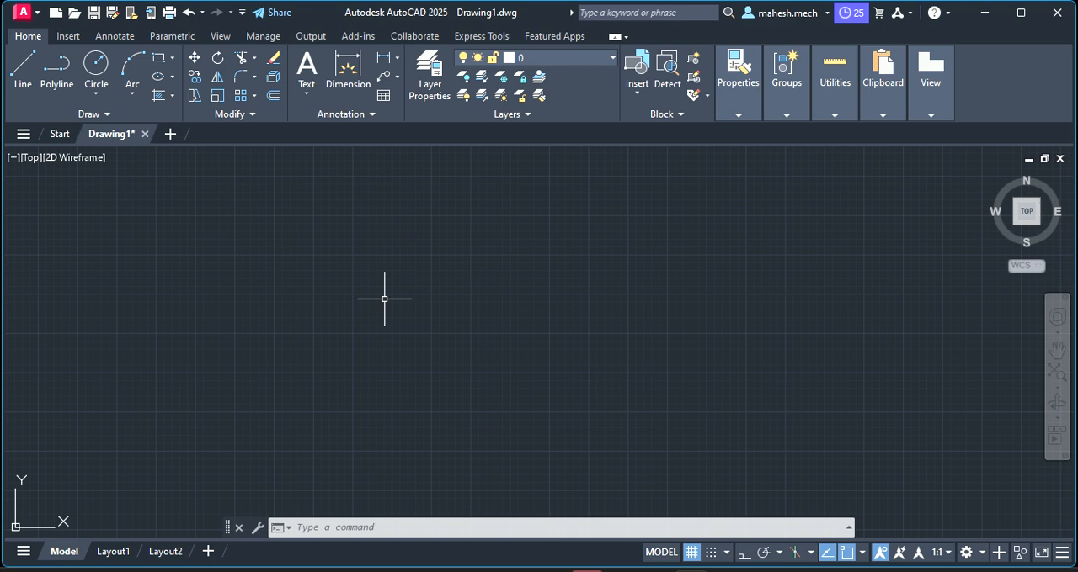
pyautogui.click(102, 86)
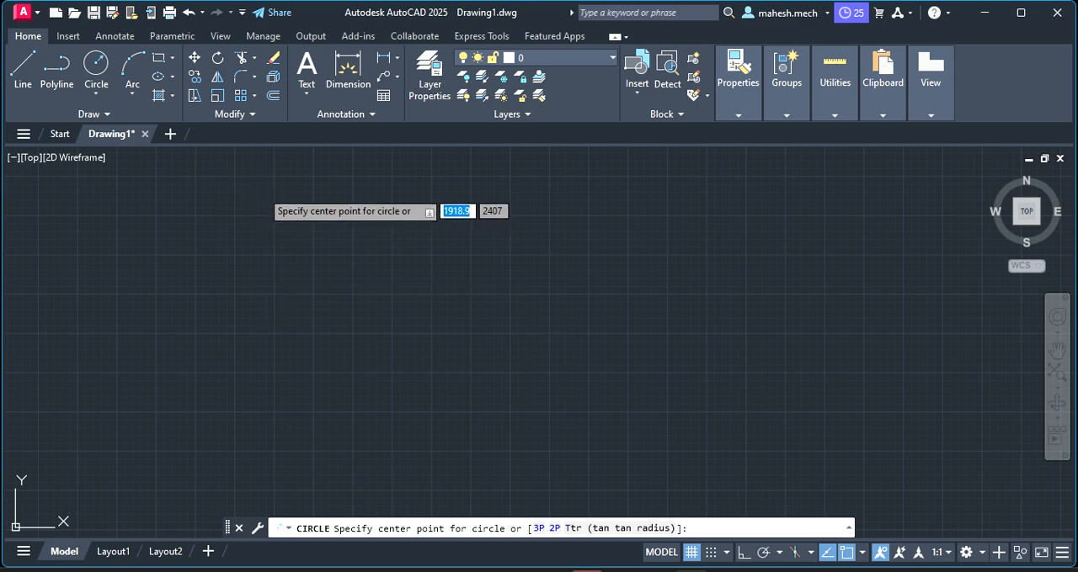
pyautogui.press('Escape')
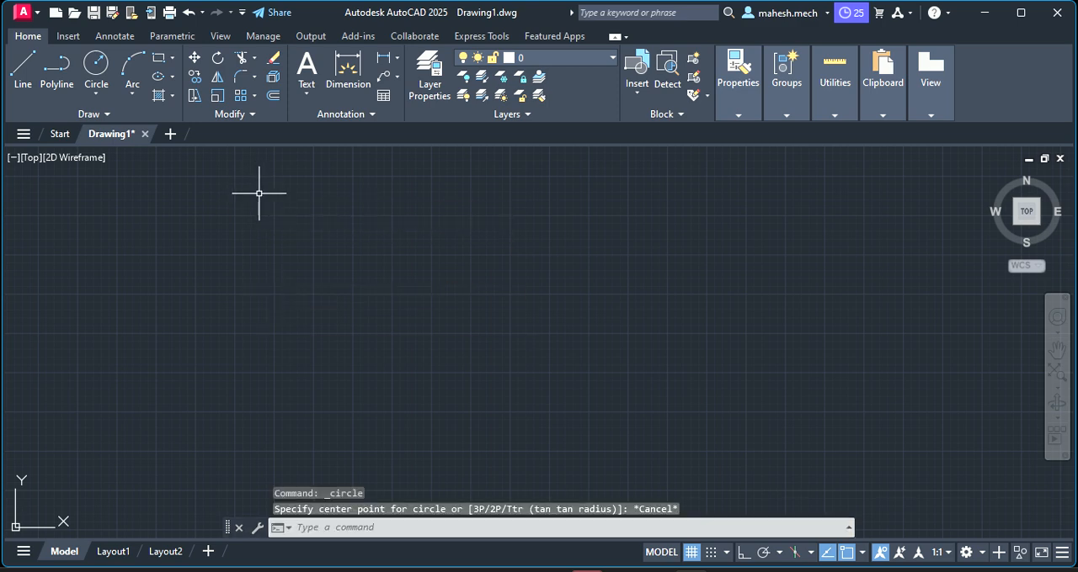
# Add multiline text in a small box in the upper part of the drawing reading "The daimeter of the generating circle is 50mm."
pyautogui.click(305, 91)
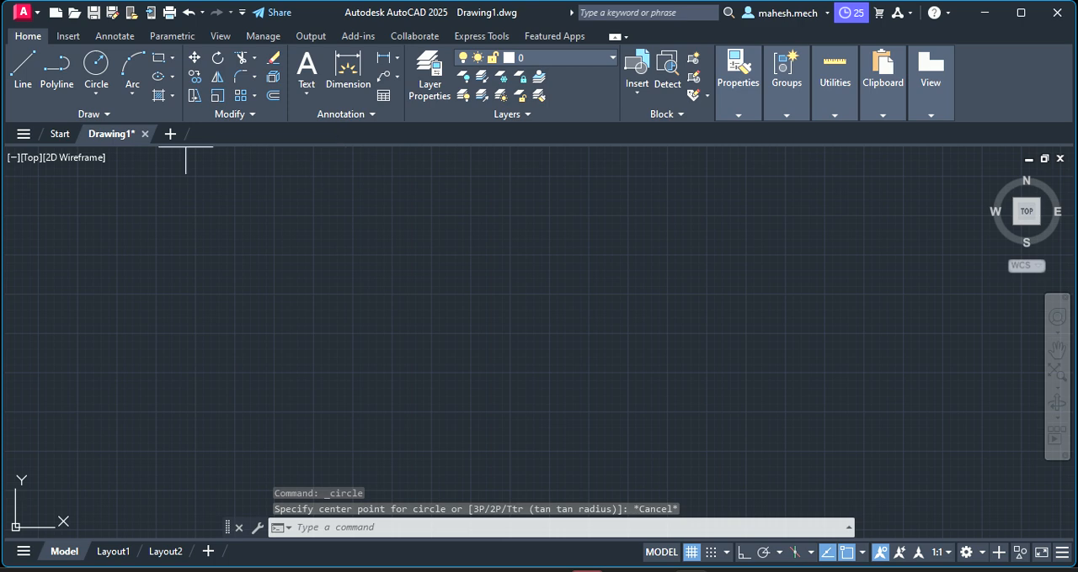
pyautogui.click(279, 175)
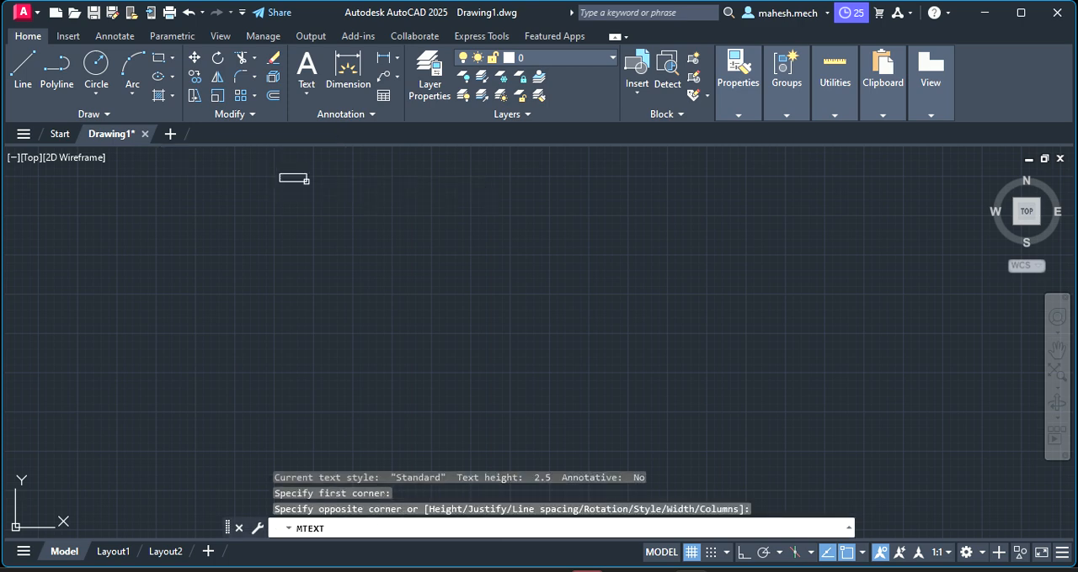
pyautogui.click(309, 181)
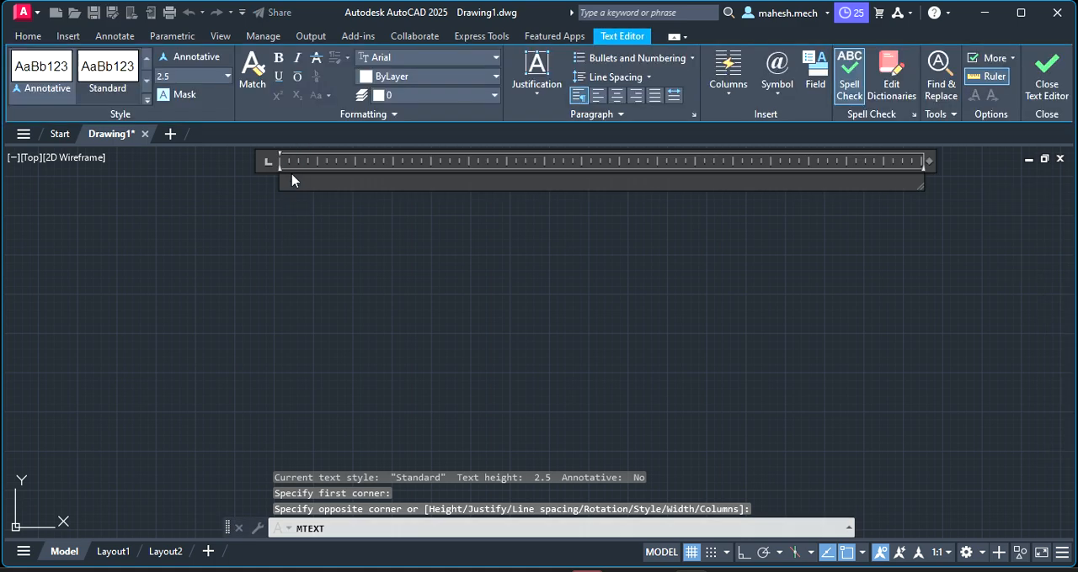
pyautogui.write('d')
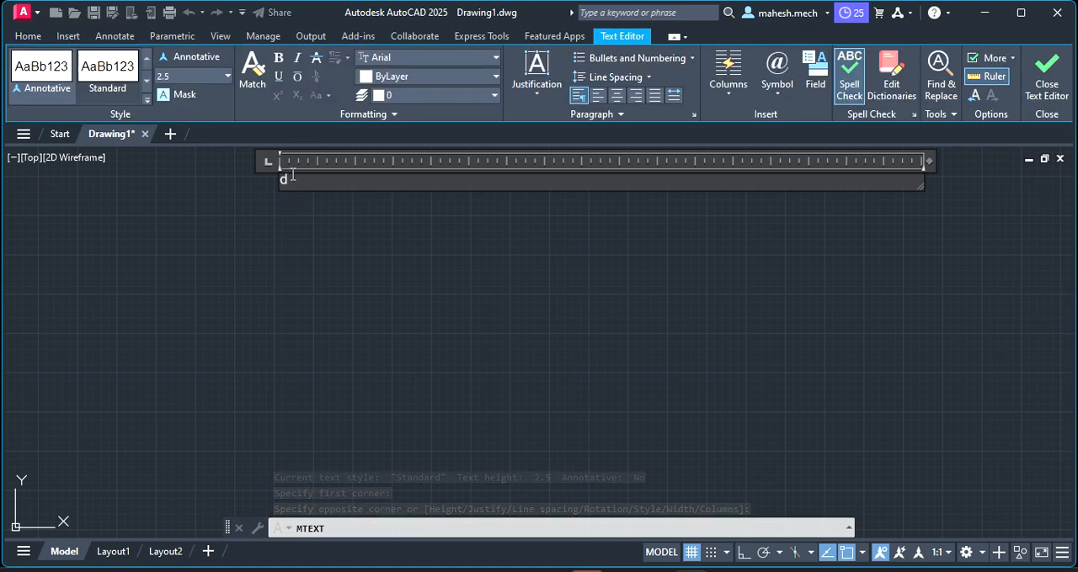
pyautogui.press('BackSpace')
pyautogui.press('capslock')
pyautogui.write('The')
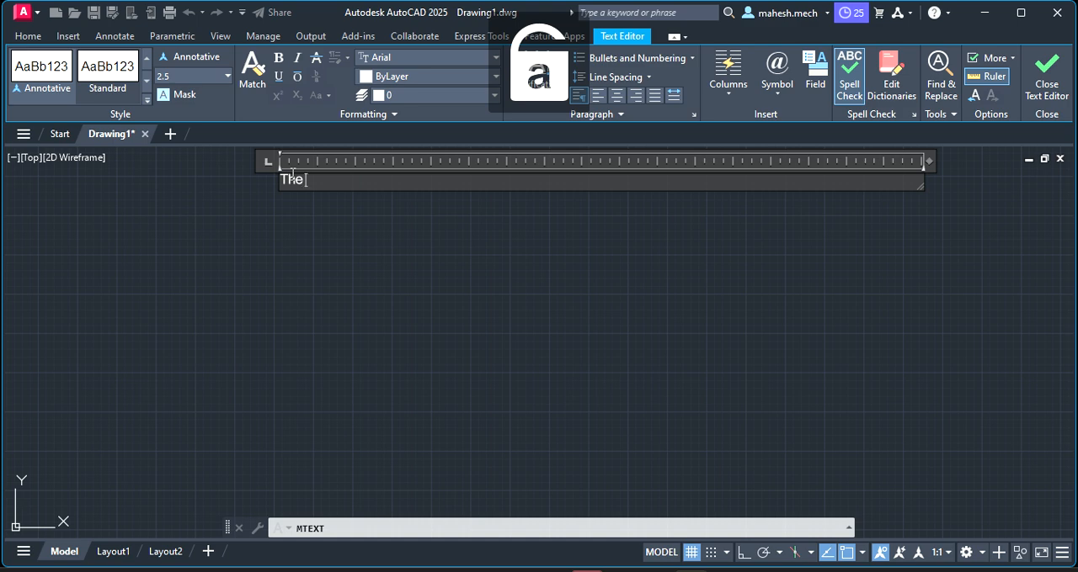
pyautogui.write(' daim')
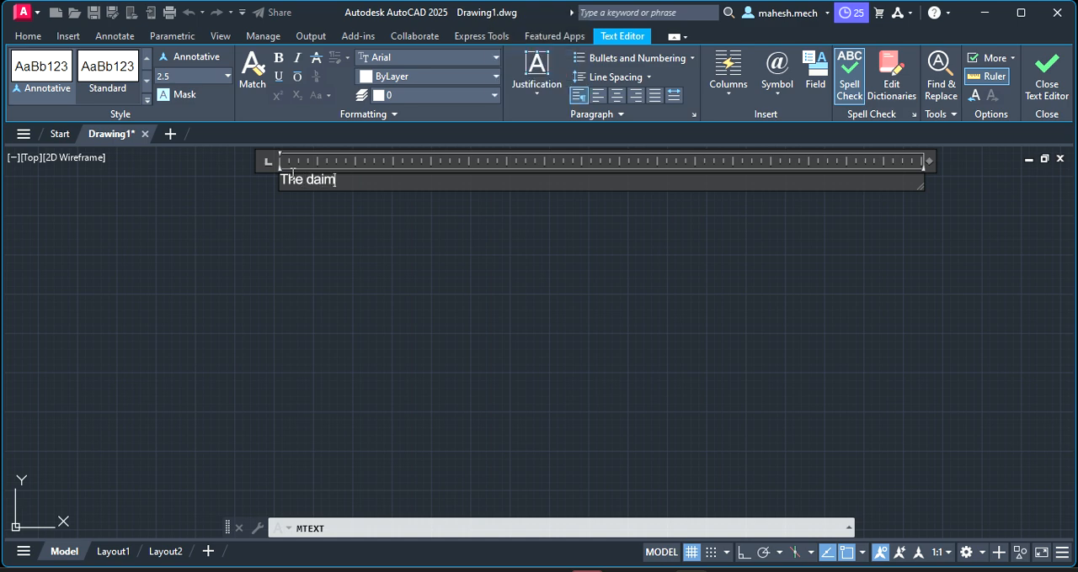
pyautogui.write('eter ofd th')
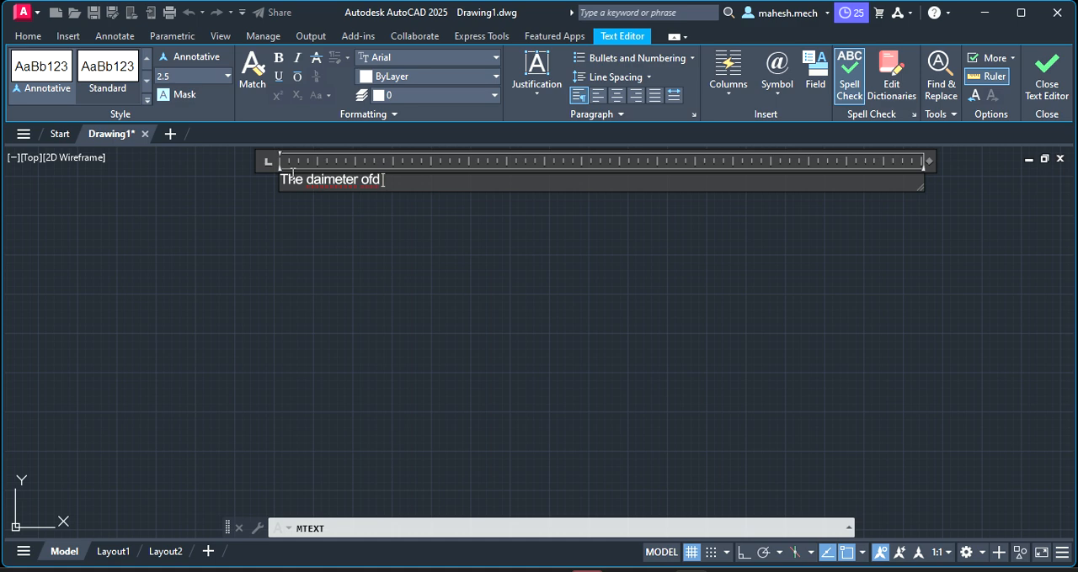
pyautogui.press('BackSpace')
pyautogui.write('the generat')
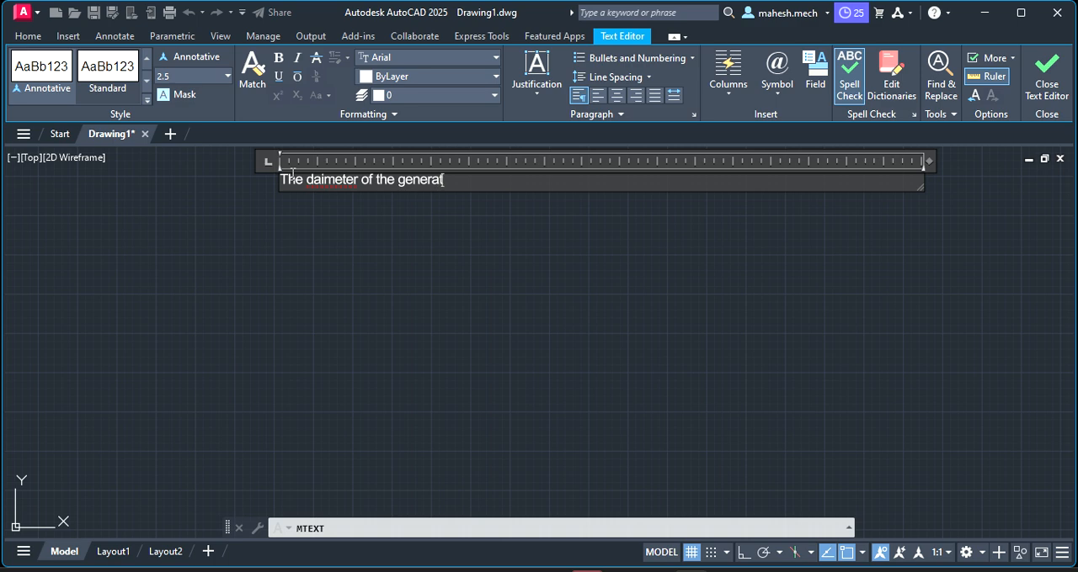
pyautogui.write('ing circle is 50MM')
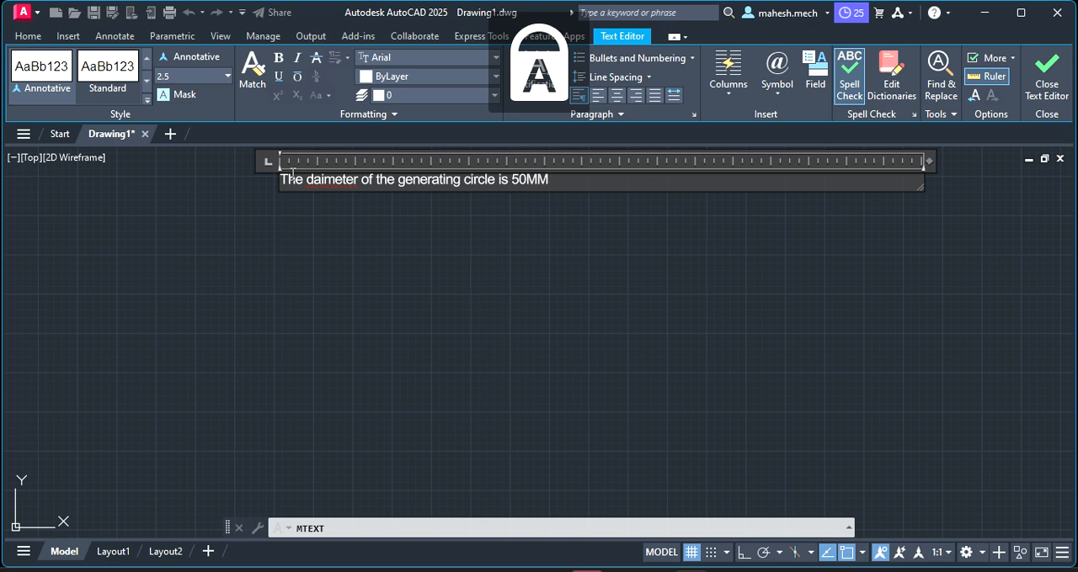
pyautogui.press('BackSpace')
pyautogui.write('m')
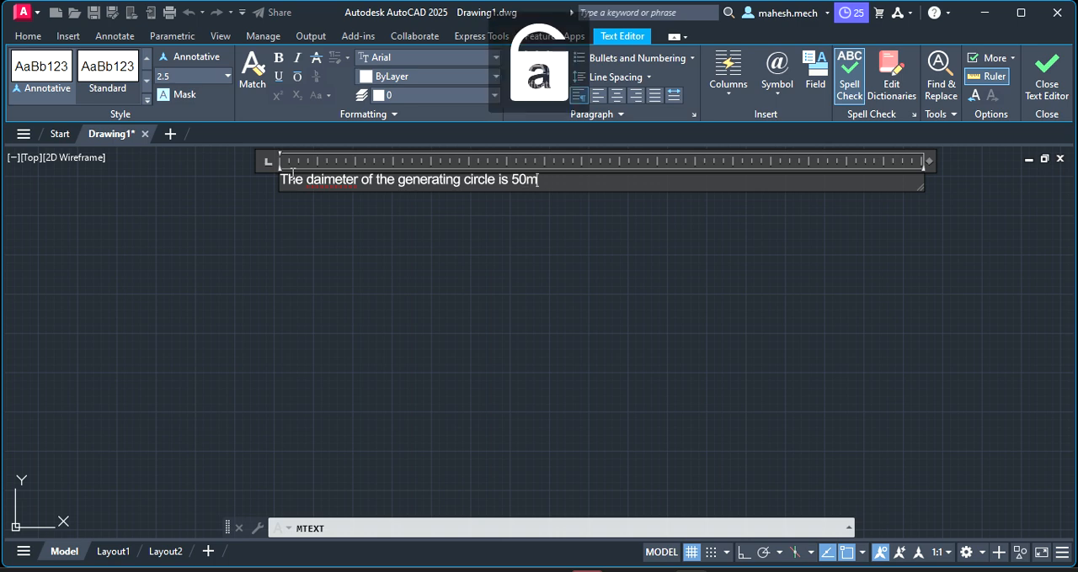
pyautogui.write('.')
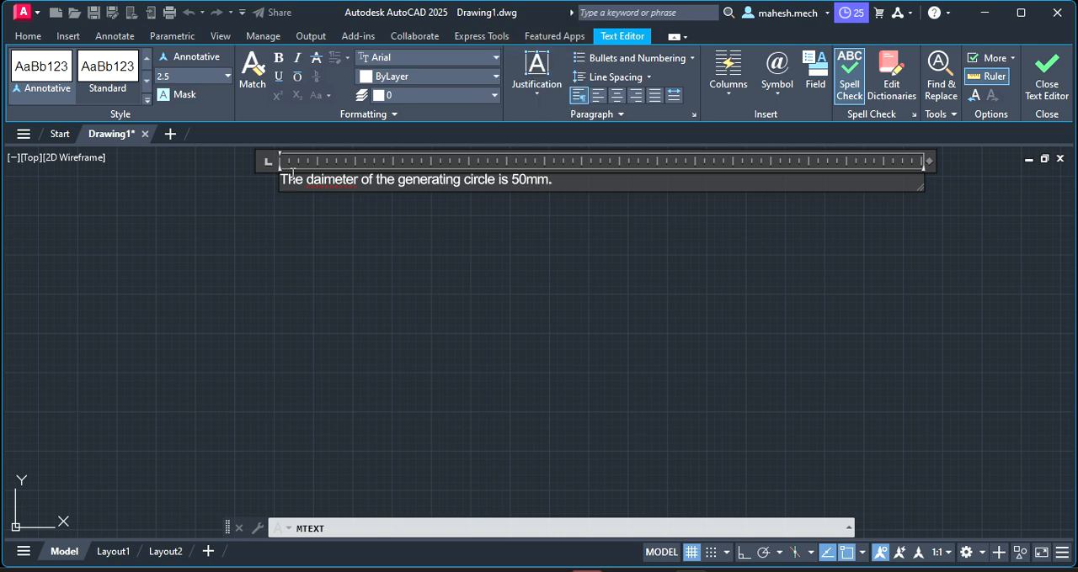
pyautogui.click(265, 235)
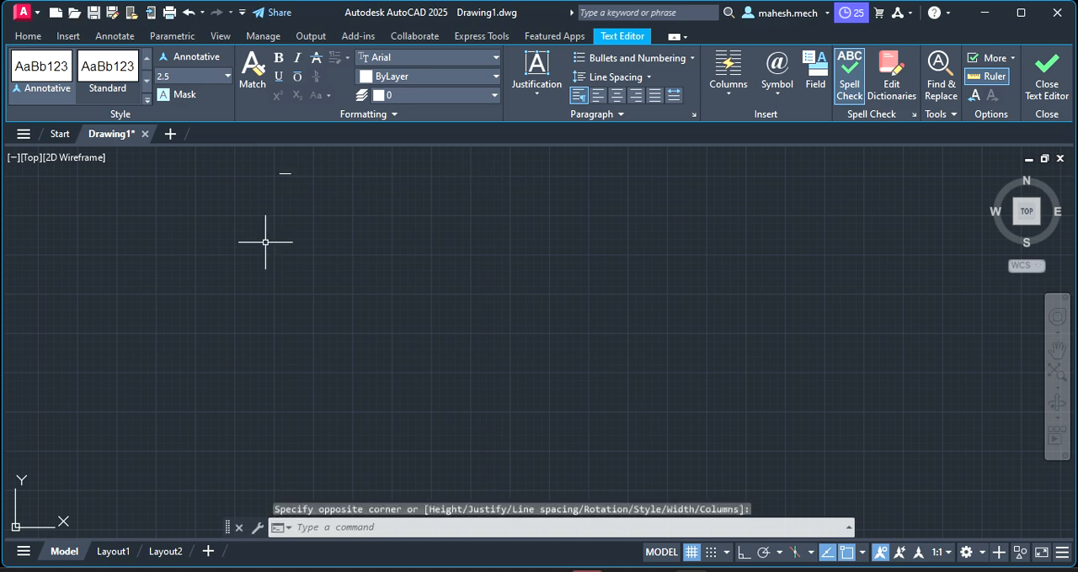
# Set the text height of the generating-circle note to 10 in its quick properties
pyautogui.scroll(12, 258, 173)
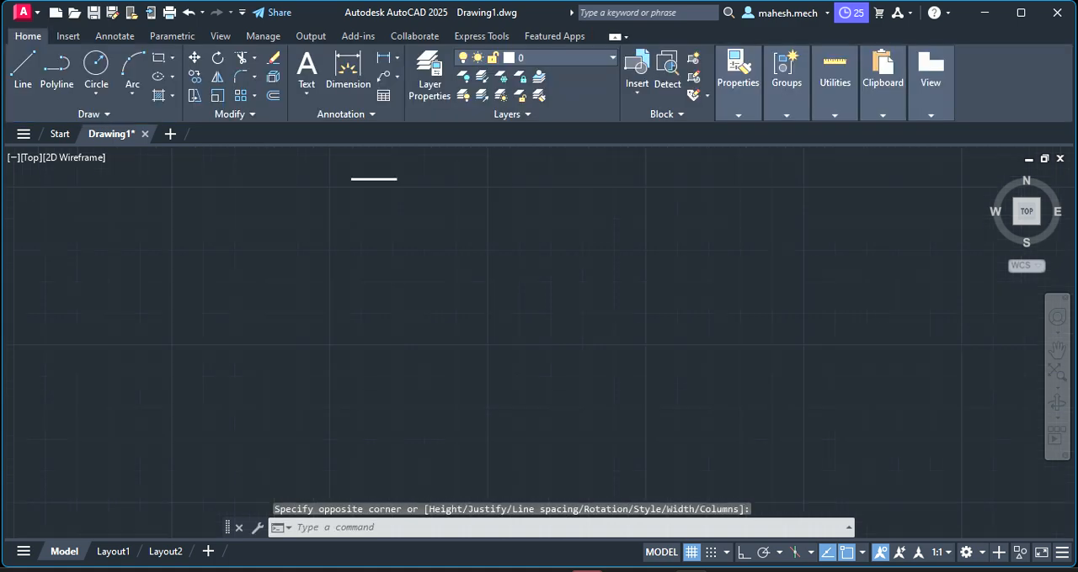
pyautogui.scroll(-2, 642, 216)
pyautogui.scroll(-4, 642, 216)
pyautogui.click(635, 225)
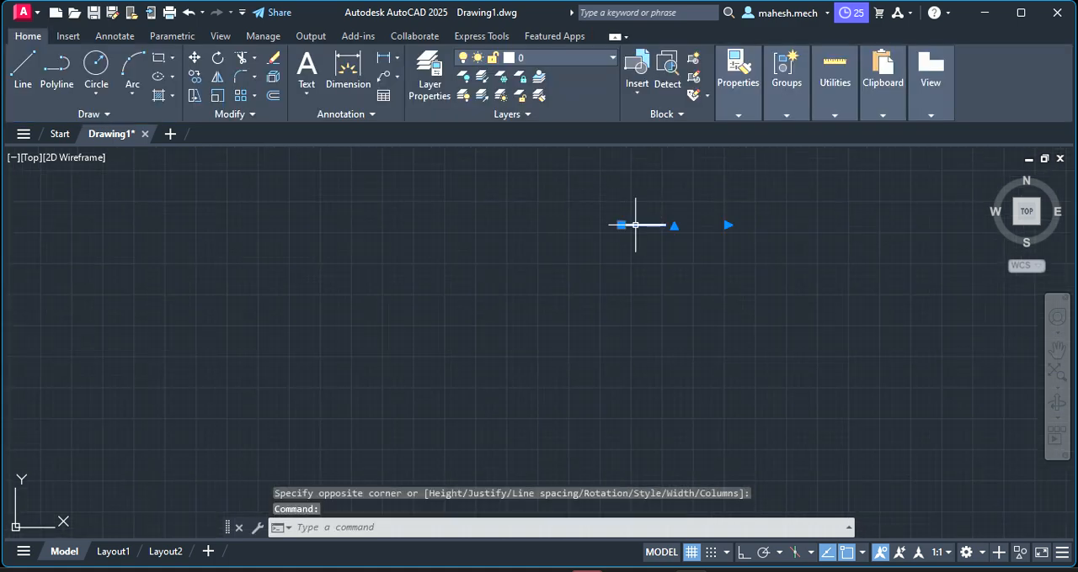
pyautogui.rightClick(635, 225)
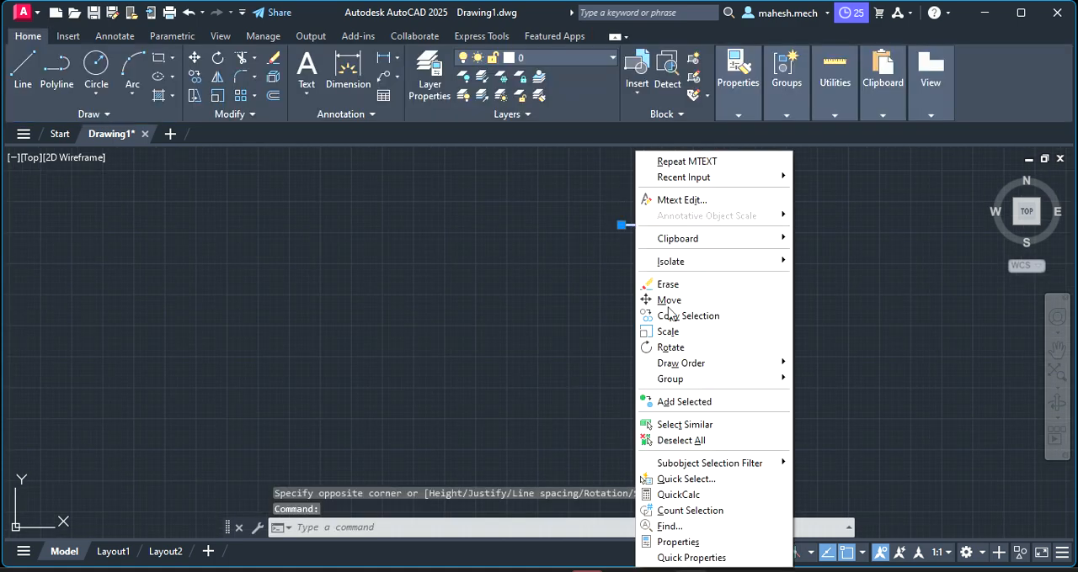
pyautogui.click(676, 558)
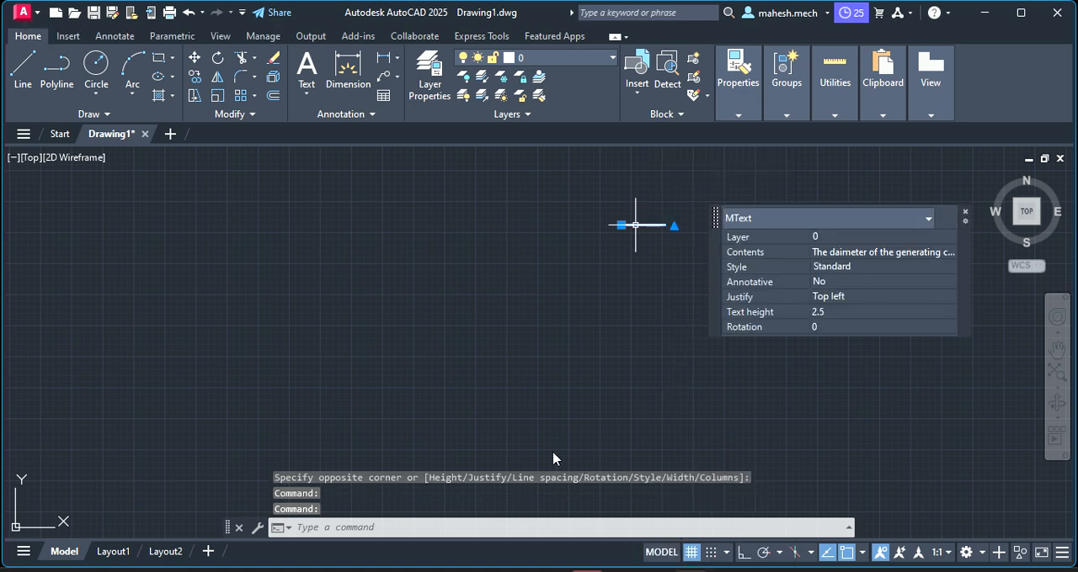
pyautogui.click(843, 312)
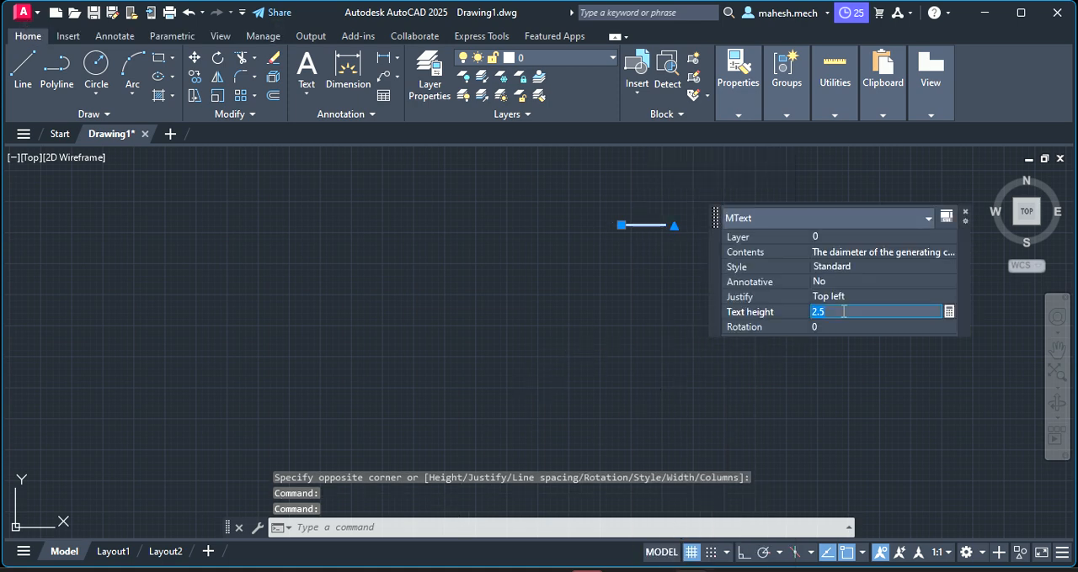
pyautogui.press('BackSpace')
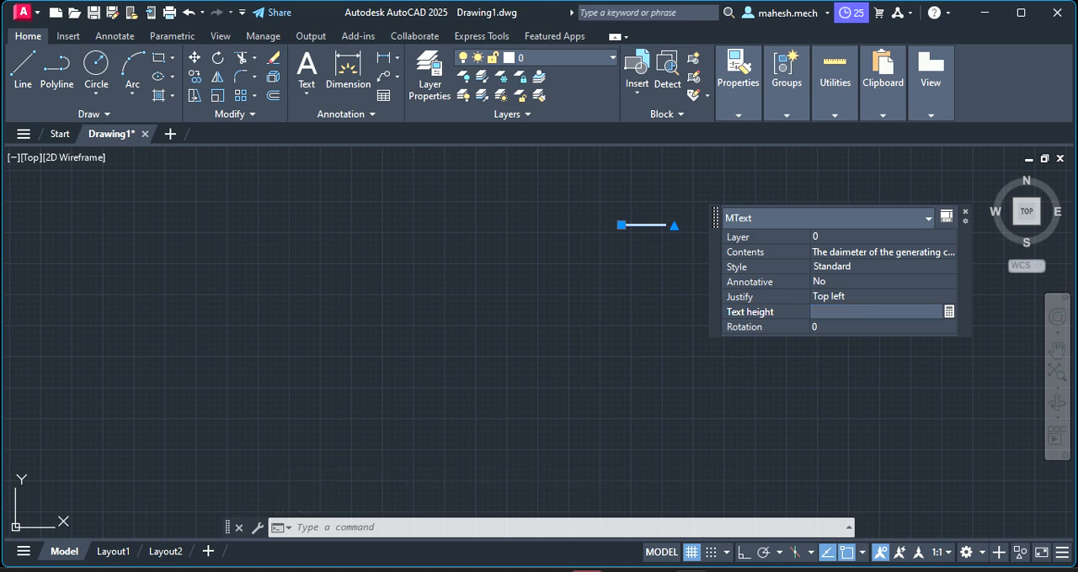
pyautogui.write('10')
pyautogui.press('Tab')
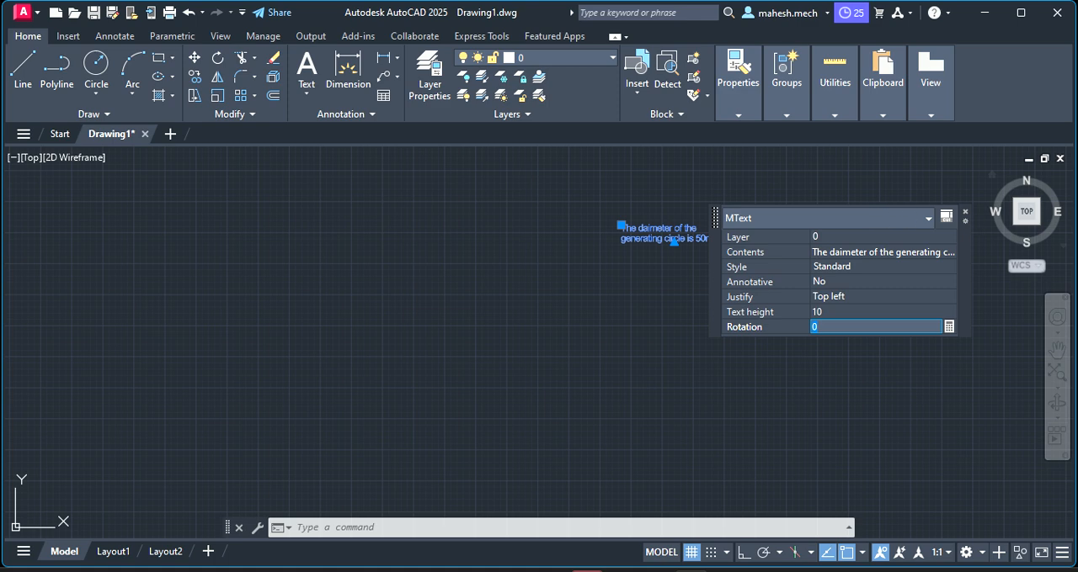
pyautogui.click(966, 216)
pyautogui.scroll(5, 694, 221)
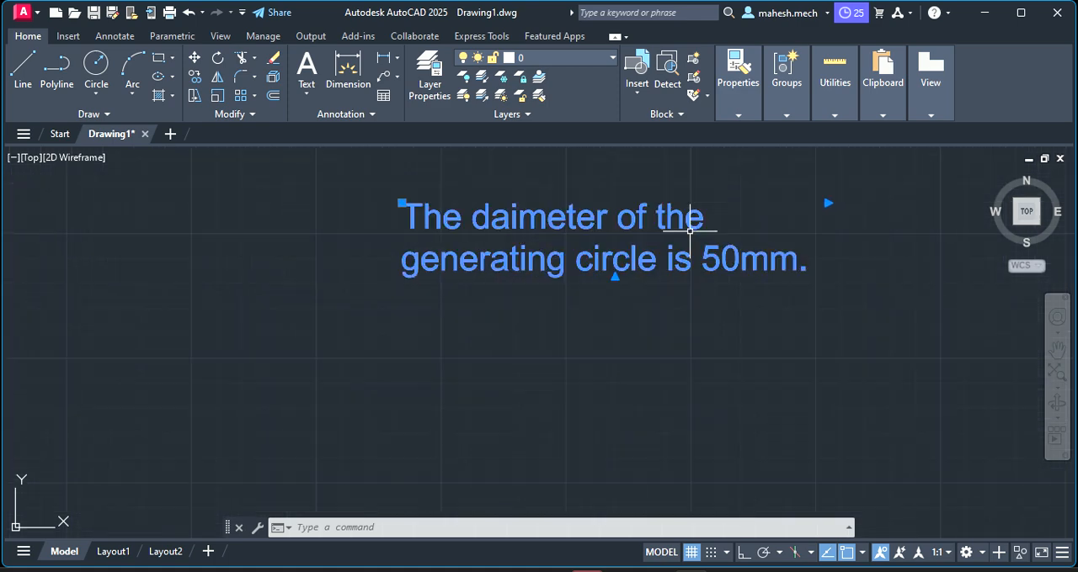
# Set the text height of the generating-circle note to 30 in its quick properties
pyautogui.scroll(-4, 625, 224)
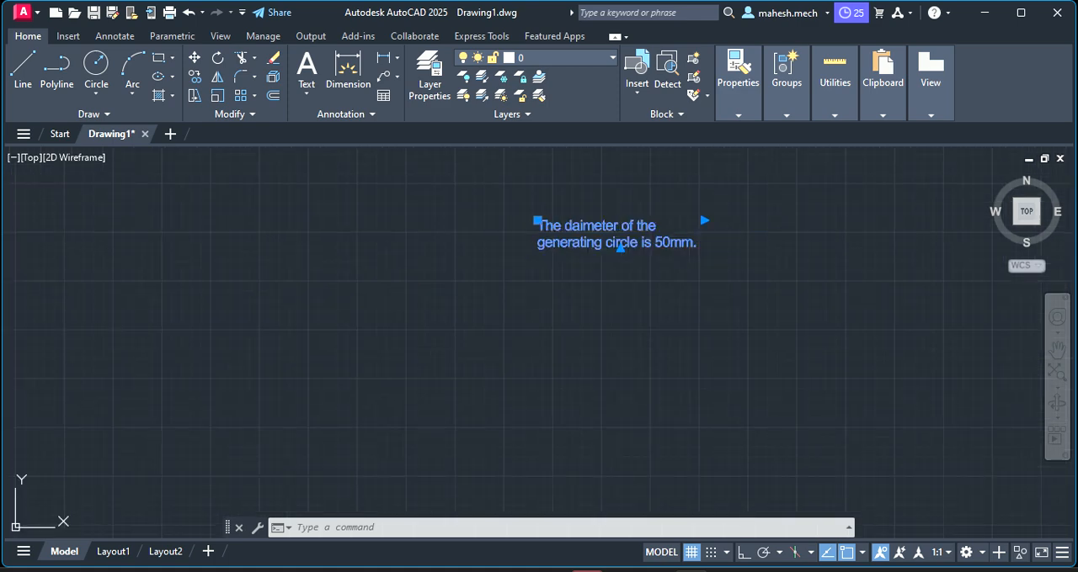
pyautogui.rightClick(573, 150)
pyautogui.click(615, 557)
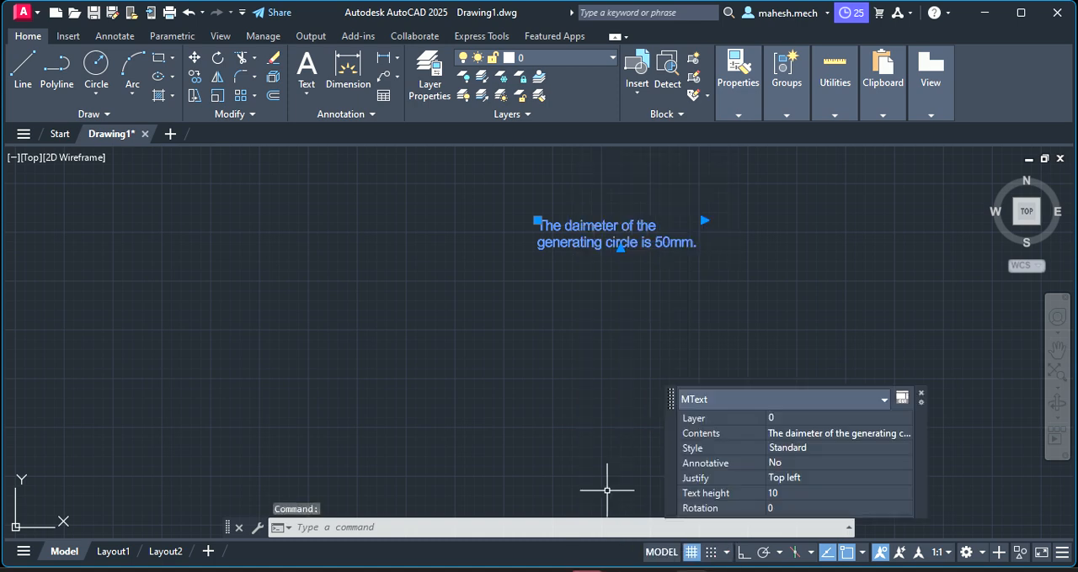
pyautogui.click(783, 493)
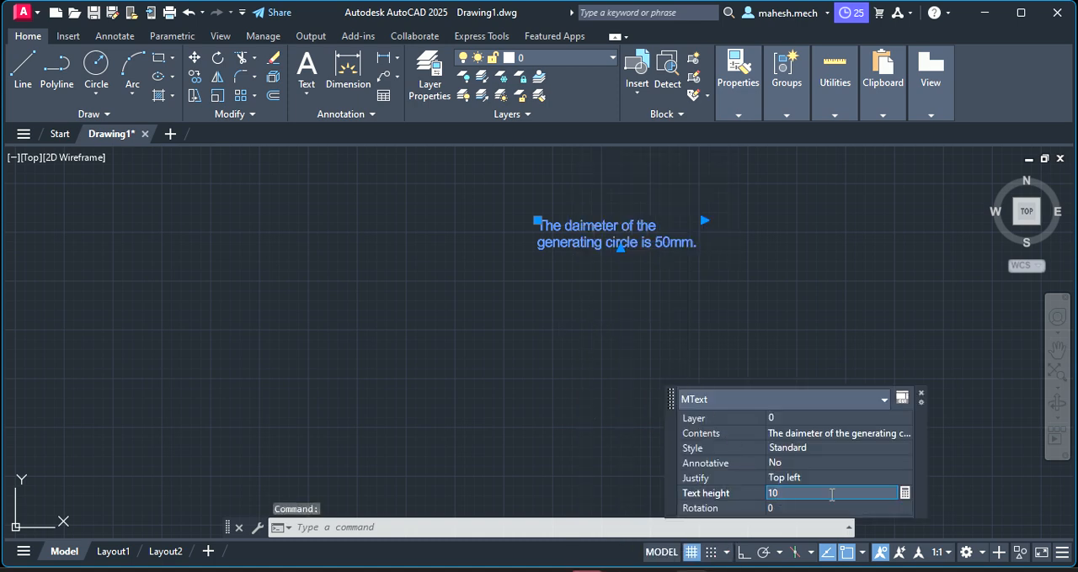
pyautogui.doubleClick(830, 495)
pyautogui.write('30')
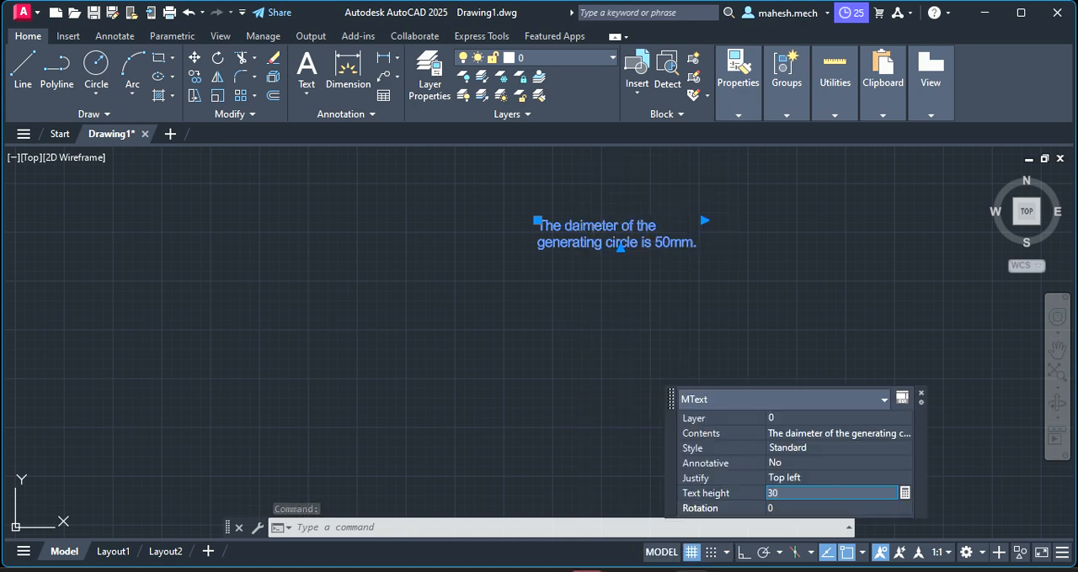
pyautogui.press('Tab')
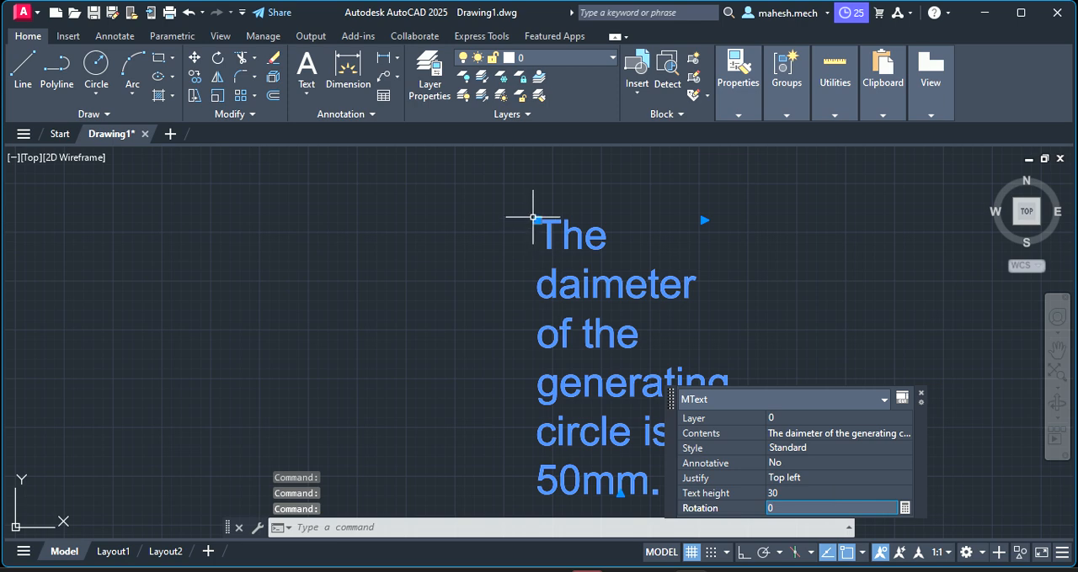
# Move the generating-circle note to the upper-left part of the drawing and widen its text box so the sentence fits on one line
pyautogui.click(537, 220)
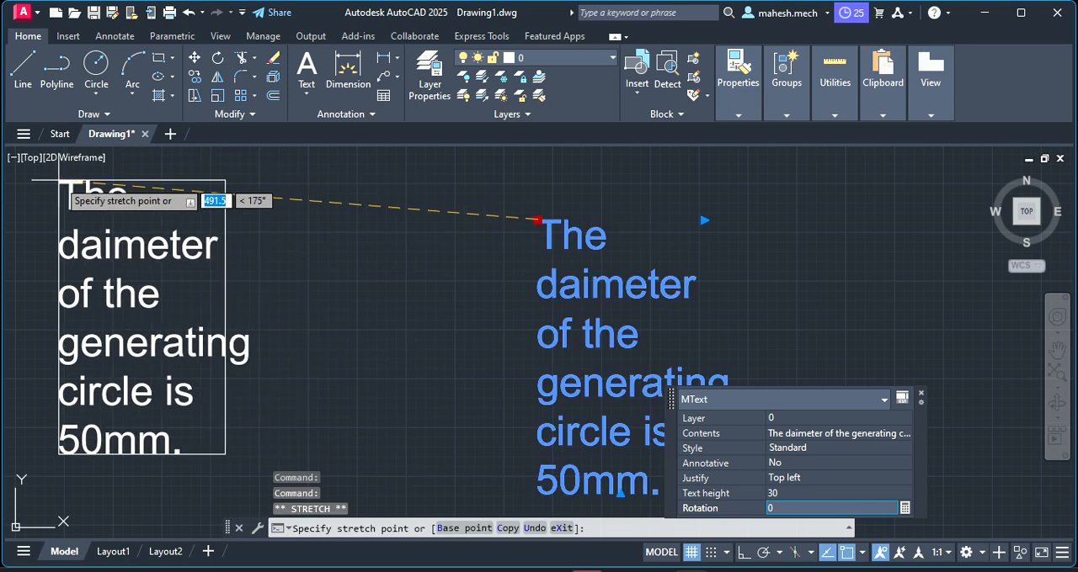
pyautogui.click(57, 180)
pyautogui.click(227, 181)
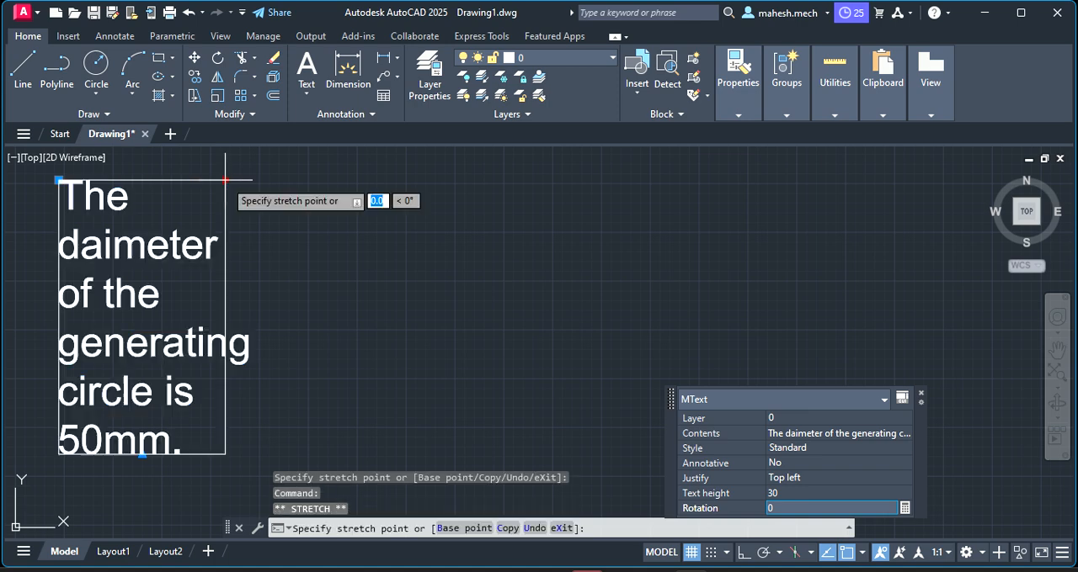
pyautogui.click(960, 168)
pyautogui.scroll(-2, 383, 276)
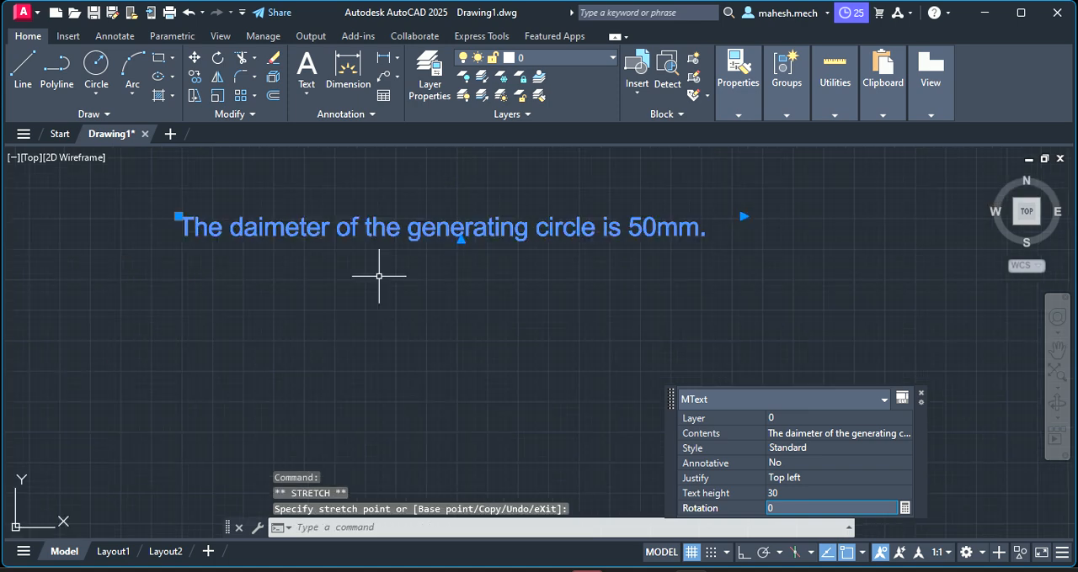
# Move the one-line note up by its top-left grip to clear space below it, and deselect it
pyautogui.click(178, 216)
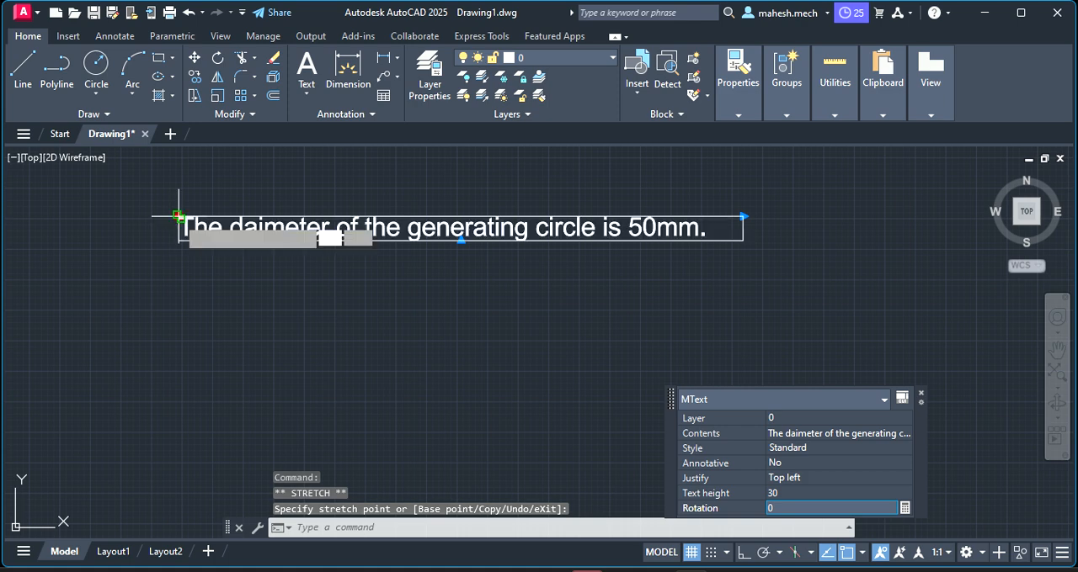
pyautogui.click(161, 158)
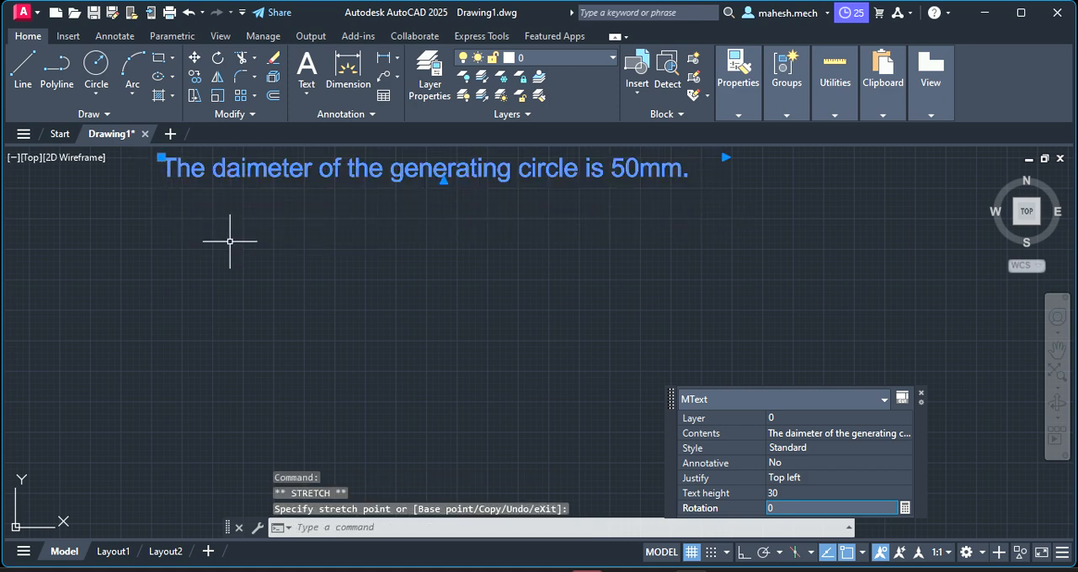
pyautogui.press('Escape')
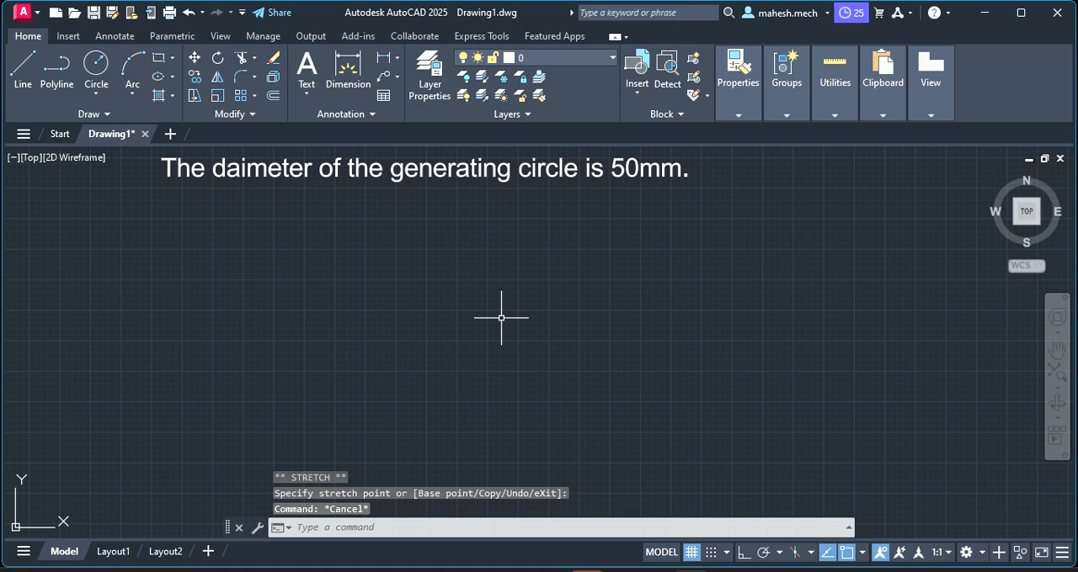
# Try correcting the word "daimeter" to "diameter" in the note, and leave the text editor without saving the changes
pyautogui.rightClick(256, 173)
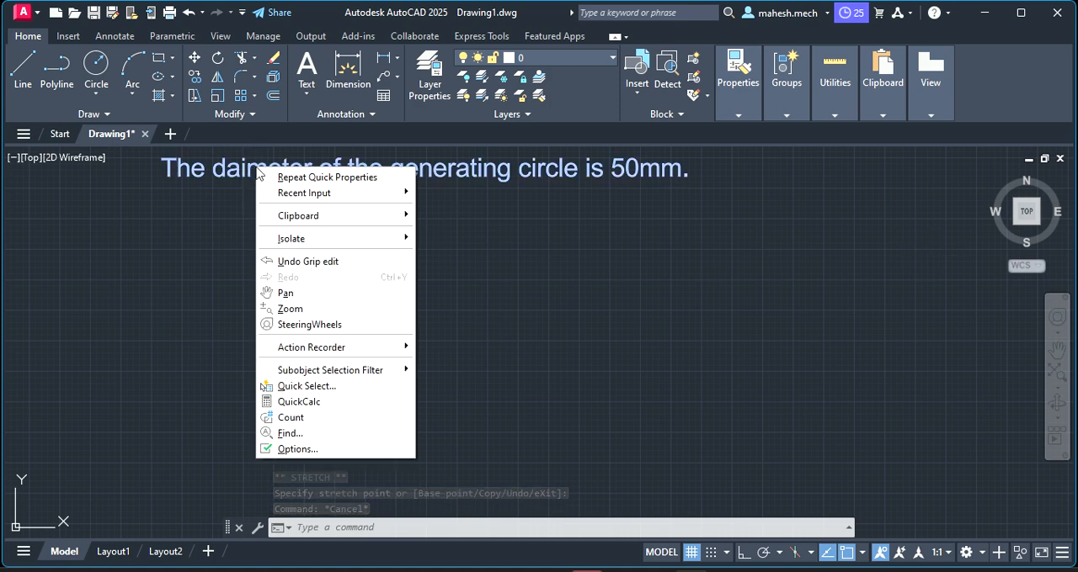
pyautogui.click(208, 177)
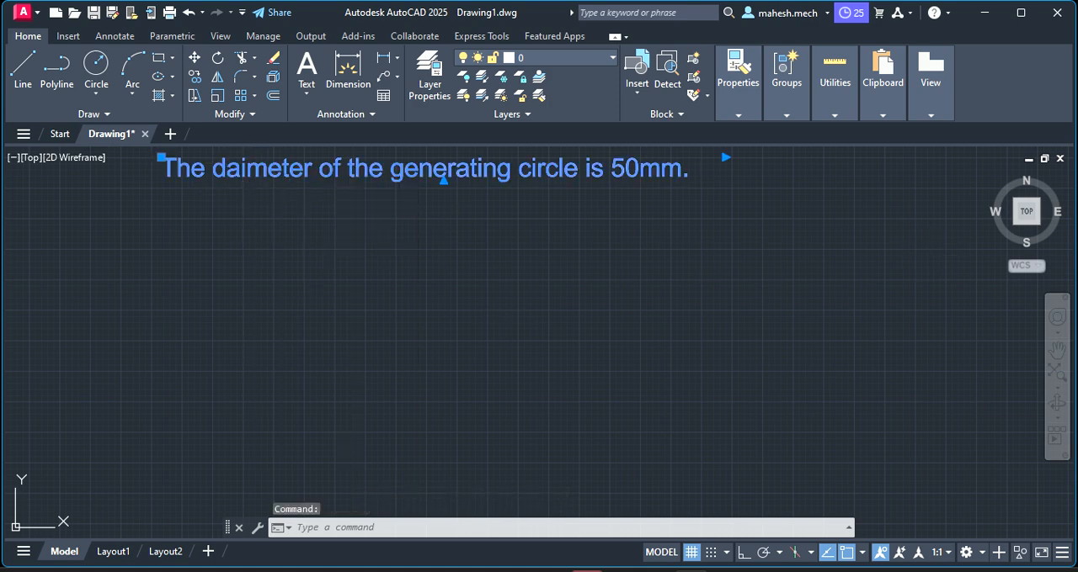
pyautogui.doubleClick(244, 173)
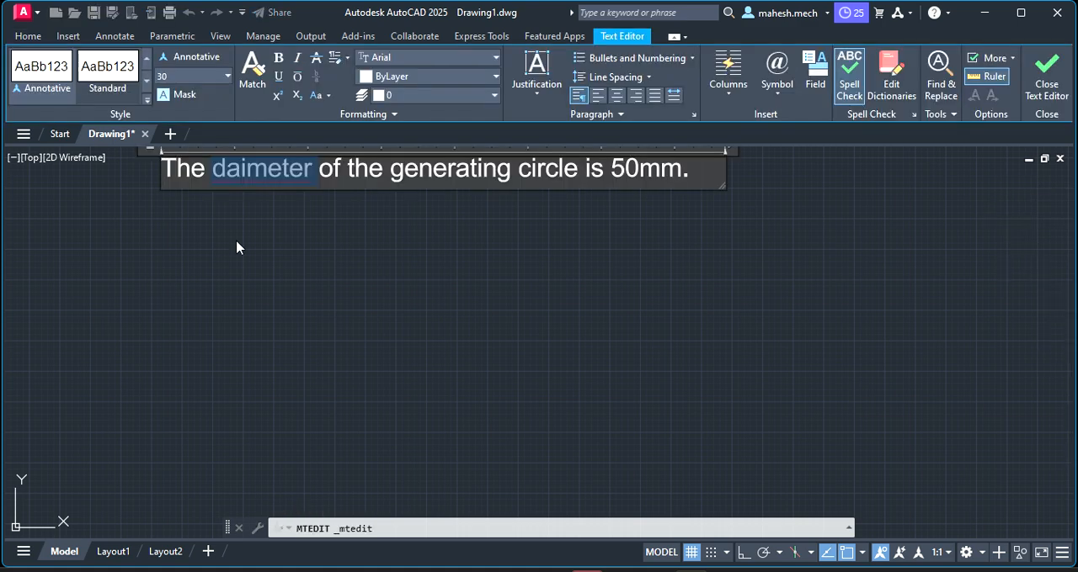
pyautogui.click(235, 177)
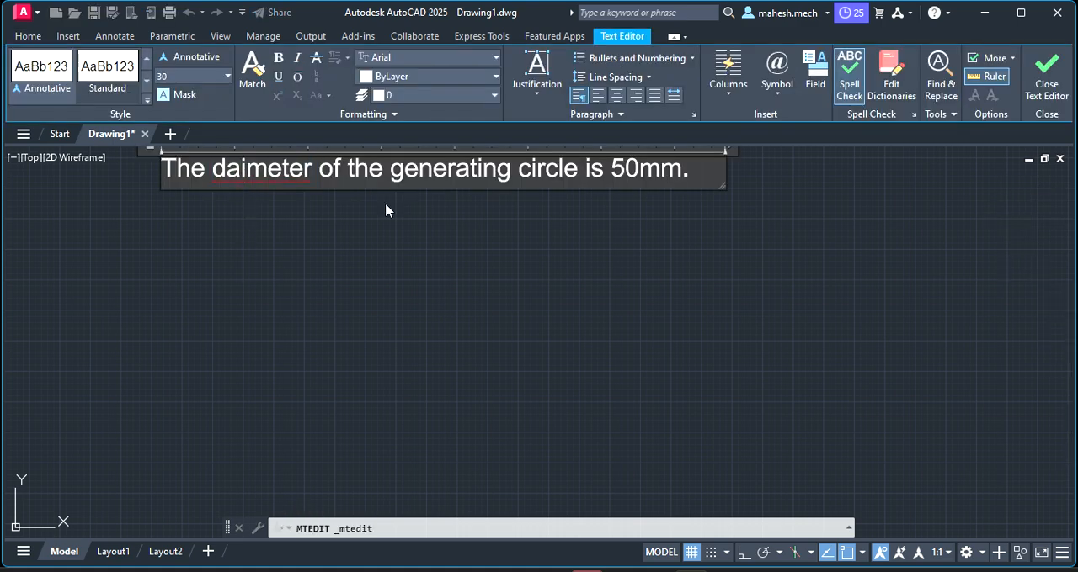
pyautogui.press('BackSpace')
pyautogui.write('a')
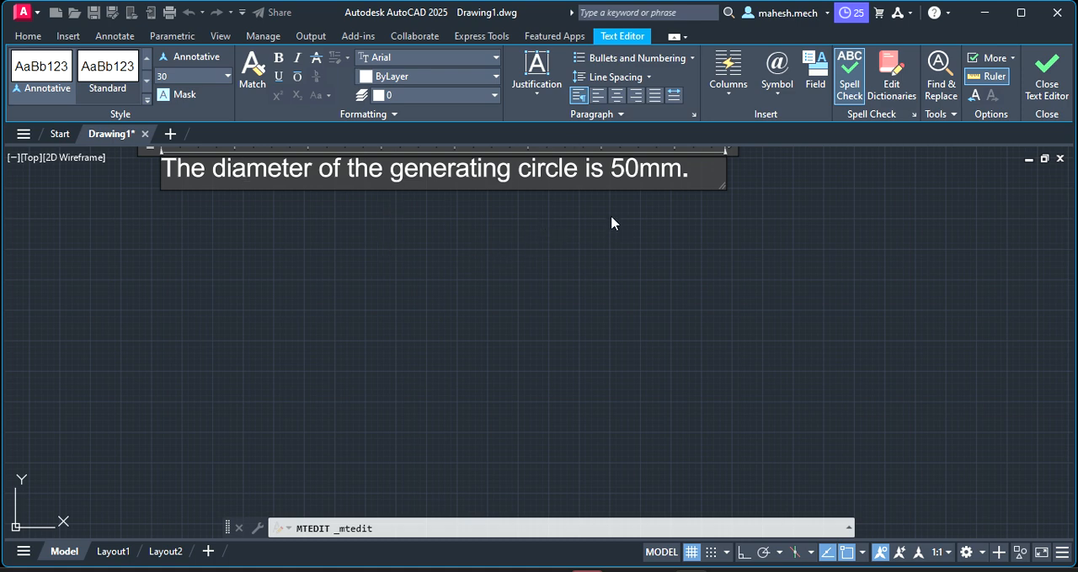
pyautogui.click(29, 35)
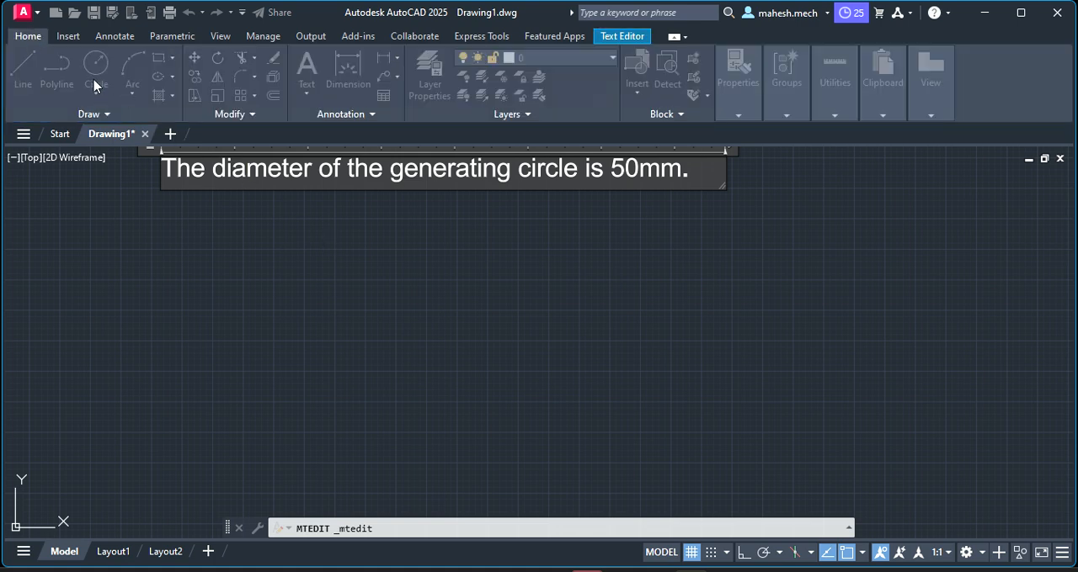
pyautogui.press('Escape')
pyautogui.press('Escape')
pyautogui.press('Escape')
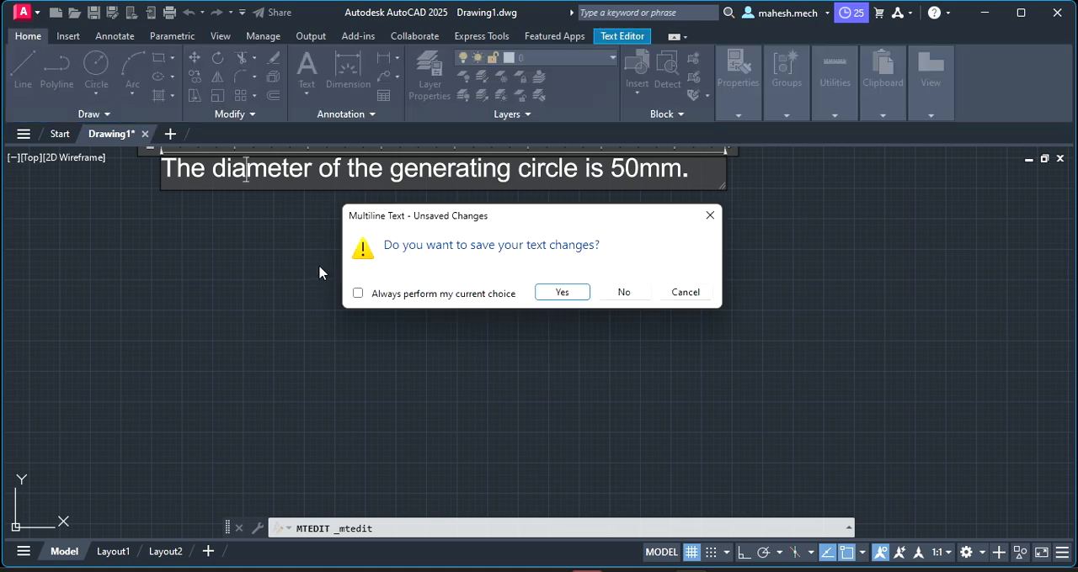
pyautogui.click(626, 293)
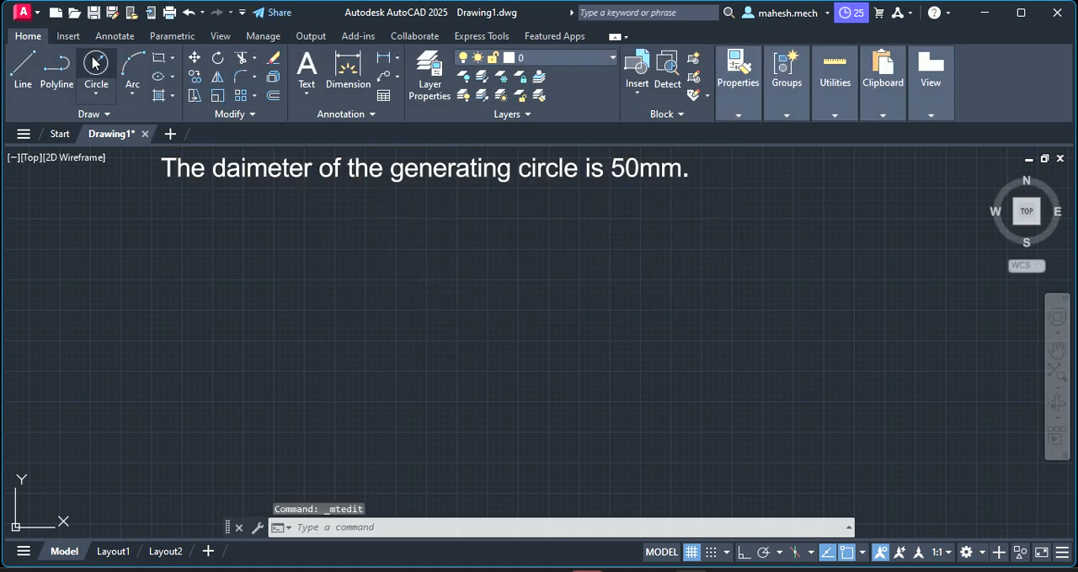
# Draw a center-radius circle with radius 25 in the empty area below the left part of the note
pyautogui.click(95, 63)
pyautogui.click(106, 88)
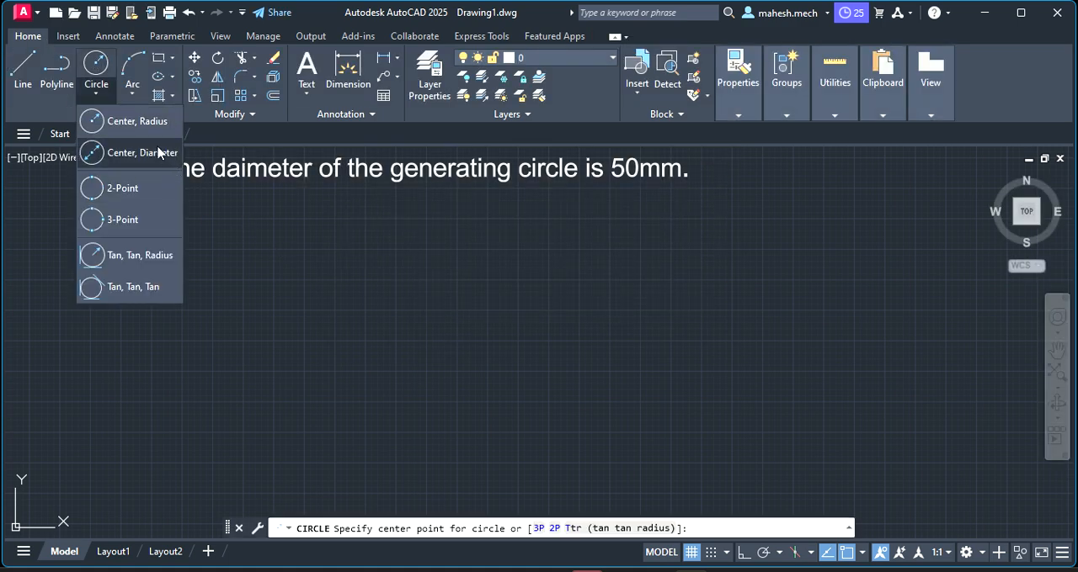
pyautogui.click(139, 116)
pyautogui.click(251, 324)
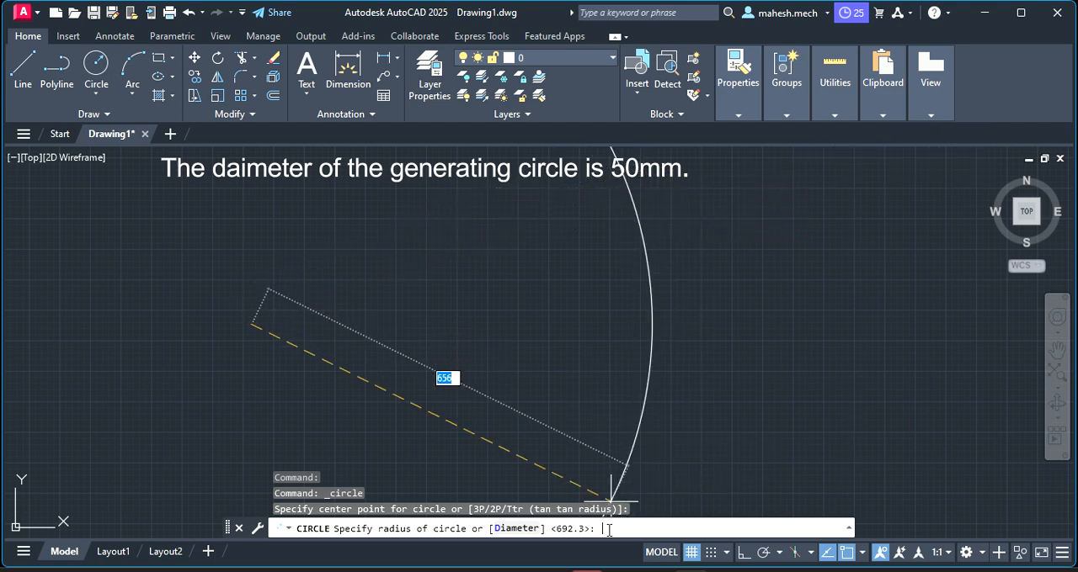
pyautogui.write('25')
pyautogui.press('Return')
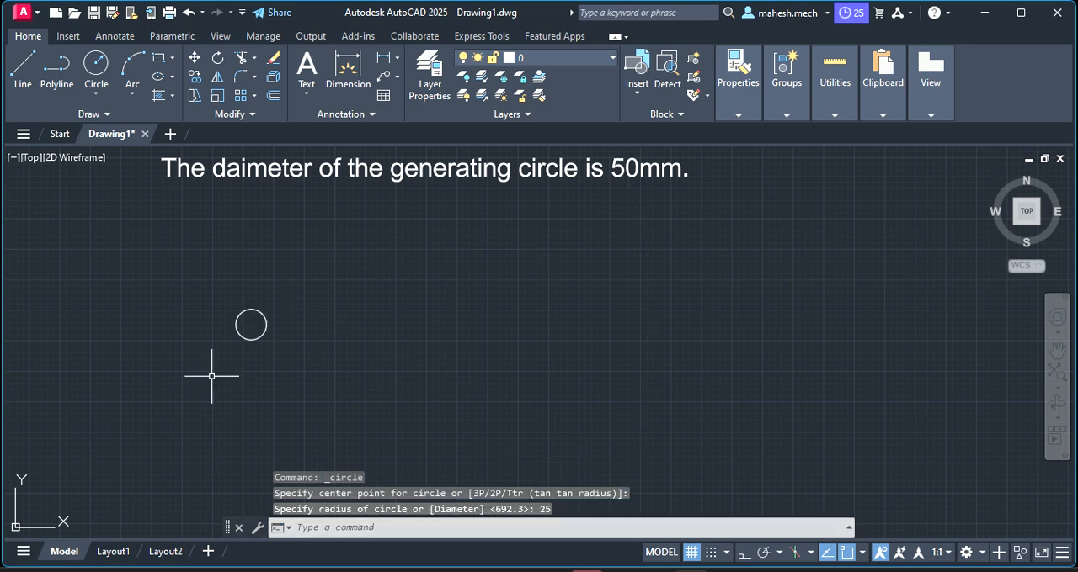
# Add a diameter dimension to the circle, with its text placed outside to the upper left
pyautogui.scroll(5, 252, 328)
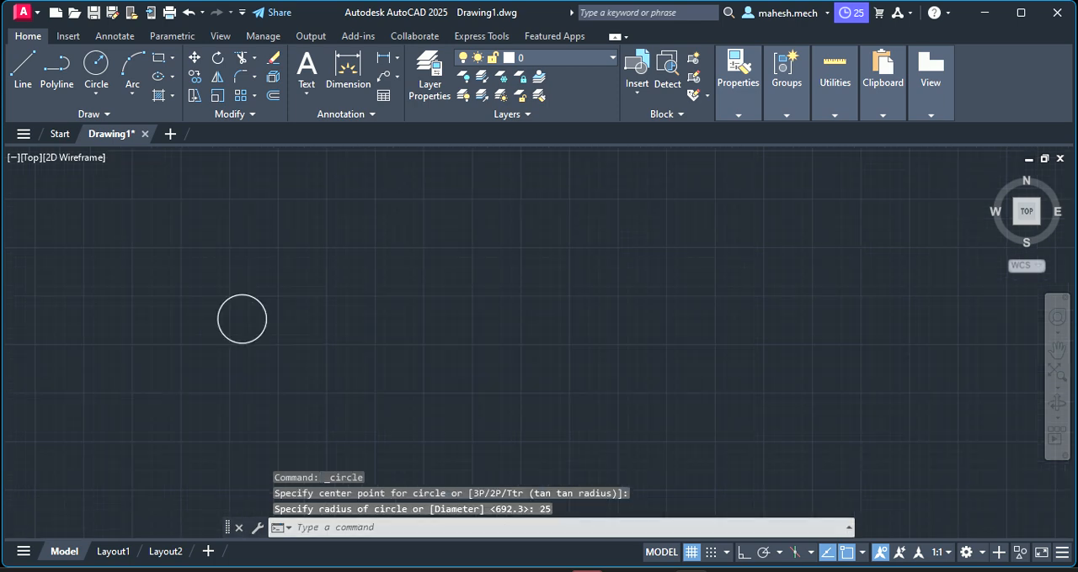
pyautogui.click(195, 253)
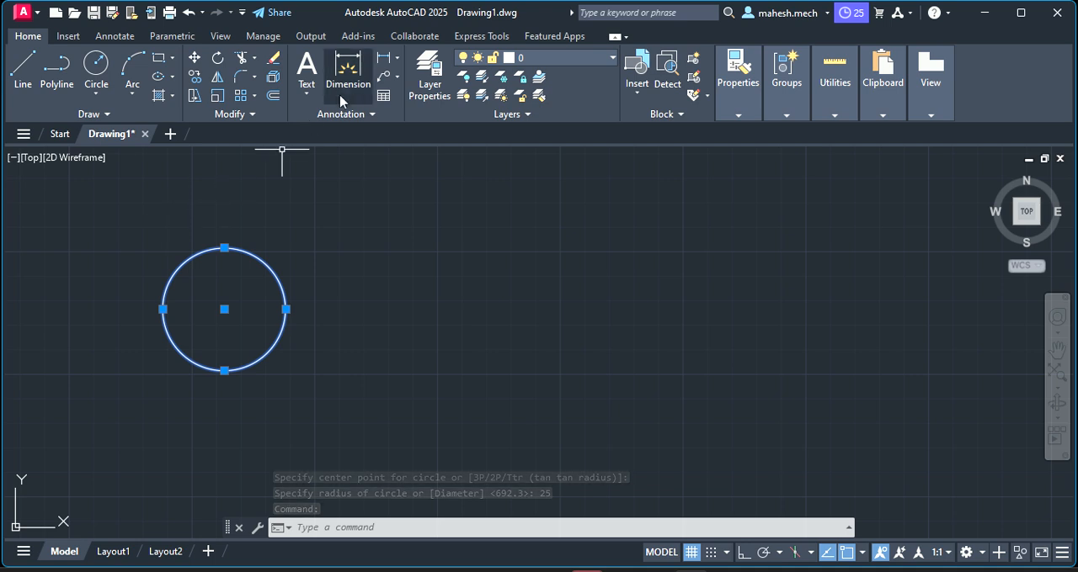
pyautogui.click(359, 74)
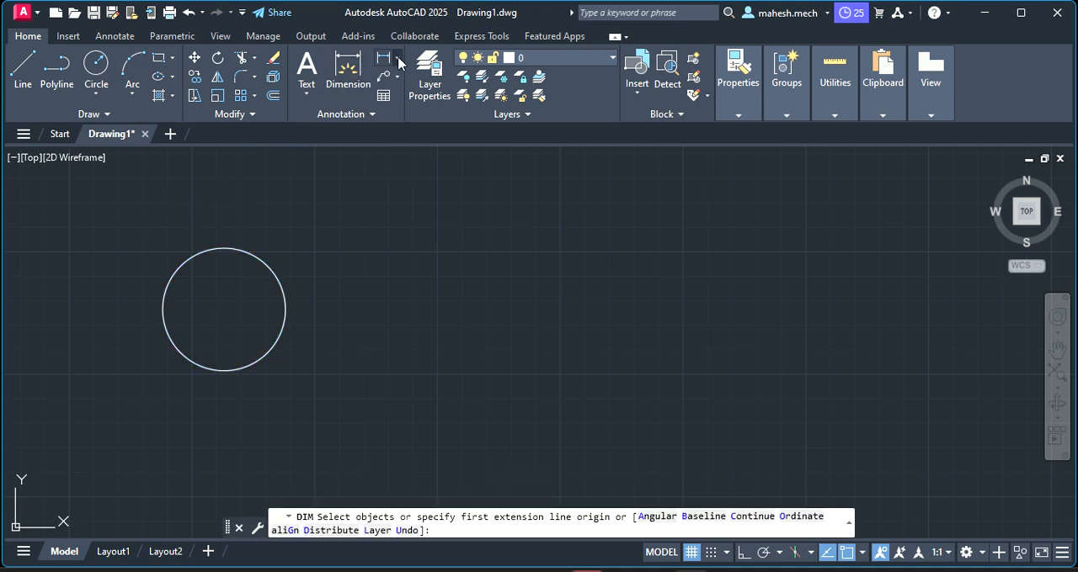
pyautogui.click(396, 60)
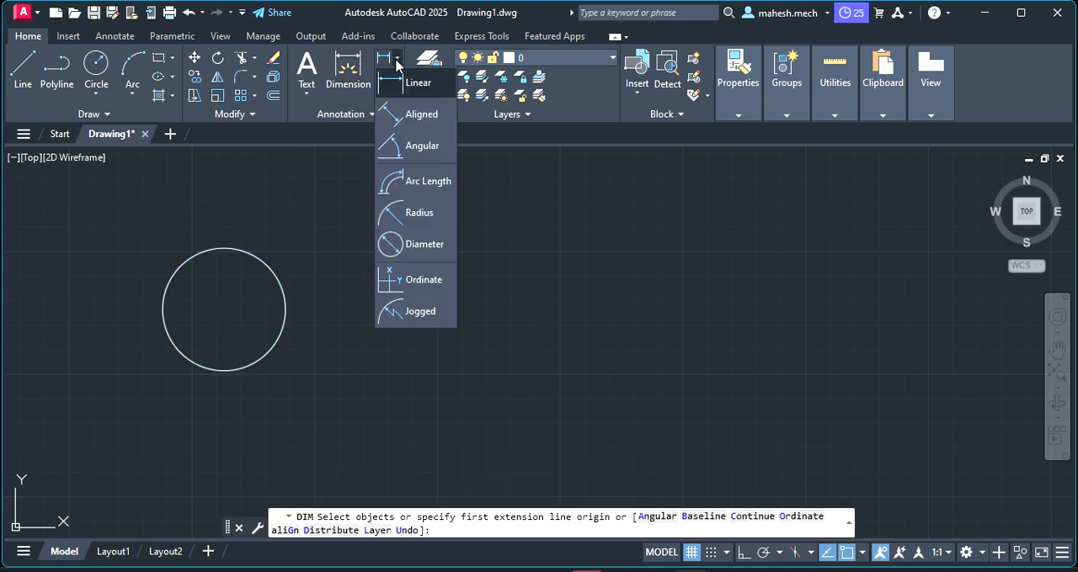
pyautogui.click(409, 245)
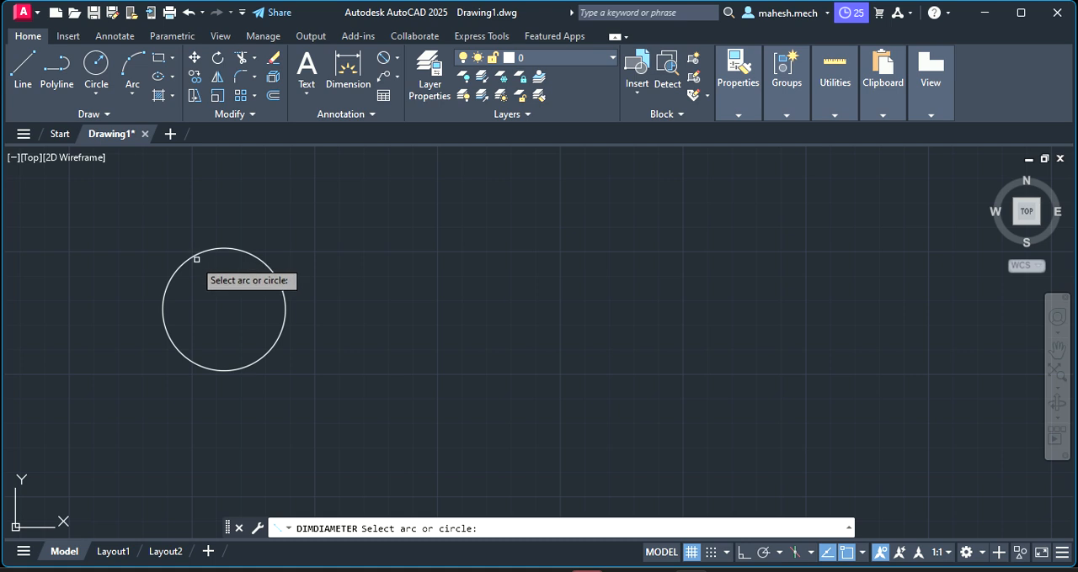
pyautogui.click(192, 257)
pyautogui.click(128, 217)
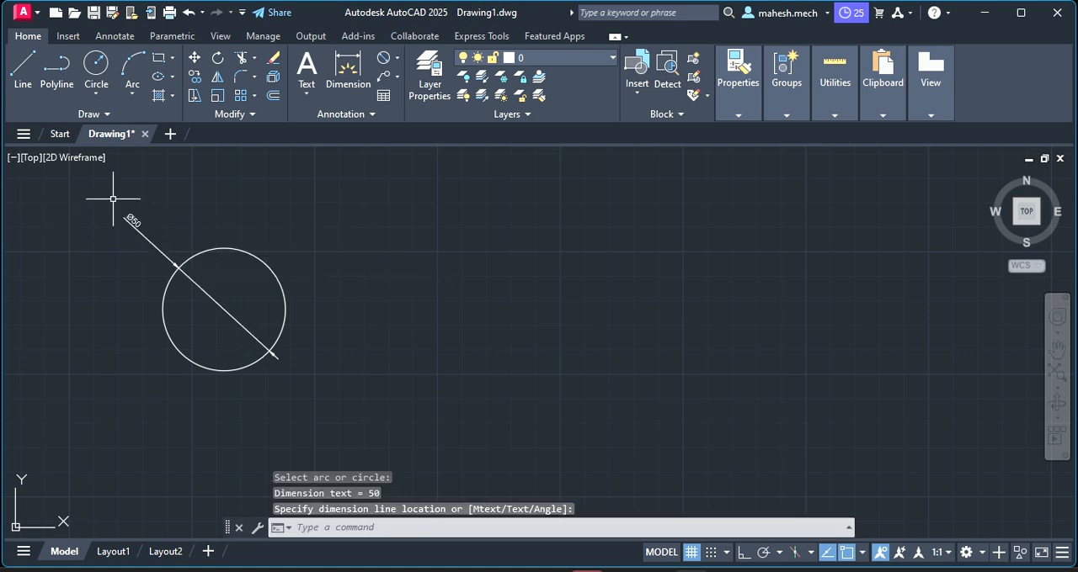
# Examine the diameter dimension's text and arrowheads for readability against the circle
pyautogui.scroll(2, 103, 165)
pyautogui.scroll(2, 104, 166)
pyautogui.scroll(2, 211, 301)
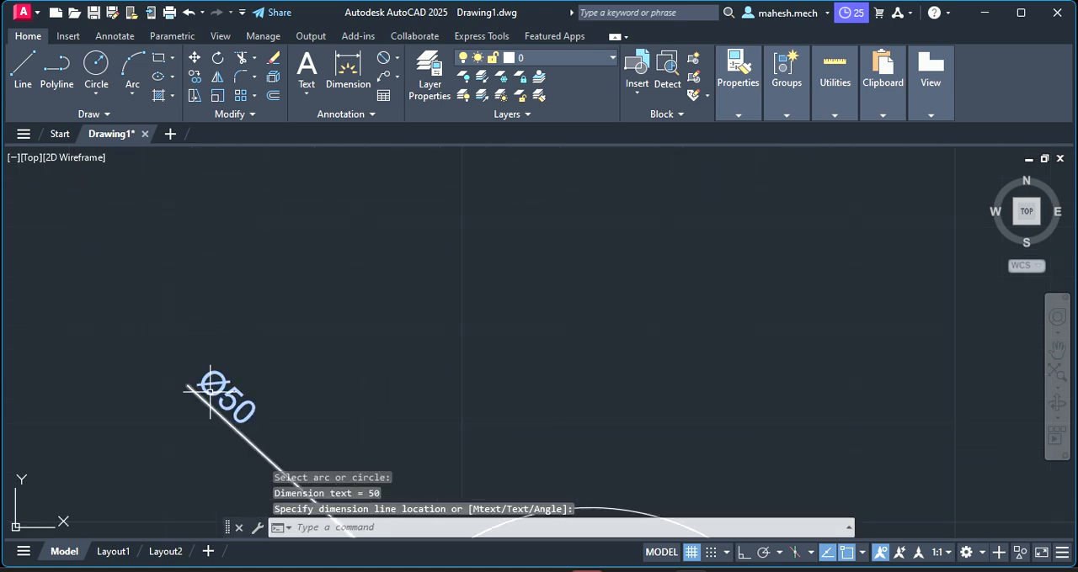
pyautogui.scroll(2, 210, 386)
pyautogui.scroll(-5, 211, 386)
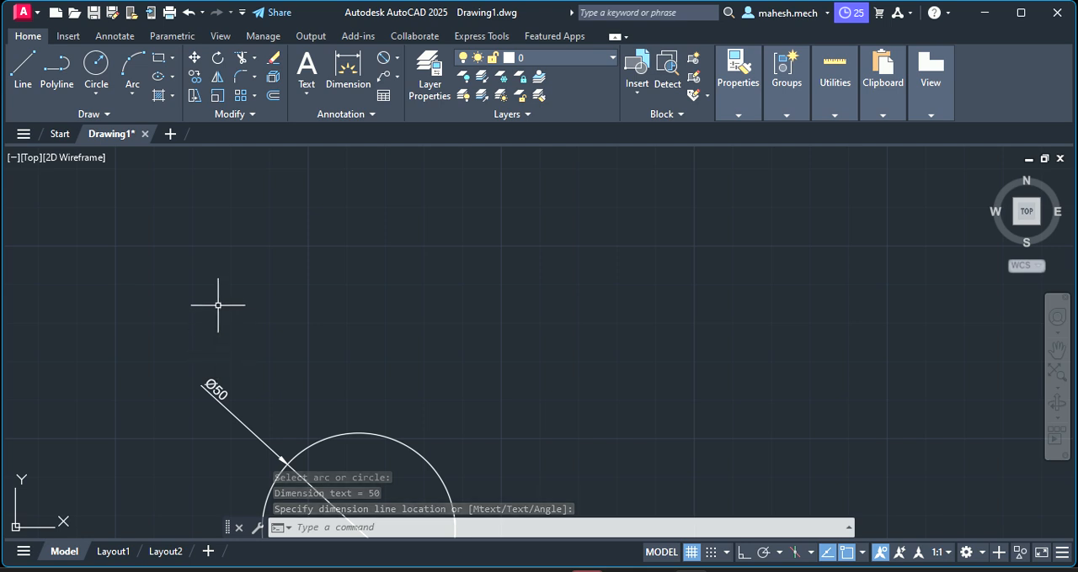
pyautogui.scroll(-4, 233, 375)
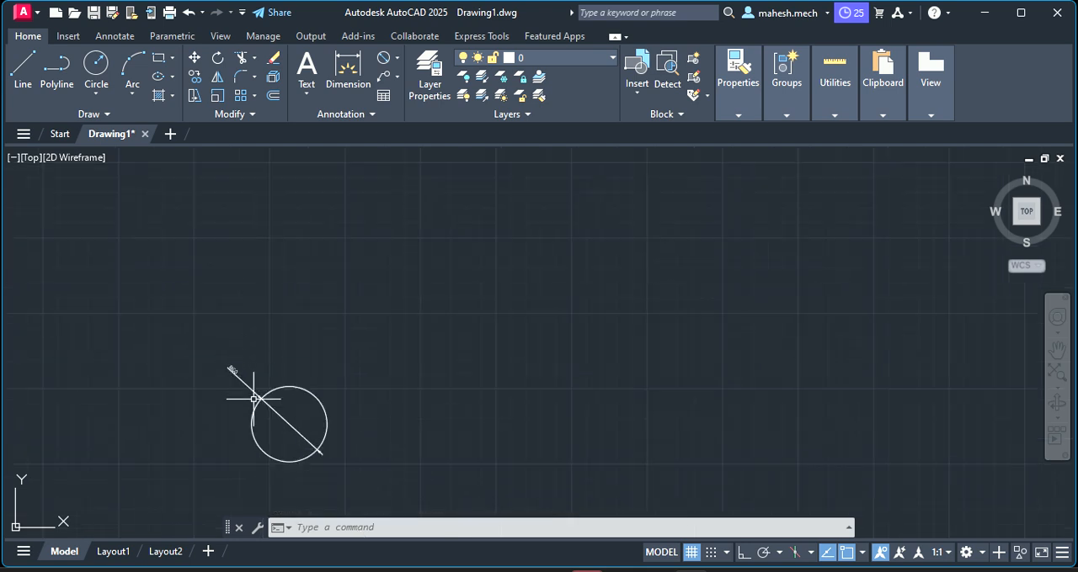
pyautogui.scroll(1, 233, 373)
pyautogui.scroll(4, 278, 421)
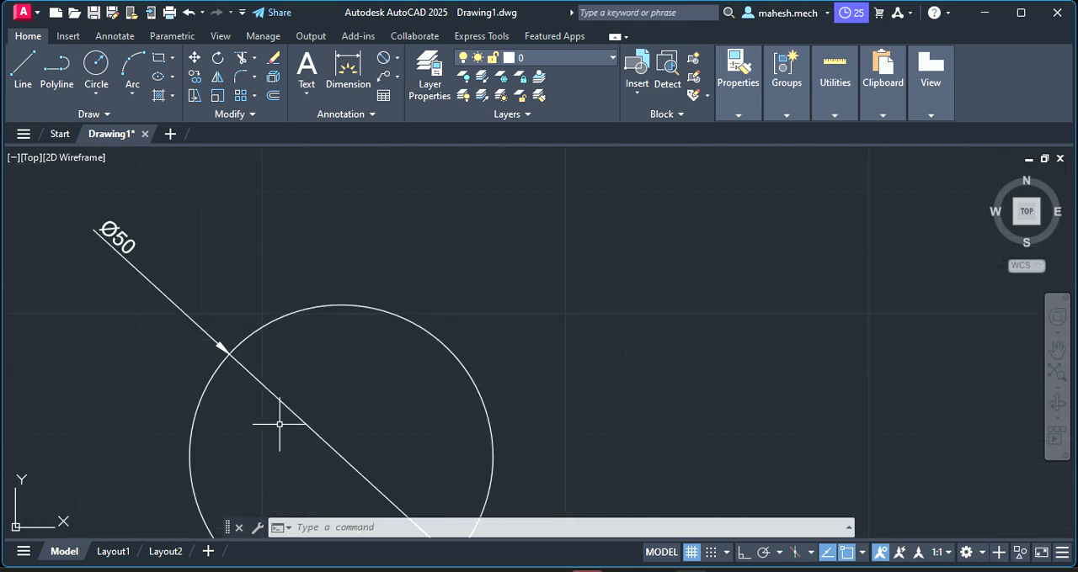
pyautogui.scroll(-4, 274, 421)
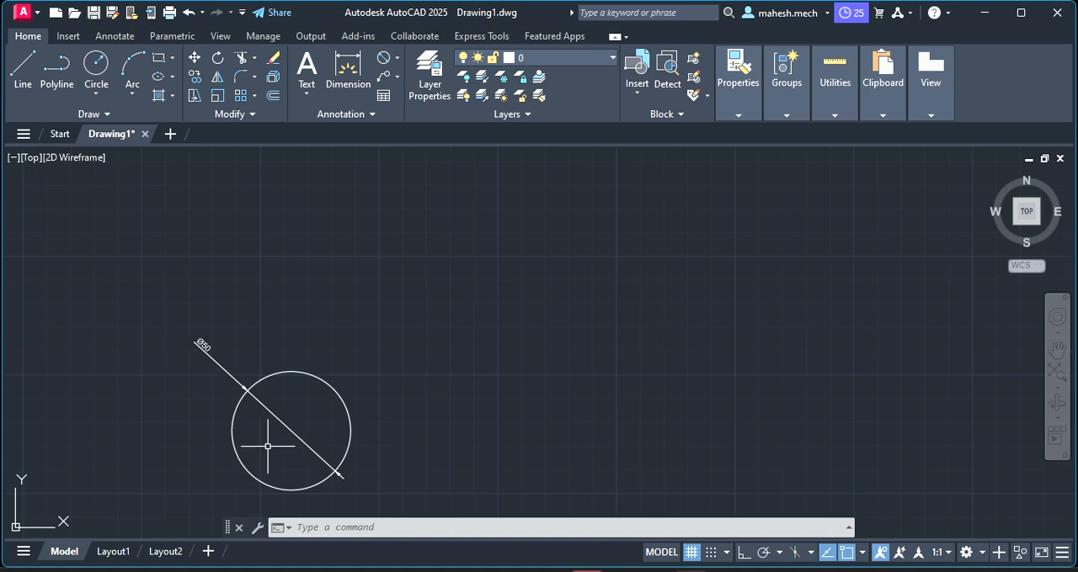
# Add a radius dimension to the circle, with its text placed outside to the upper right
pyautogui.click(390, 64)
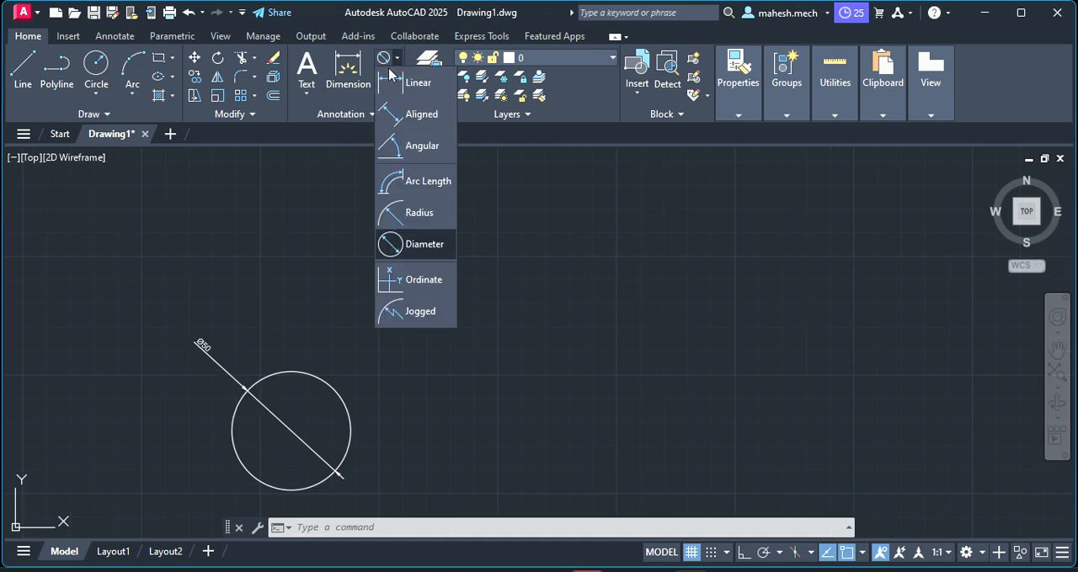
pyautogui.click(408, 215)
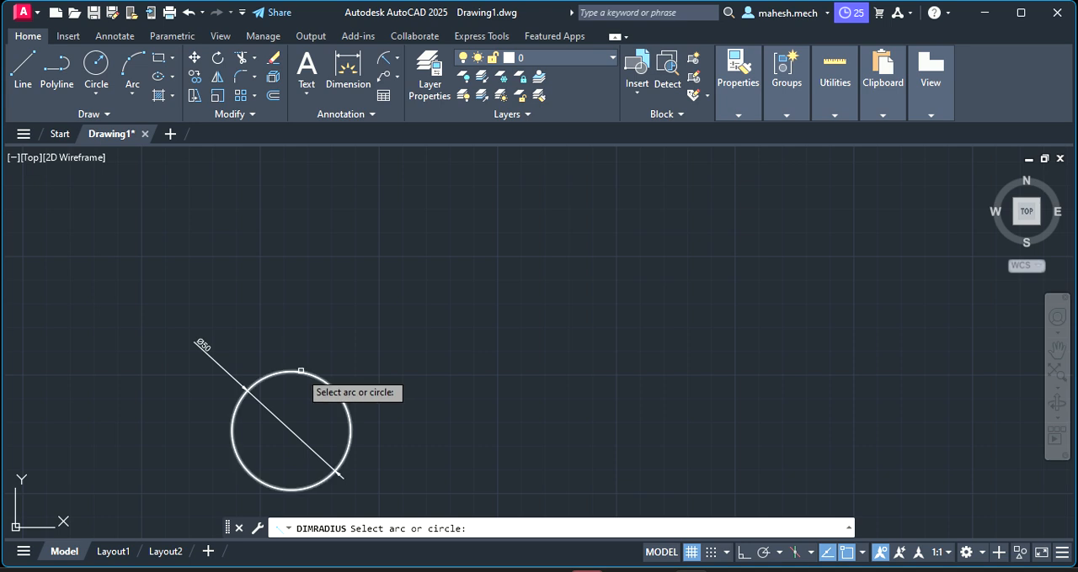
pyautogui.click(302, 372)
pyautogui.click(381, 255)
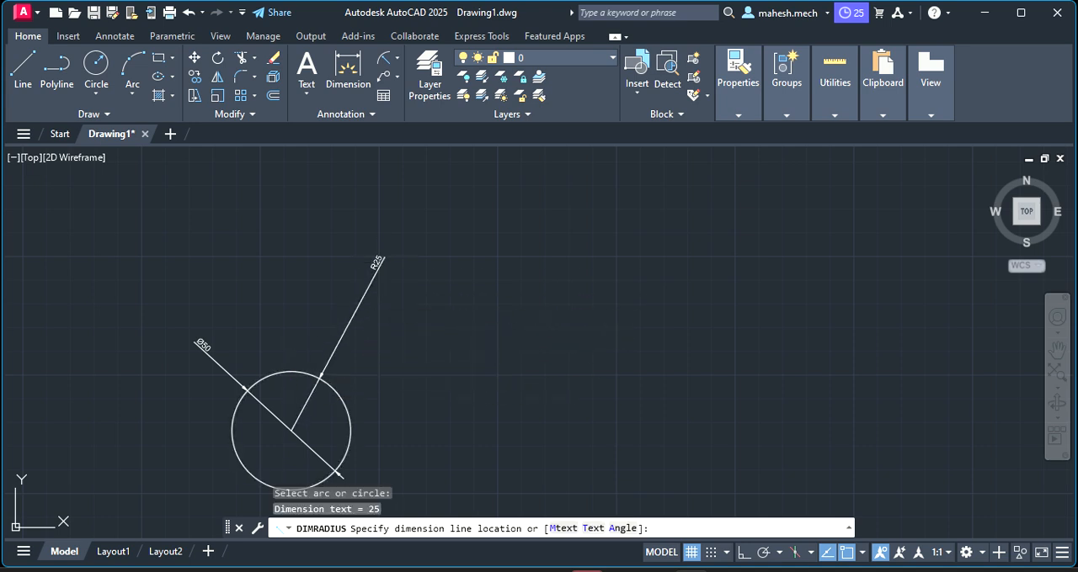
pyautogui.scroll(6, 410, 266)
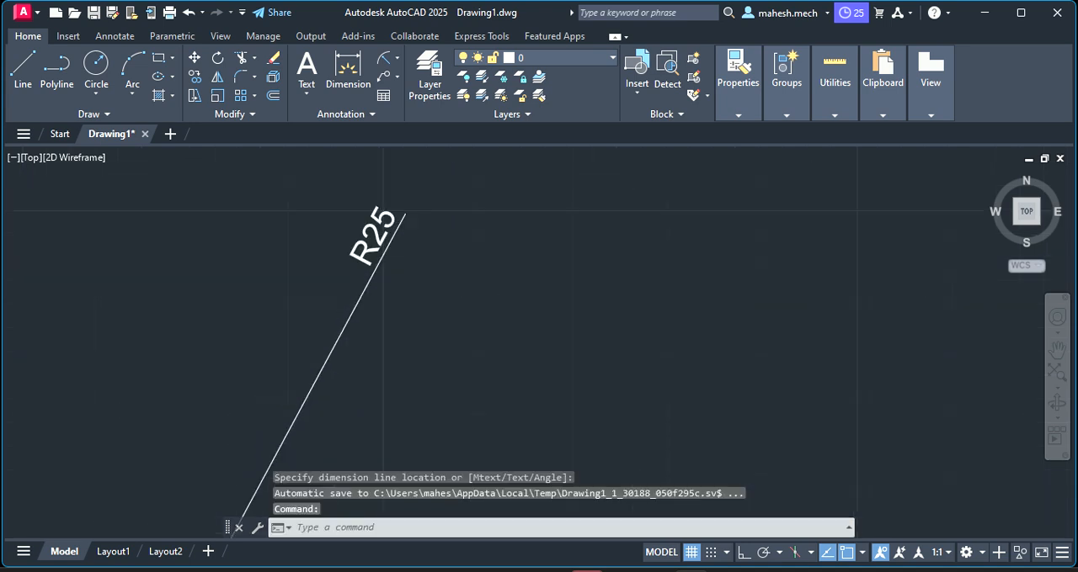
pyautogui.scroll(-8, 245, 288)
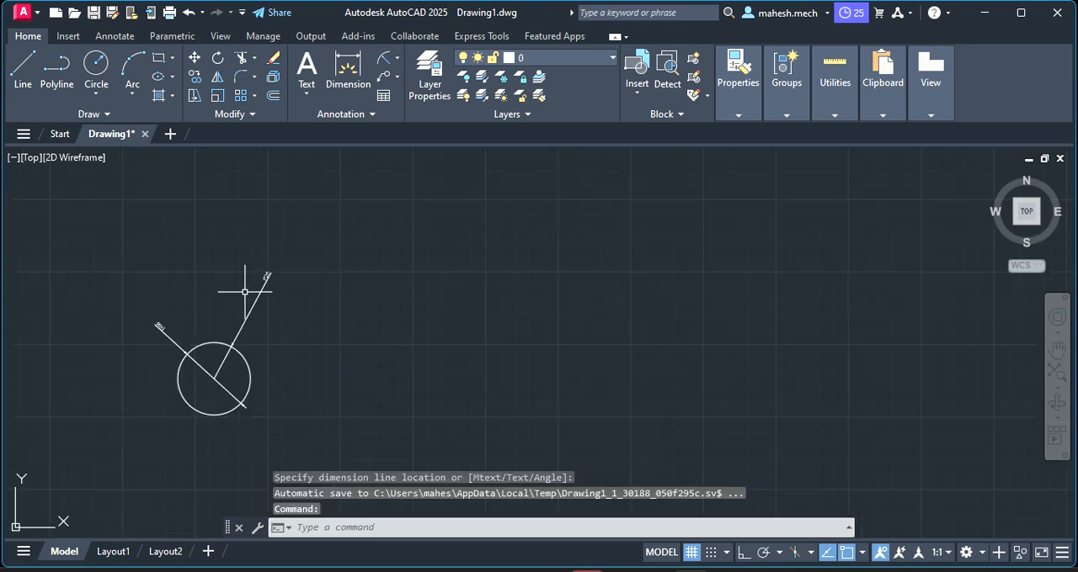
# Delete both the radius dimension and the diameter dimension from the circle
pyautogui.click(158, 328)
pyautogui.moveTo(159, 328)
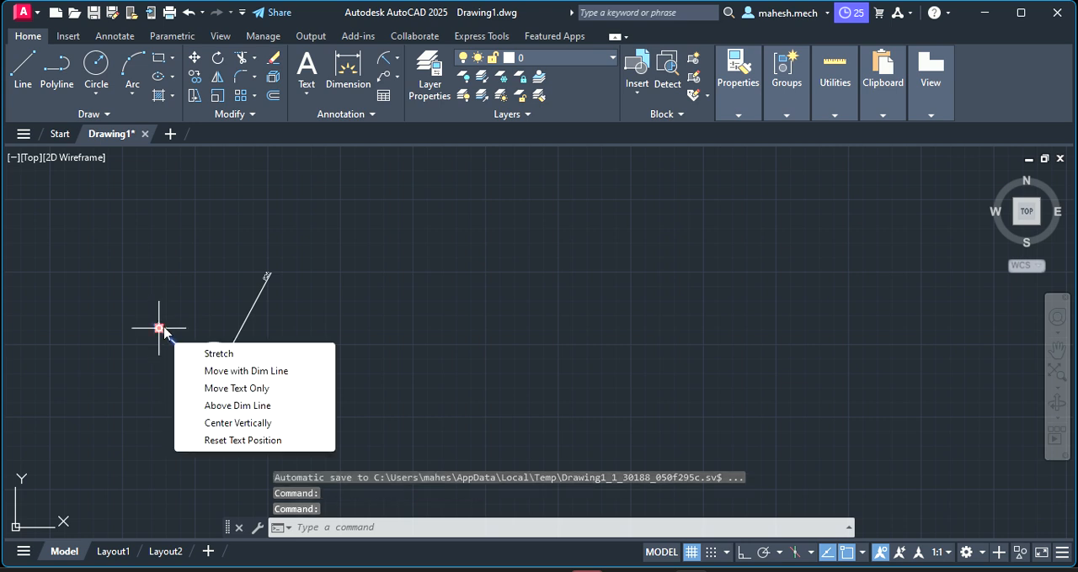
pyautogui.press('Return')
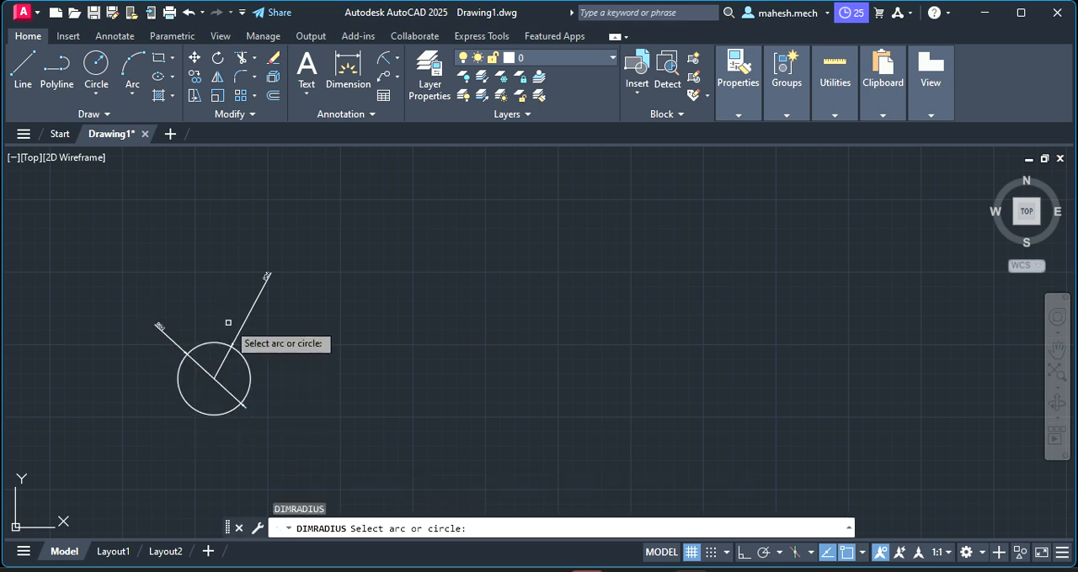
pyautogui.click(254, 302)
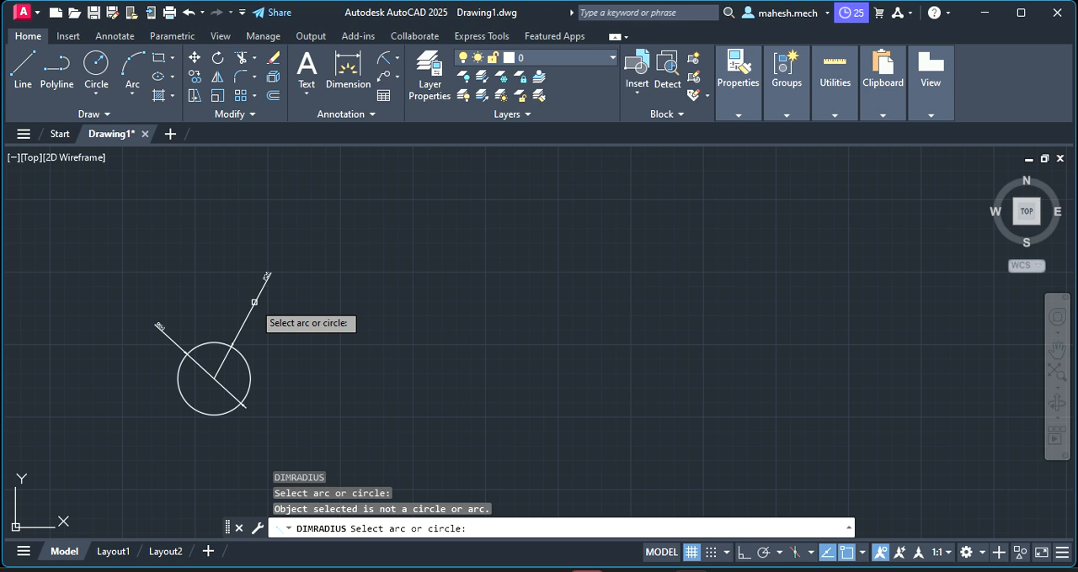
pyautogui.press('Escape')
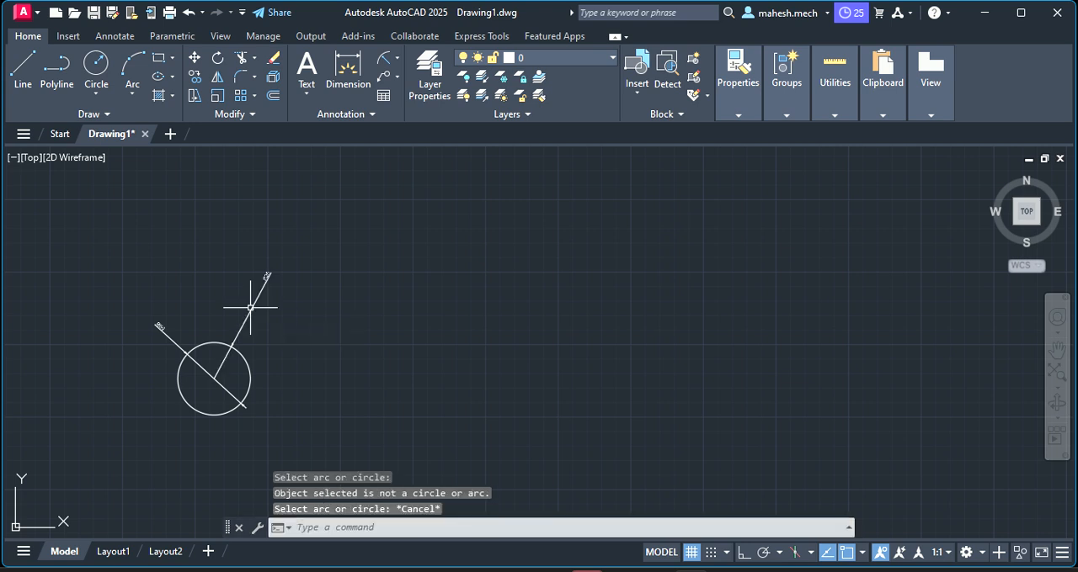
pyautogui.click(250, 307)
pyautogui.press('Delete')
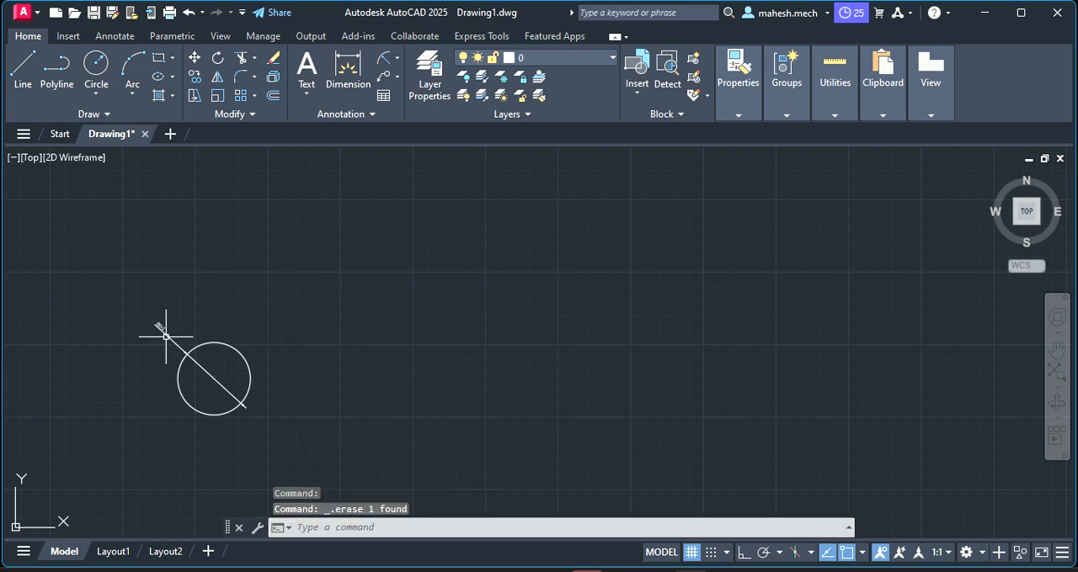
pyautogui.scroll(2, 164, 341)
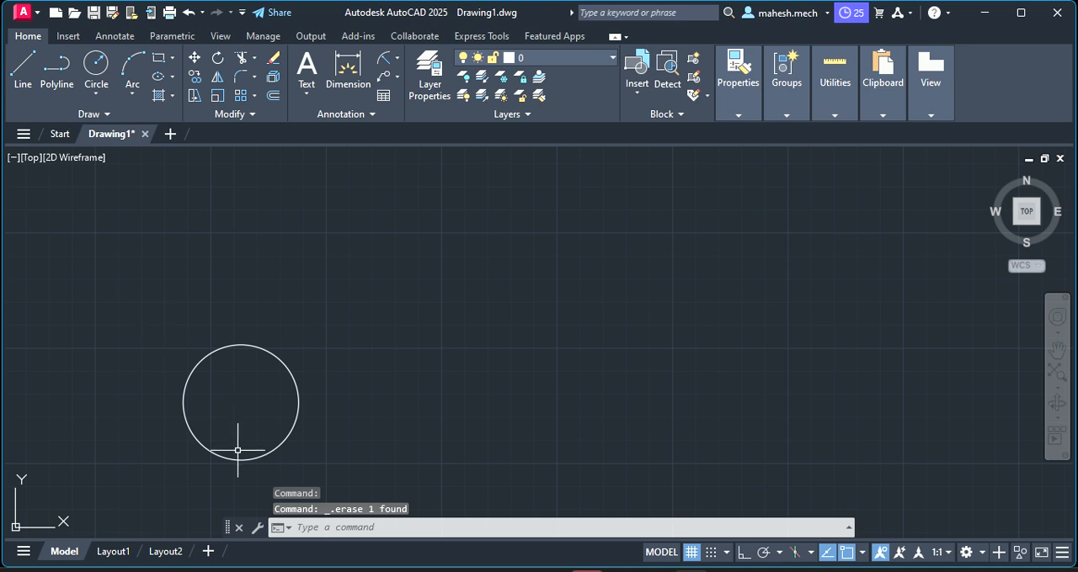
# Draw a horizontal line 157 units long to the right from the circle's bottom quadrant, with Ortho mode on
pyautogui.click(337, 526)
pyautogui.write('pan')
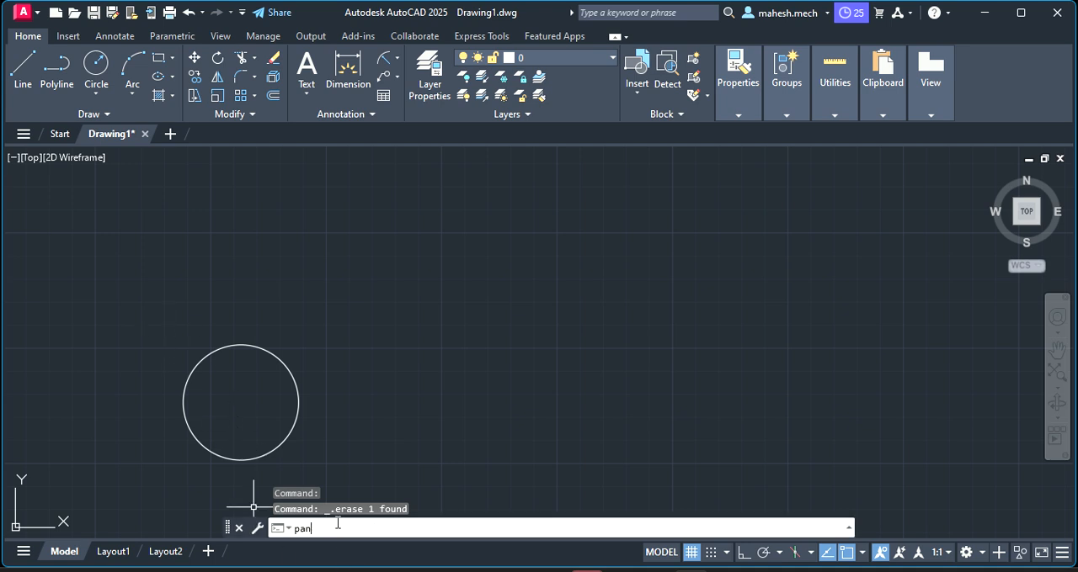
pyautogui.press('Return')
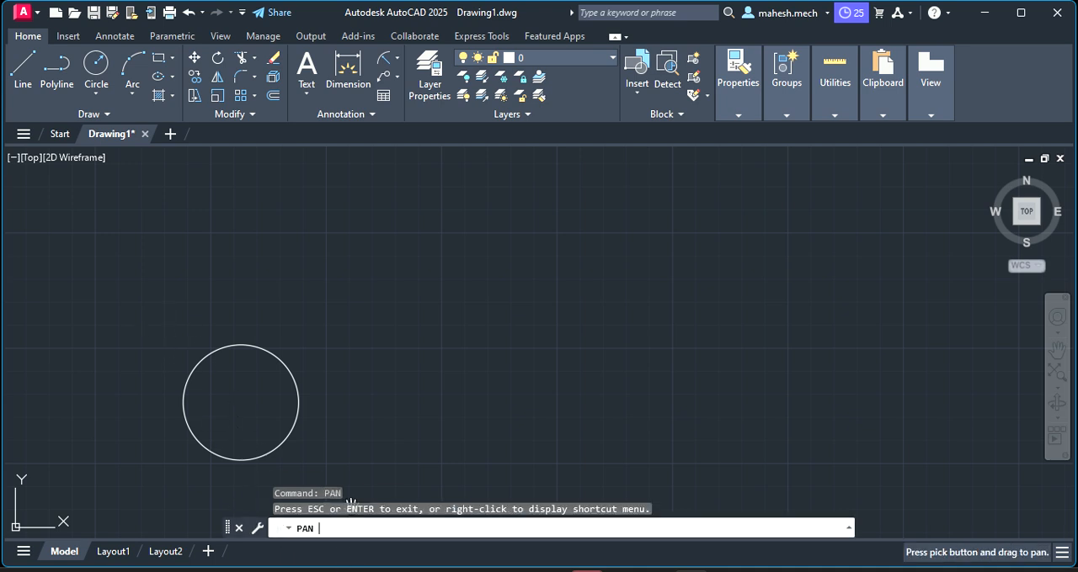
pyautogui.moveTo(245, 421); pyautogui.dragTo(219, 332)
pyautogui.scroll(4, 225, 299)
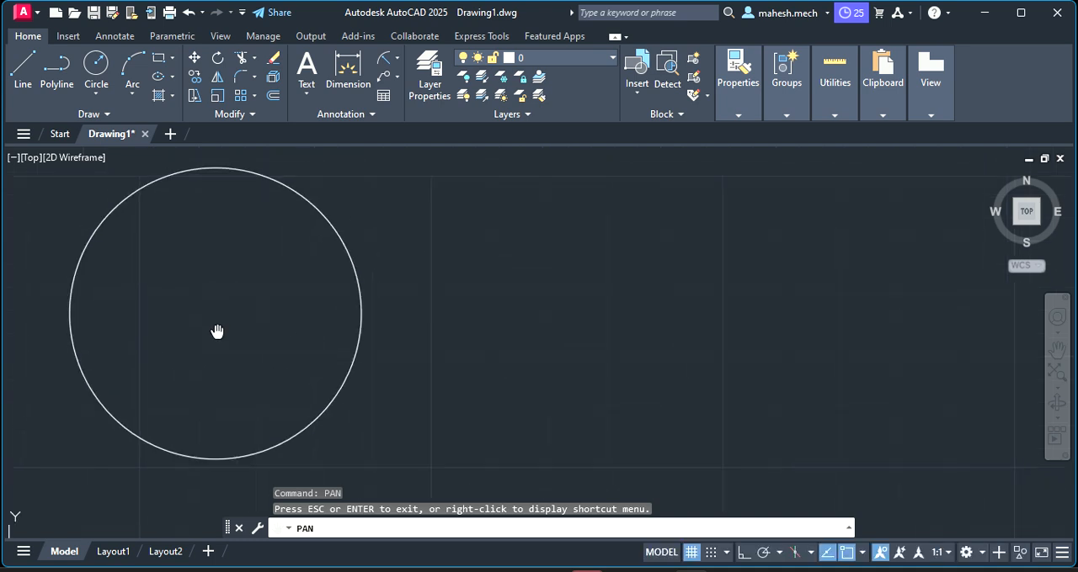
pyautogui.scroll(2, 228, 351)
pyautogui.press('Escape')
pyautogui.scroll(-2, 227, 350)
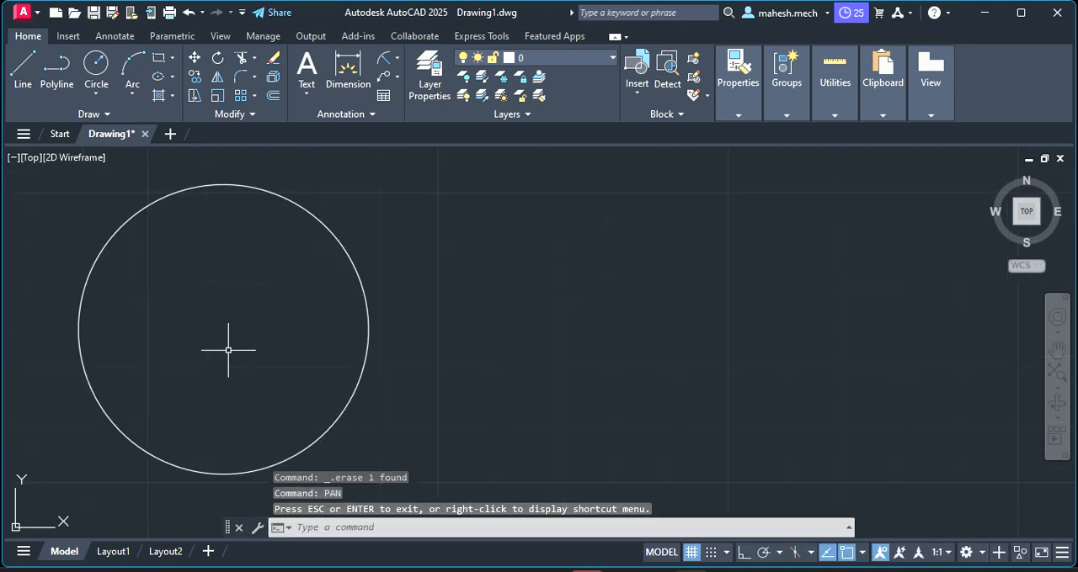
pyautogui.press('Escape')
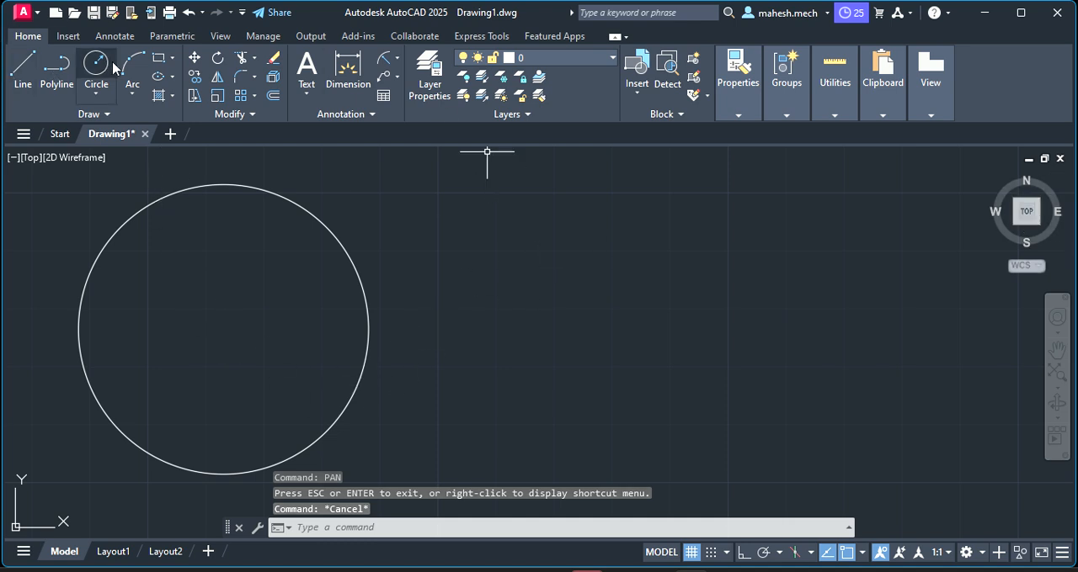
pyautogui.click(25, 87)
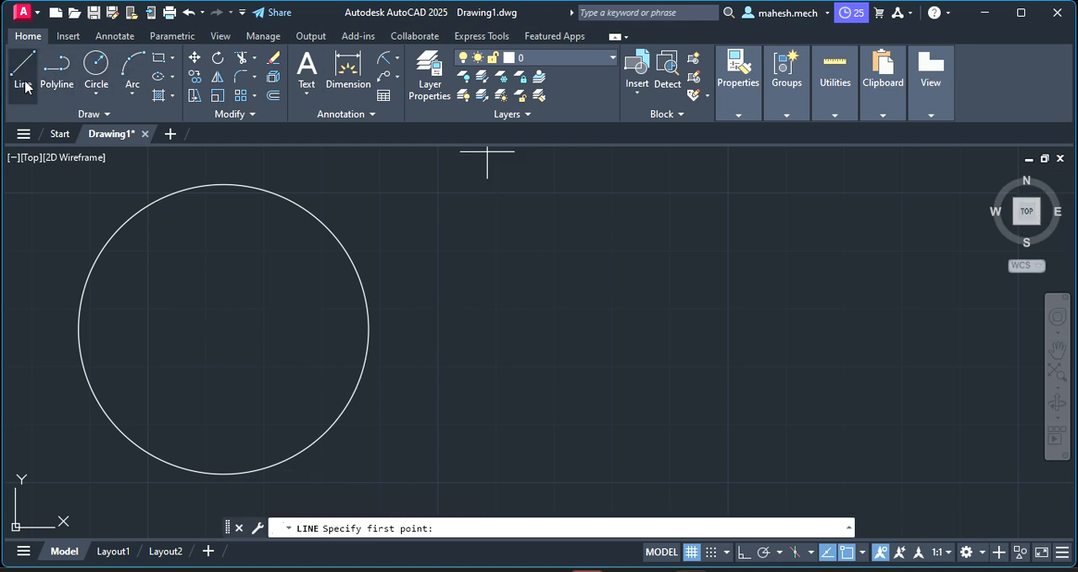
pyautogui.click(223, 474)
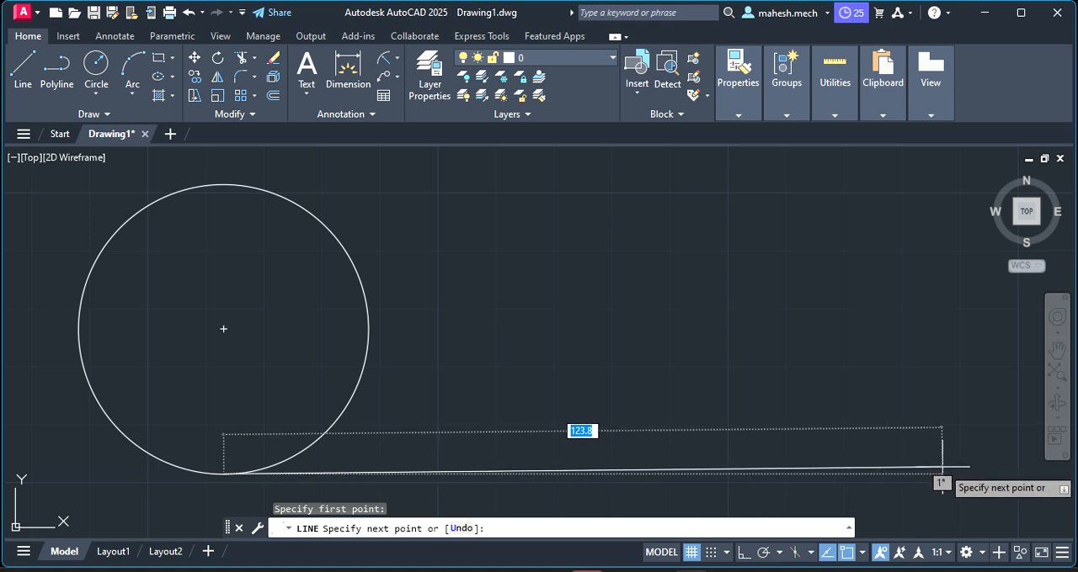
pyautogui.click(741, 554)
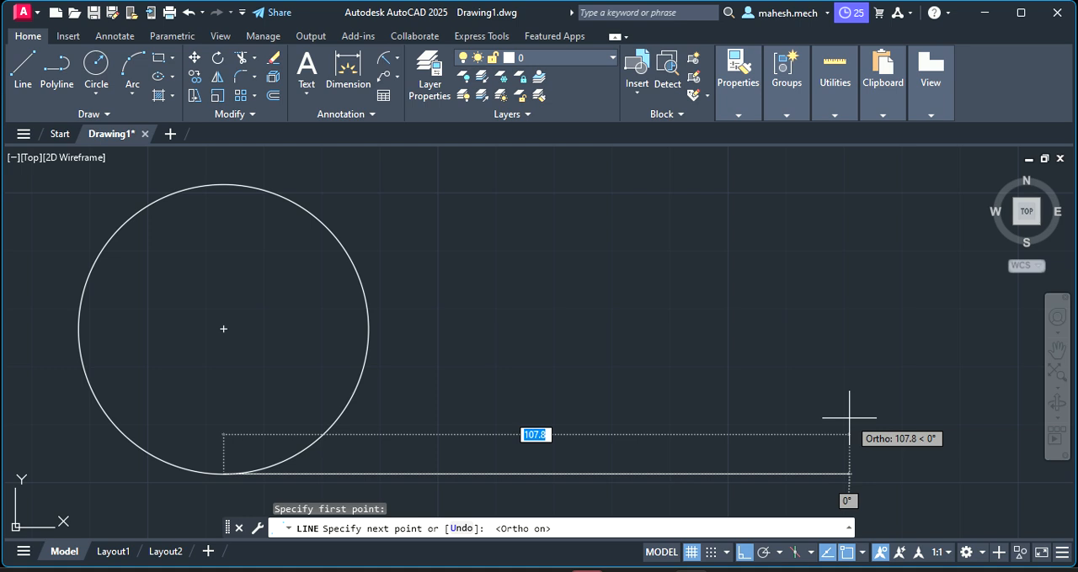
pyautogui.write('157')
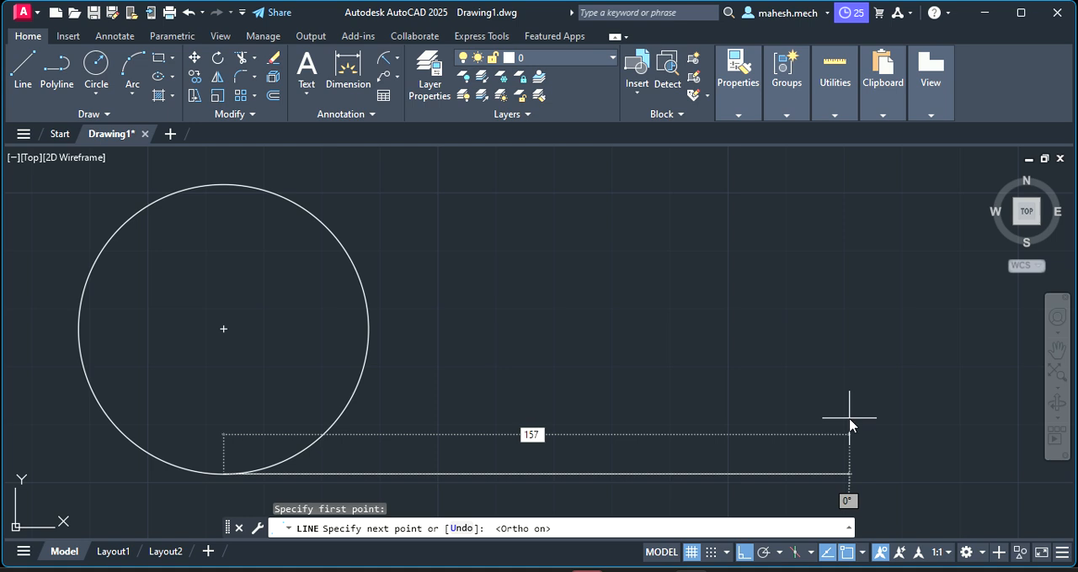
pyautogui.press('Return')
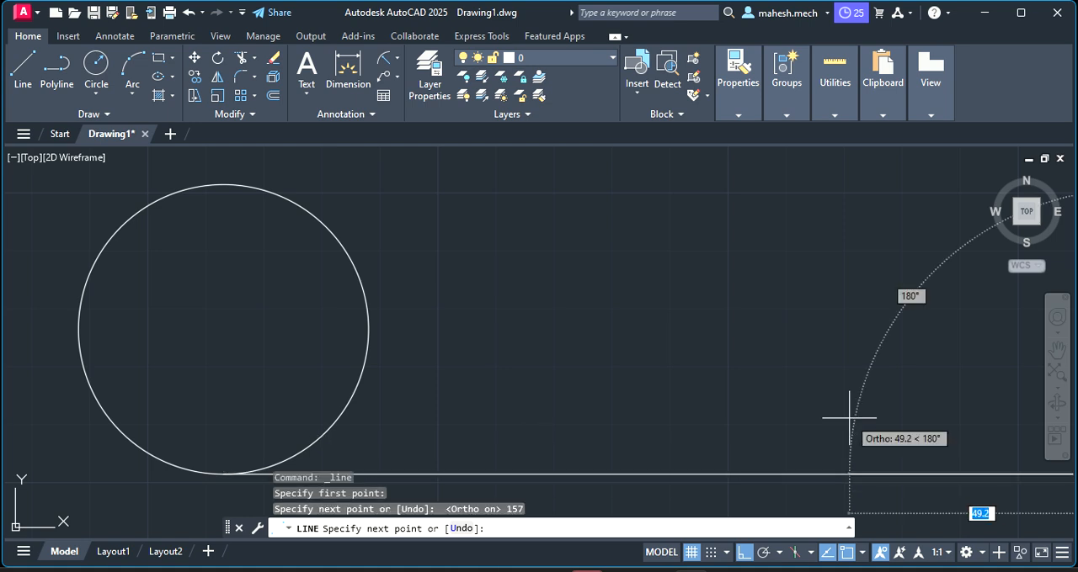
pyautogui.scroll(-4, 397, 373)
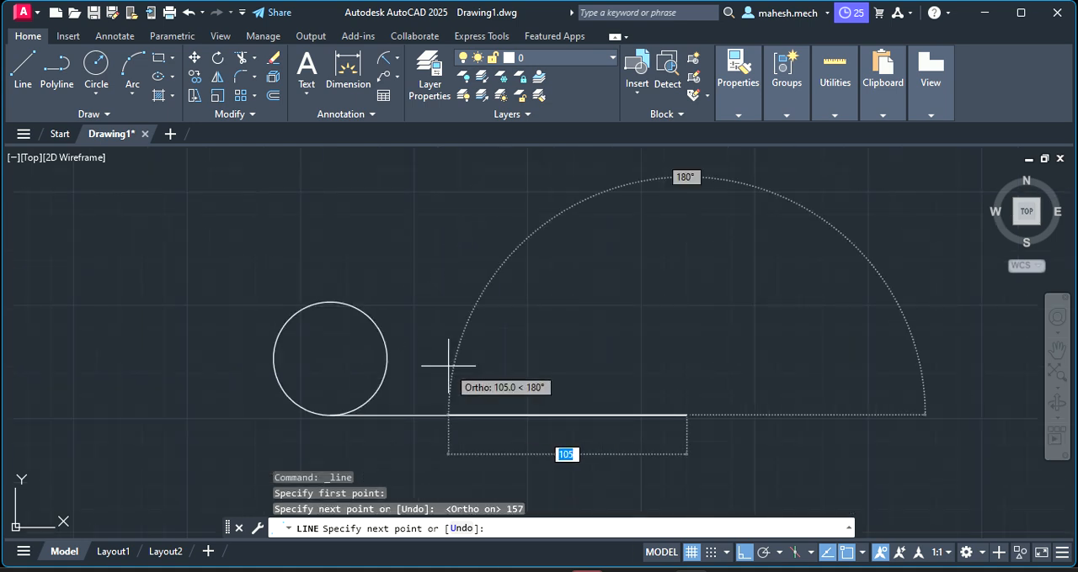
pyautogui.press('Escape')
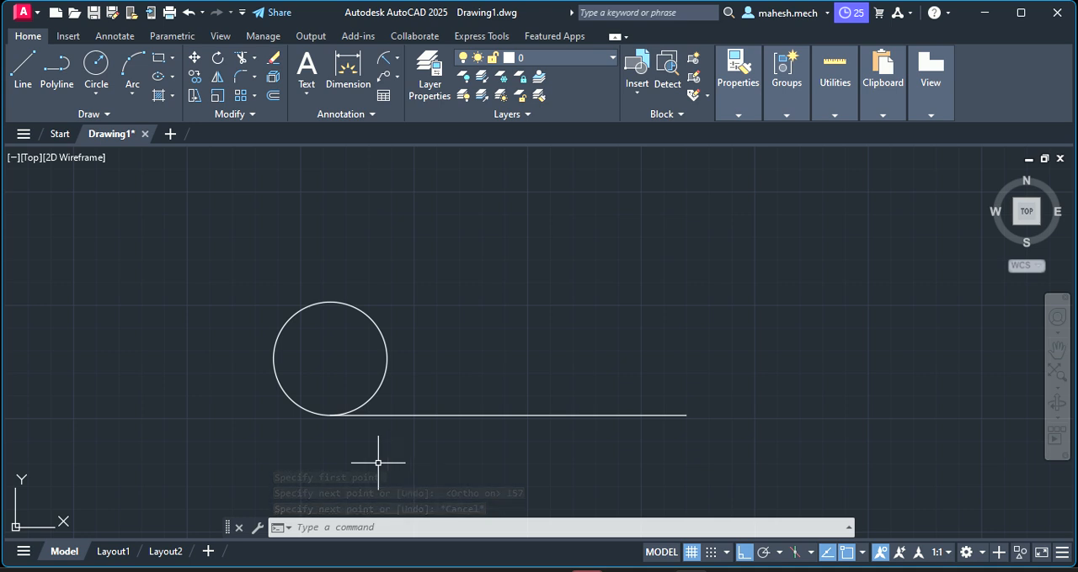
# Divide the circle into 8 equal segments with the Divide command
pyautogui.click(294, 312)
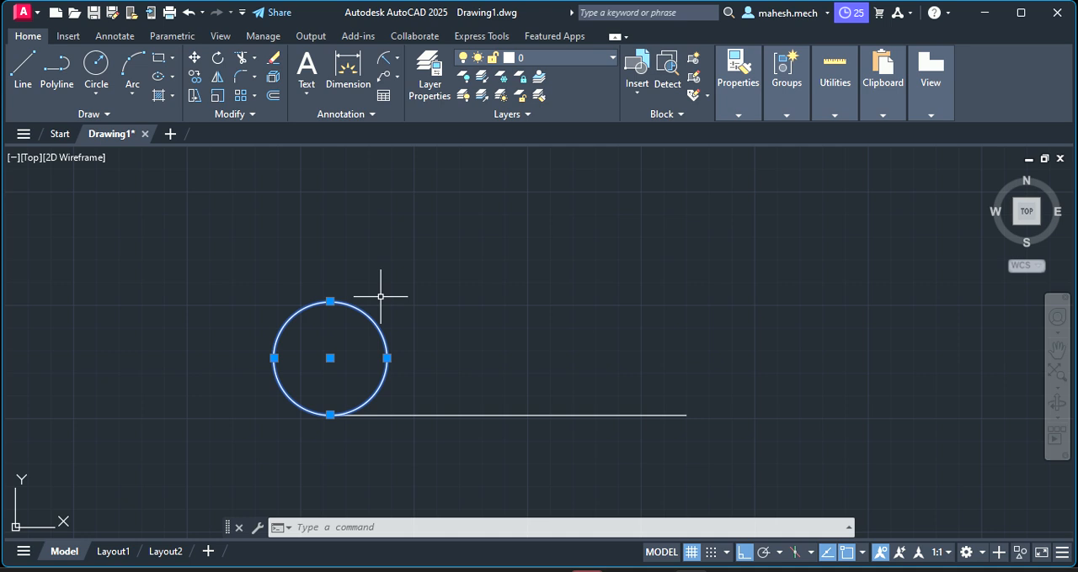
pyautogui.press('Escape')
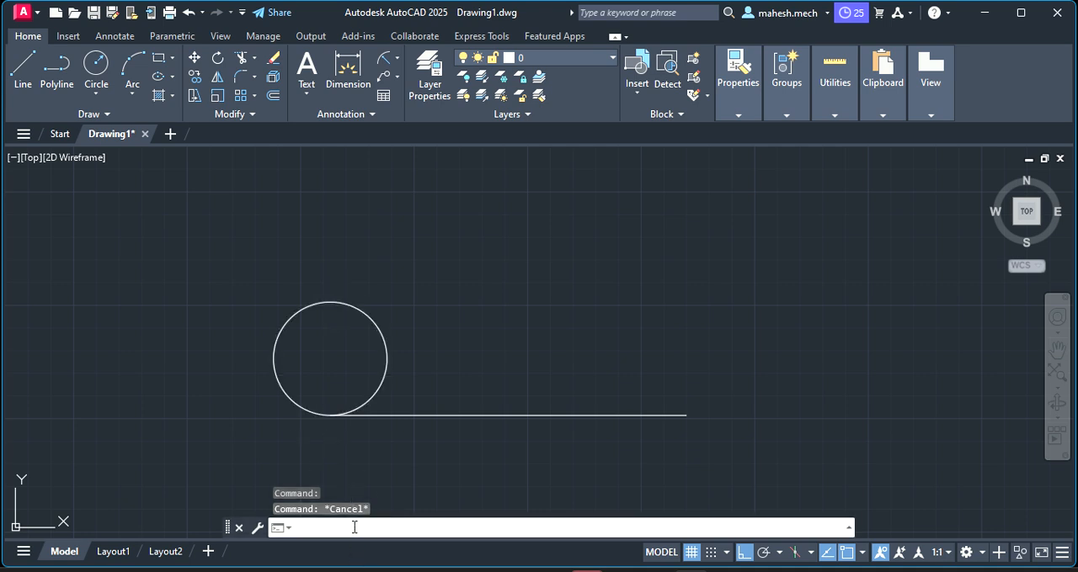
pyautogui.write('d')
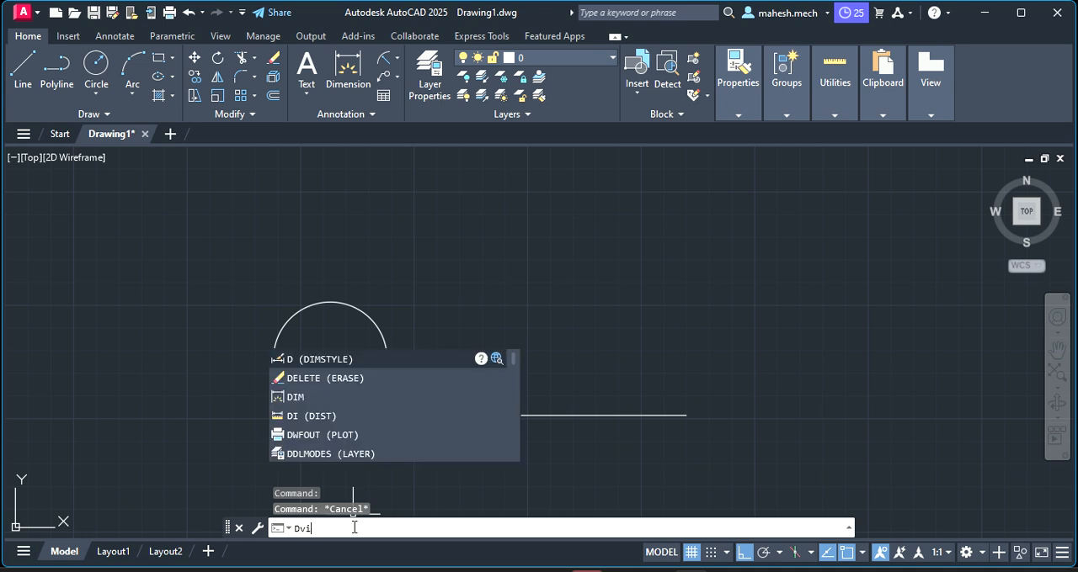
pyautogui.write('vi')
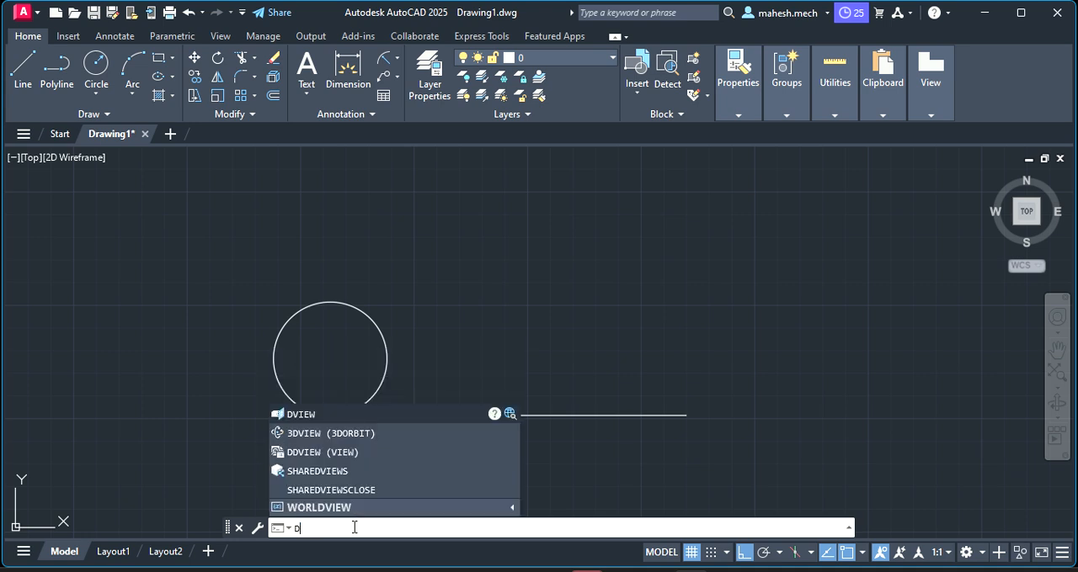
pyautogui.write('ivi')
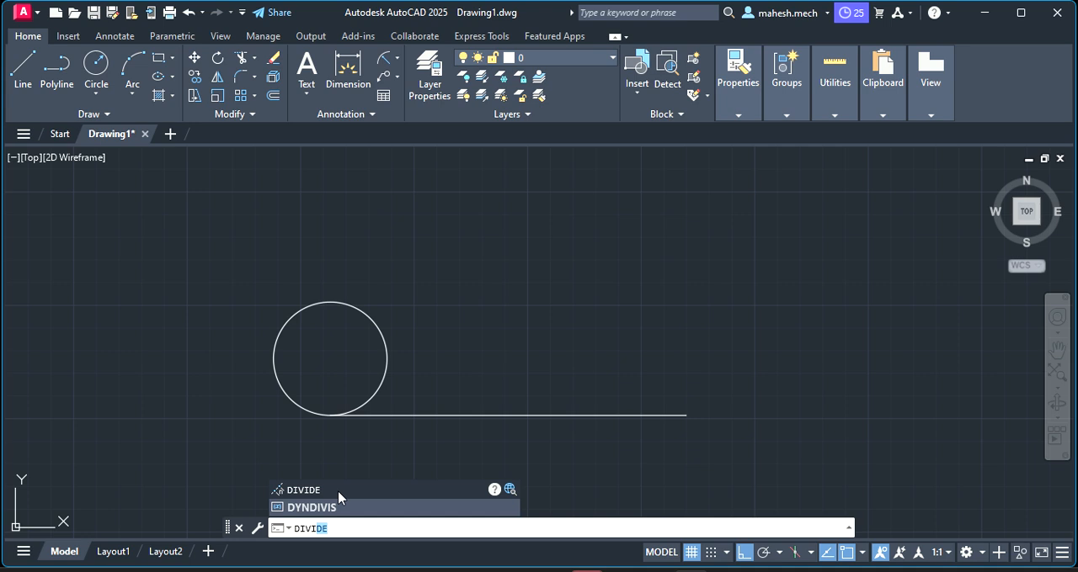
pyautogui.press('Return')
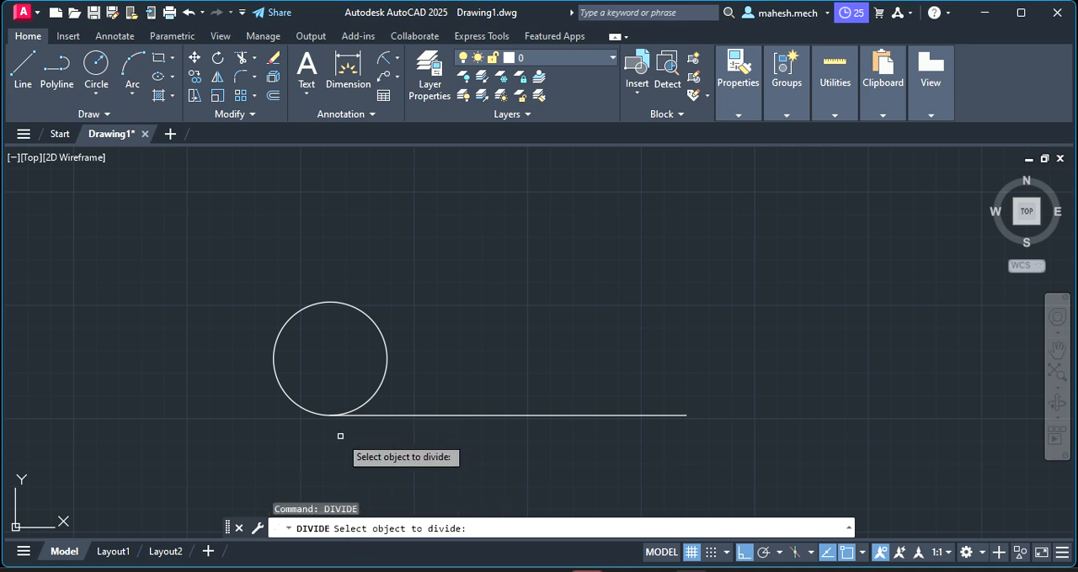
pyautogui.click(280, 389)
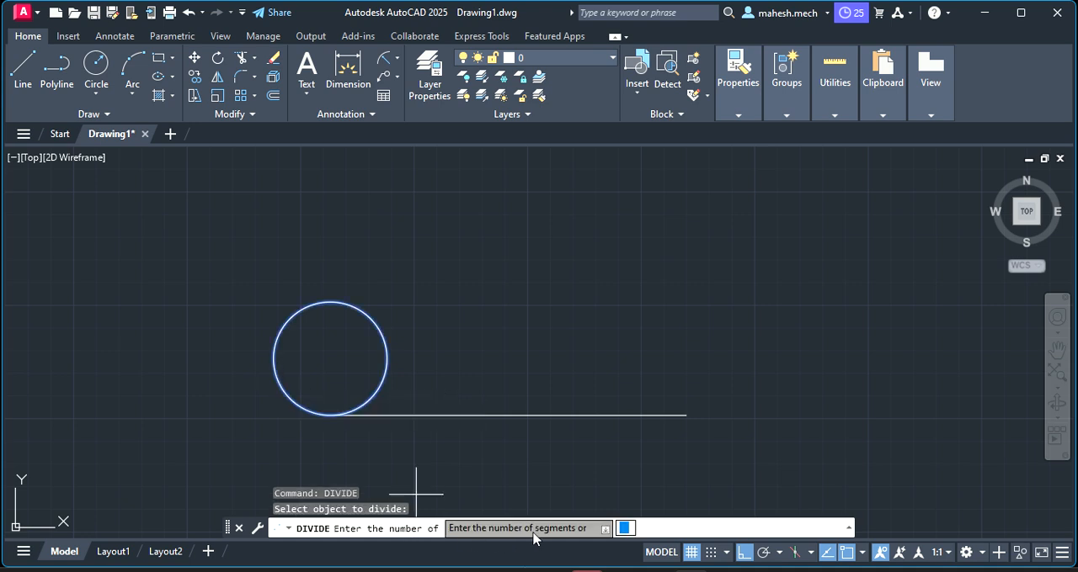
pyautogui.click(671, 530)
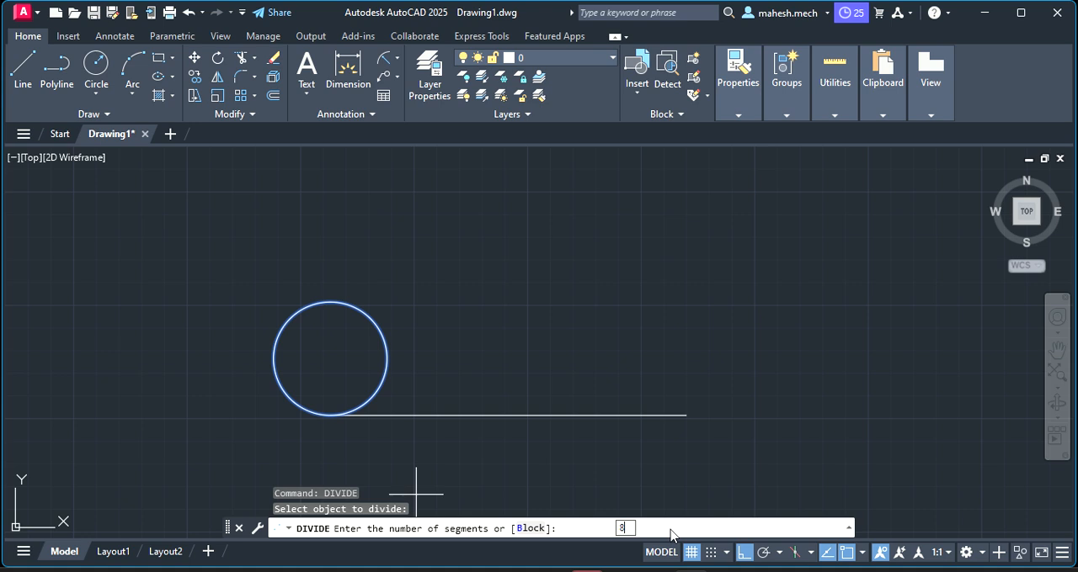
pyautogui.press('Return')
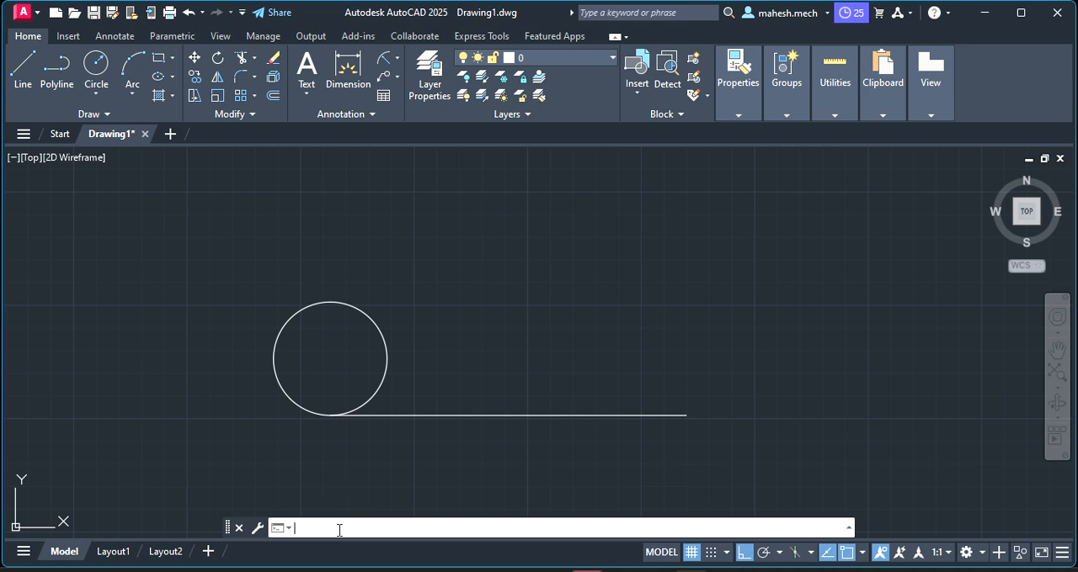
pyautogui.write('t')
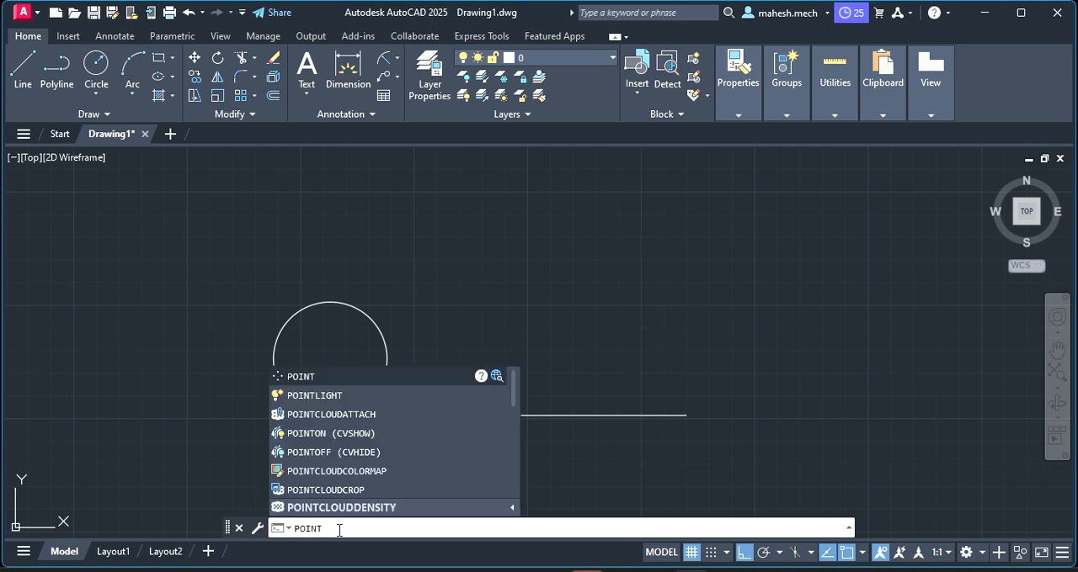
pyautogui.press('Return')
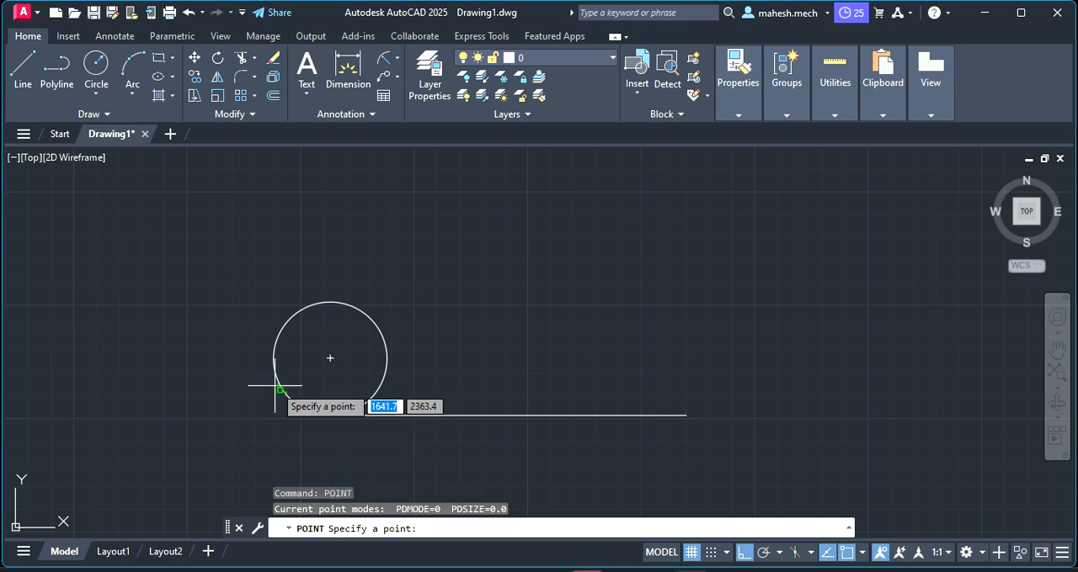
pyautogui.press('Escape')
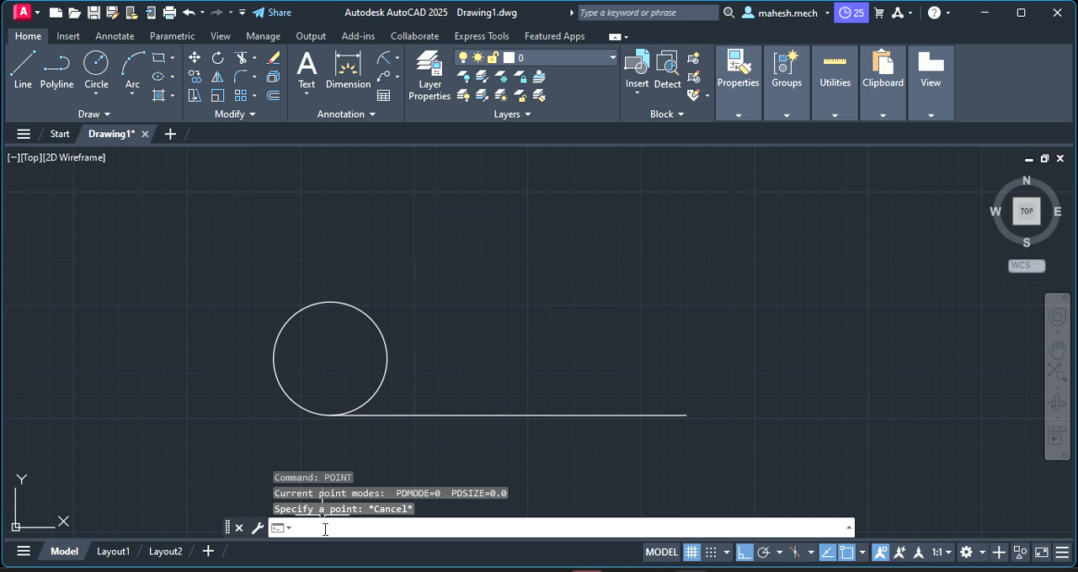
# Set the point style to the plain X marker so the division points on the circle can be seen
pyautogui.write('ptype')
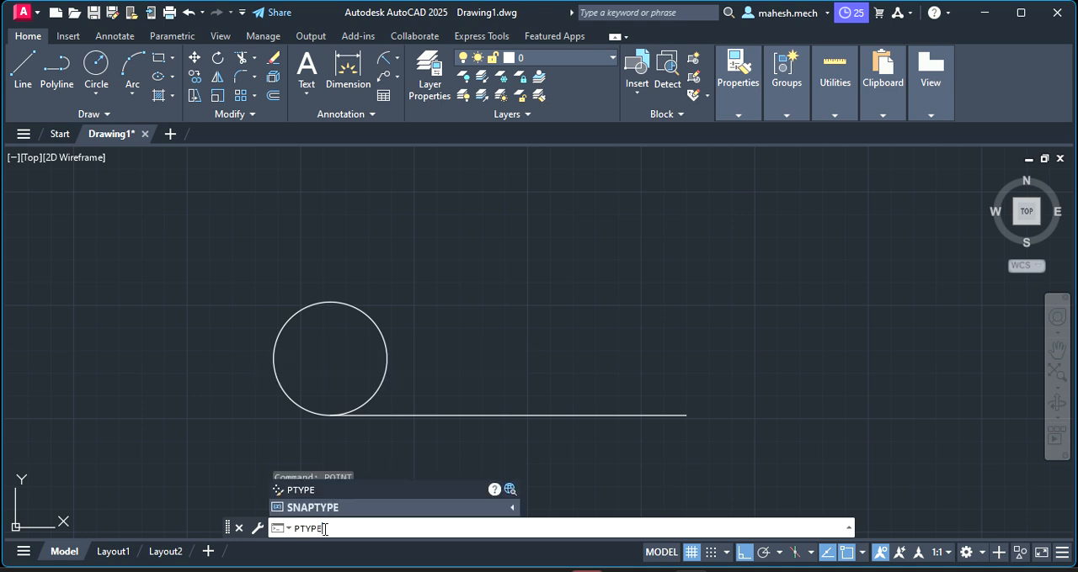
pyautogui.press('Return')
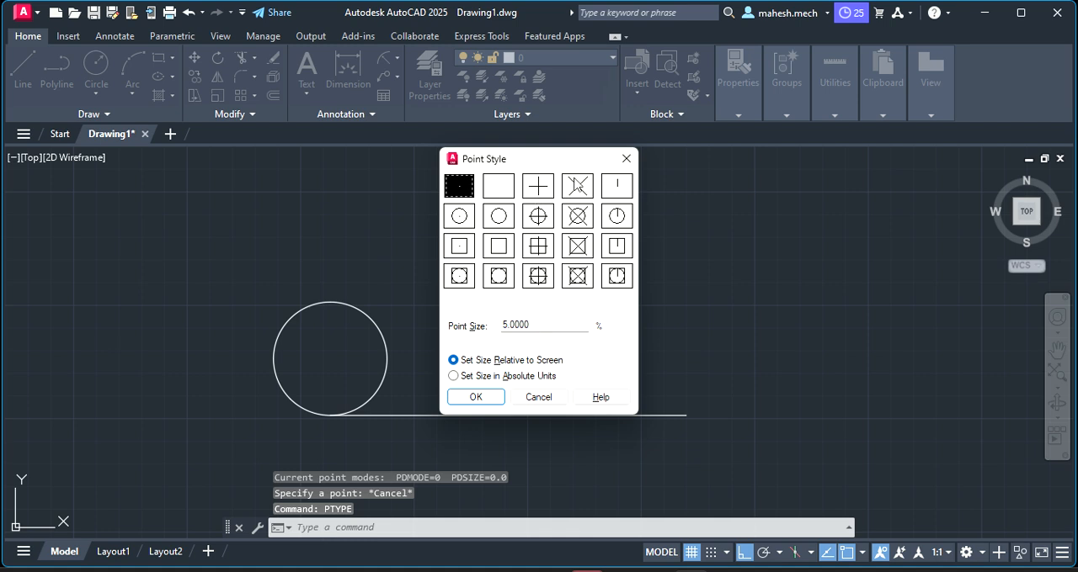
pyautogui.click(577, 186)
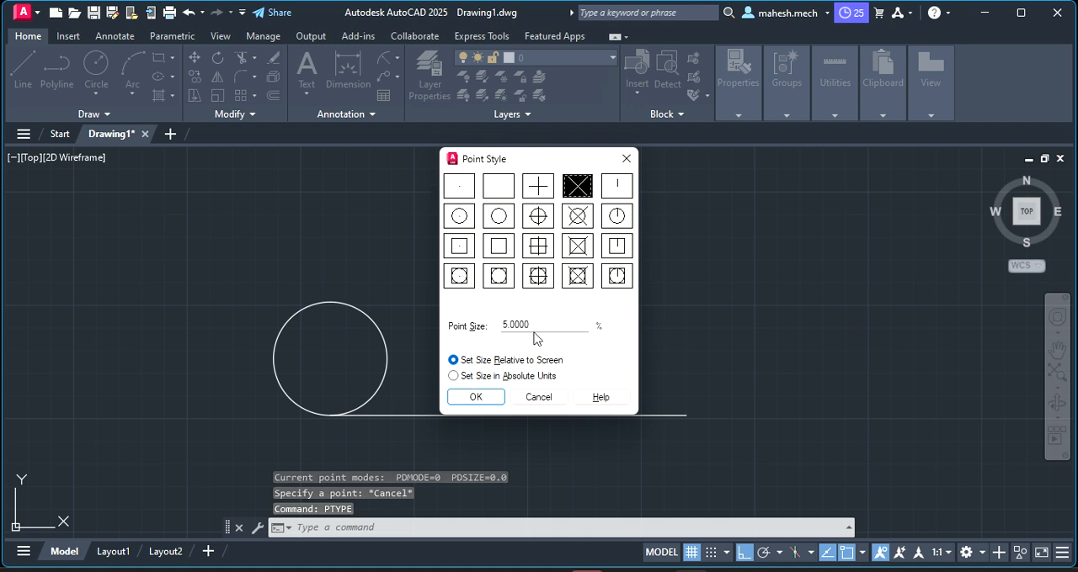
pyautogui.click(473, 397)
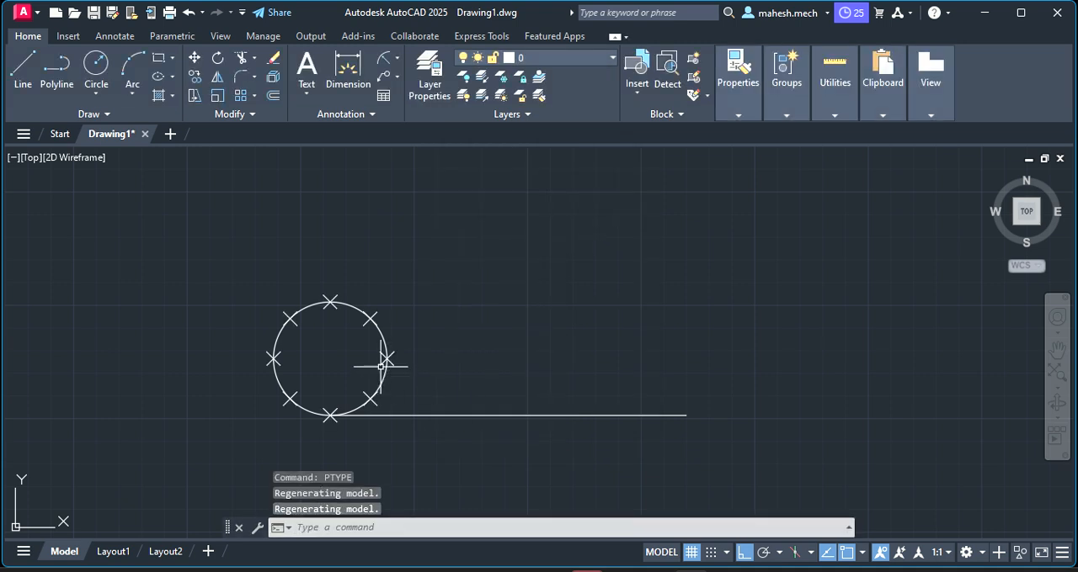
pyautogui.scroll(4, 325, 353)
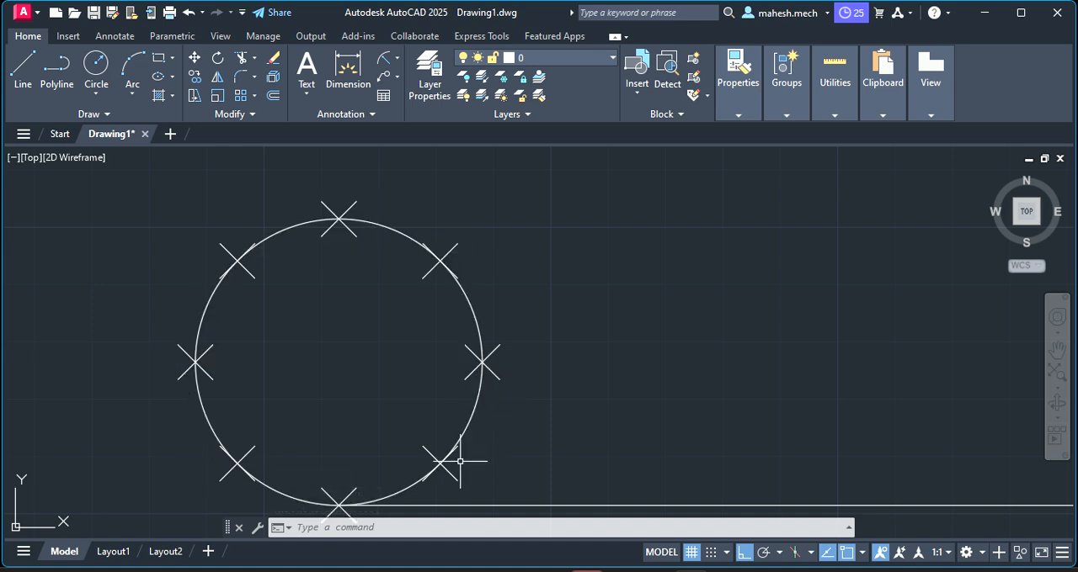
# Draw a 50-unit vertical line up from the base line's right end, continuing horizontally back to the circle's top division point
pyautogui.scroll(-4, 361, 412)
pyautogui.scroll(2, 361, 413)
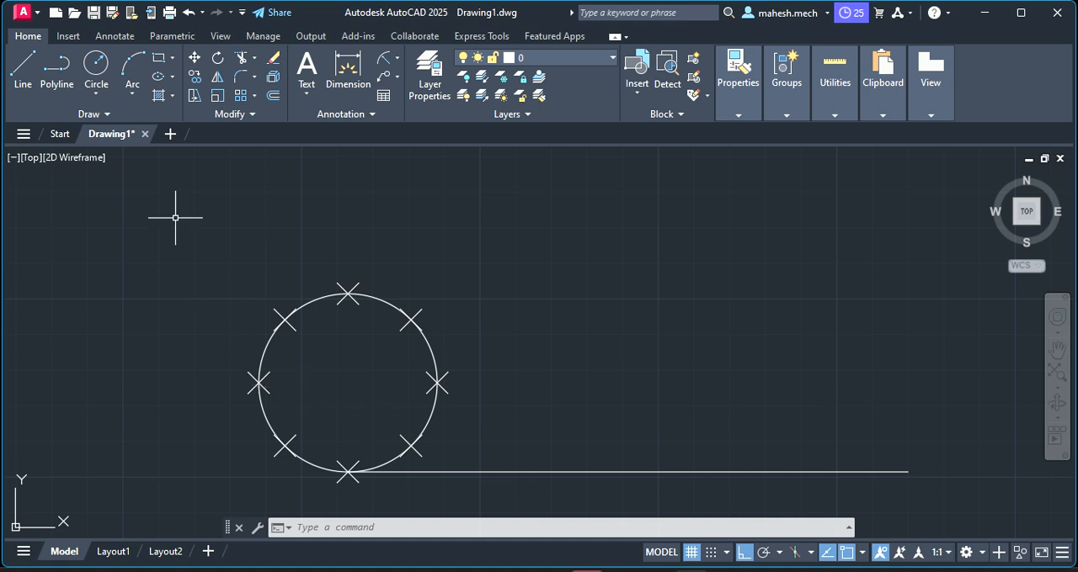
pyautogui.click(25, 72)
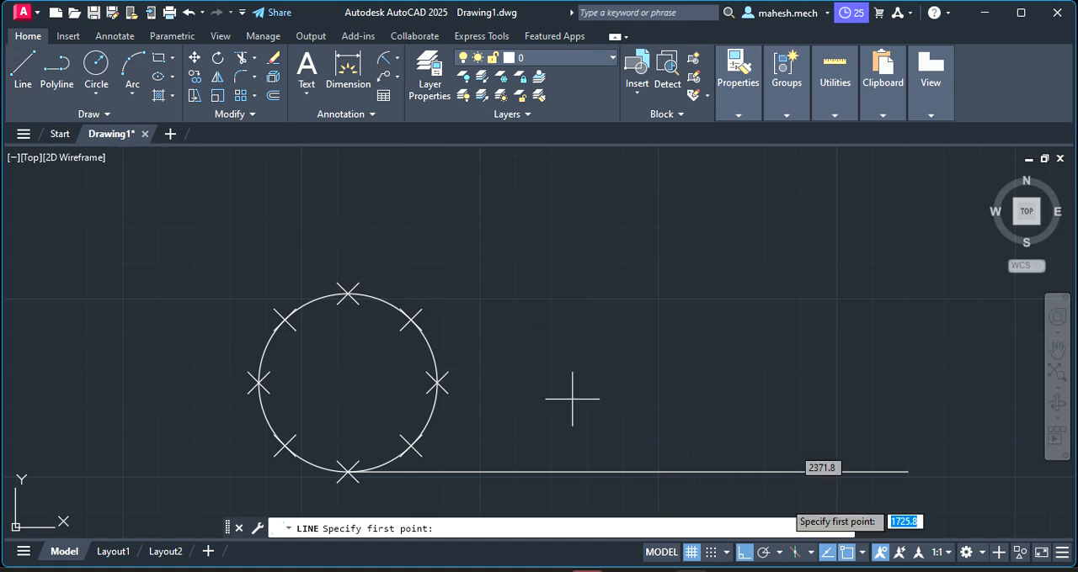
pyautogui.click(907, 471)
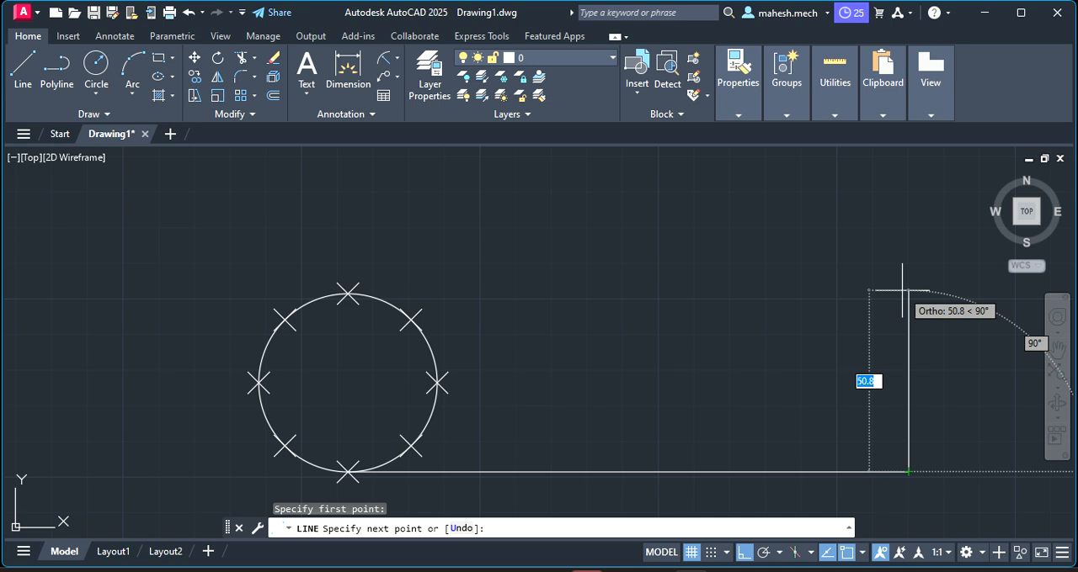
pyautogui.write('5')
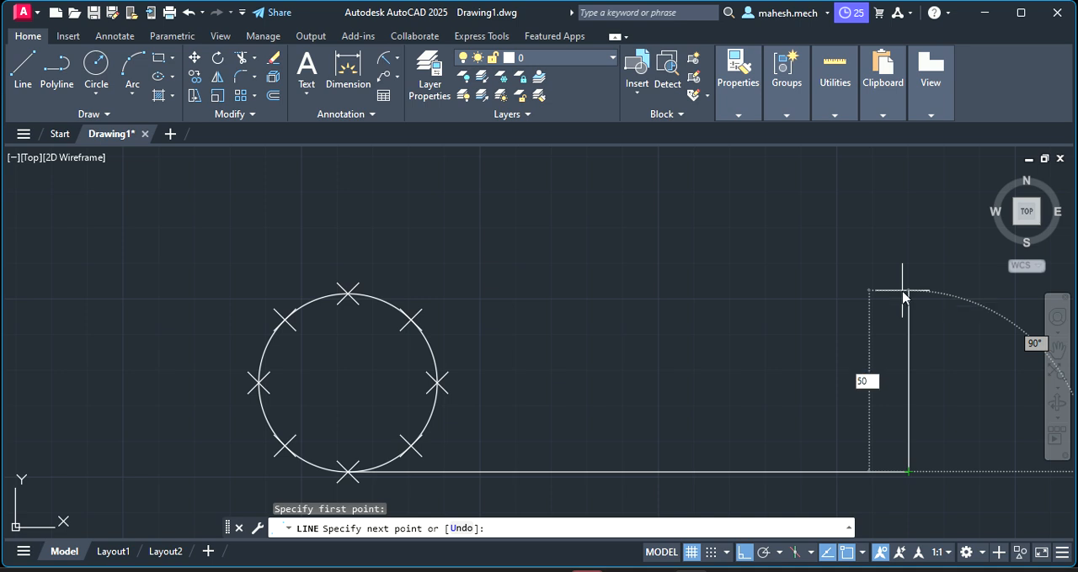
pyautogui.write('0')
pyautogui.press('Return')
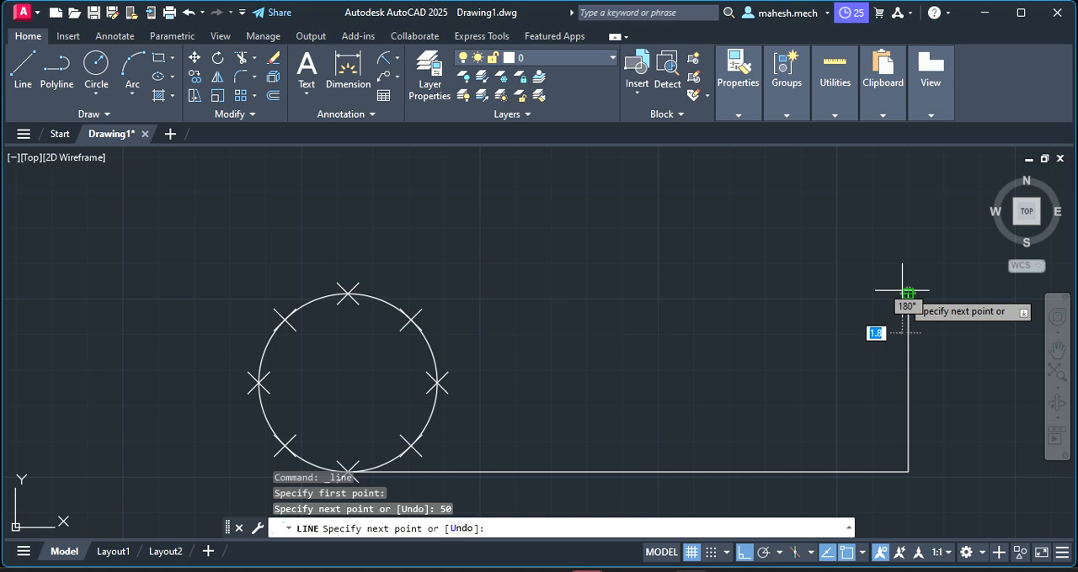
pyautogui.click(348, 294)
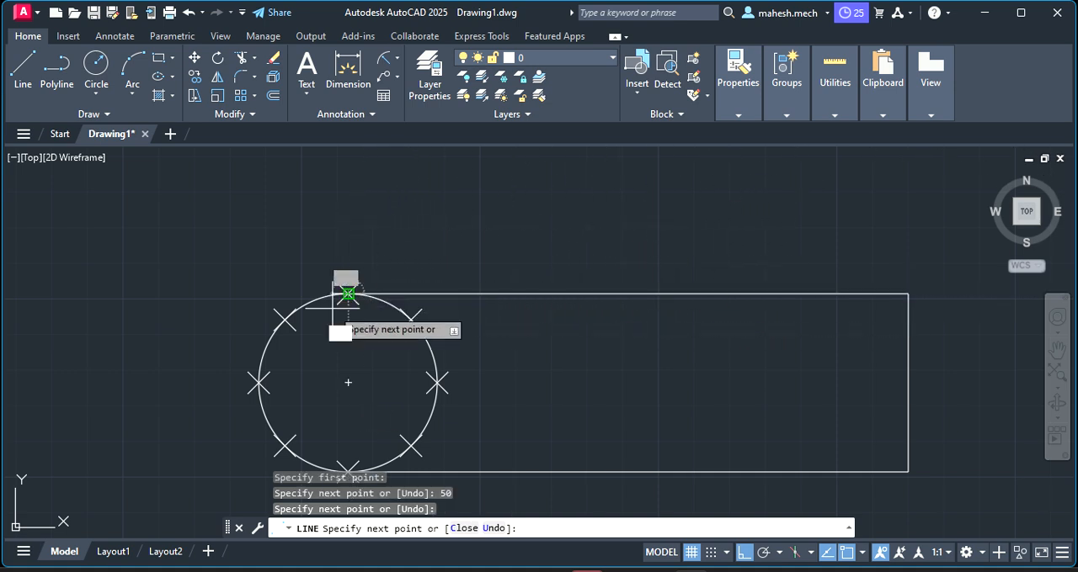
pyautogui.press('Escape')
# Draw horizontal lines from the circle's upper-left, leftmost and lower-left division points to the vertical line at the far right end
pyautogui.click(22, 68)
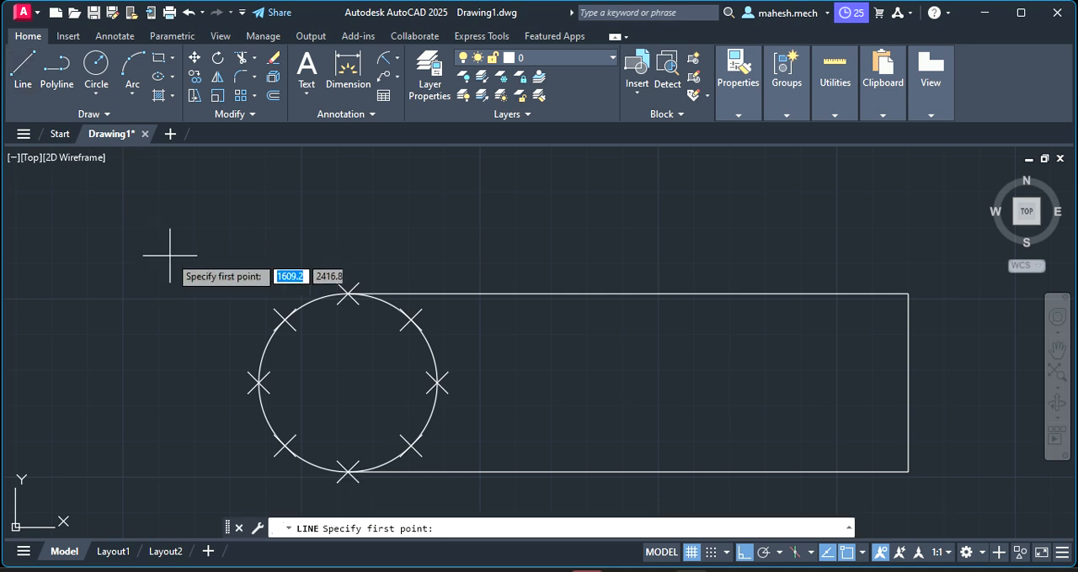
pyautogui.click(284, 320)
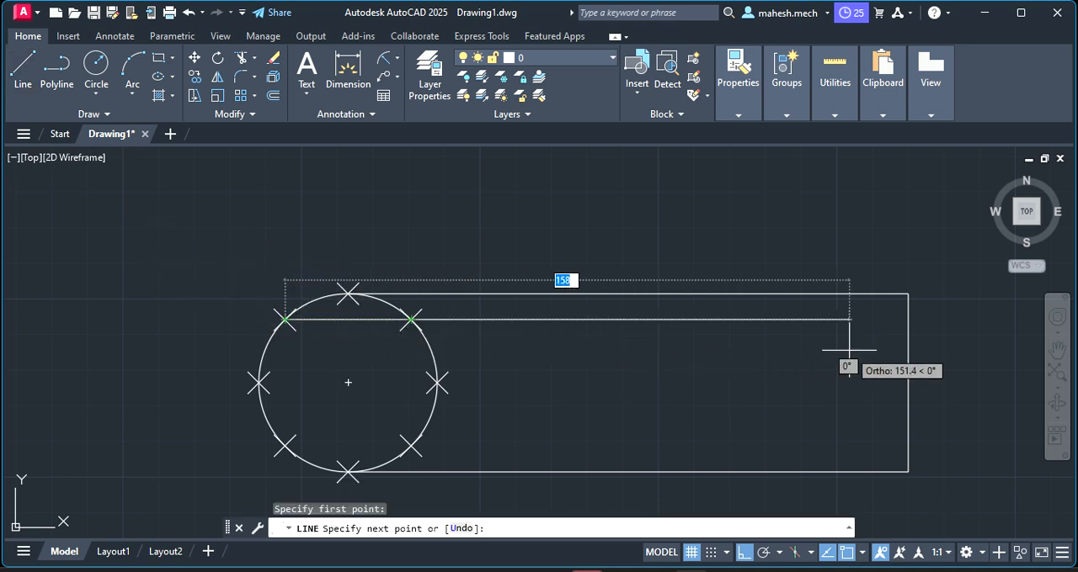
pyautogui.click(907, 320)
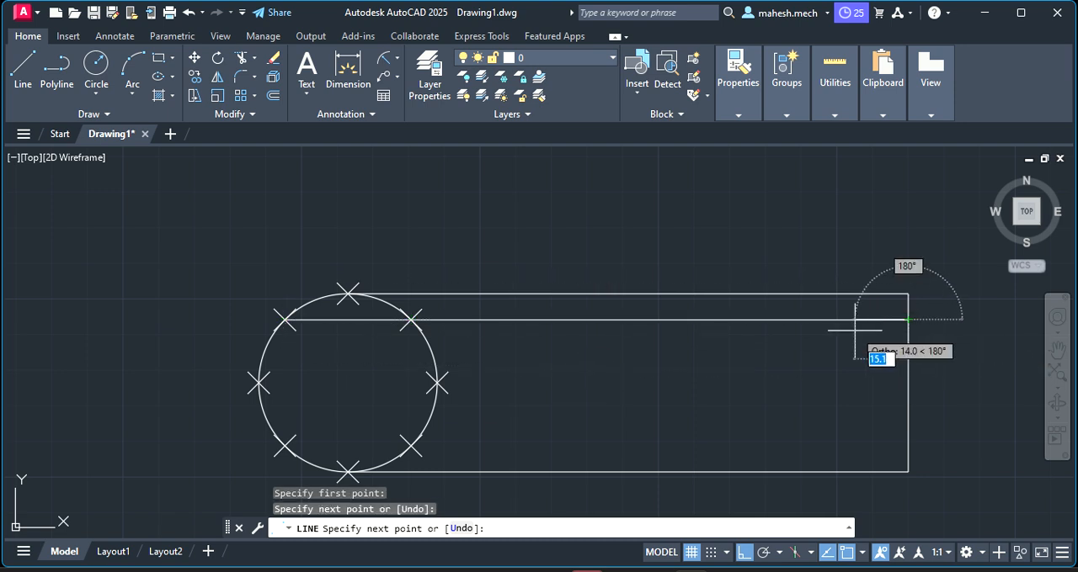
pyautogui.press('Escape')
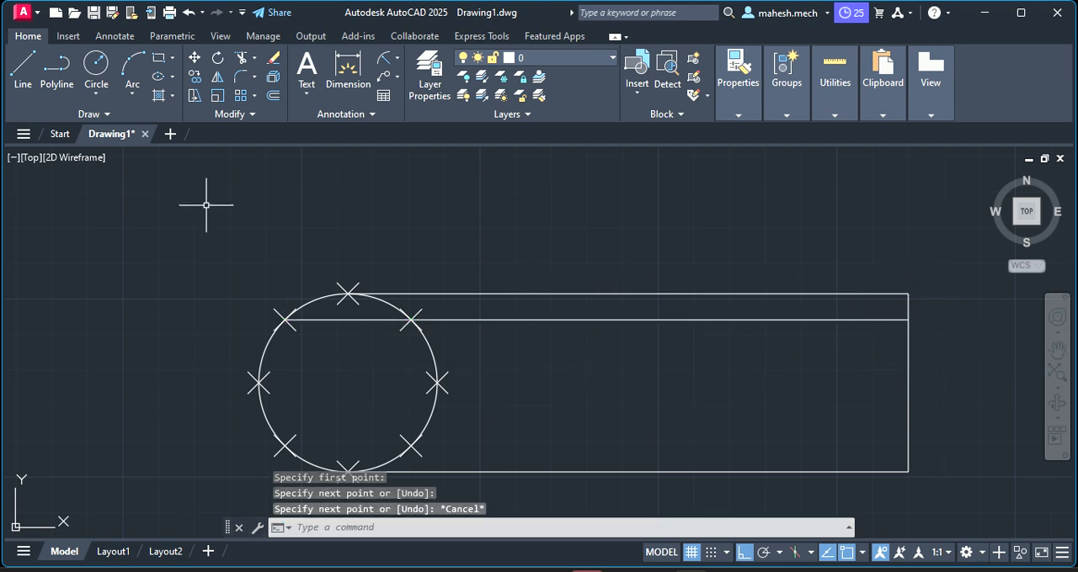
pyautogui.click(22, 69)
pyautogui.click(258, 383)
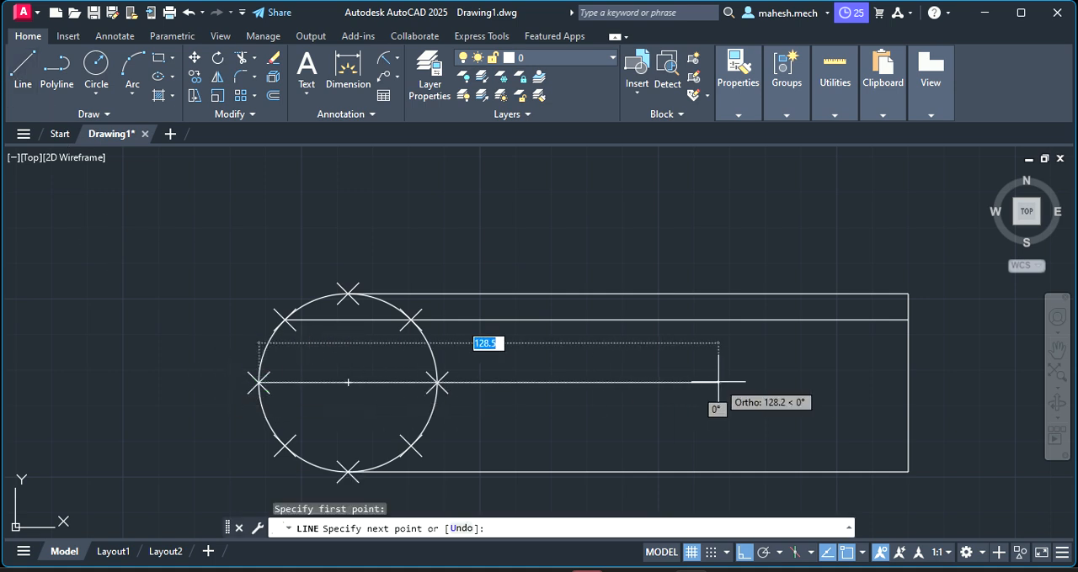
pyautogui.click(906, 385)
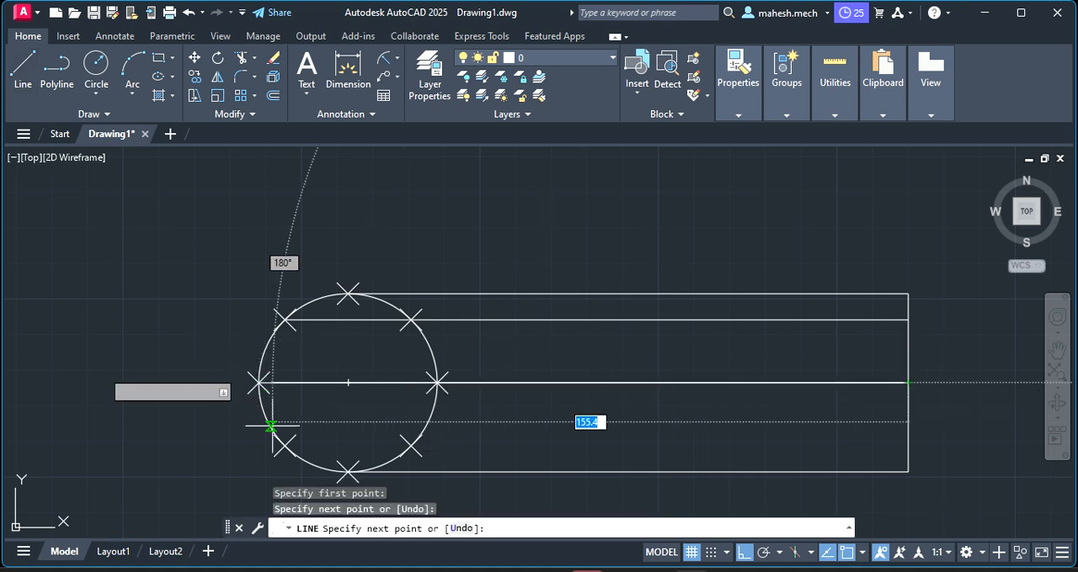
pyautogui.click(23, 69)
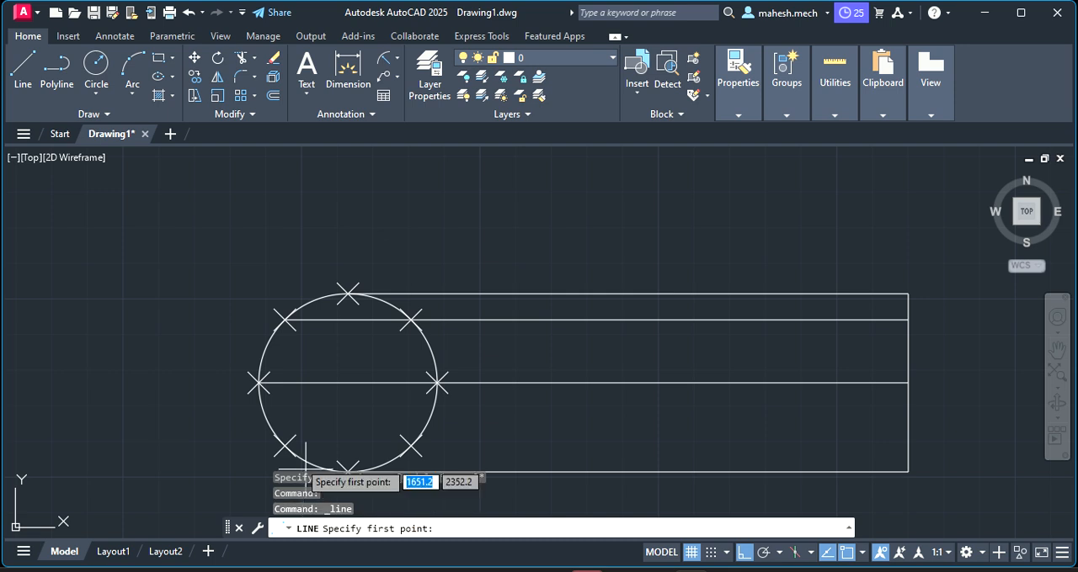
pyautogui.click(285, 446)
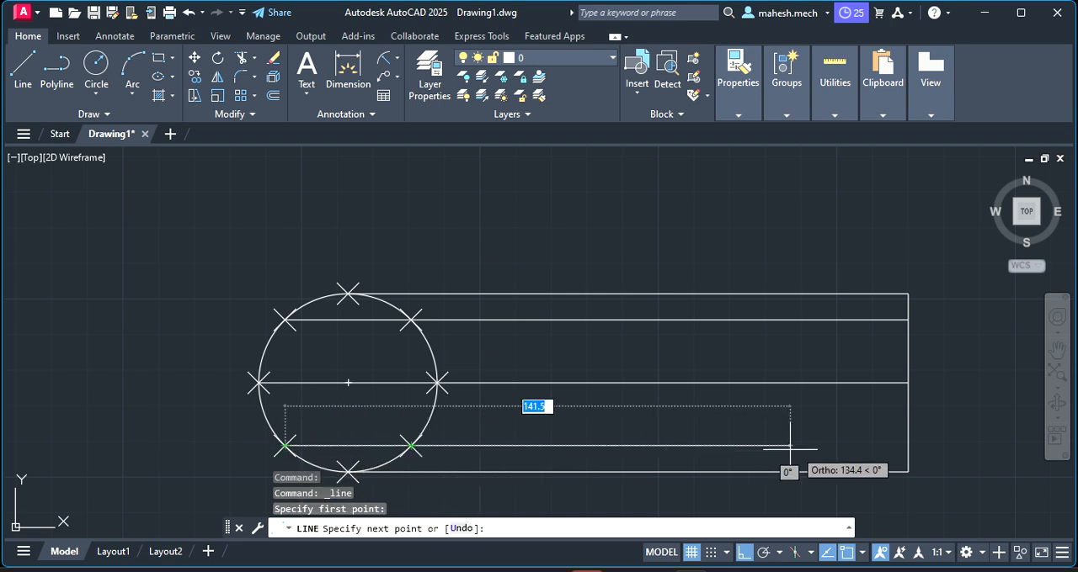
pyautogui.click(906, 447)
pyautogui.press('Escape')
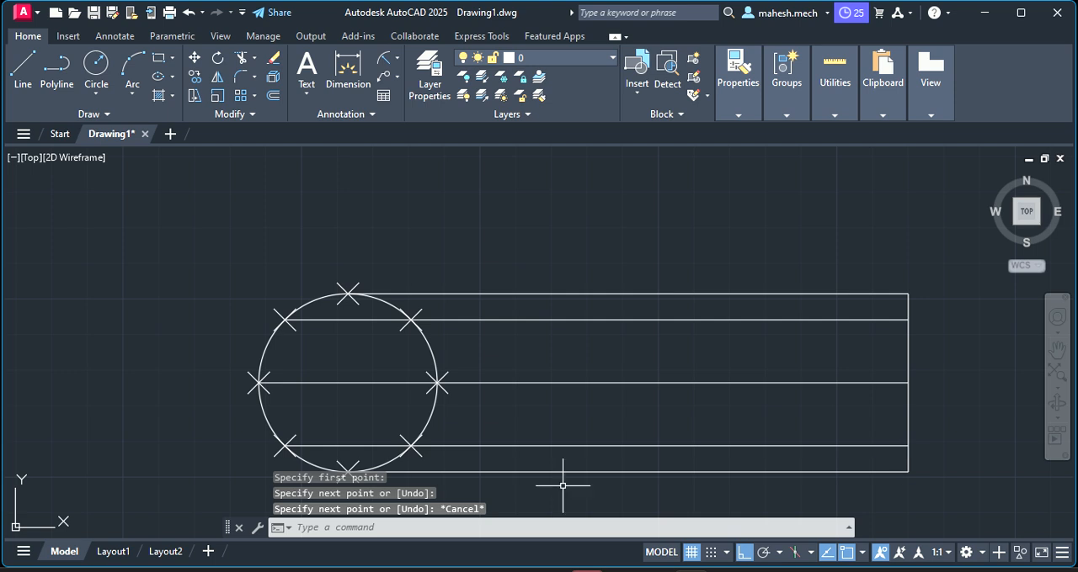
# Divide the horizontal base line into 8 equal segments with the Divide command
pyautogui.scroll(-2, 244, 383)
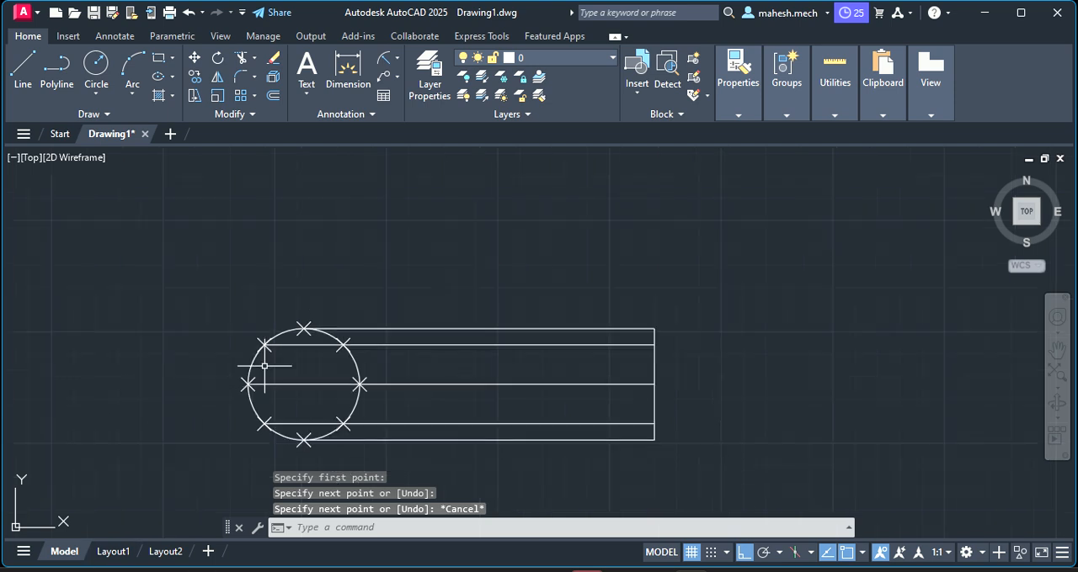
pyautogui.scroll(2, 255, 389)
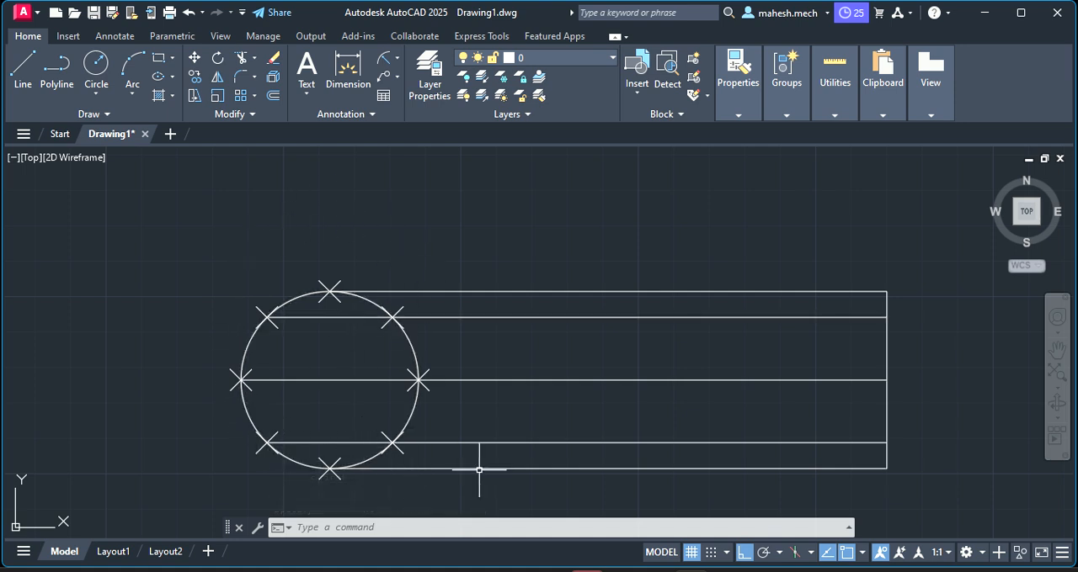
pyautogui.click(511, 468)
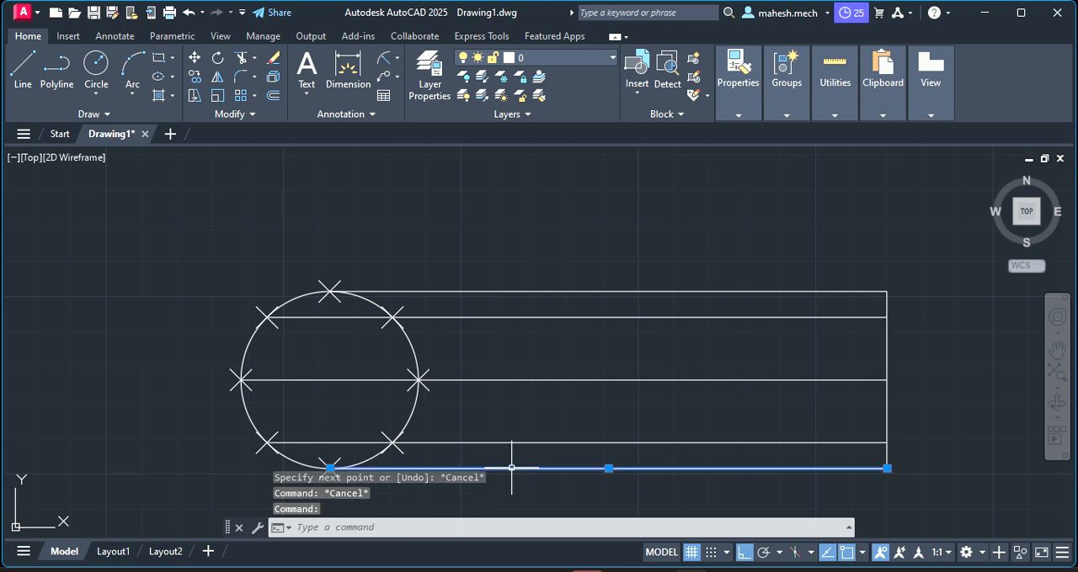
pyautogui.press('Escape')
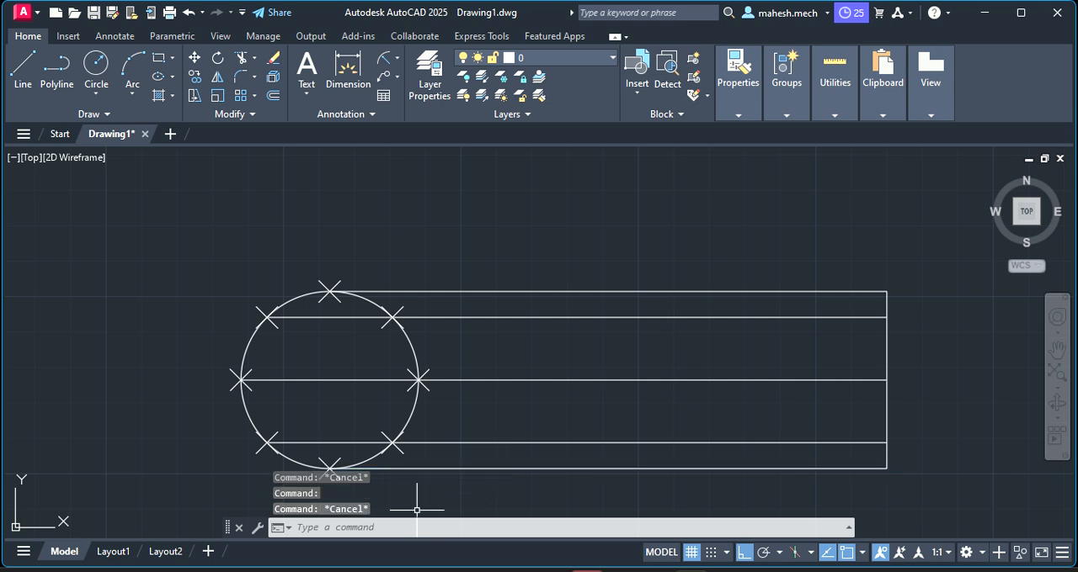
pyautogui.click(371, 529)
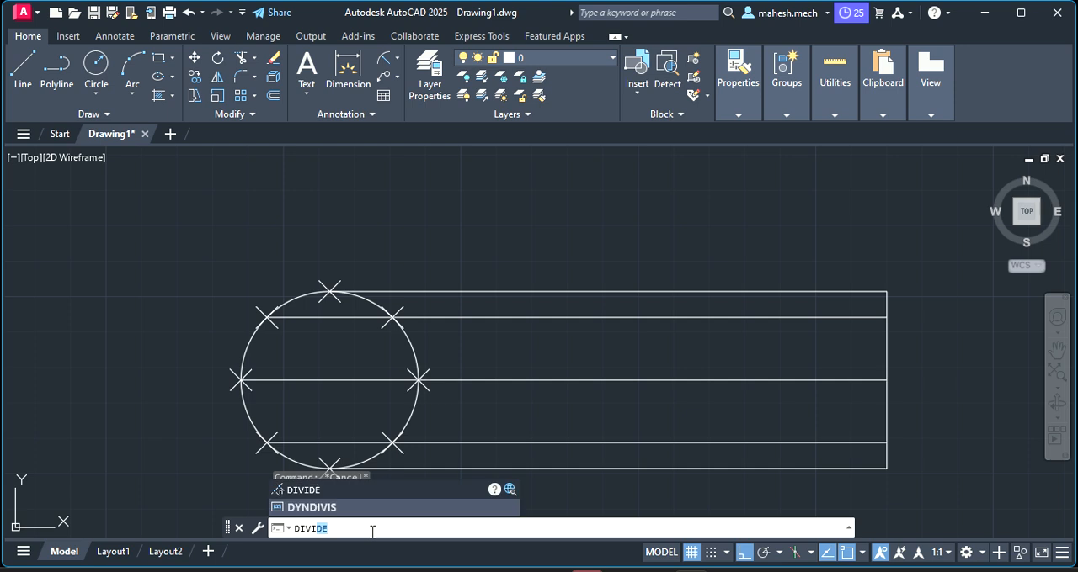
pyautogui.write('divi')
pyautogui.press('Return')
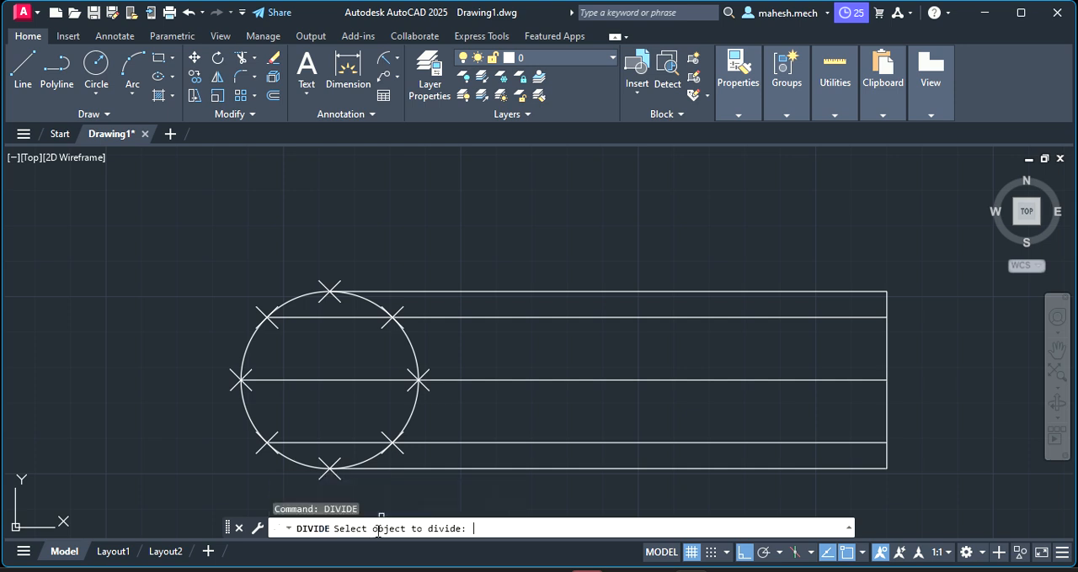
pyautogui.click(490, 468)
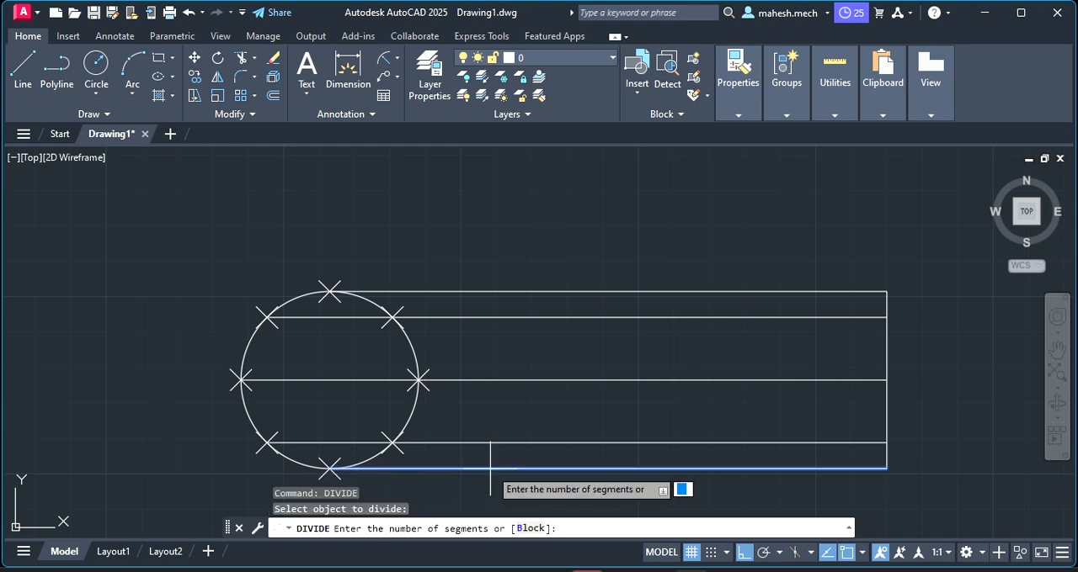
pyautogui.press('Return')
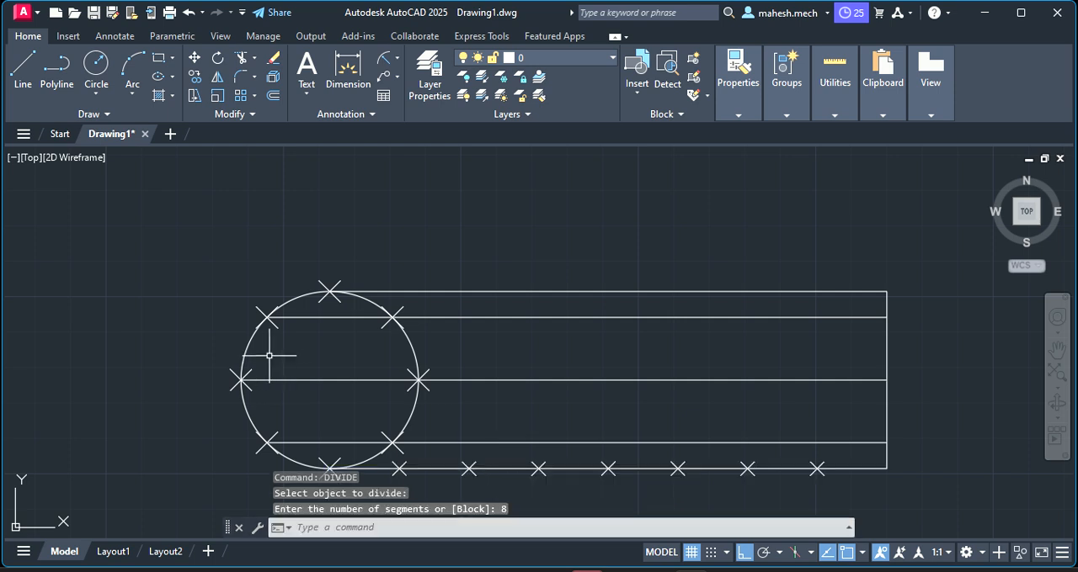
# Draw the circle's vertical diameter line from its bottom division point to its top division point
pyautogui.click(22, 75)
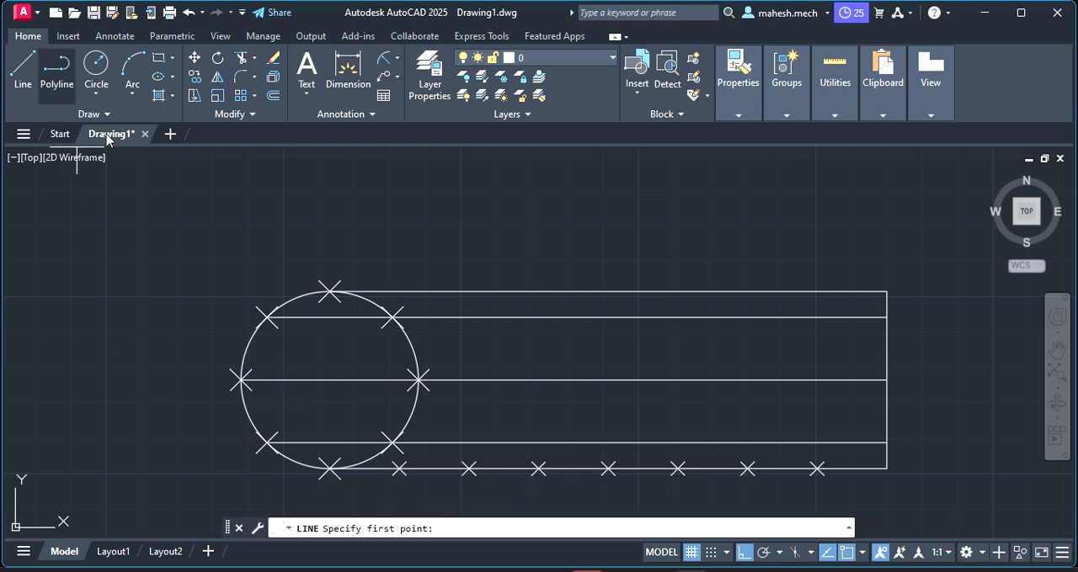
pyautogui.click(329, 468)
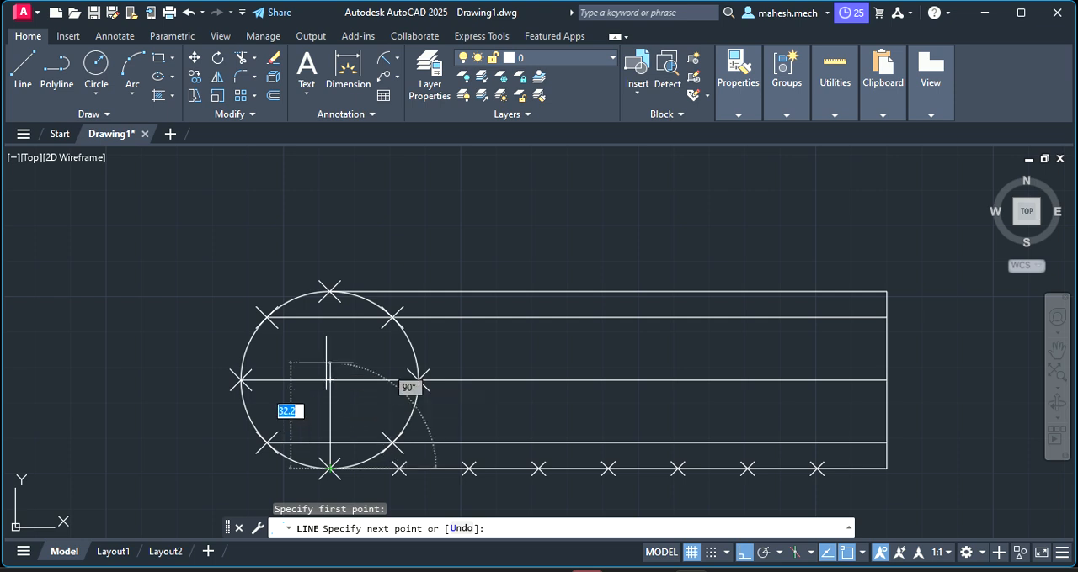
pyautogui.click(329, 292)
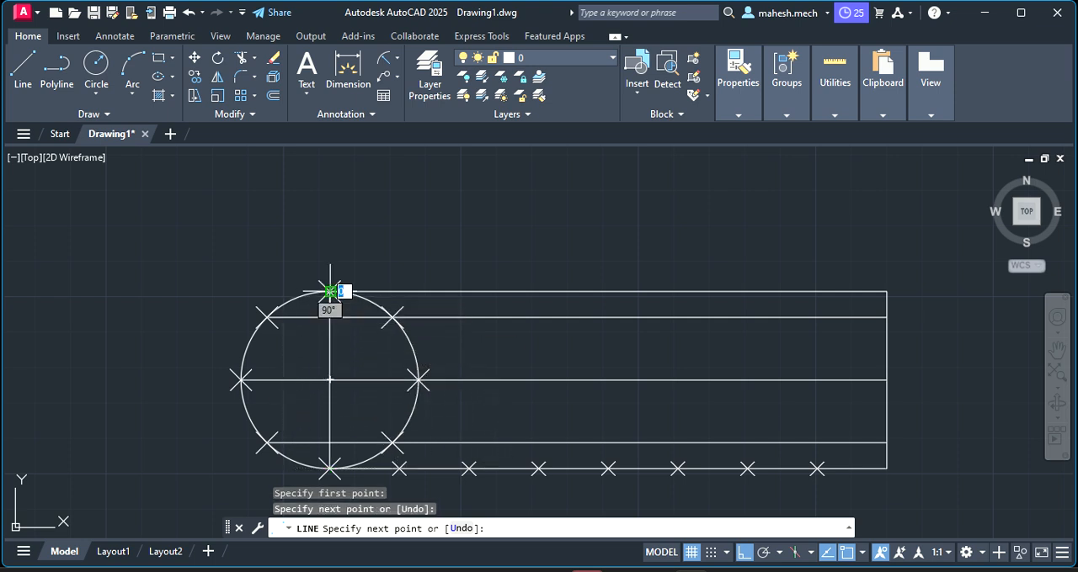
pyautogui.press('Escape')
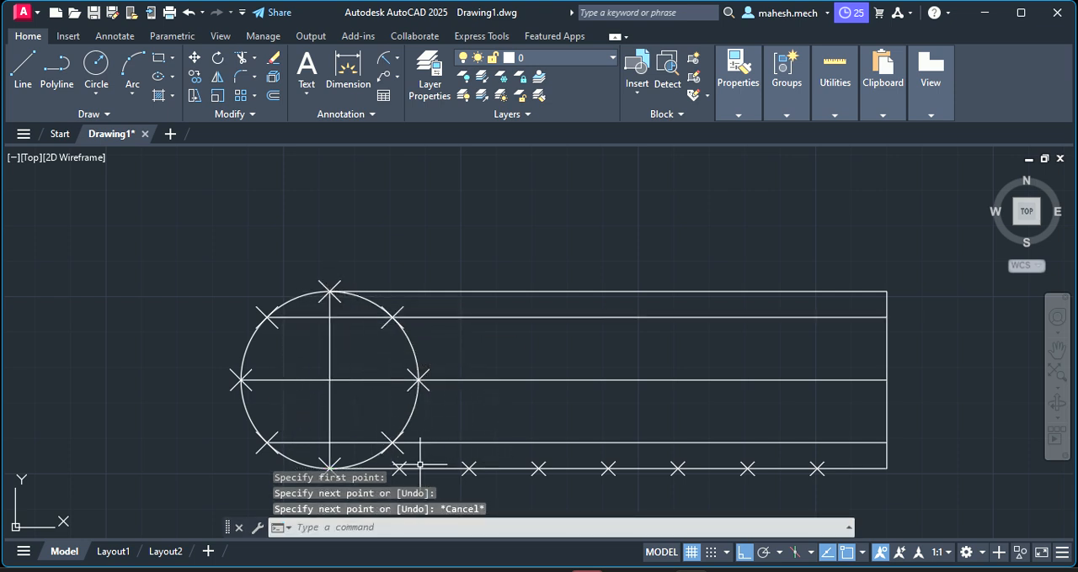
# Draw a vertical line from the base line's first division point up to the horizontal line through the circle's centre
pyautogui.click(22, 67)
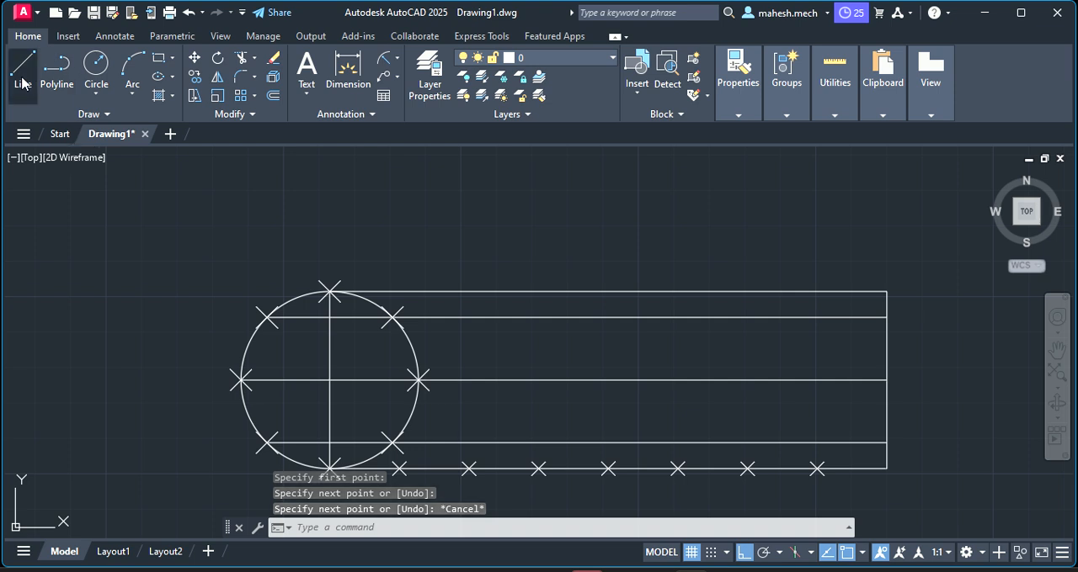
pyautogui.click(398, 468)
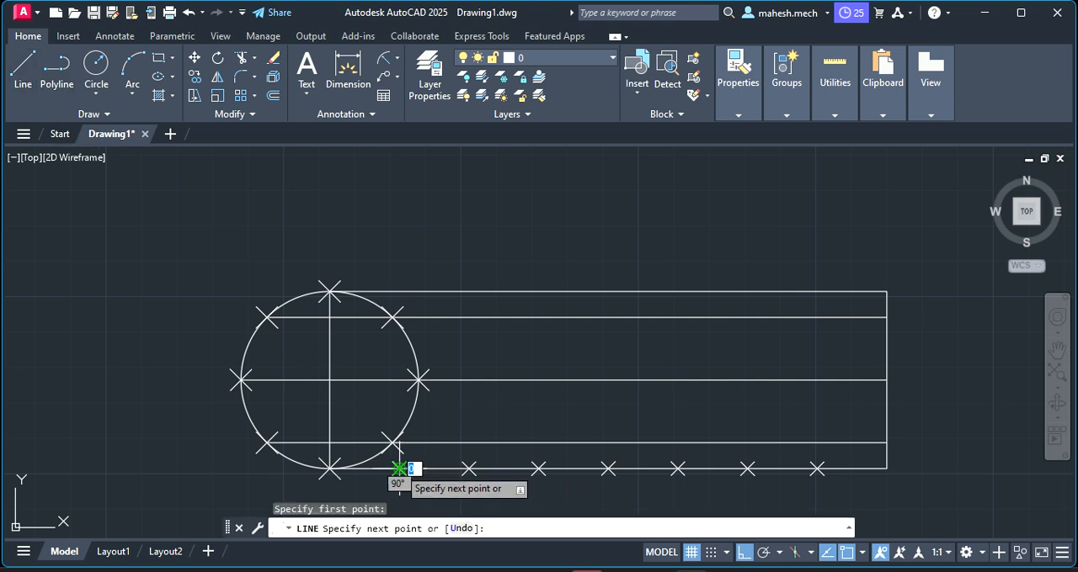
pyautogui.click(399, 379)
pyautogui.press('Escape')
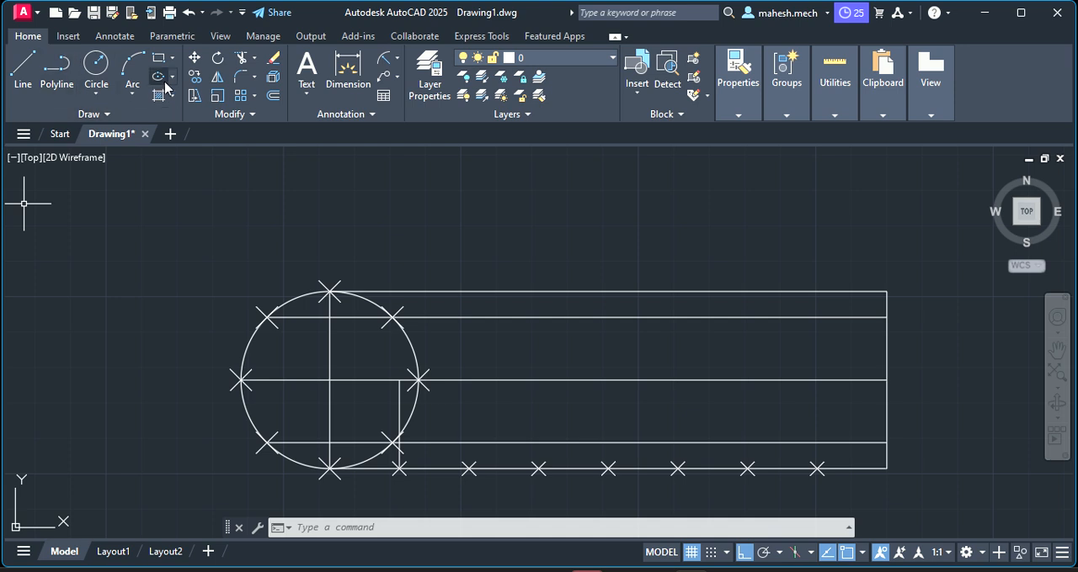
# Add a linear dimension between the base line's first and second division points, placed below the base line
pyautogui.click(395, 57)
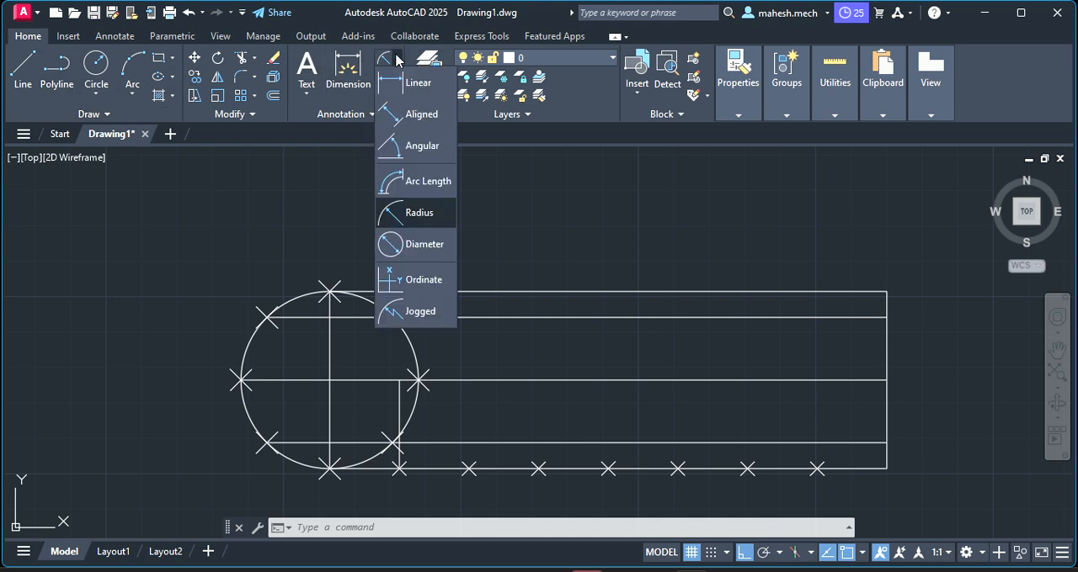
pyautogui.click(414, 84)
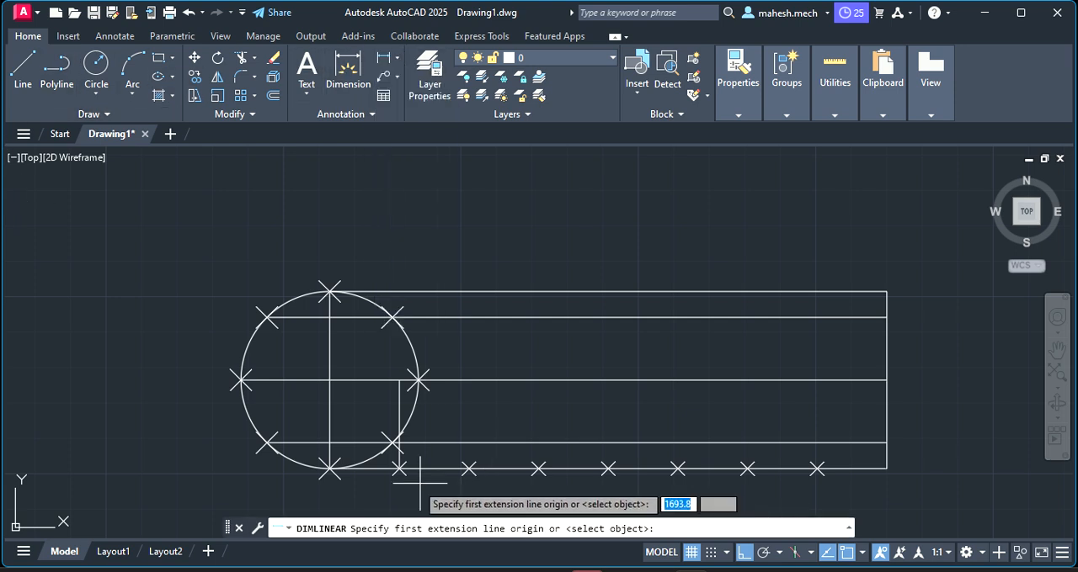
pyautogui.click(469, 468)
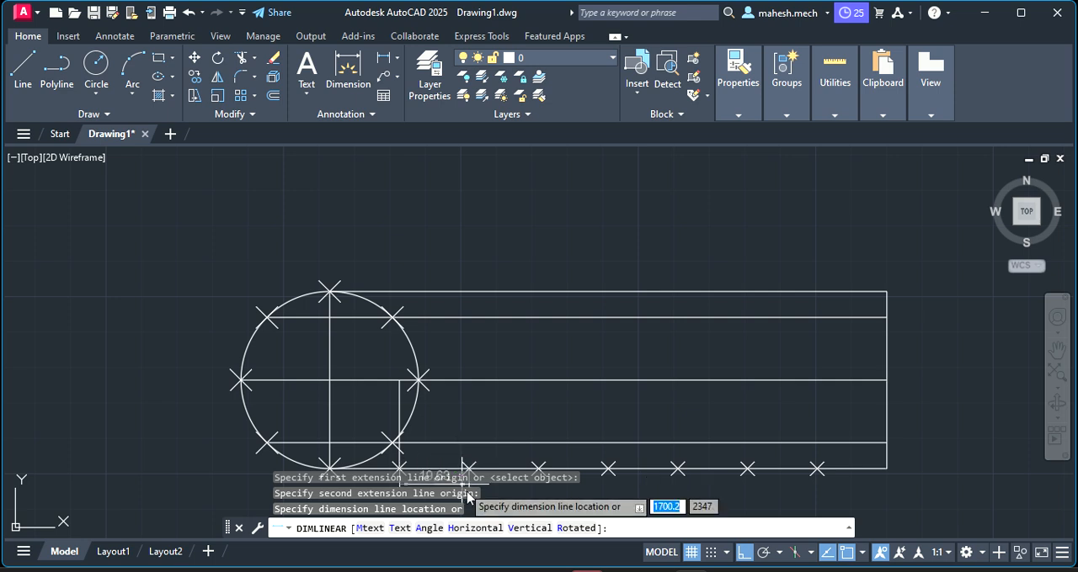
pyautogui.click(471, 503)
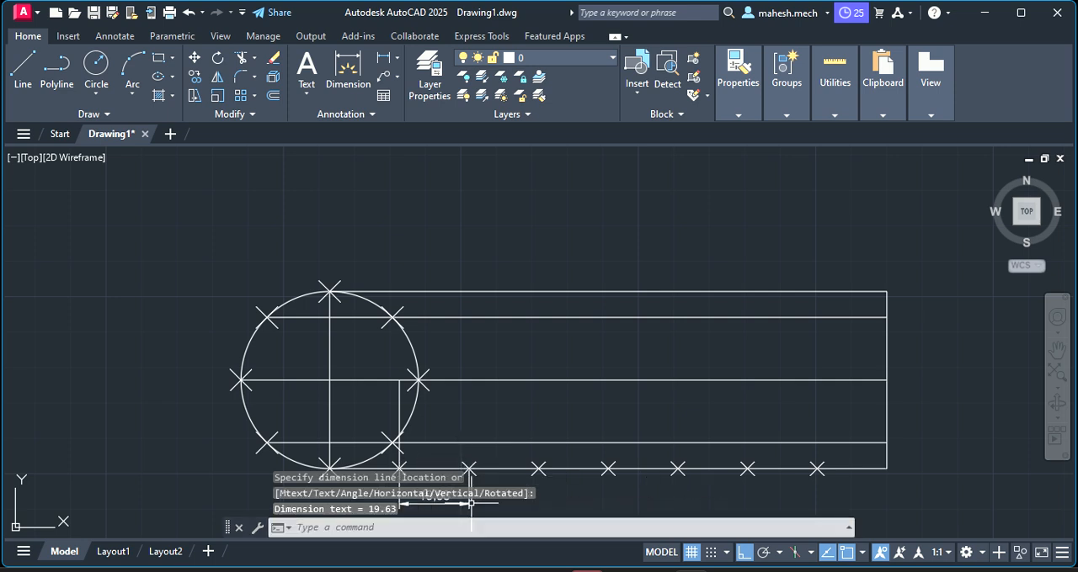
pyautogui.press('Escape')
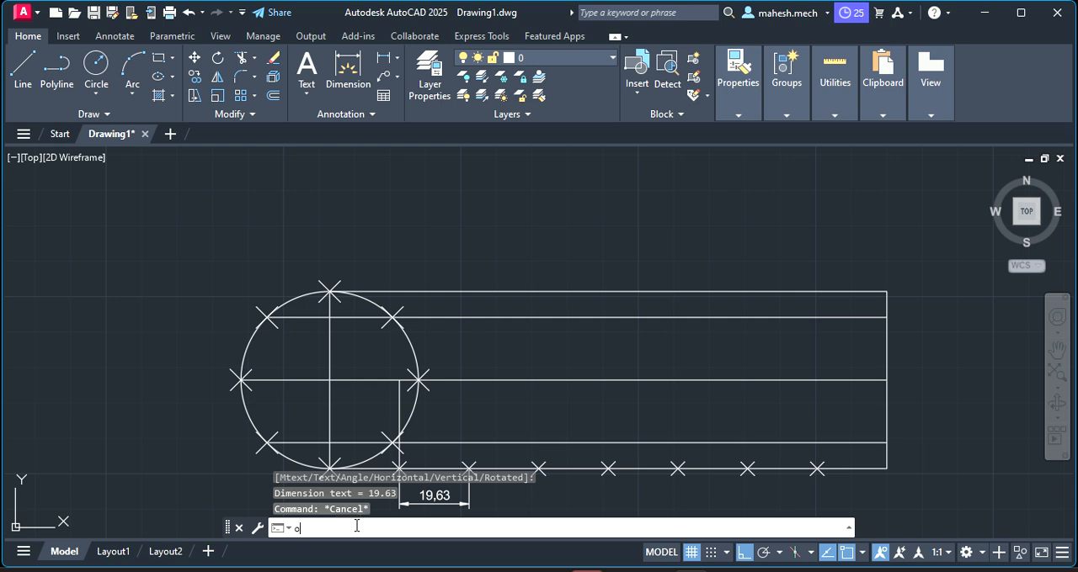
# Offset the short vertical line by 19.63 repeatedly along the base line, placing one line at each of the remaining six division points
pyautogui.write('offset')
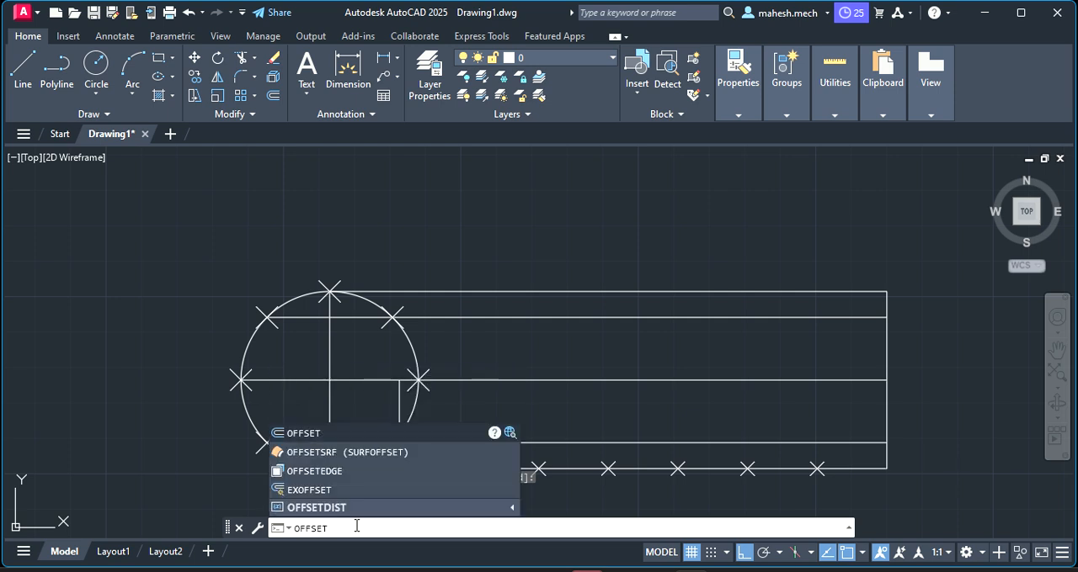
pyautogui.press('Return')
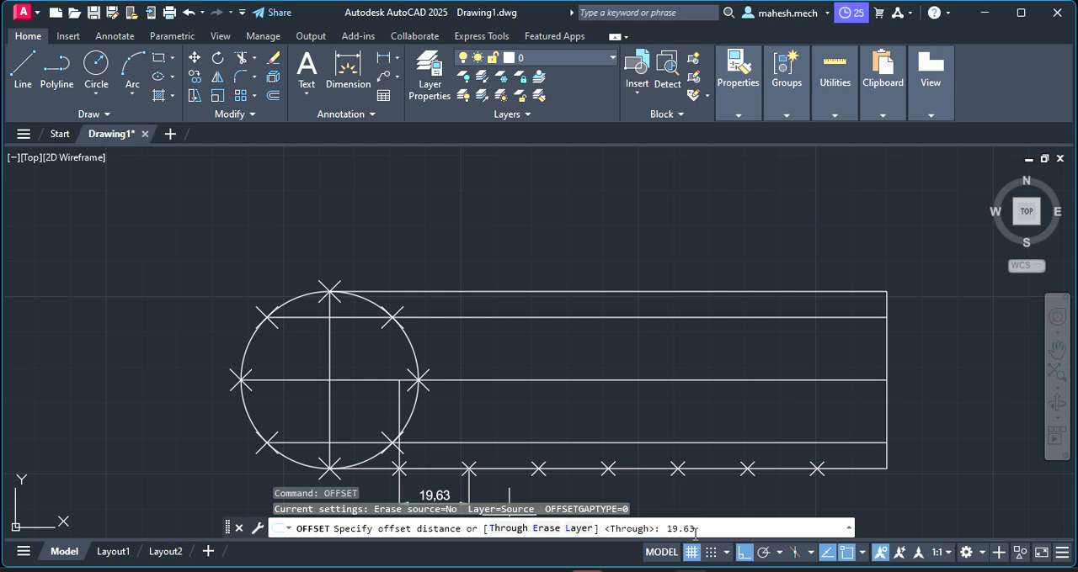
pyautogui.press('Return')
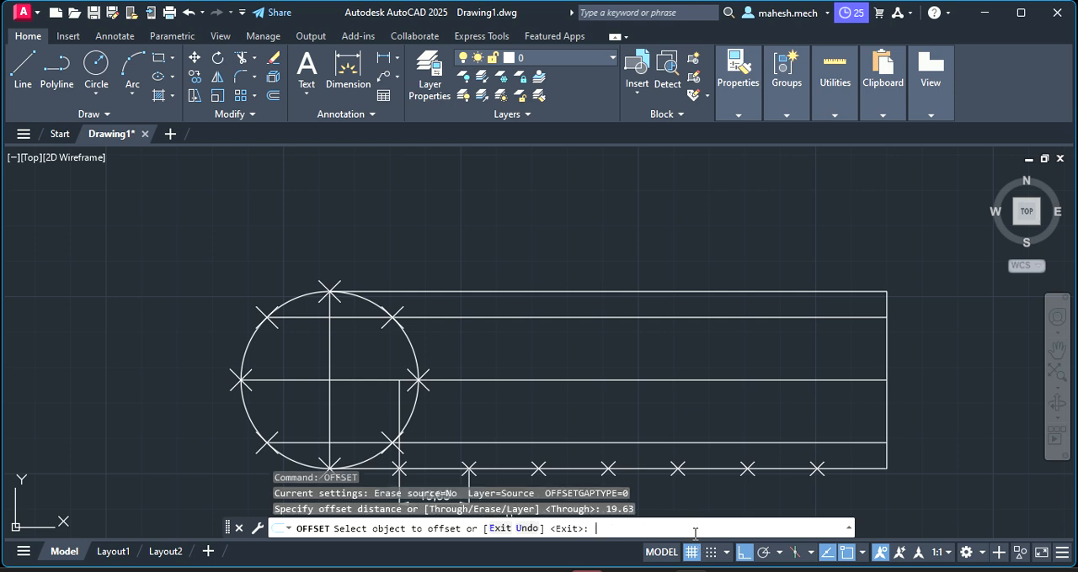
pyautogui.click(401, 408)
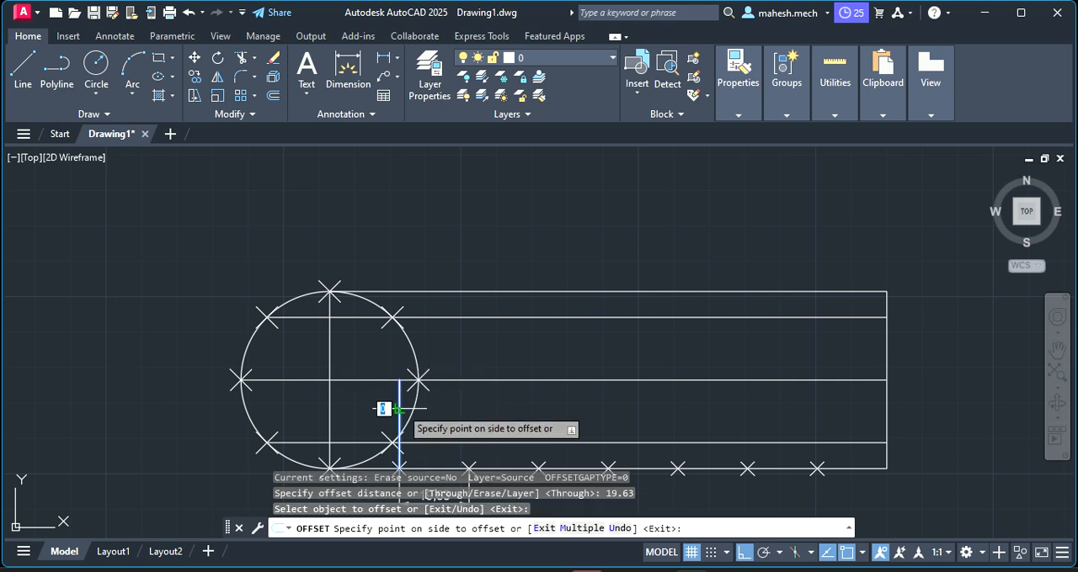
pyautogui.click(471, 399)
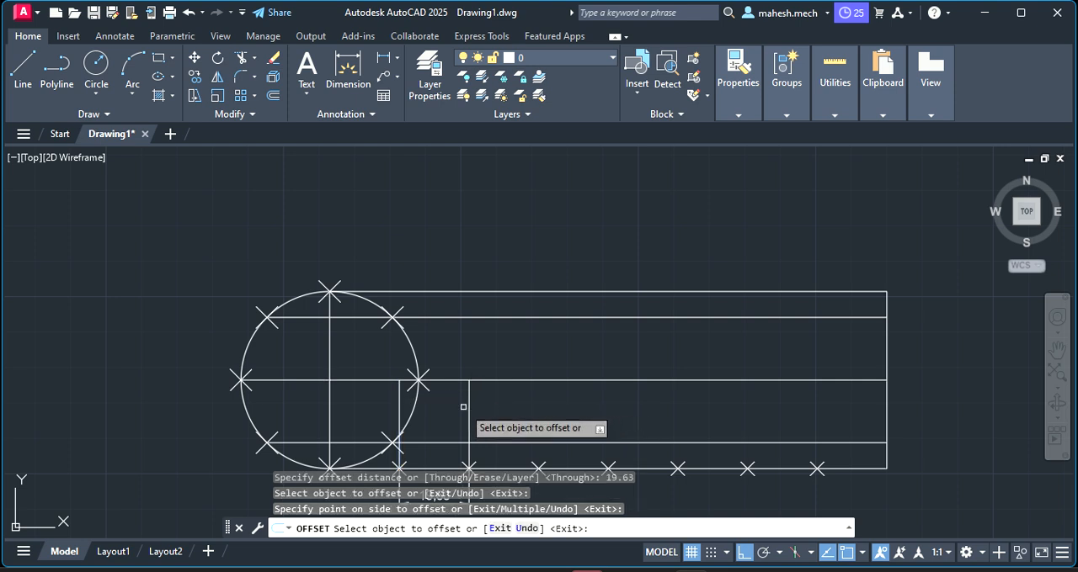
pyautogui.click(468, 406)
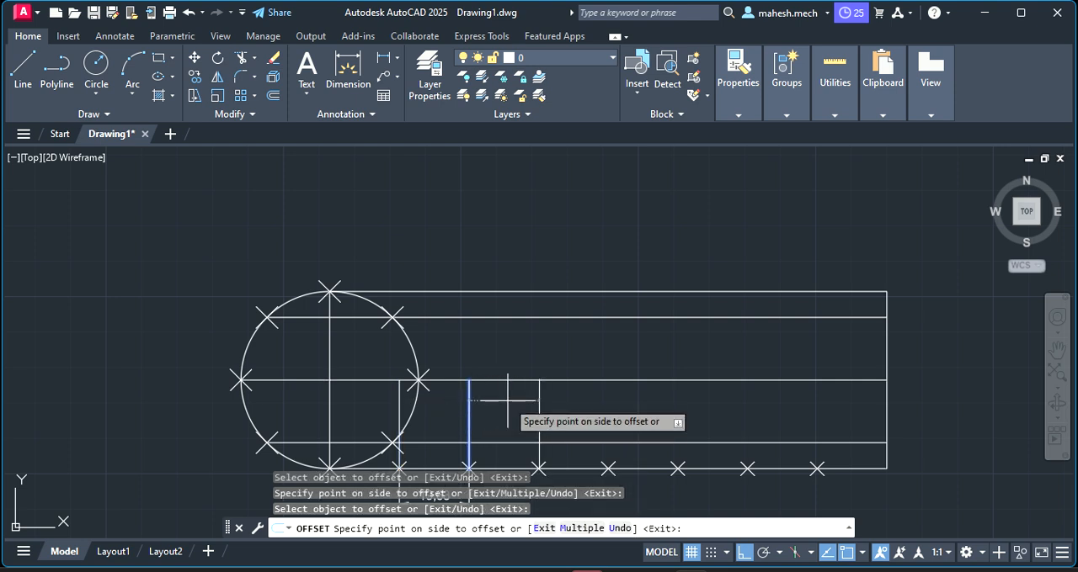
pyautogui.click(537, 401)
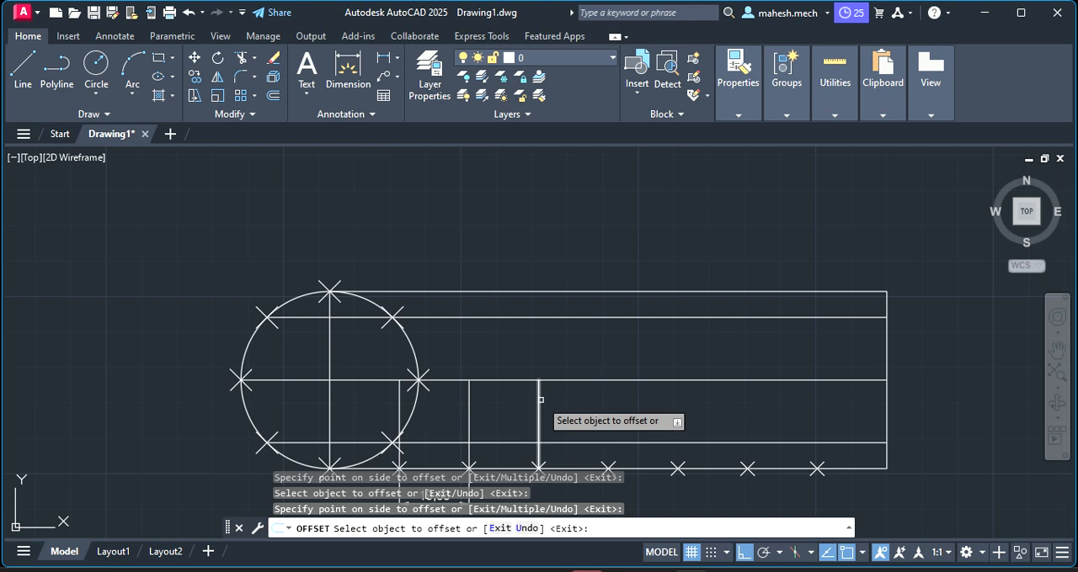
pyautogui.click(540, 399)
pyautogui.click(582, 397)
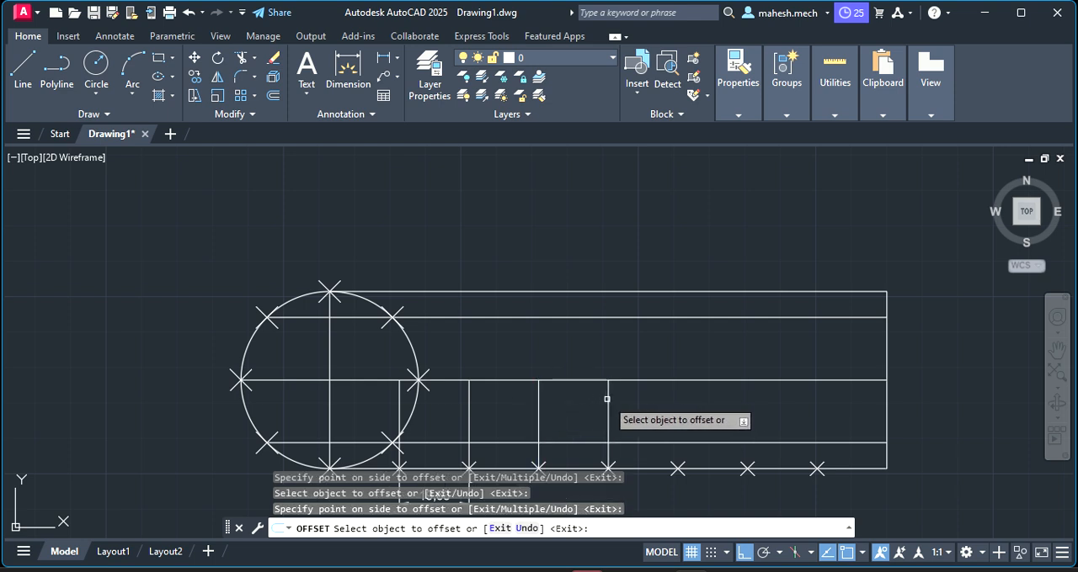
pyautogui.click(607, 399)
pyautogui.click(672, 401)
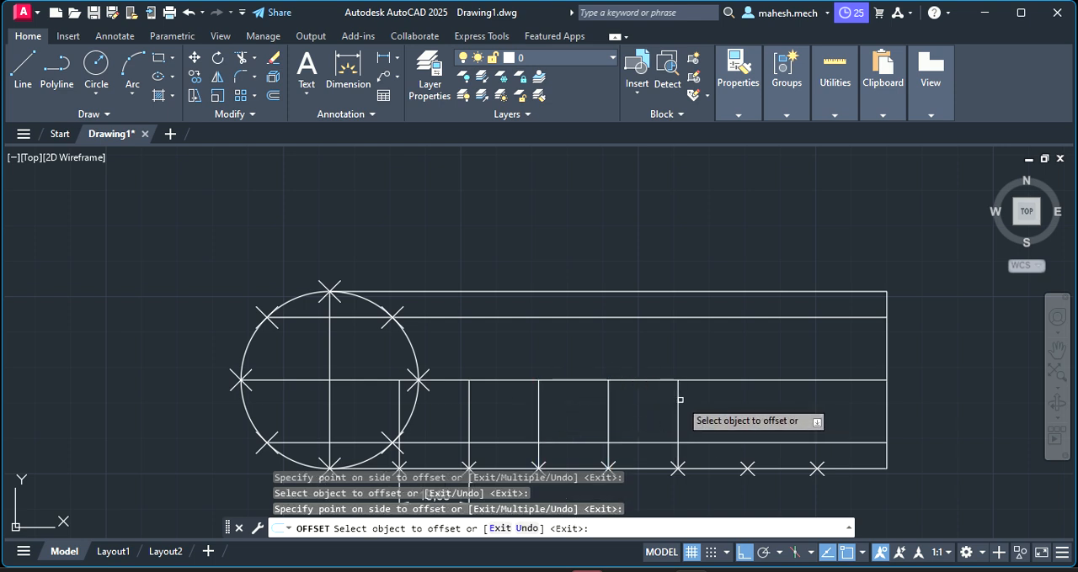
pyautogui.click(679, 400)
pyautogui.click(745, 399)
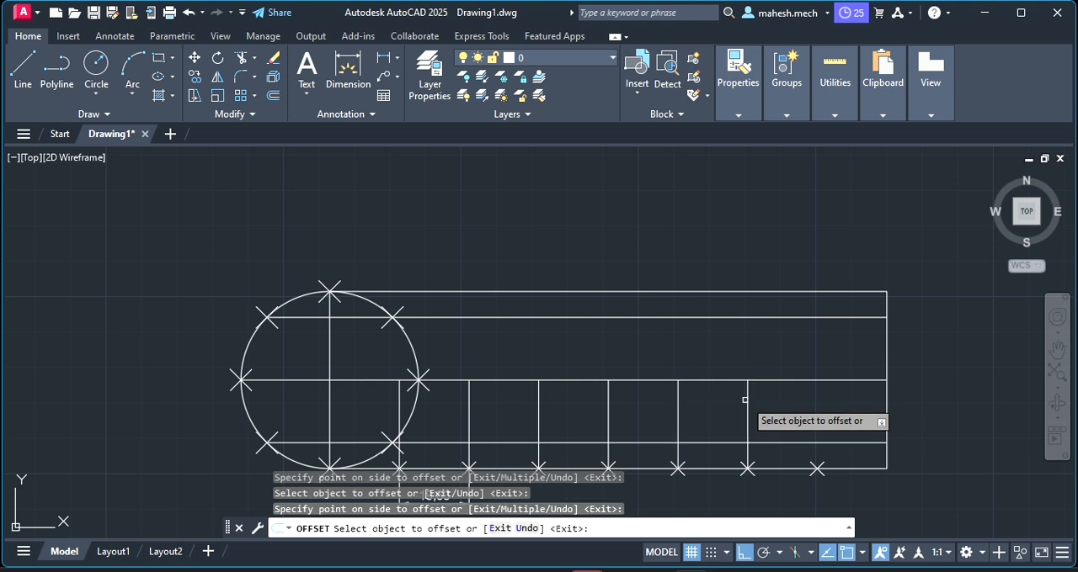
pyautogui.click(747, 399)
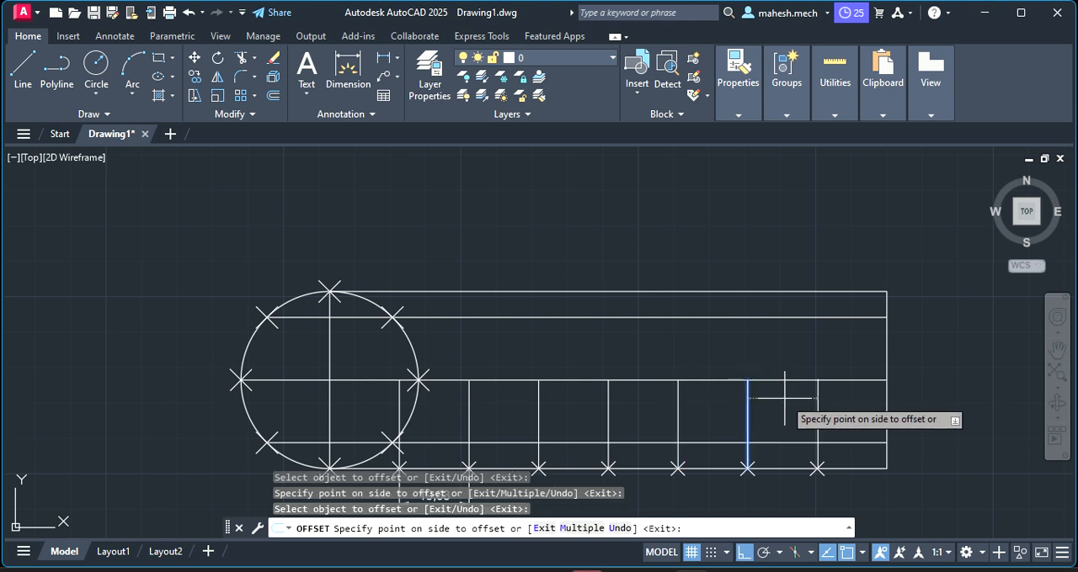
pyautogui.click(788, 399)
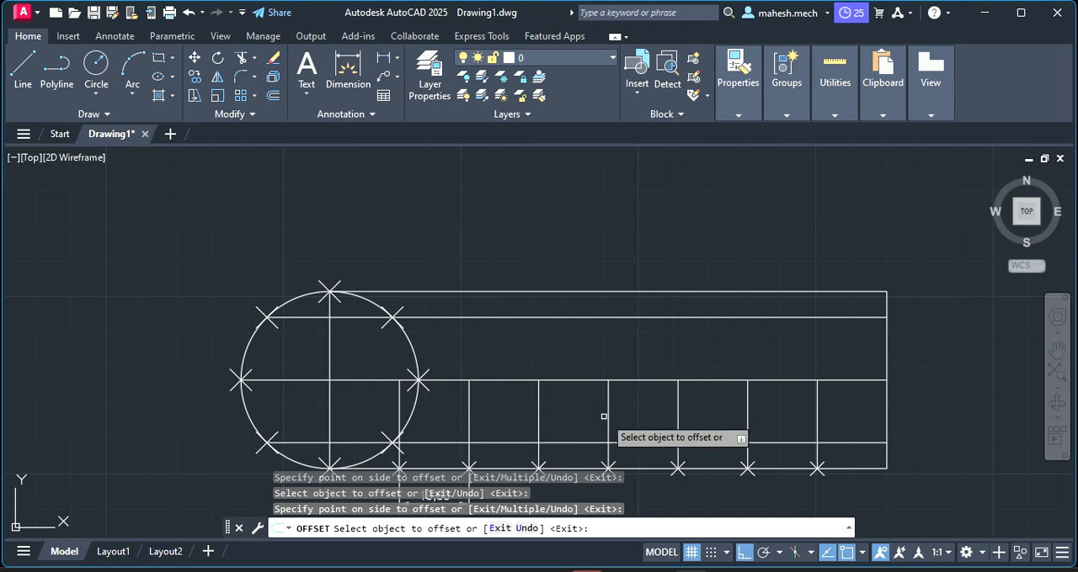
pyautogui.press('Escape')
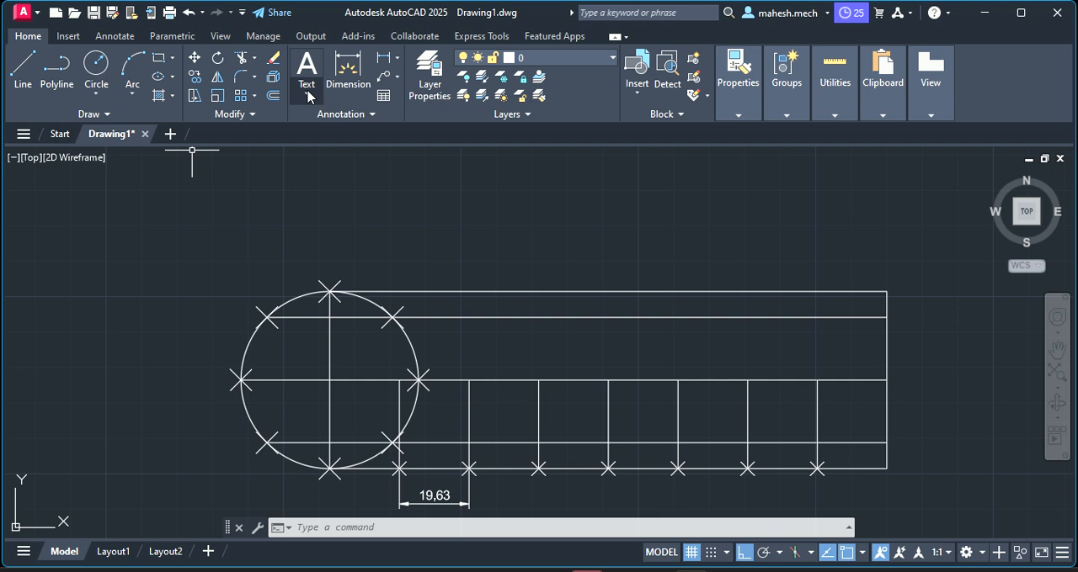
# Add the multiline text "11" just above the circle's lower-right division point
pyautogui.click(309, 97)
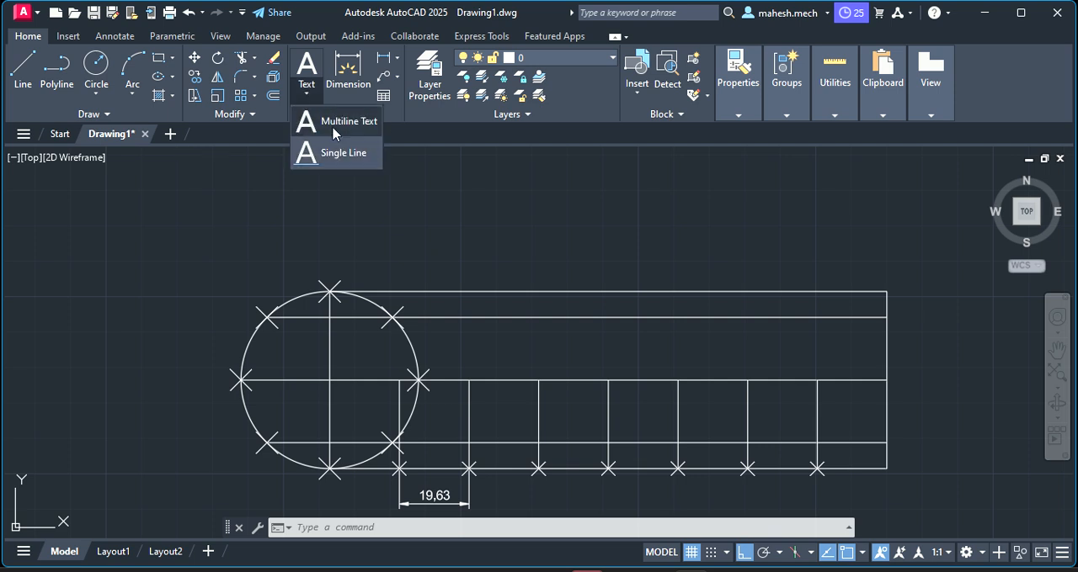
pyautogui.click(341, 122)
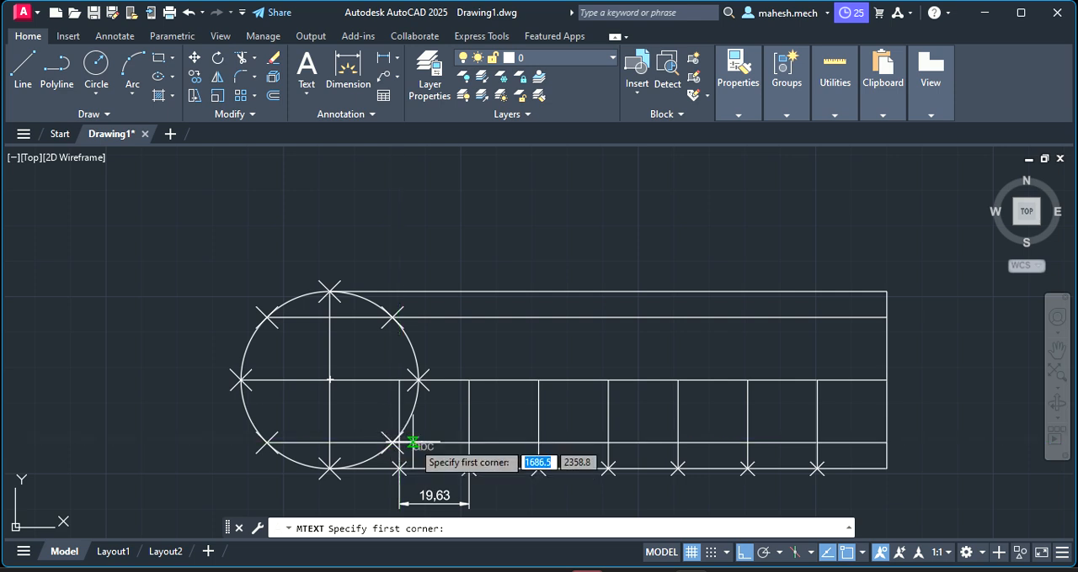
pyautogui.click(403, 428)
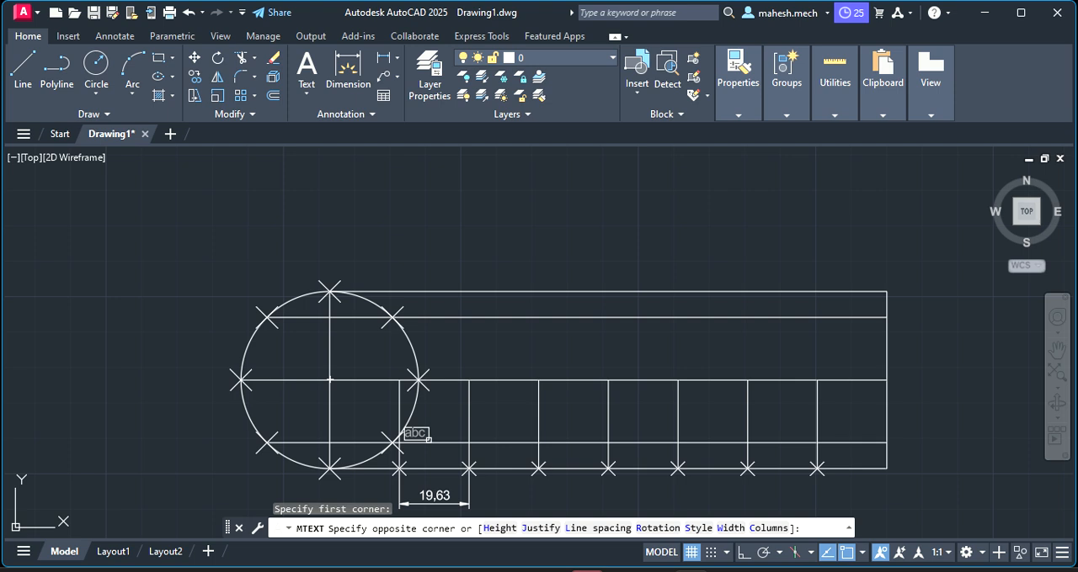
pyautogui.click(428, 438)
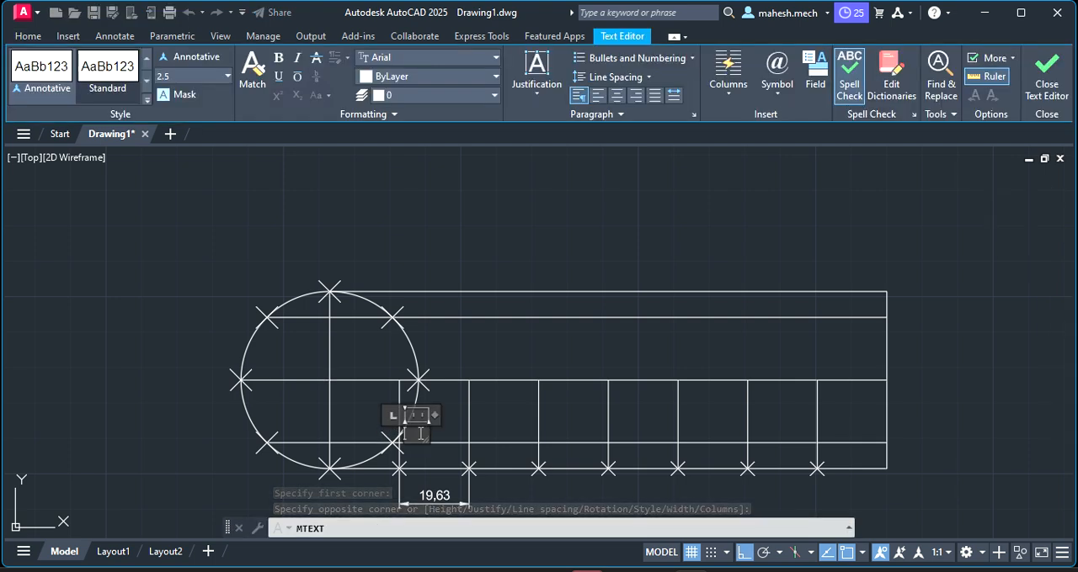
pyautogui.write('1')
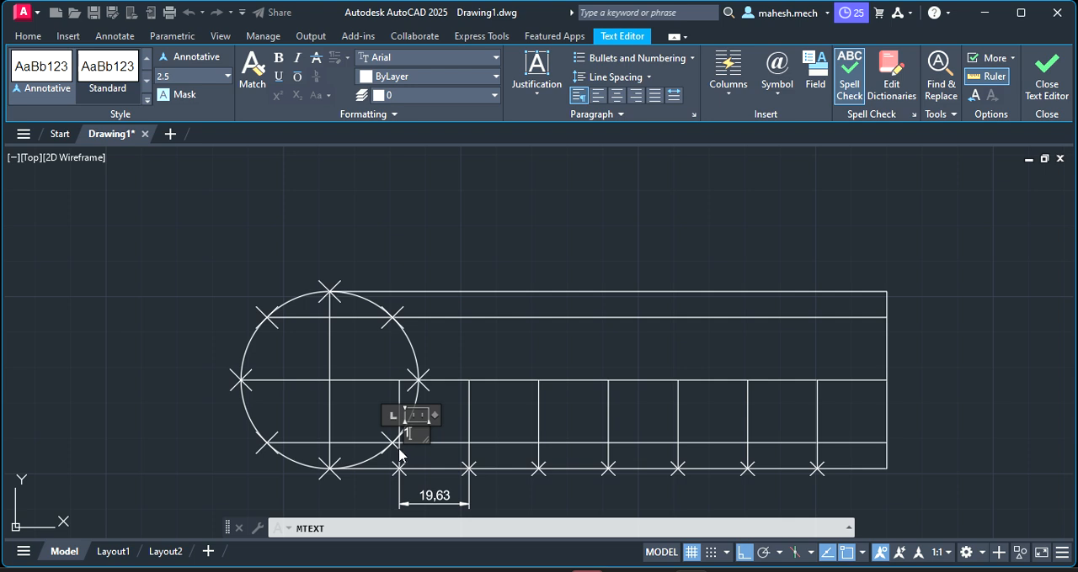
pyautogui.write('1')
pyautogui.click(481, 352)
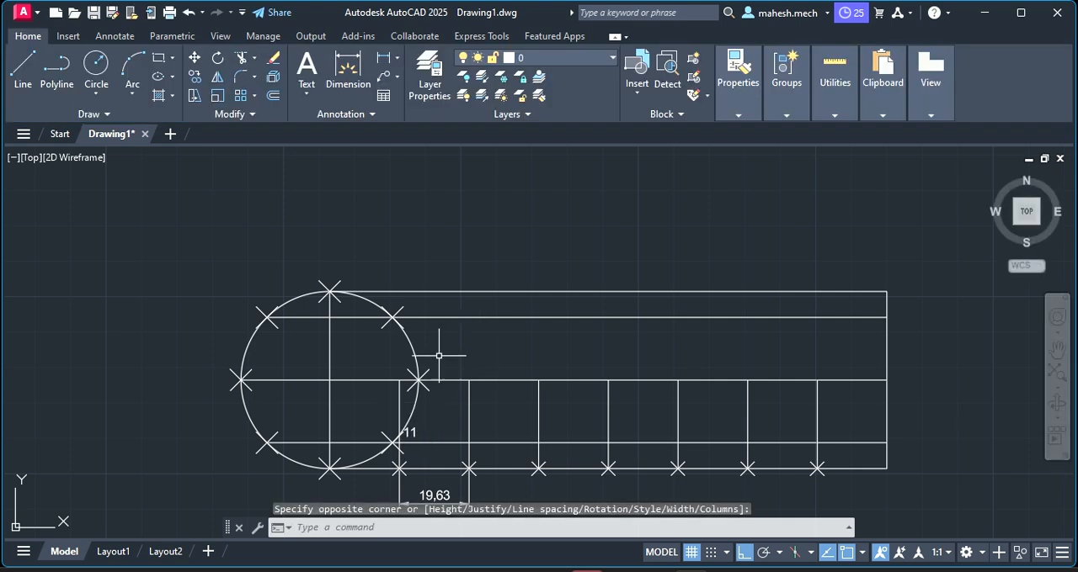
pyautogui.press('Escape')
# Format the second digit of the "11" label as superscript
pyautogui.click(409, 432)
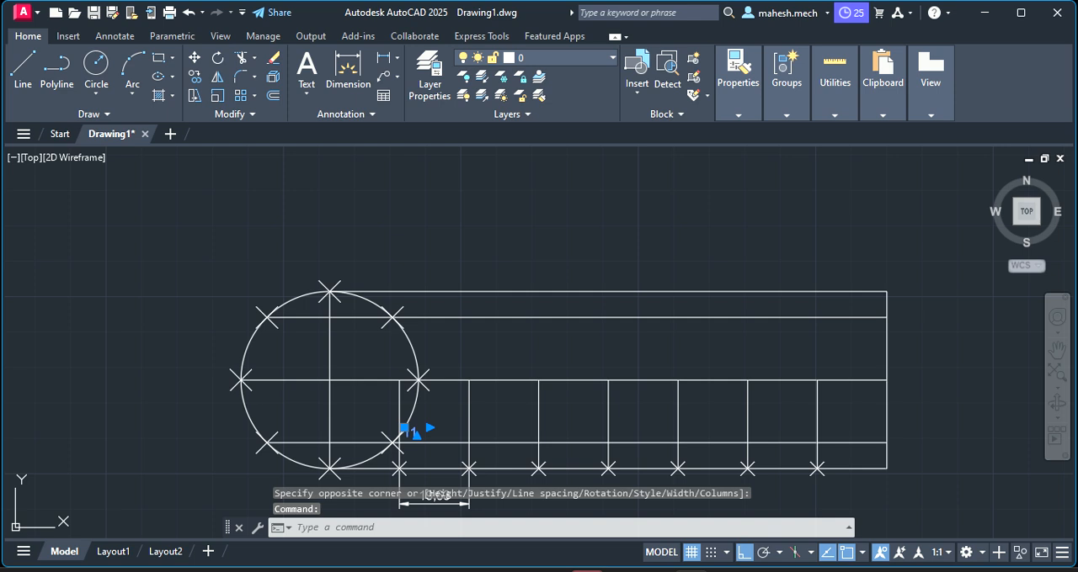
pyautogui.doubleClick(408, 432)
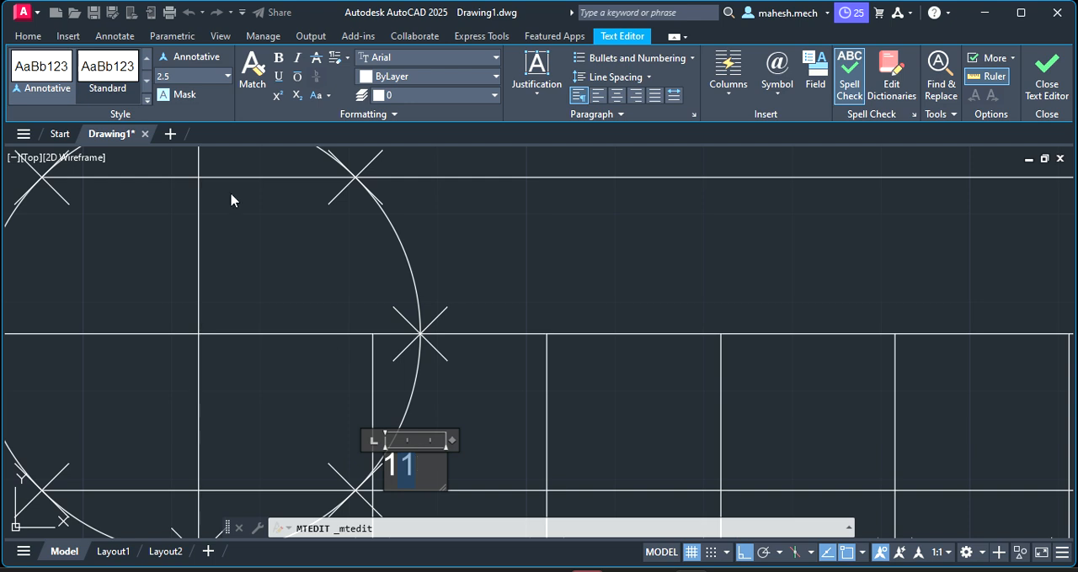
pyautogui.click(278, 102)
pyautogui.click(477, 439)
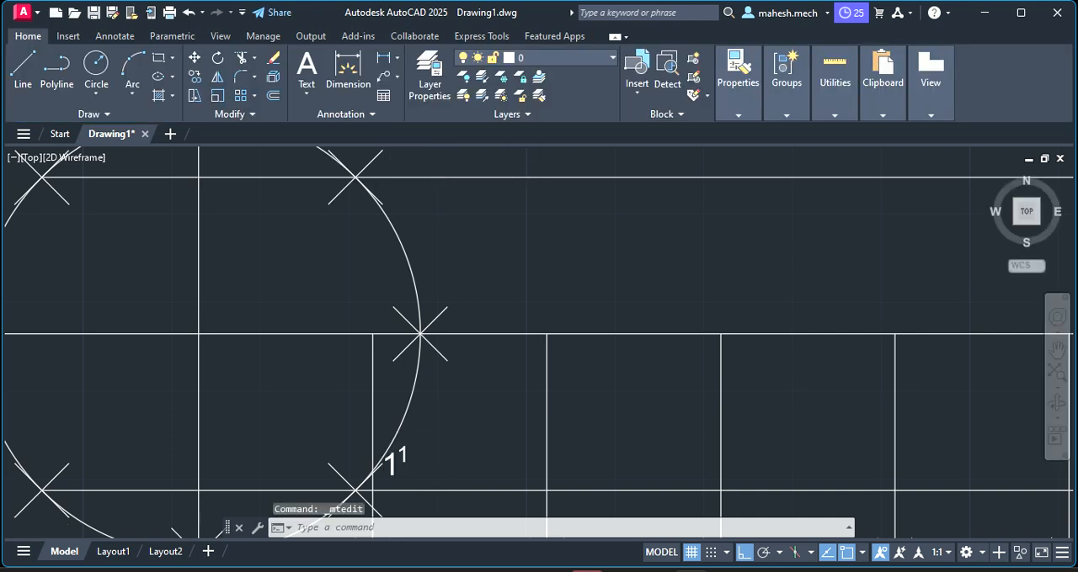
# Copy the 1¹ label from the circle's lower-right division point to its other seven division points, with Ortho off
pyautogui.scroll(-4, 439, 434)
pyautogui.scroll(2, 444, 448)
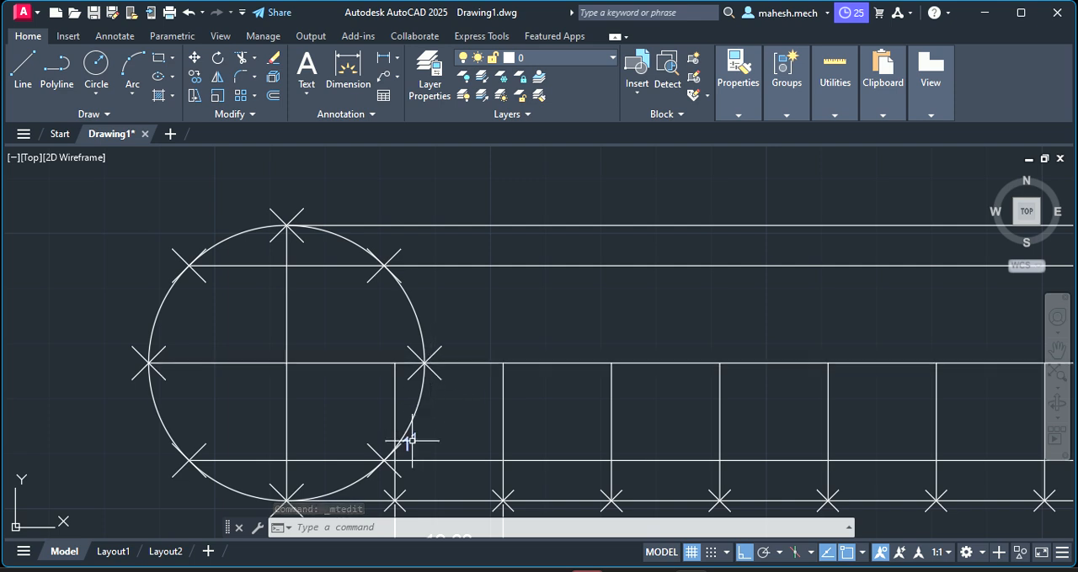
pyautogui.click(409, 441)
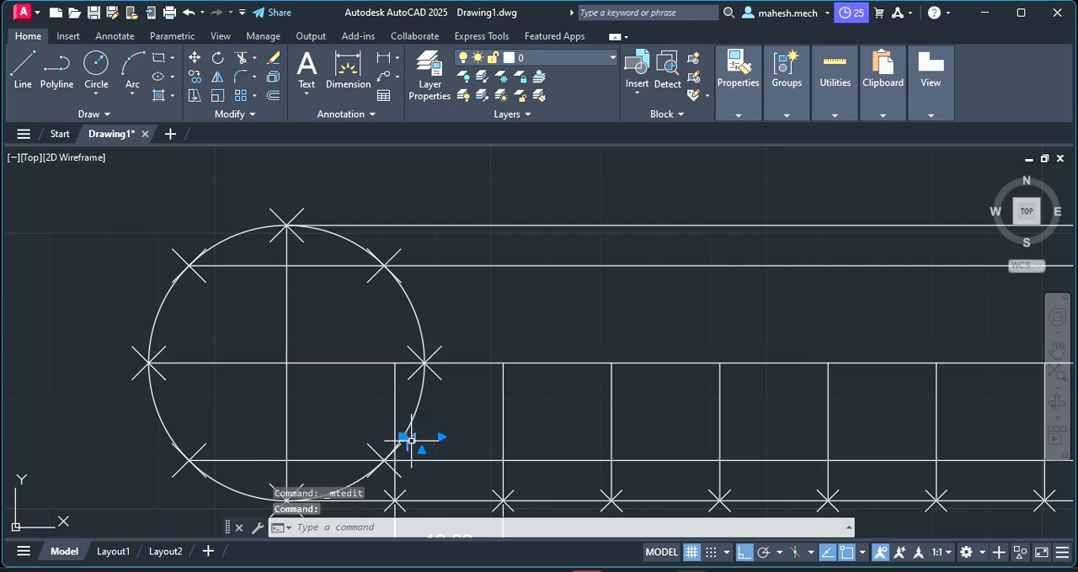
pyautogui.rightClick(412, 443)
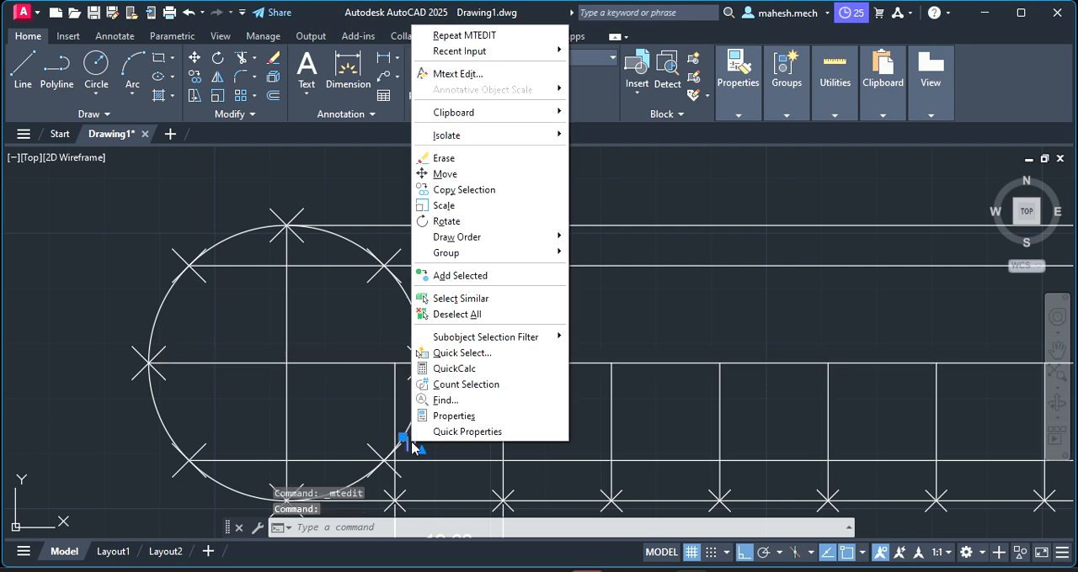
pyautogui.click(446, 190)
pyautogui.click(407, 446)
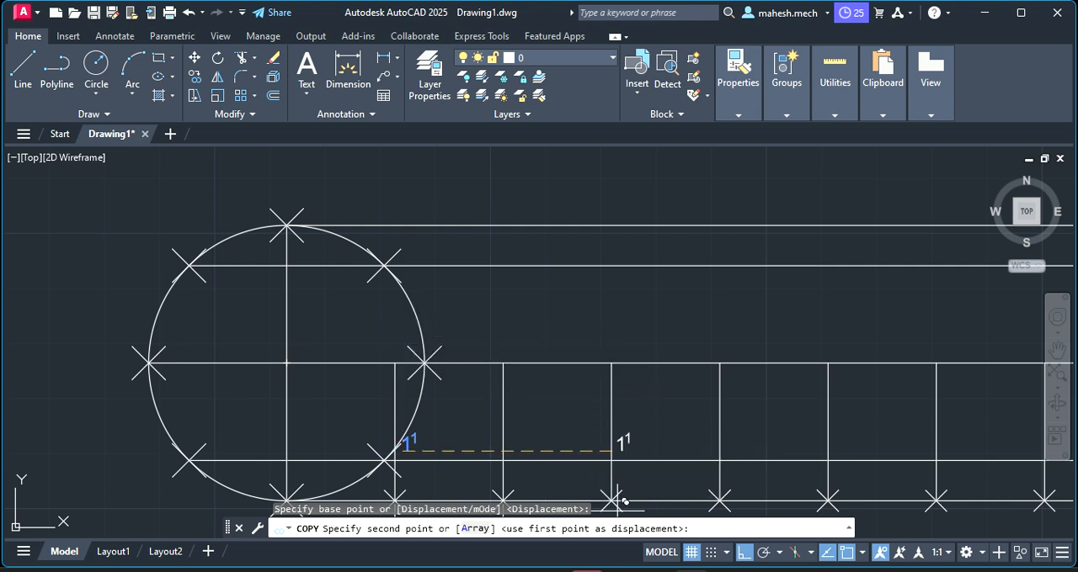
pyautogui.click(745, 554)
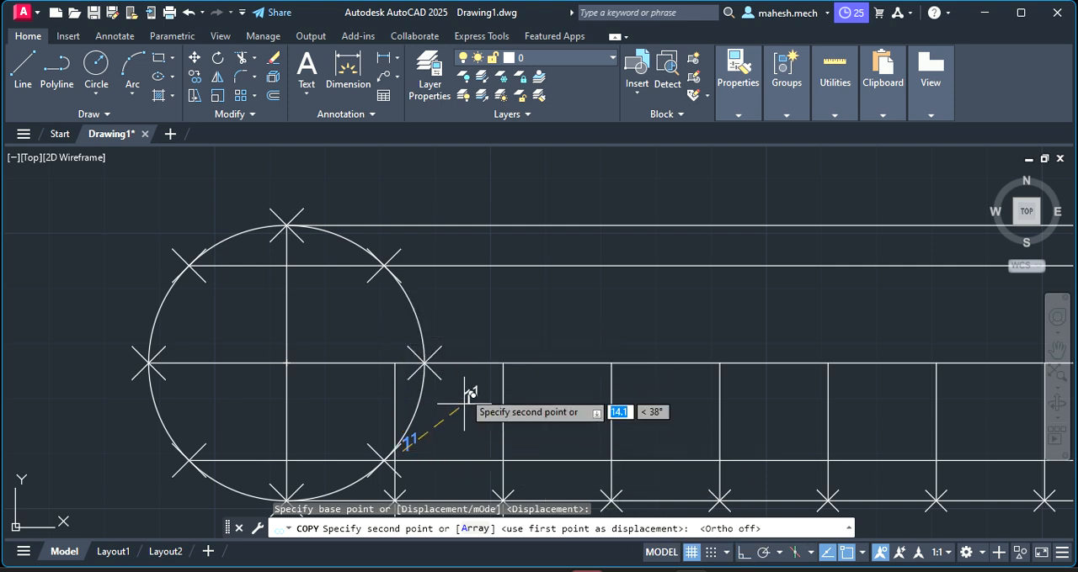
pyautogui.click(423, 363)
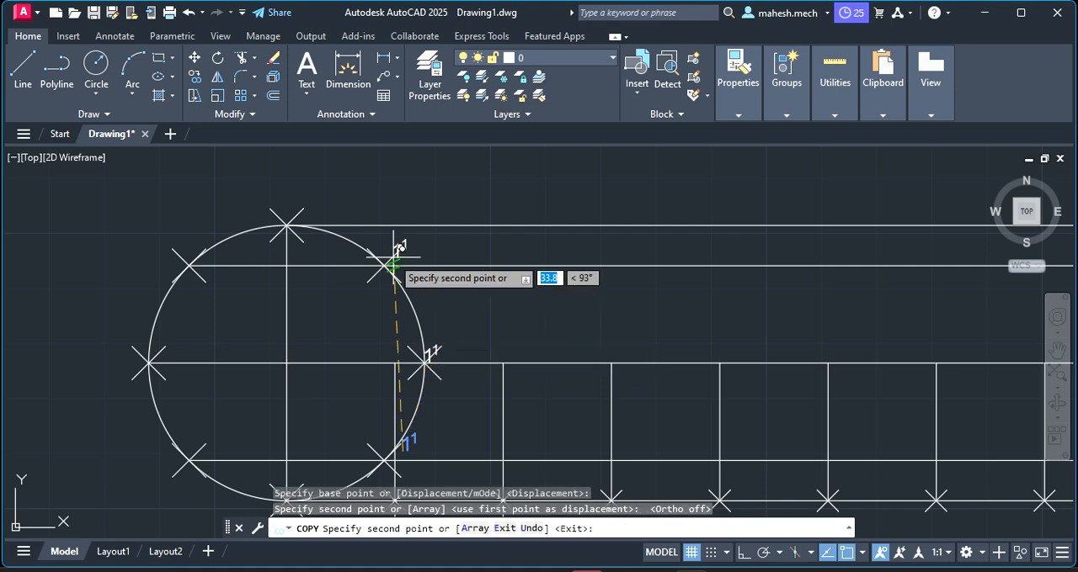
pyautogui.click(383, 266)
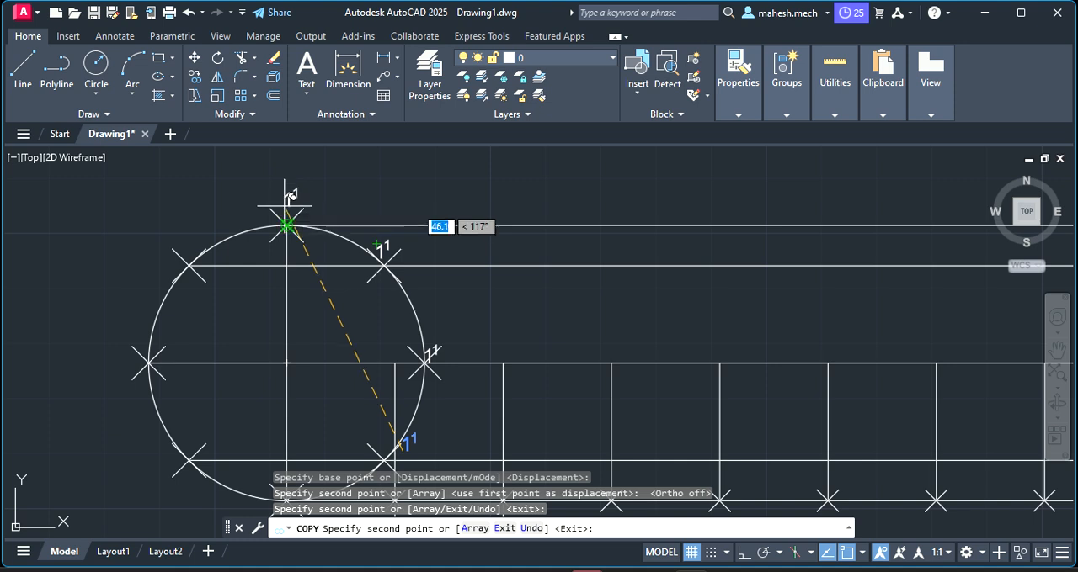
pyautogui.click(286, 224)
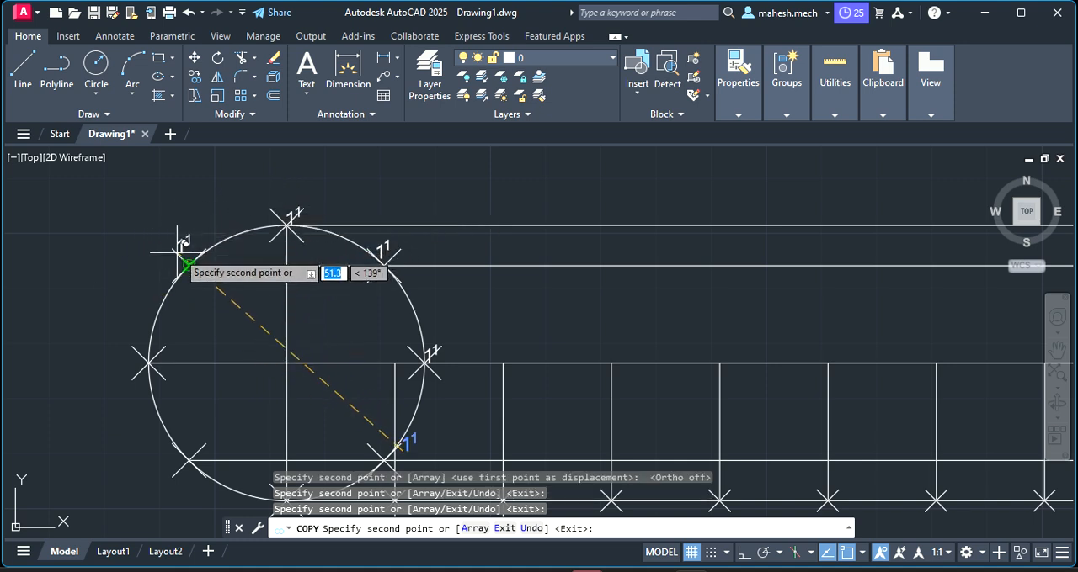
pyautogui.click(187, 240)
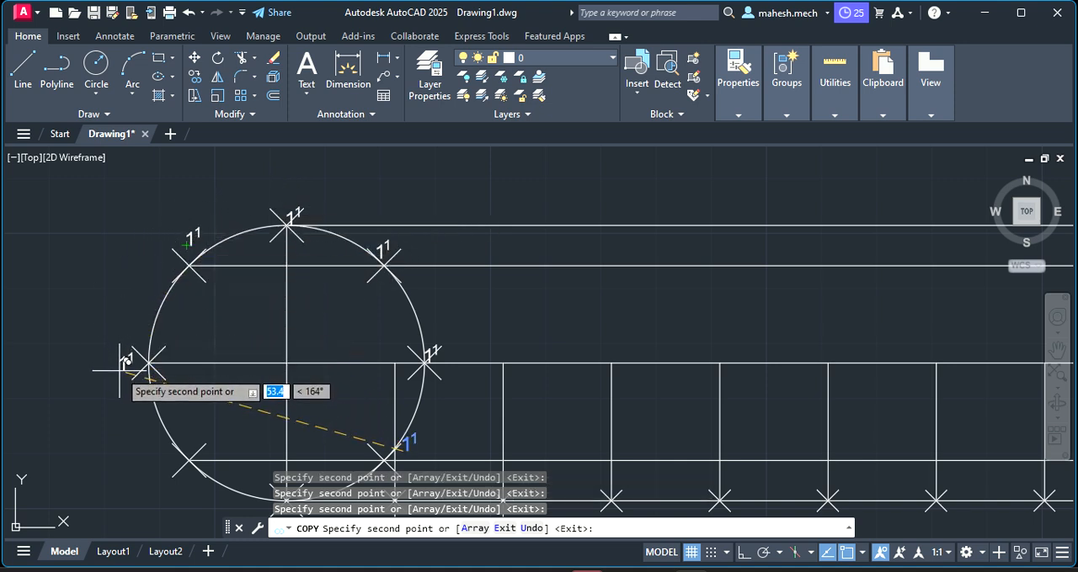
pyautogui.click(148, 364)
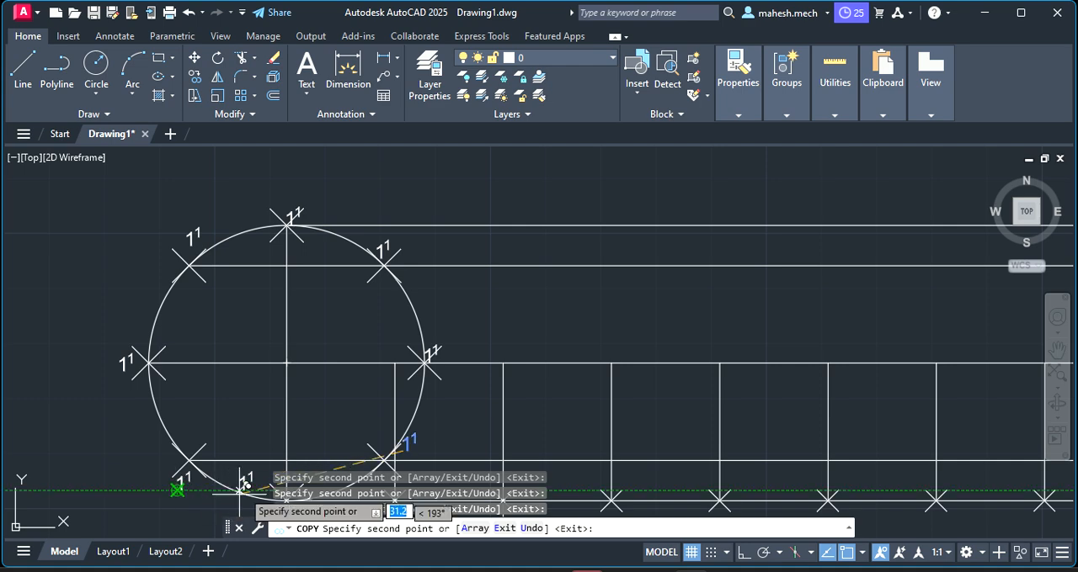
pyautogui.scroll(-5, 252, 454)
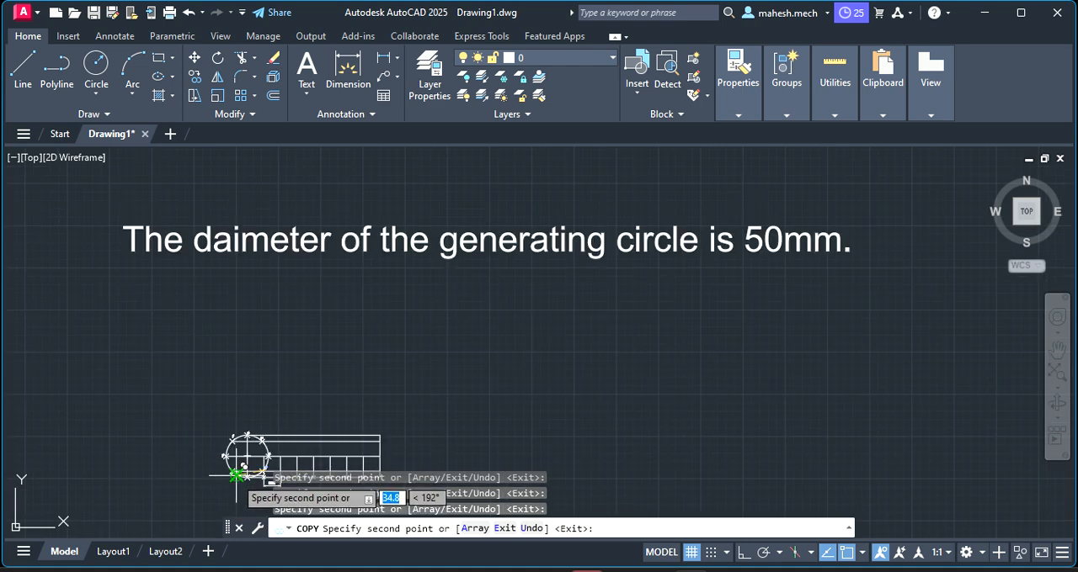
pyautogui.scroll(5, 240, 467)
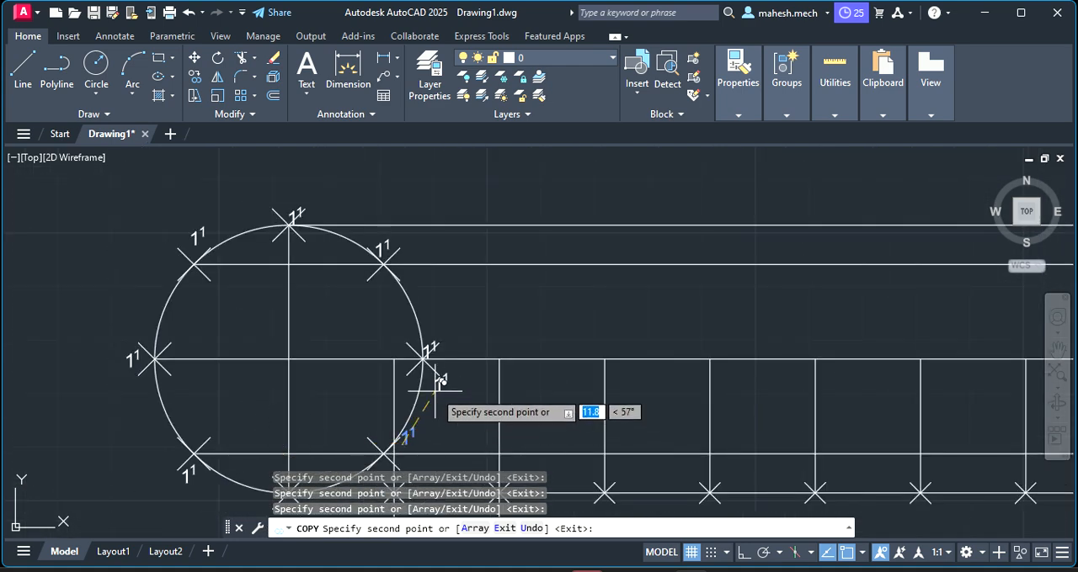
pyautogui.scroll(-3, 431, 388)
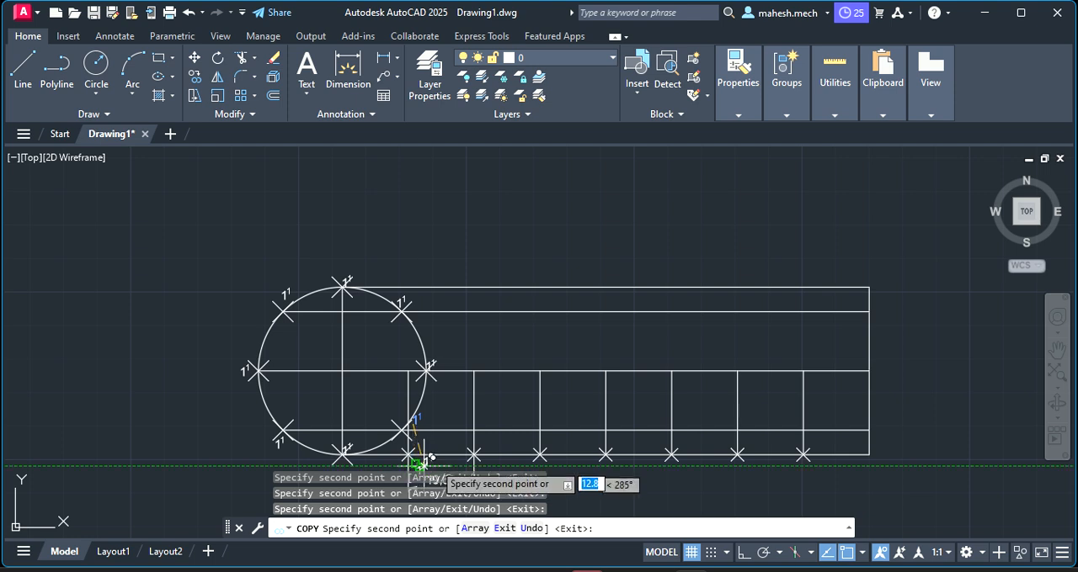
# Copy the 1¹ label below the second through seventh base line division points and below the base line's right end
pyautogui.click(485, 459)
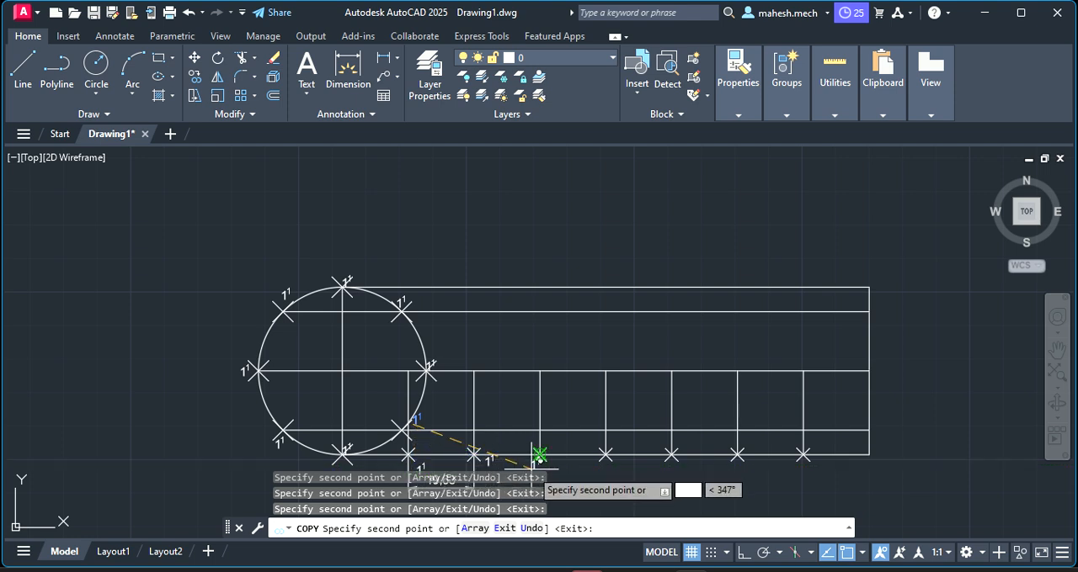
pyautogui.click(552, 461)
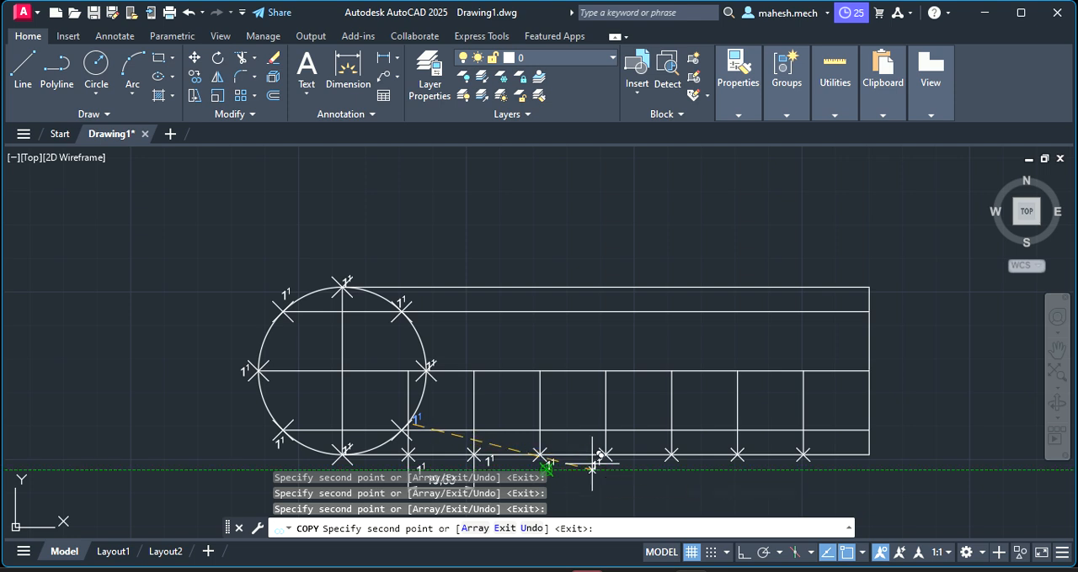
pyautogui.click(603, 459)
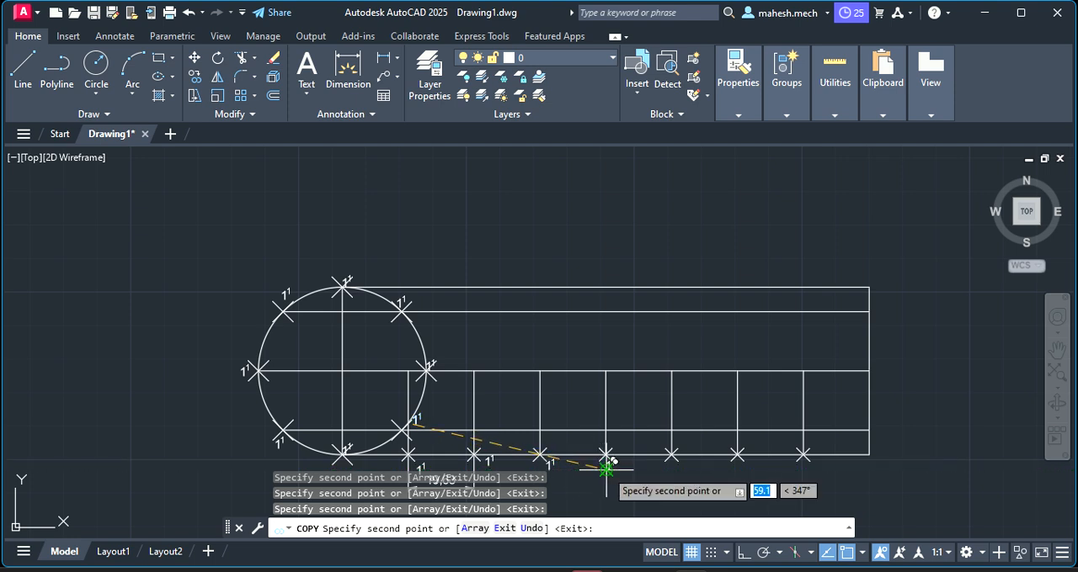
pyautogui.click(671, 458)
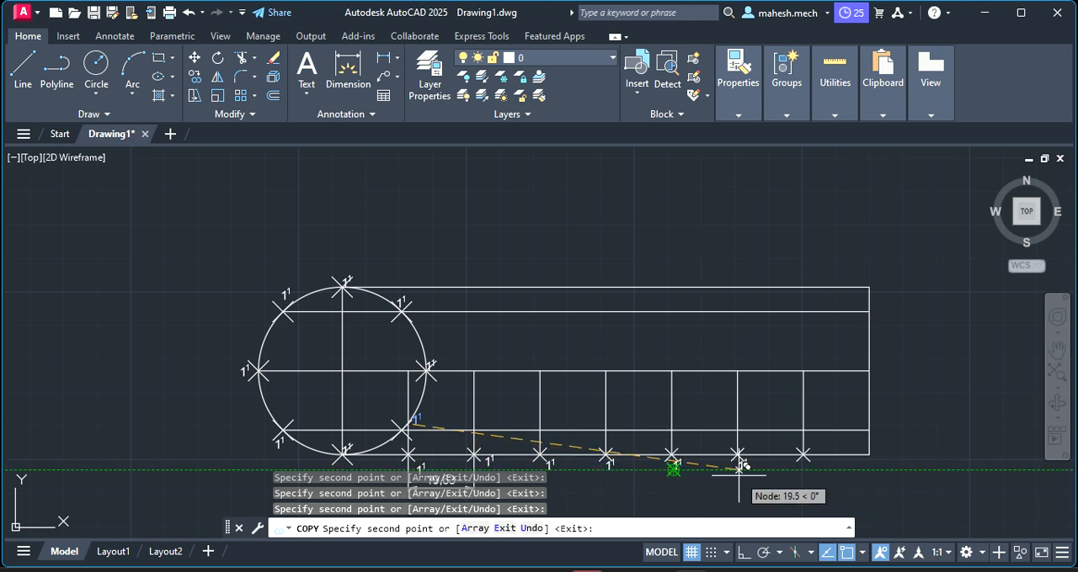
pyautogui.click(736, 459)
pyautogui.click(803, 468)
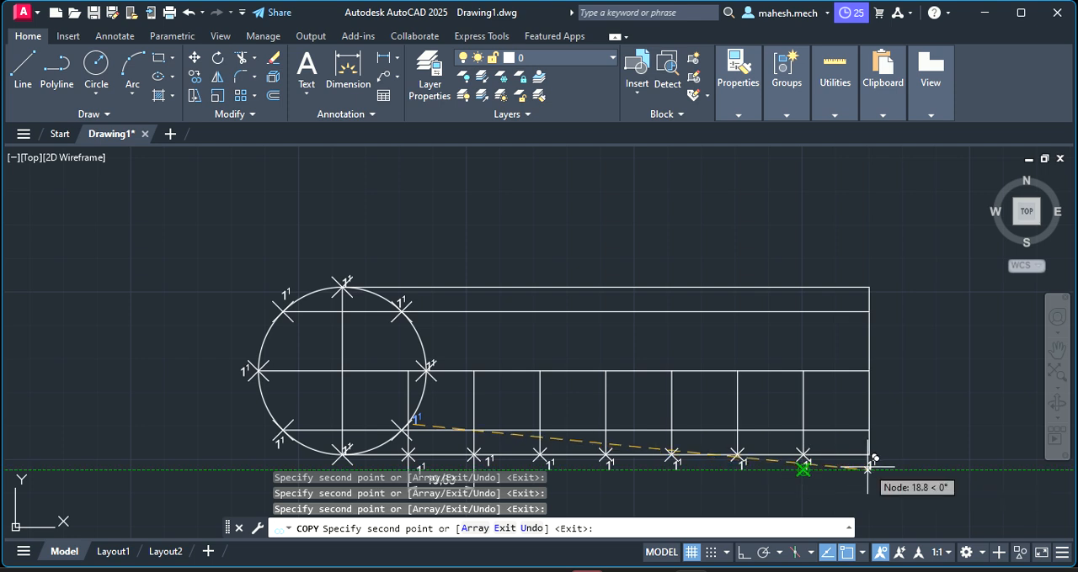
pyautogui.click(868, 468)
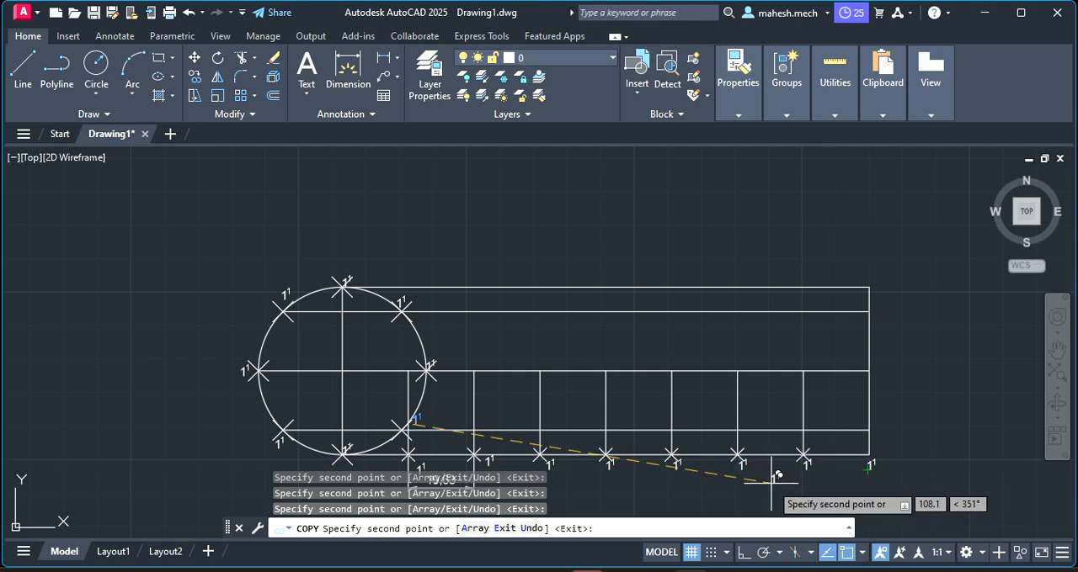
pyautogui.press('Escape')
# Try to change the label at the circle's rightmost division point to 2¹
pyautogui.scroll(-2, 455, 451)
pyautogui.scroll(4, 463, 428)
pyautogui.scroll(2, 463, 428)
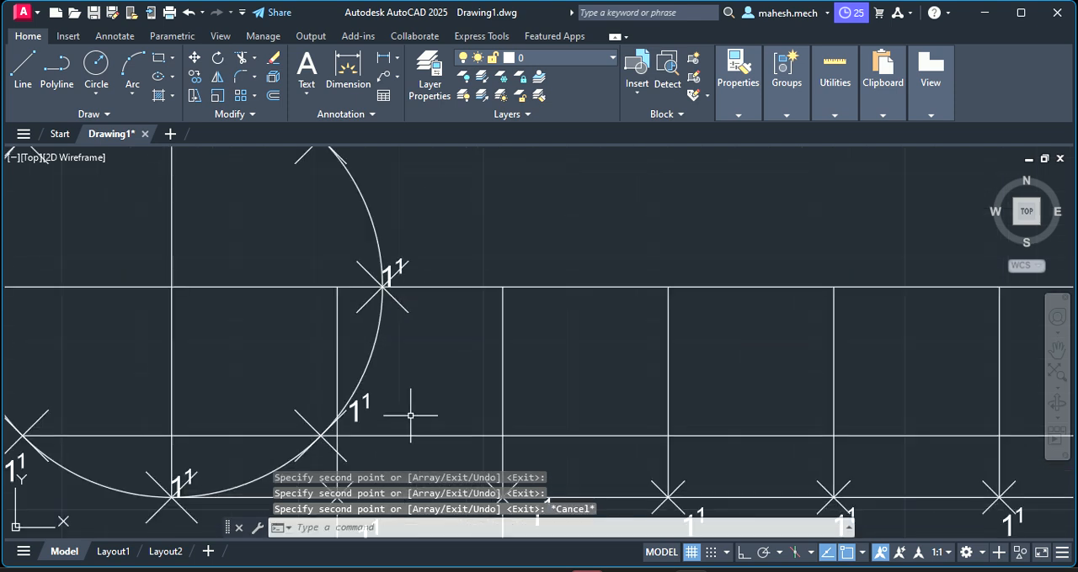
pyautogui.click(386, 289)
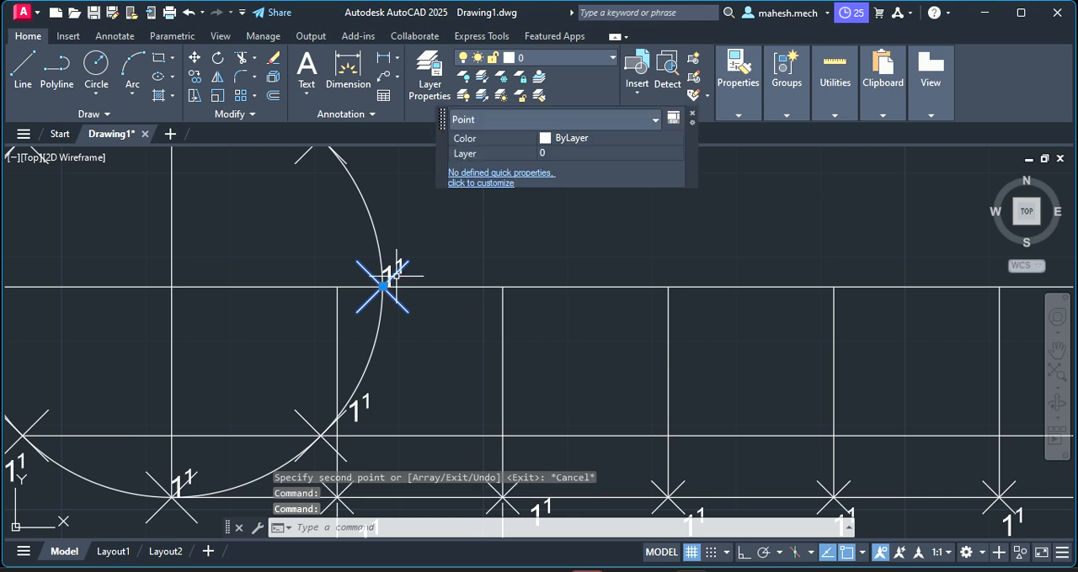
pyautogui.press('Escape')
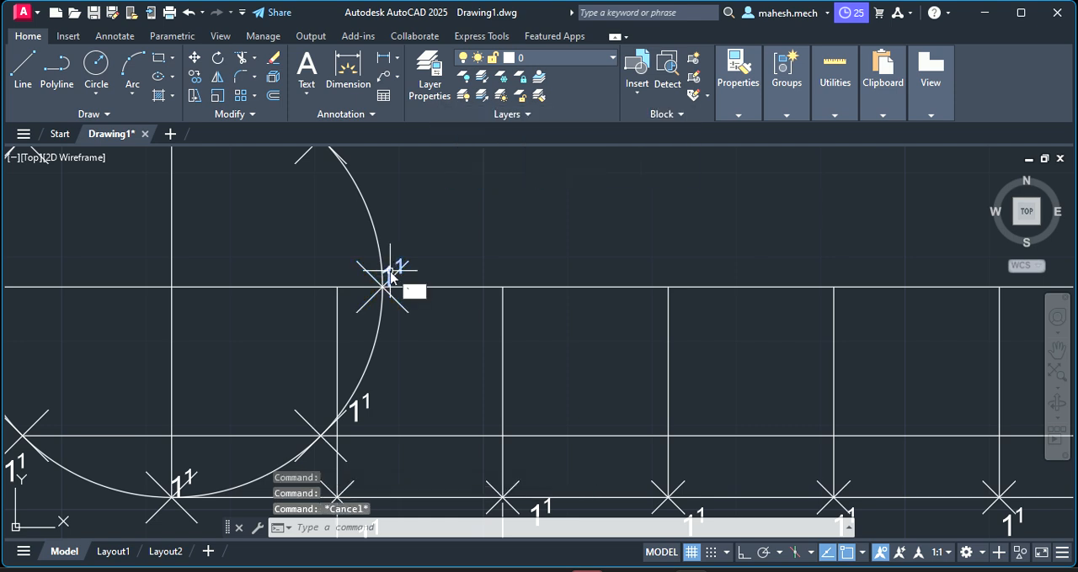
pyautogui.press('Escape')
pyautogui.press('Escape')
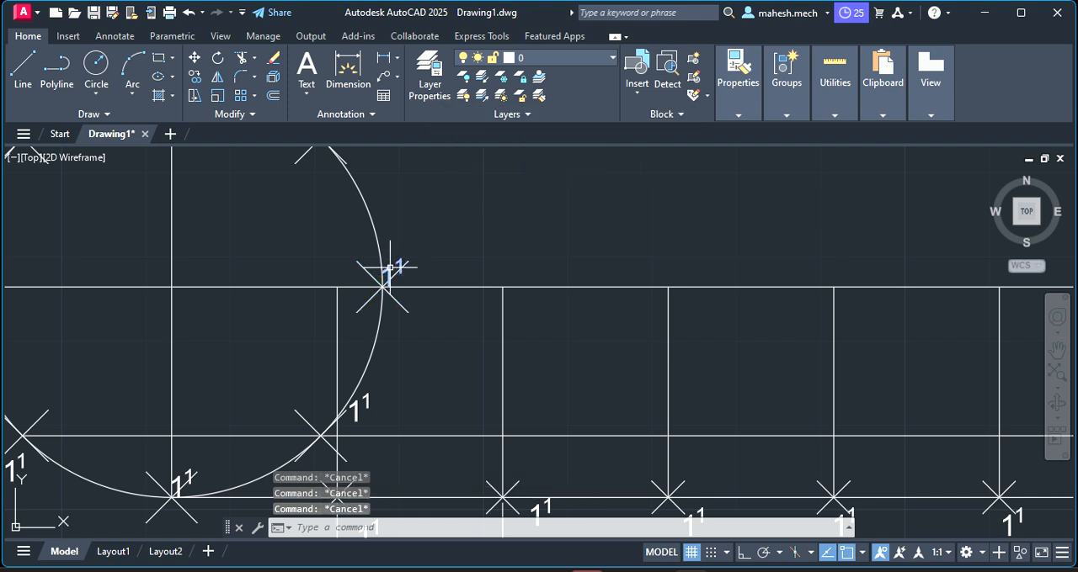
pyautogui.click(390, 267)
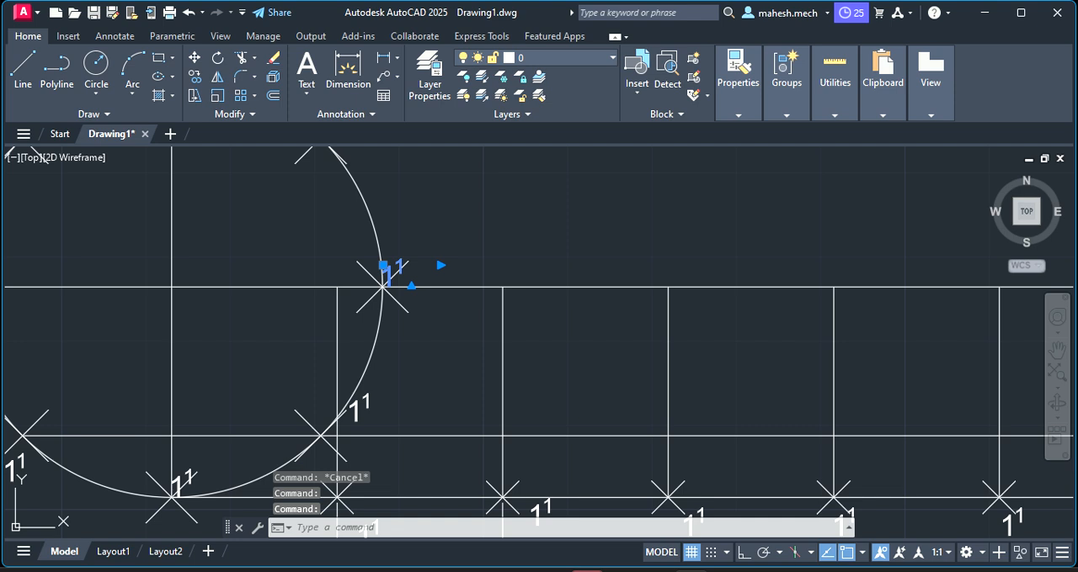
pyautogui.doubleClick(391, 272)
pyautogui.press('BackSpace')
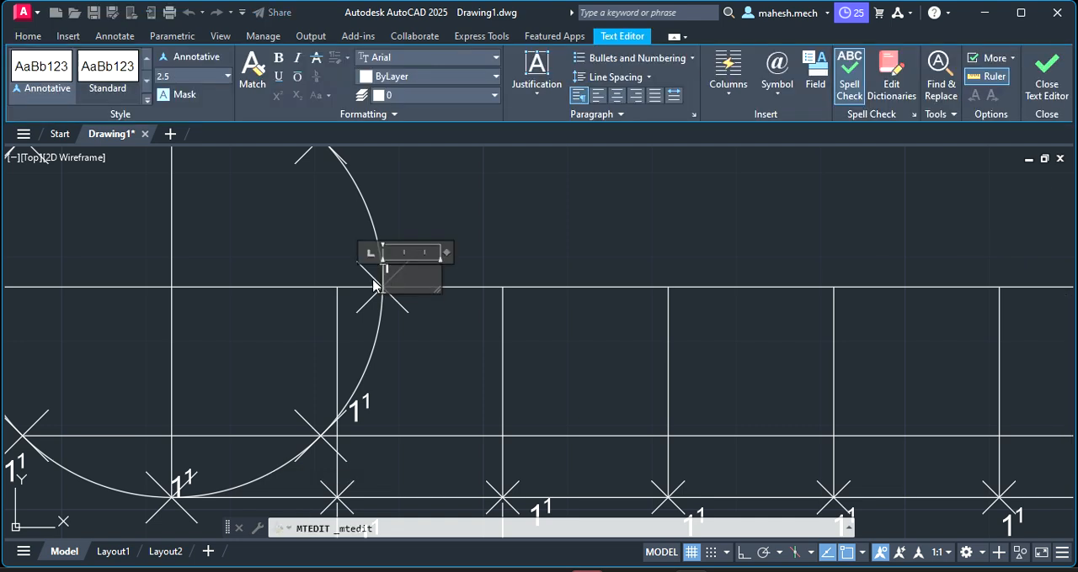
pyautogui.write('2')
pyautogui.scroll(-2, 356, 211)
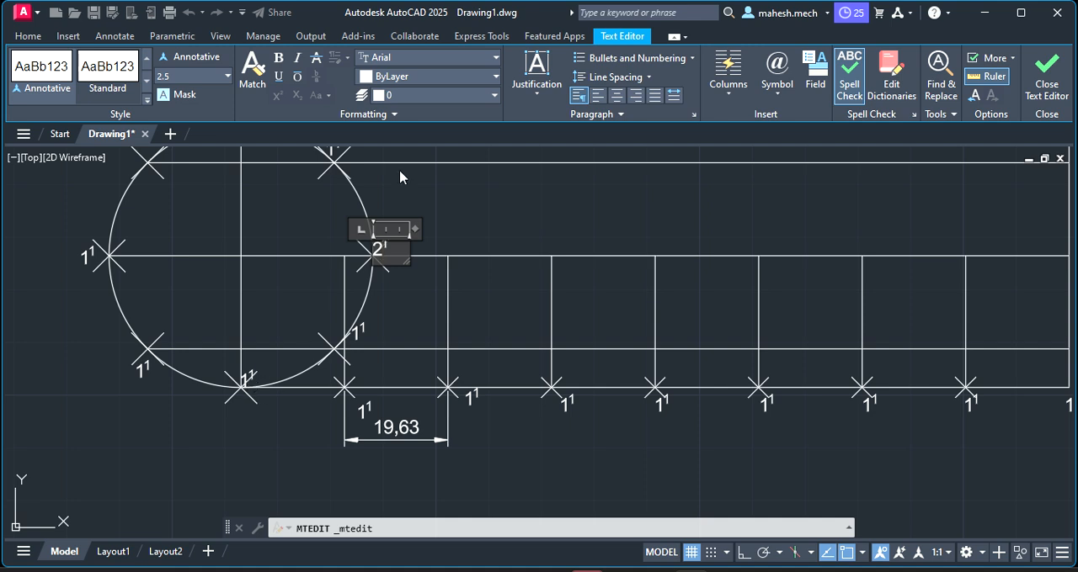
pyautogui.scroll(2, 381, 160)
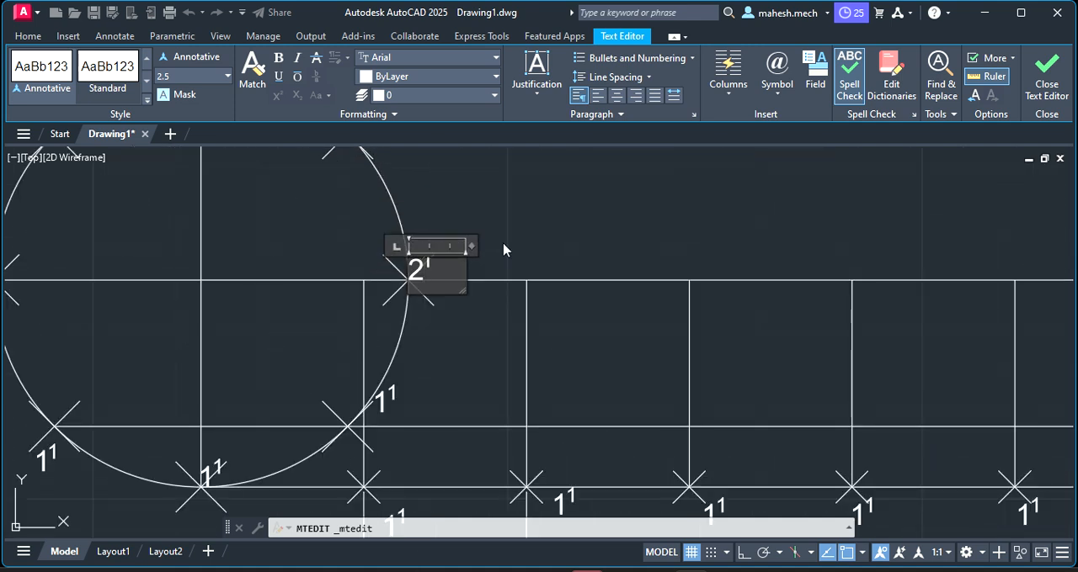
pyautogui.press('Escape')
pyautogui.click(623, 292)
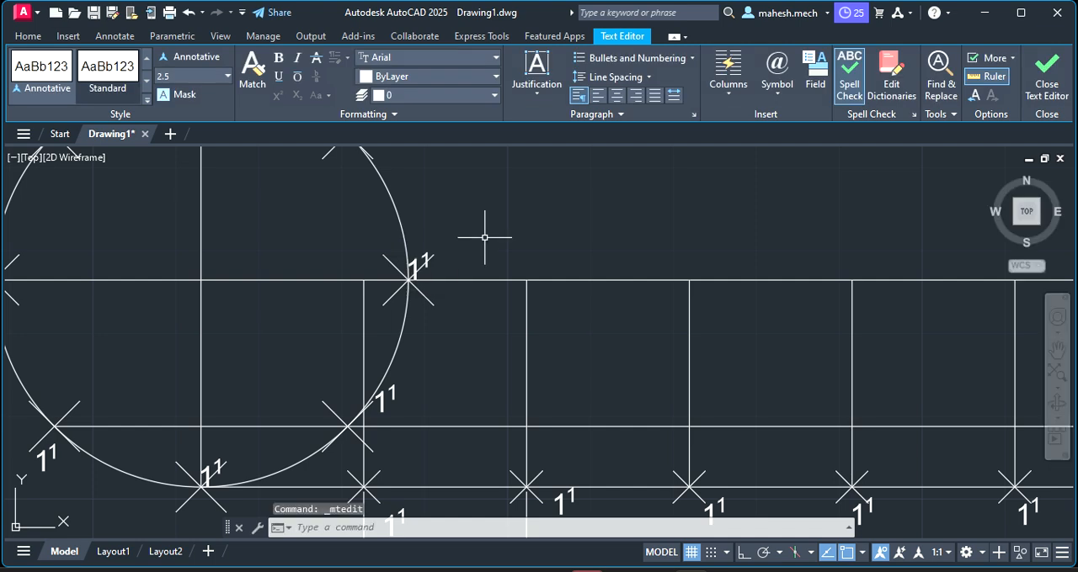
# Change the main digit of the label at the circle's rightmost division point to 2, keeping the superscript 1
pyautogui.click(411, 267)
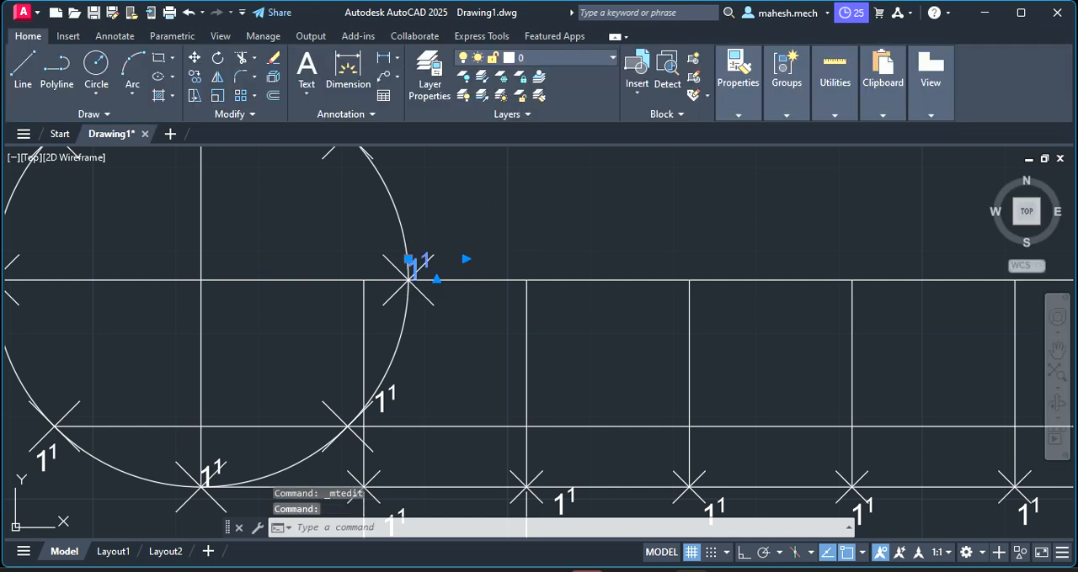
pyautogui.doubleClick(411, 268)
pyautogui.doubleClick(413, 265)
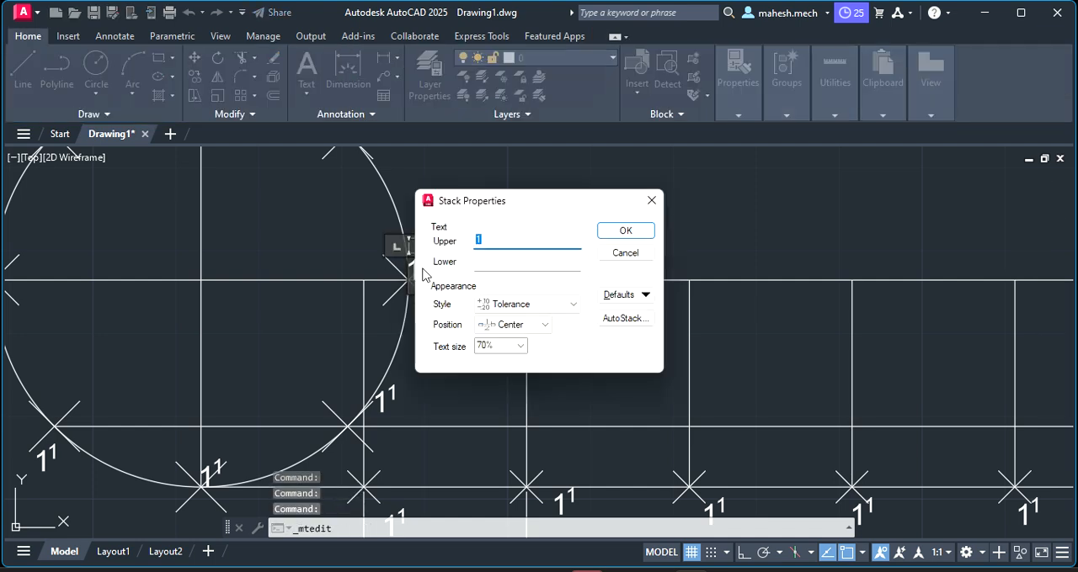
pyautogui.click(651, 200)
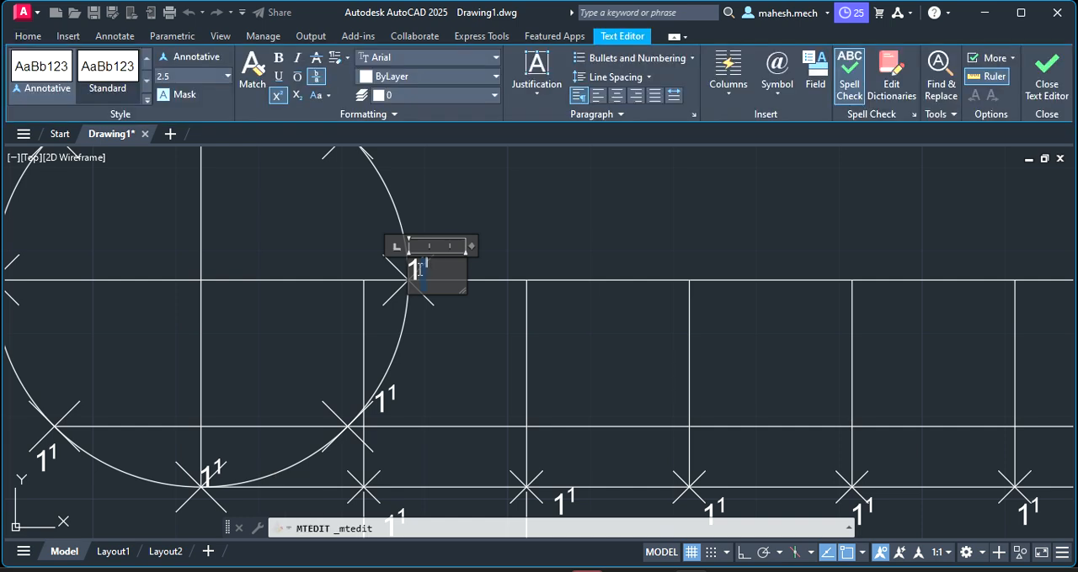
pyautogui.click(422, 281)
pyautogui.press('BackSpace')
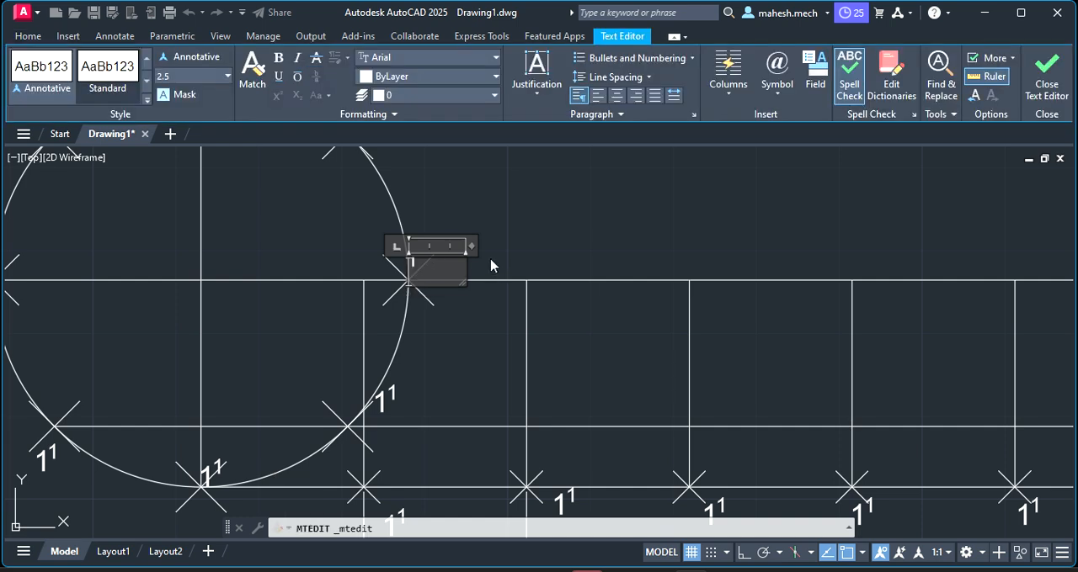
pyautogui.write('2')
pyautogui.click(510, 295)
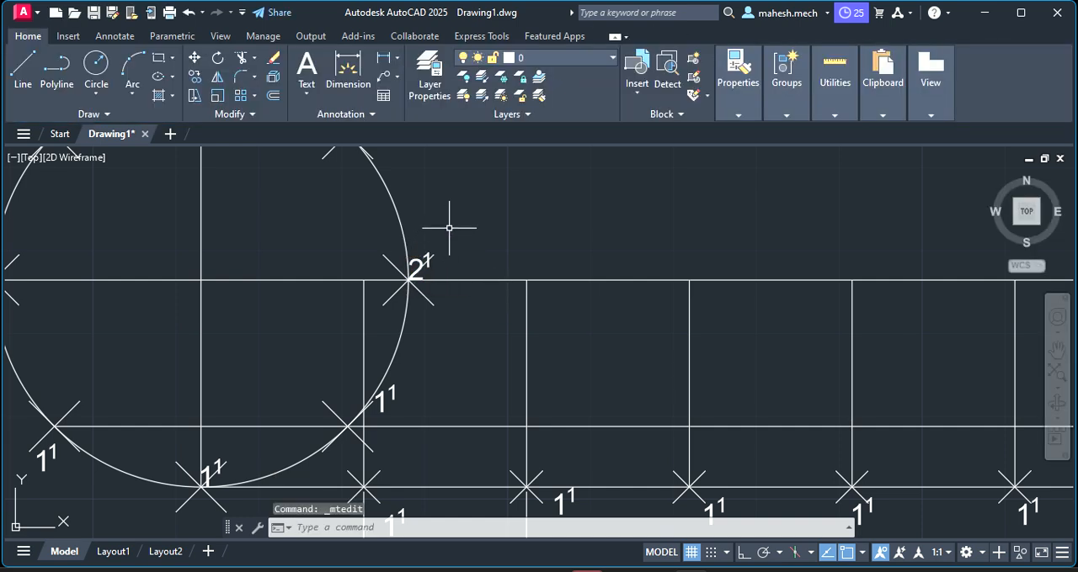
# Change the main digit of the label at the circle's upper-right division point to 3, keeping the superscript
pyautogui.click(355, 528)
pyautogui.write('p')
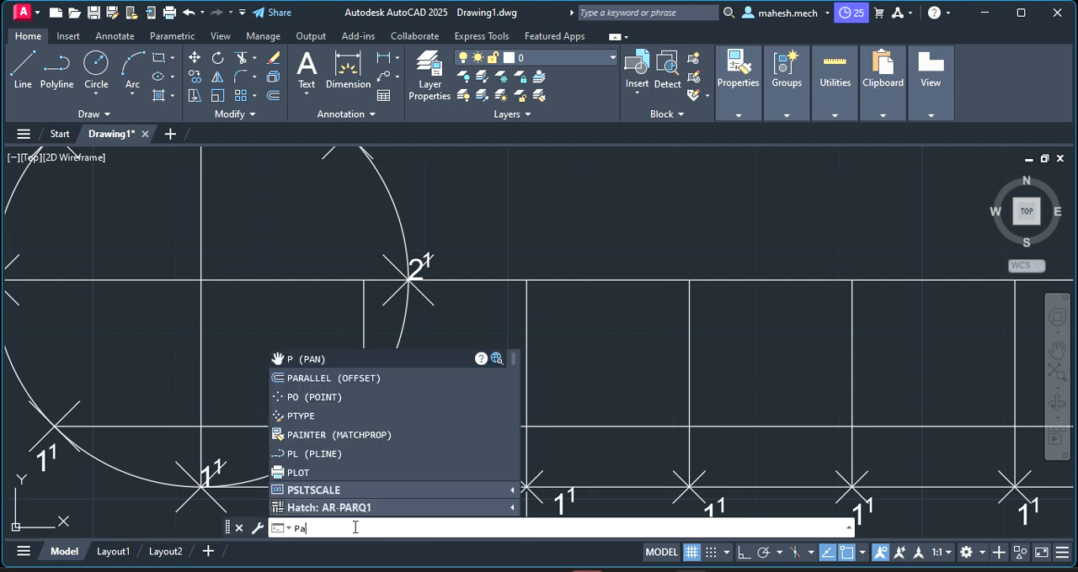
pyautogui.write('an')
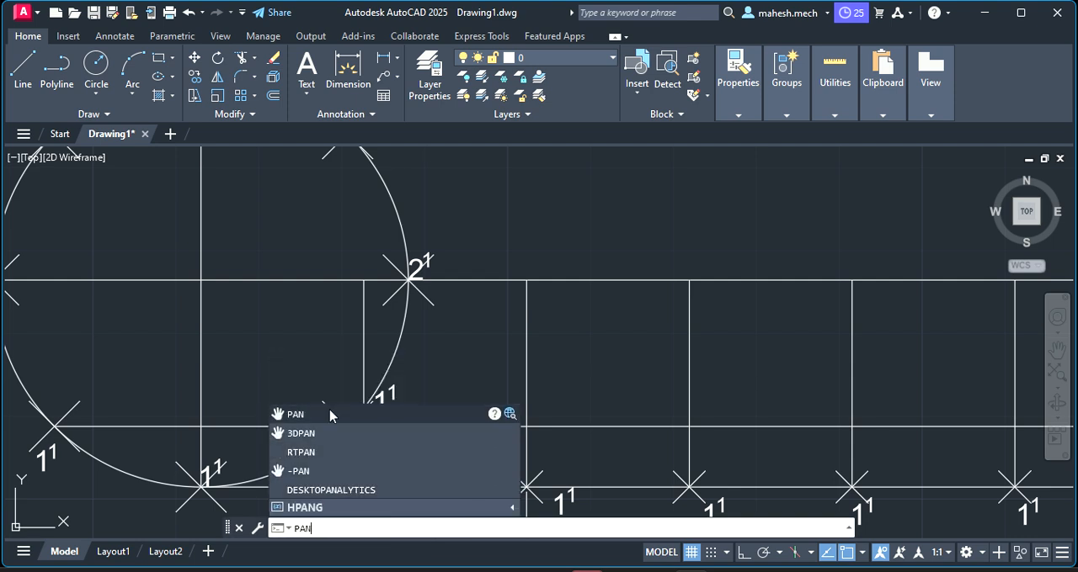
pyautogui.click(329, 414)
pyautogui.moveTo(329, 294); pyautogui.dragTo(389, 478)
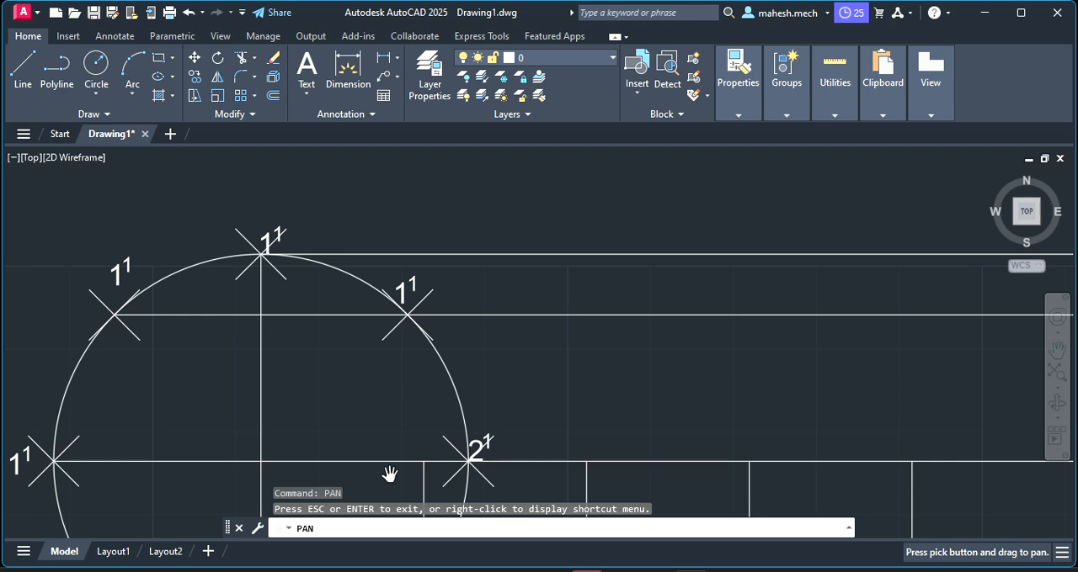
pyautogui.press('Escape')
pyautogui.press('Escape')
pyautogui.click(408, 287)
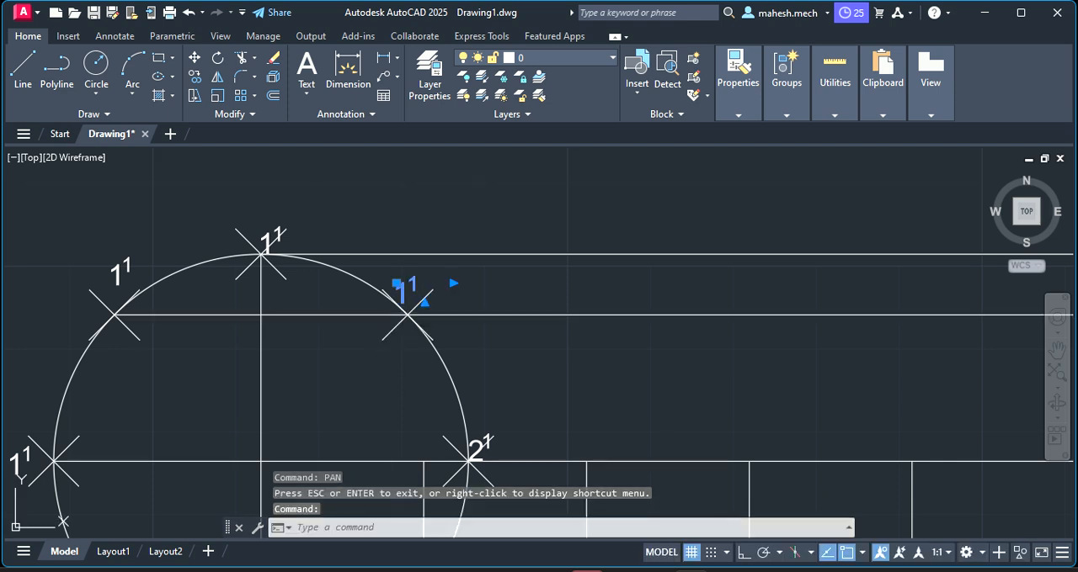
pyautogui.doubleClick(413, 291)
pyautogui.doubleClick(418, 295)
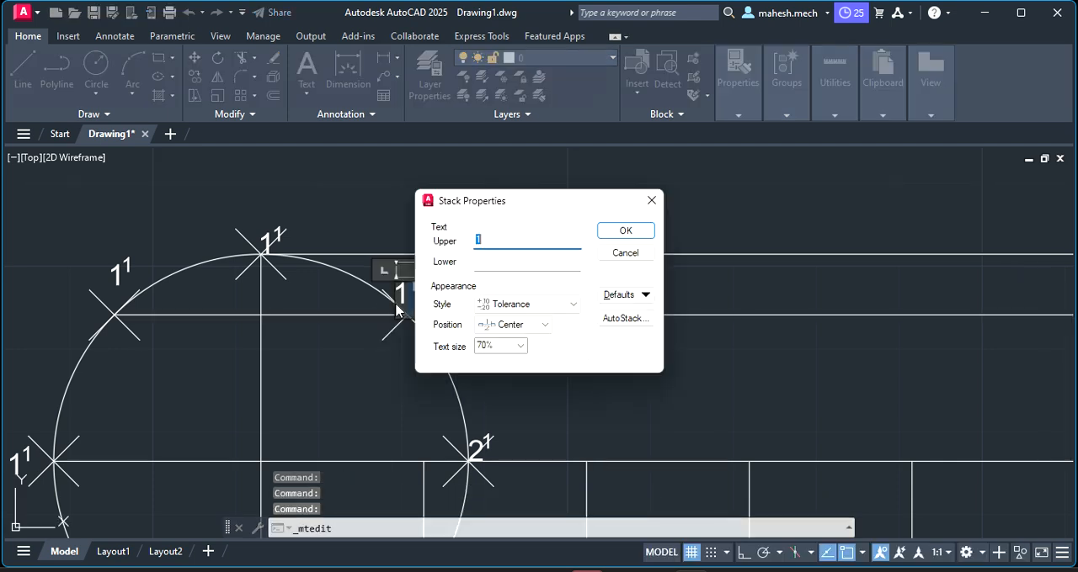
pyautogui.click(652, 200)
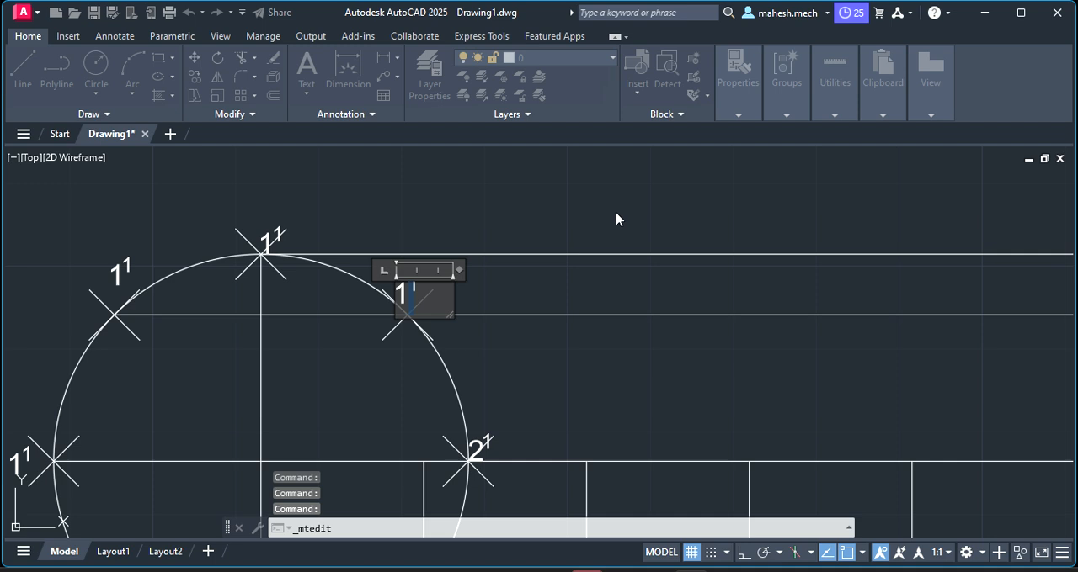
pyautogui.click(409, 289)
pyautogui.press('BackSpace')
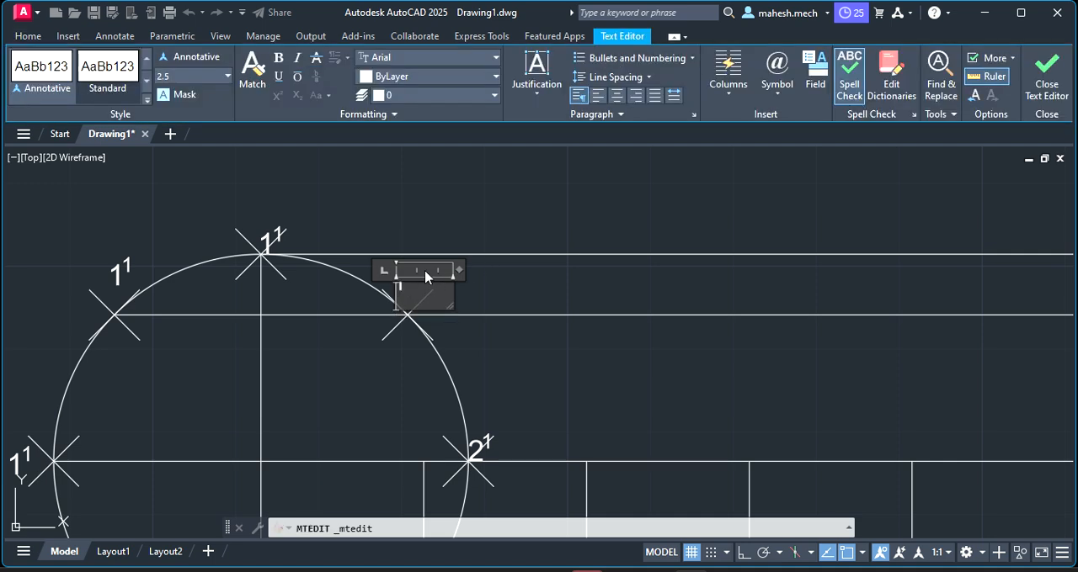
pyautogui.write('3')
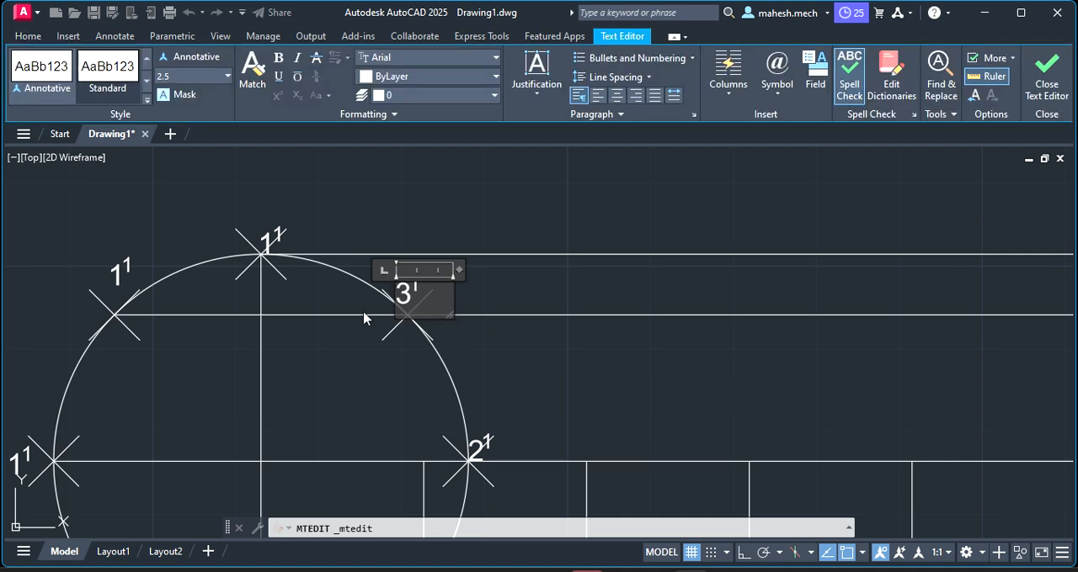
pyautogui.click(269, 236)
# Change the main digit of the label at the circle's topmost division point to 4, keeping the superscript
pyautogui.click(269, 236)
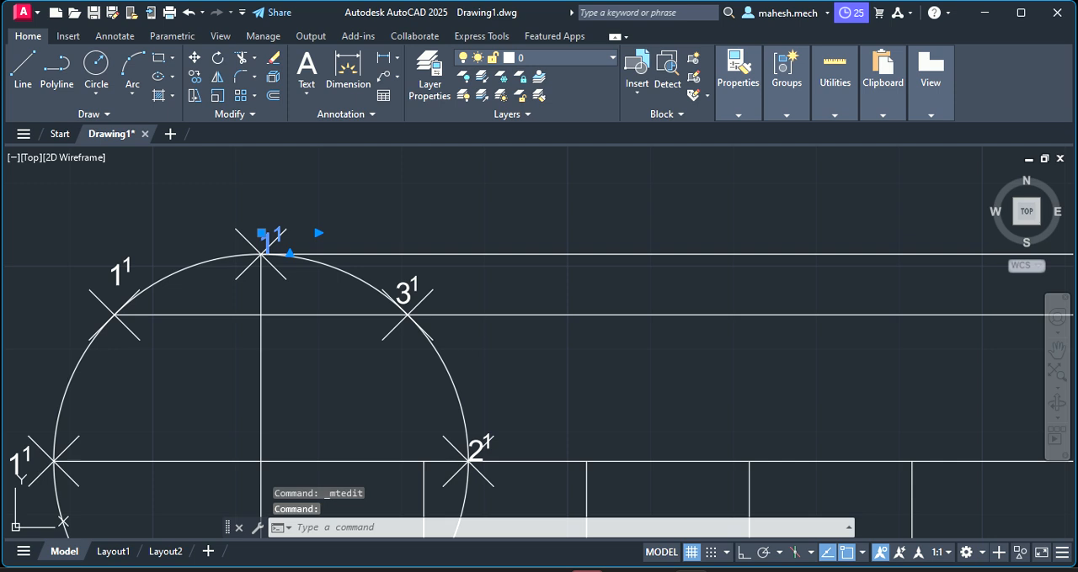
pyautogui.doubleClick(271, 238)
pyautogui.doubleClick(277, 238)
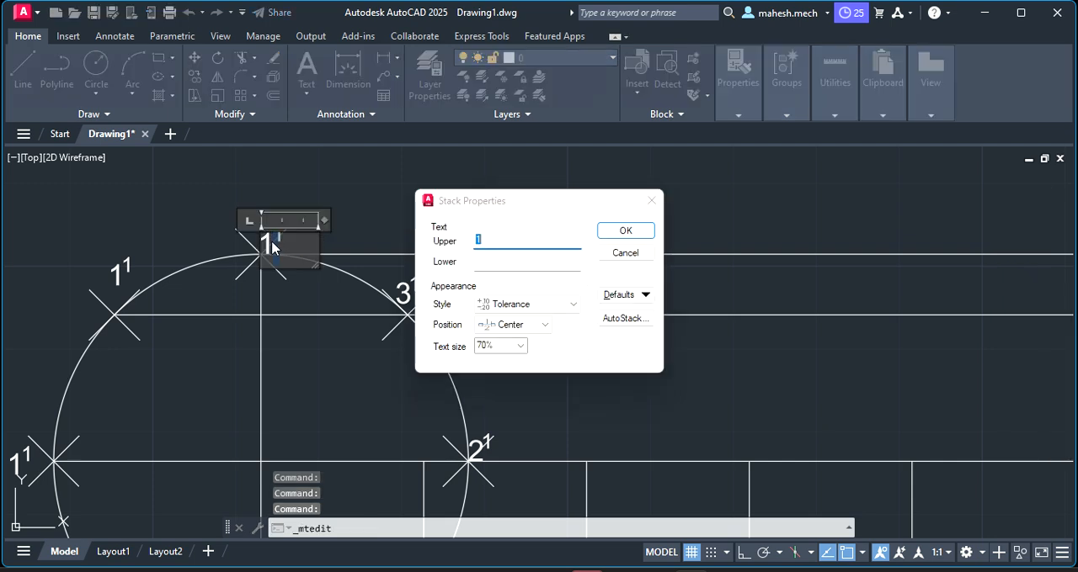
pyautogui.click(653, 201)
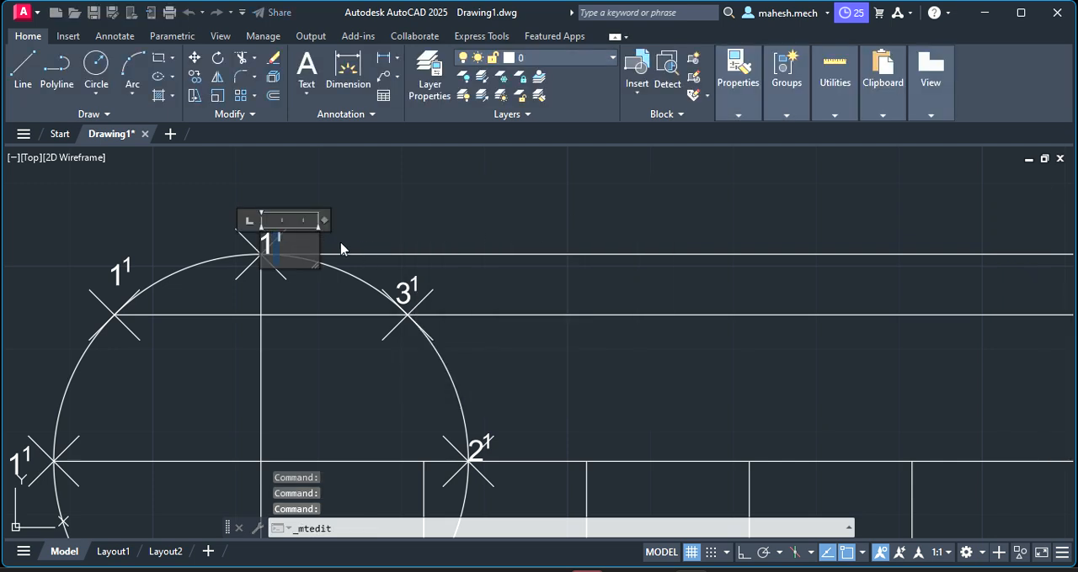
pyautogui.click(288, 246)
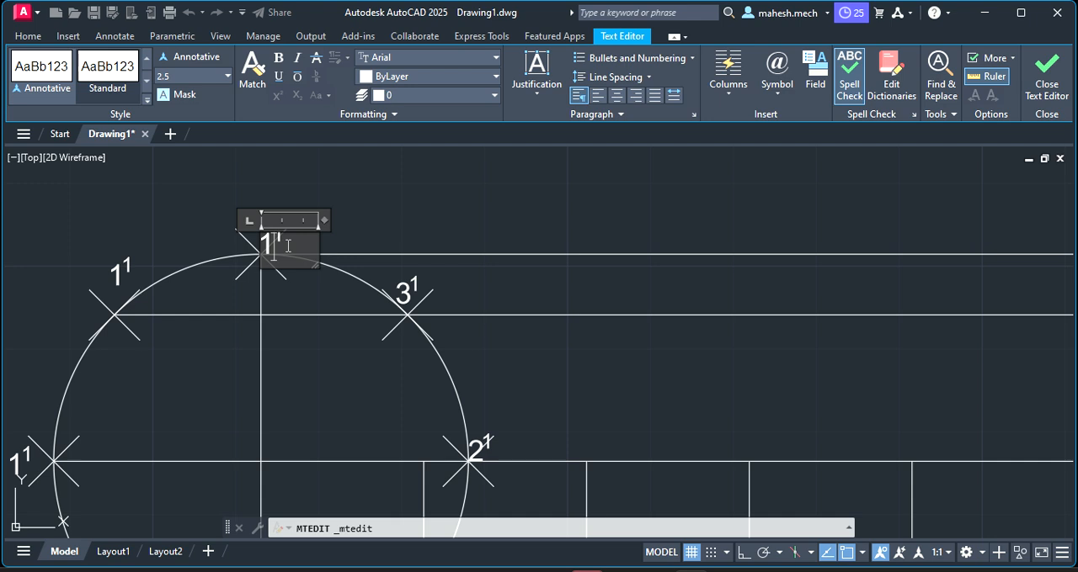
pyautogui.press('BackSpace')
pyautogui.write('4')
pyautogui.click(121, 271)
# Change the main digit of the label at the circle's upper-left division point to 5, keeping the superscript
pyautogui.click(120, 271)
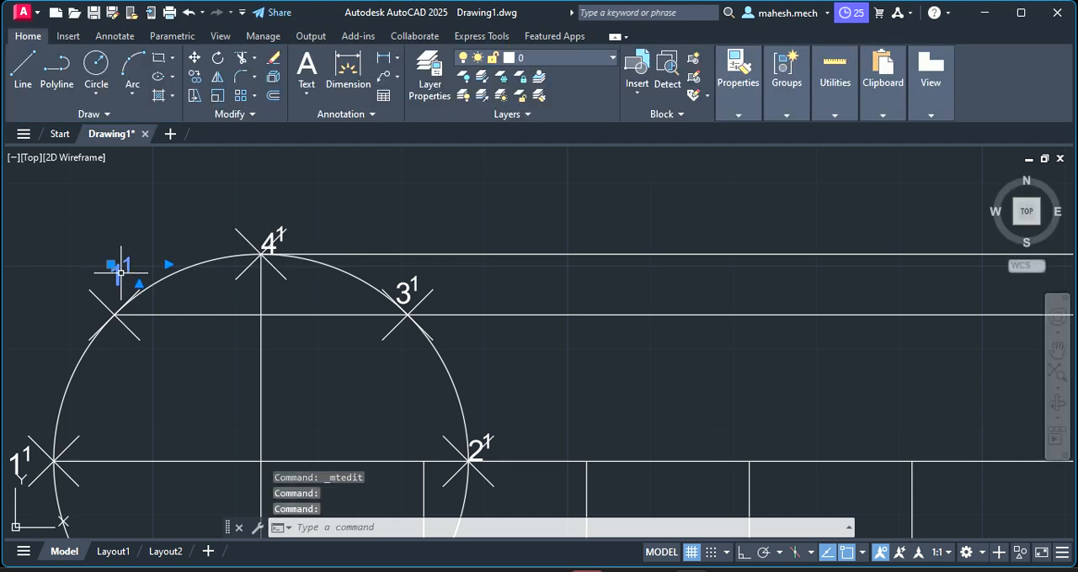
pyautogui.doubleClick(127, 273)
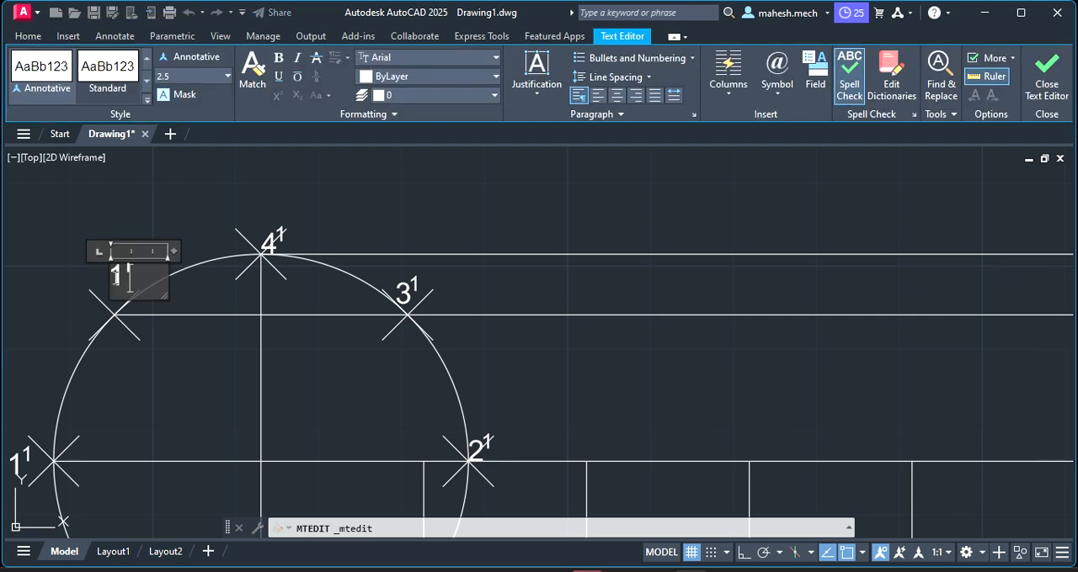
pyautogui.press('BackSpace')
pyautogui.write('5')
pyautogui.scroll(-2, 31, 405)
pyautogui.click(28, 429)
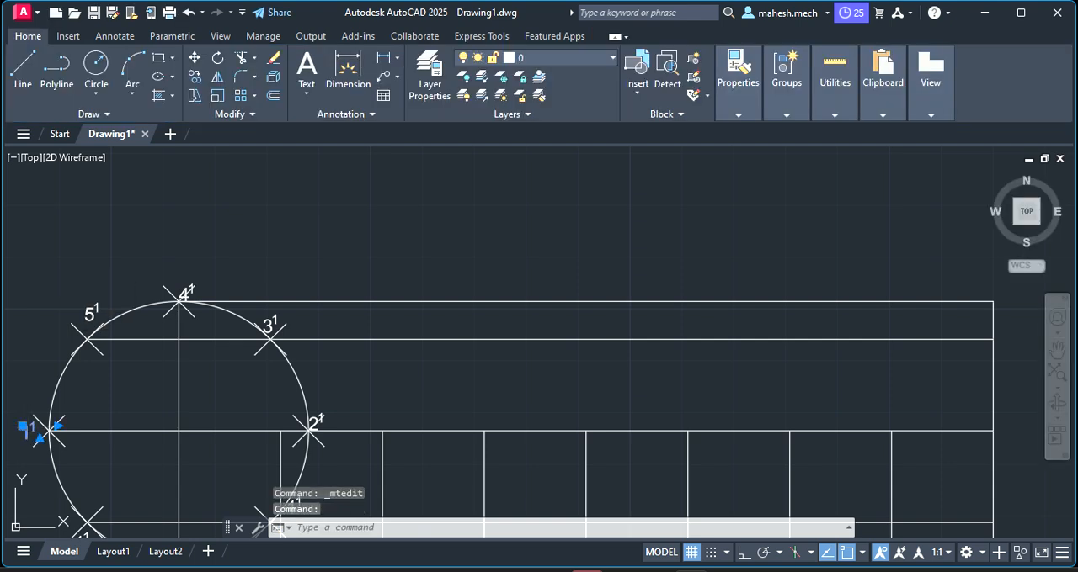
# Change the label at the circle's leftmost division point to 6 with a superscript 1
pyautogui.doubleClick(32, 430)
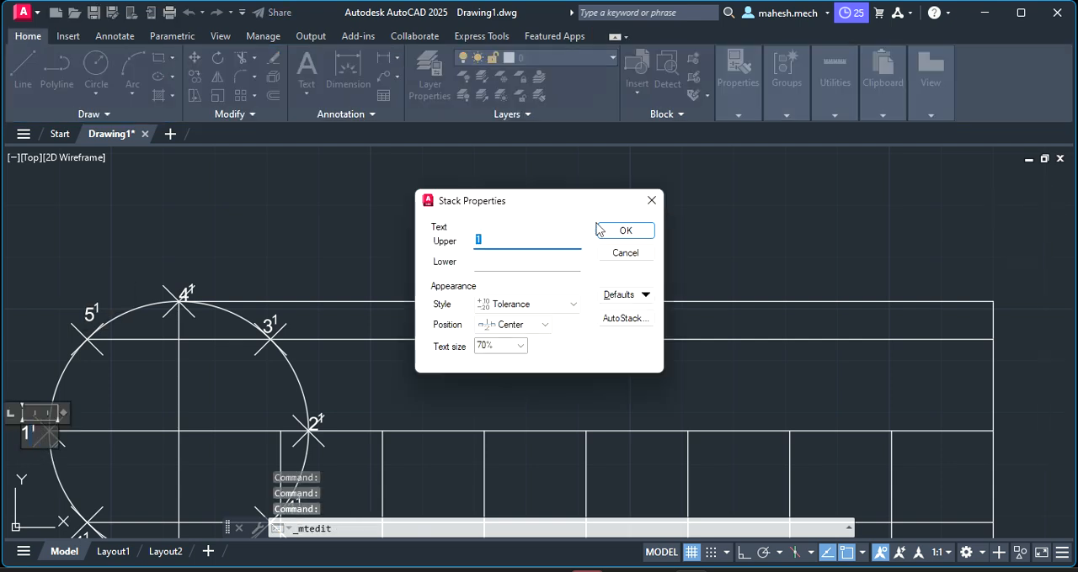
pyautogui.click(652, 205)
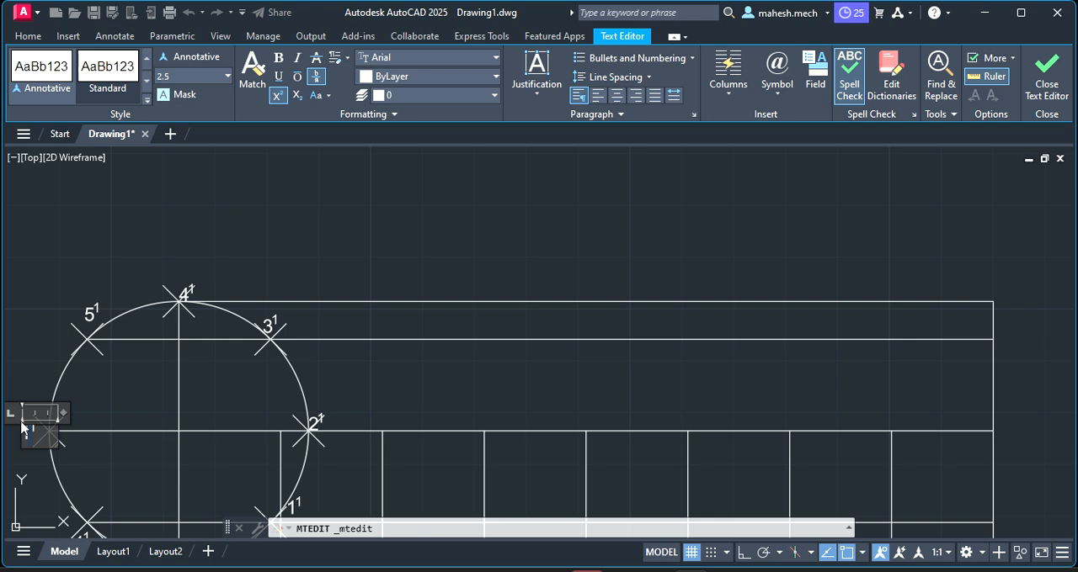
pyautogui.press('BackSpace')
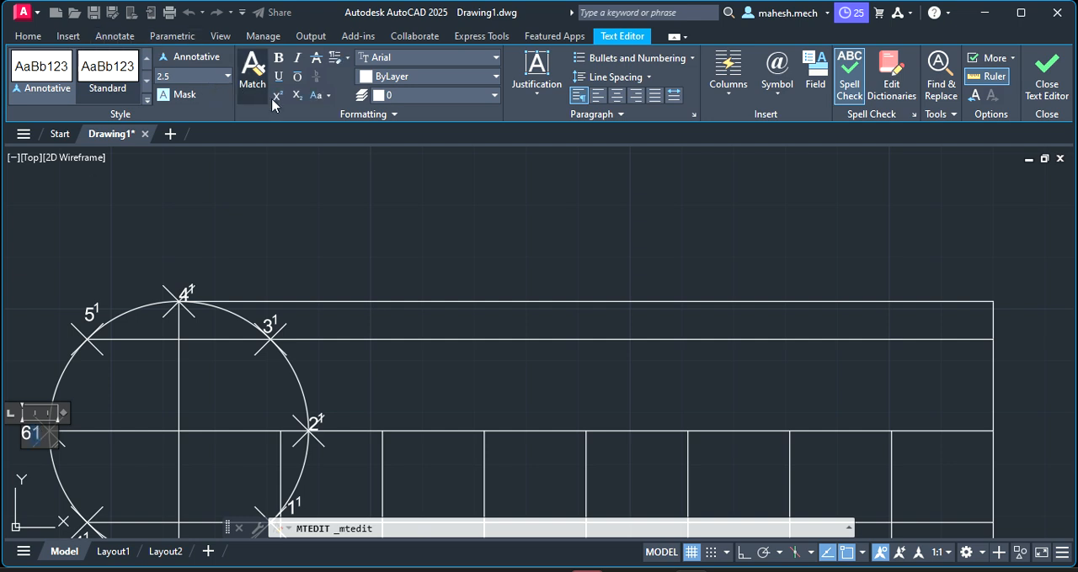
pyautogui.click(278, 96)
pyautogui.scroll(-4, 99, 310)
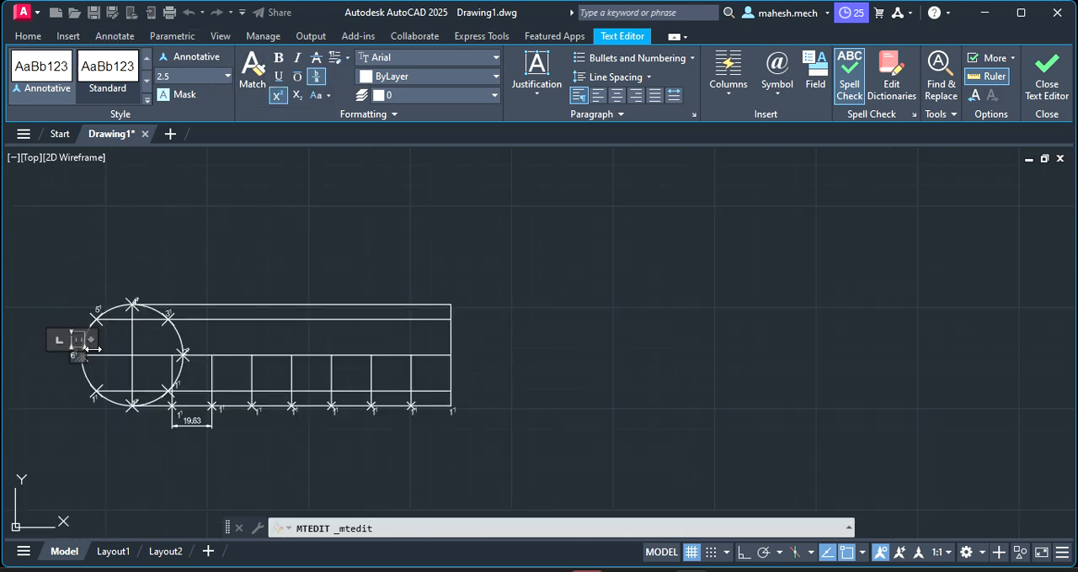
pyautogui.scroll(2, 88, 402)
pyautogui.scroll(4, 88, 402)
pyautogui.click(109, 406)
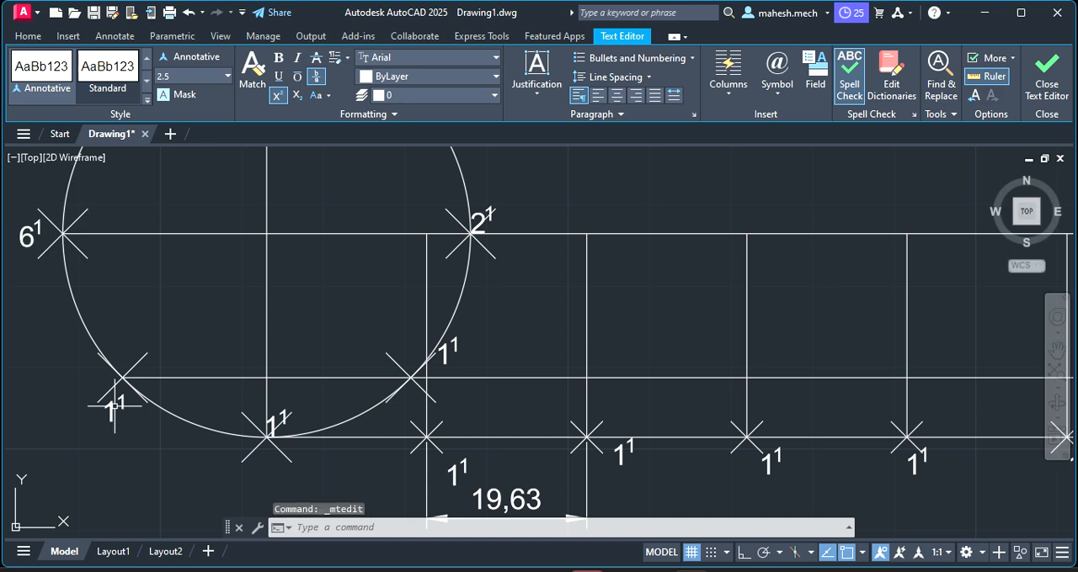
# Change the main digit of the label at the circle's lower-left division point to 7, keeping the superscript 1
pyautogui.doubleClick(112, 408)
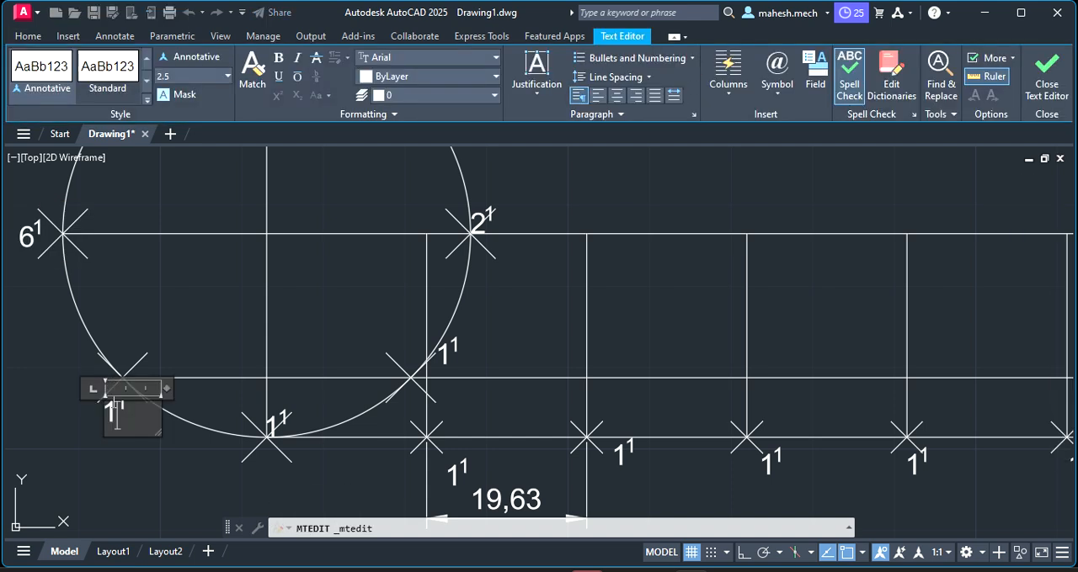
pyautogui.press('Delete')
pyautogui.write('7')
pyautogui.click(275, 419)
# Change the main digit of the label at the circle's bottommost division point to 8, keeping the superscript 1
pyautogui.doubleClick(274, 419)
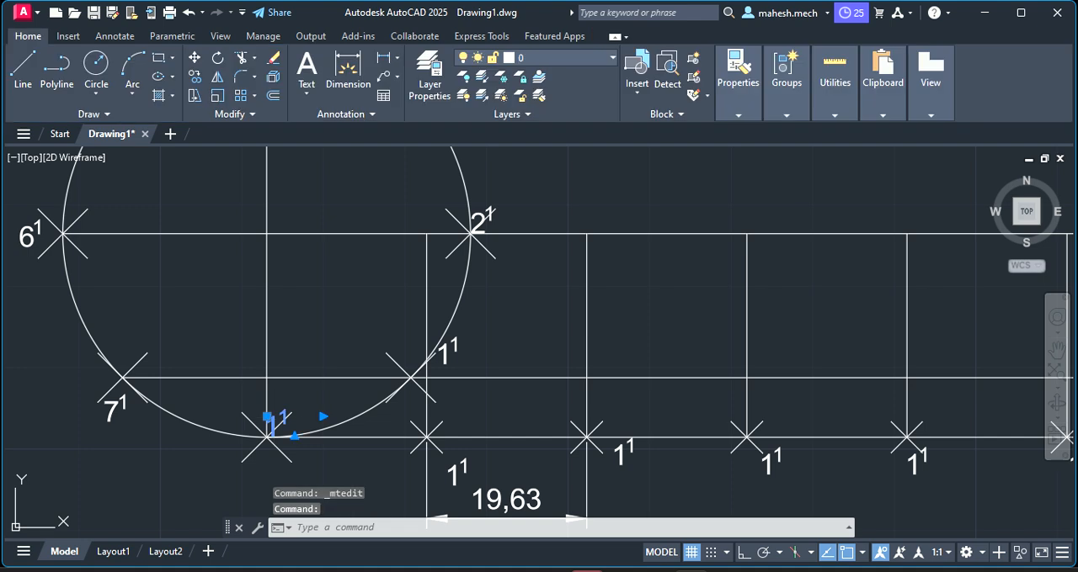
pyautogui.doubleClick(277, 422)
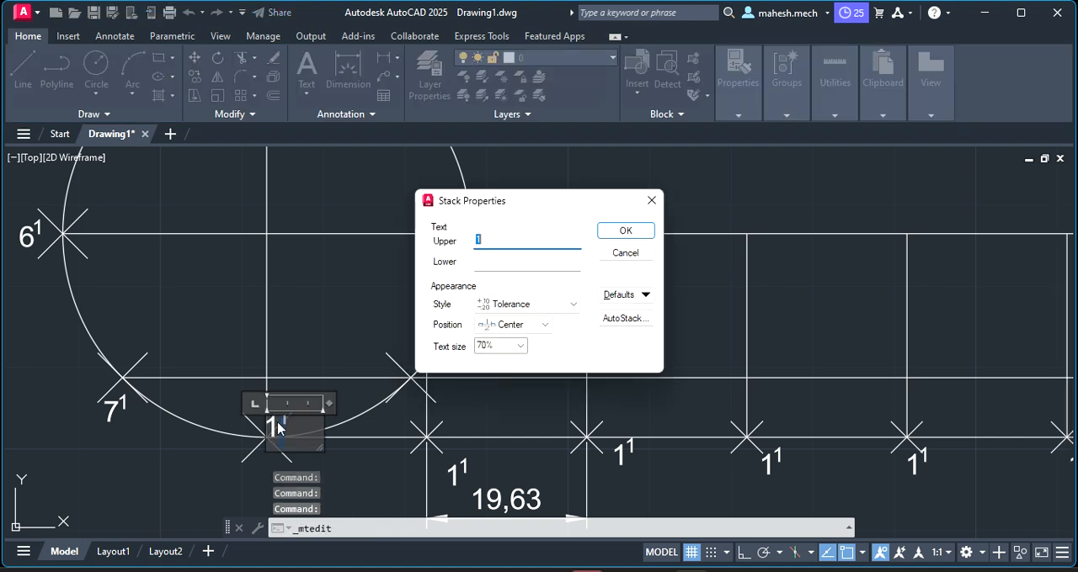
pyautogui.click(650, 202)
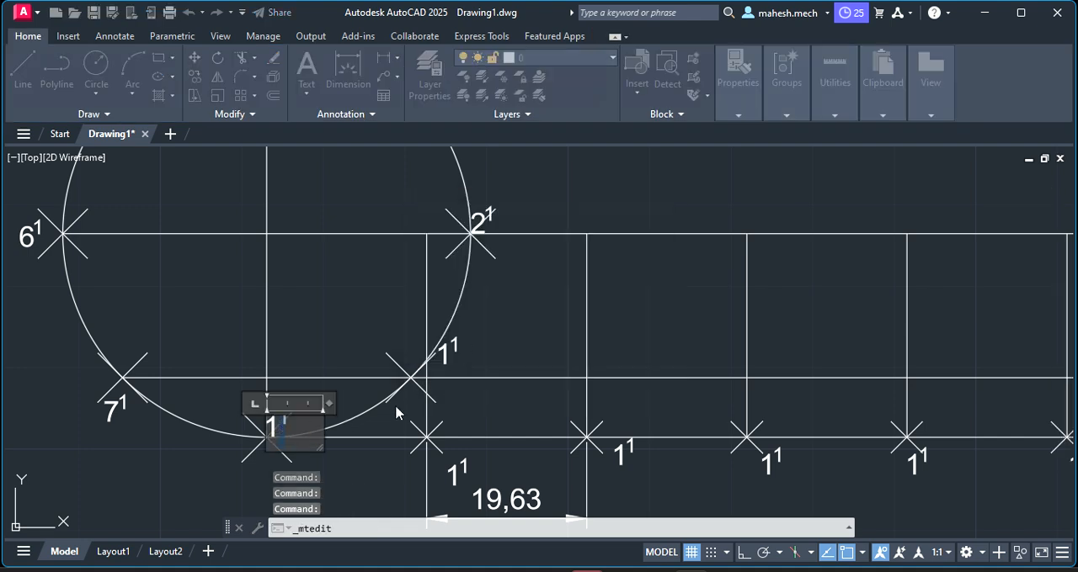
pyautogui.click(279, 427)
pyautogui.press('BackSpace')
pyautogui.write('8')
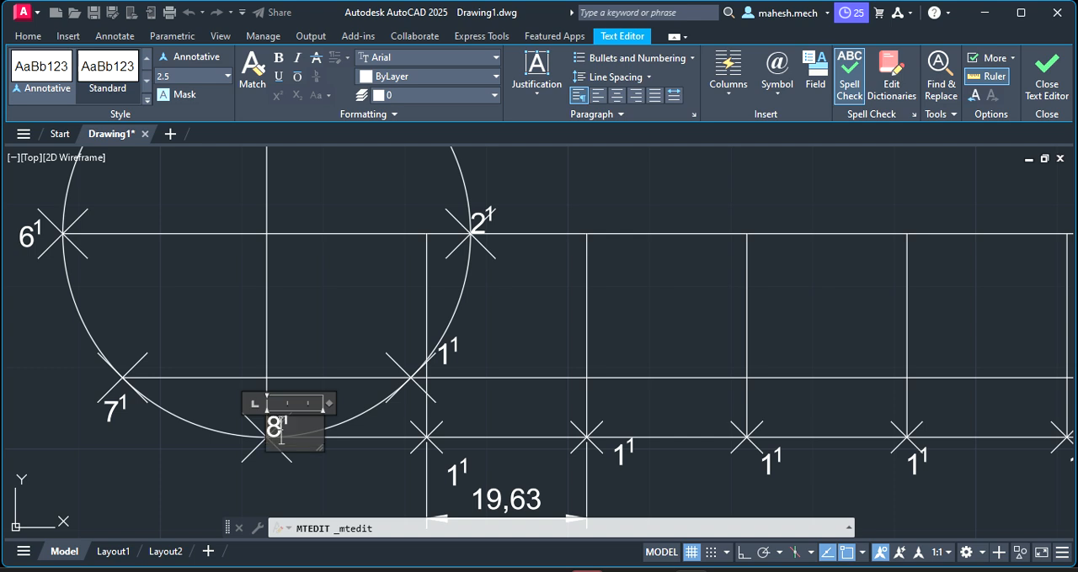
pyautogui.click(322, 481)
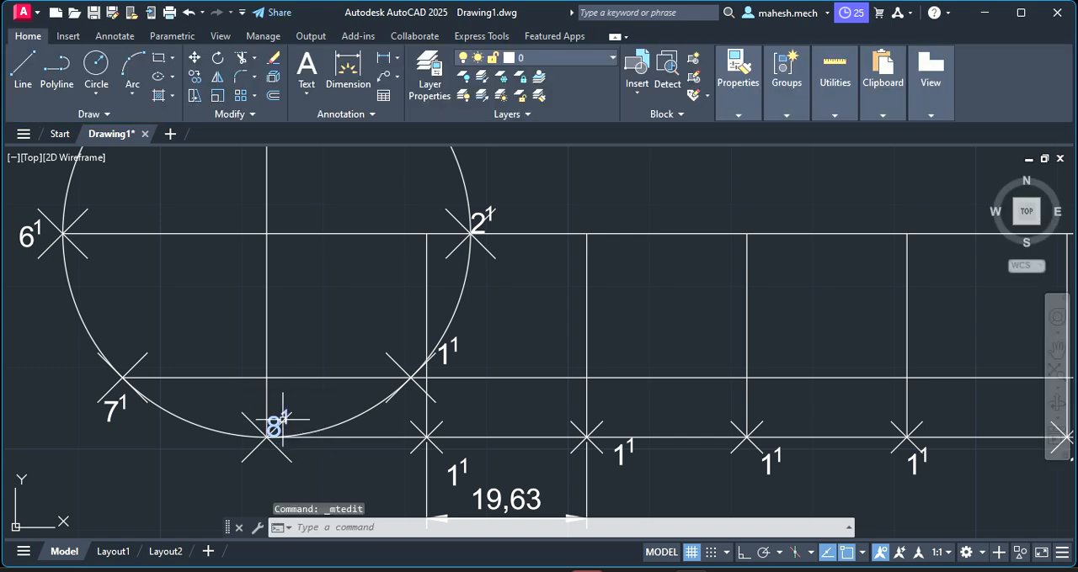
# Move the label of the circle's bottommost division point about 4.4 units straight down, below the base line
pyautogui.click(280, 419)
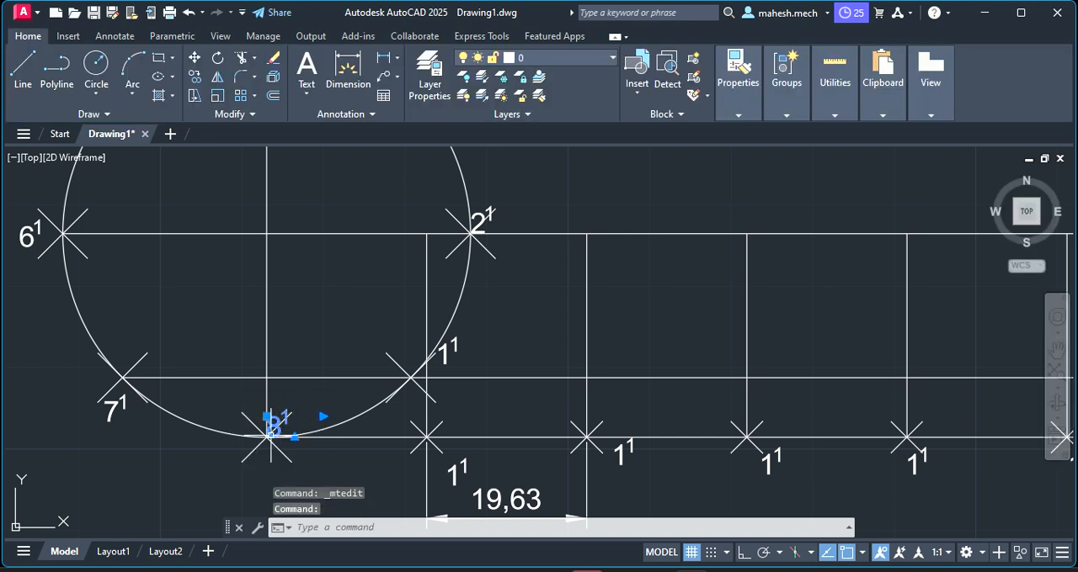
pyautogui.click(267, 416)
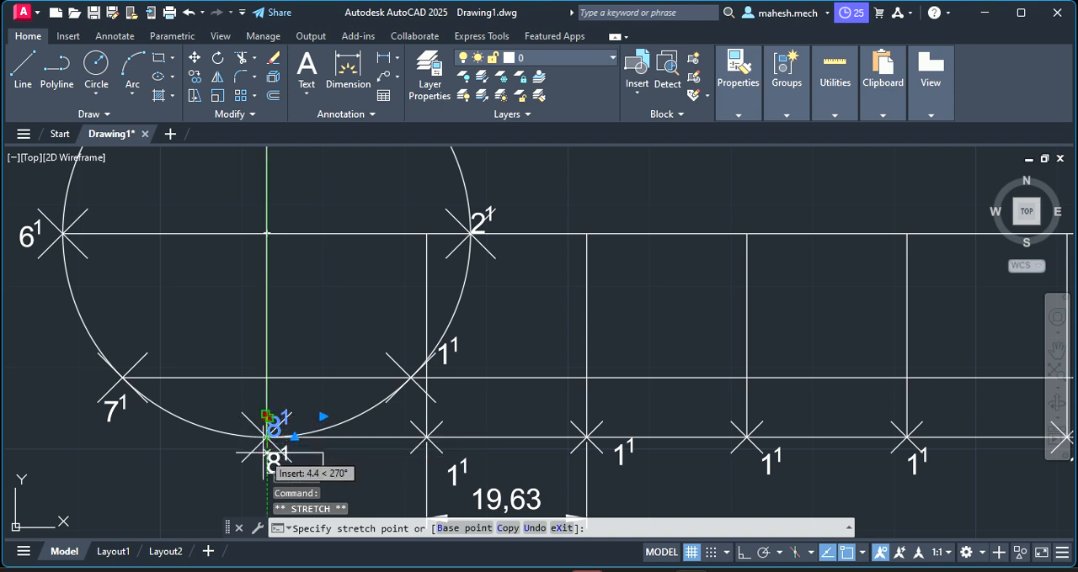
pyautogui.click(266, 453)
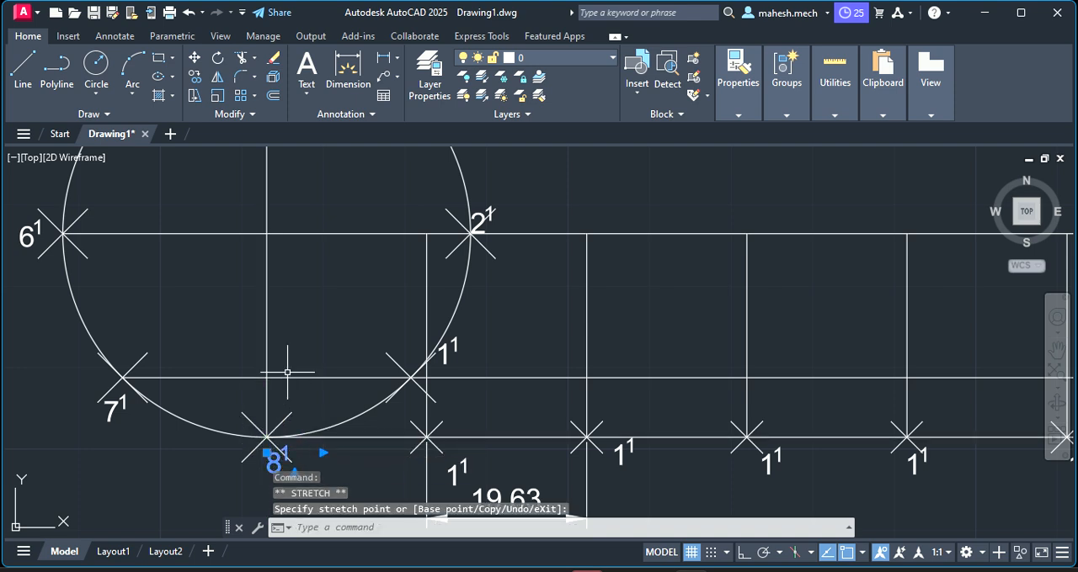
pyautogui.scroll(-2, 478, 458)
pyautogui.scroll(2, 478, 458)
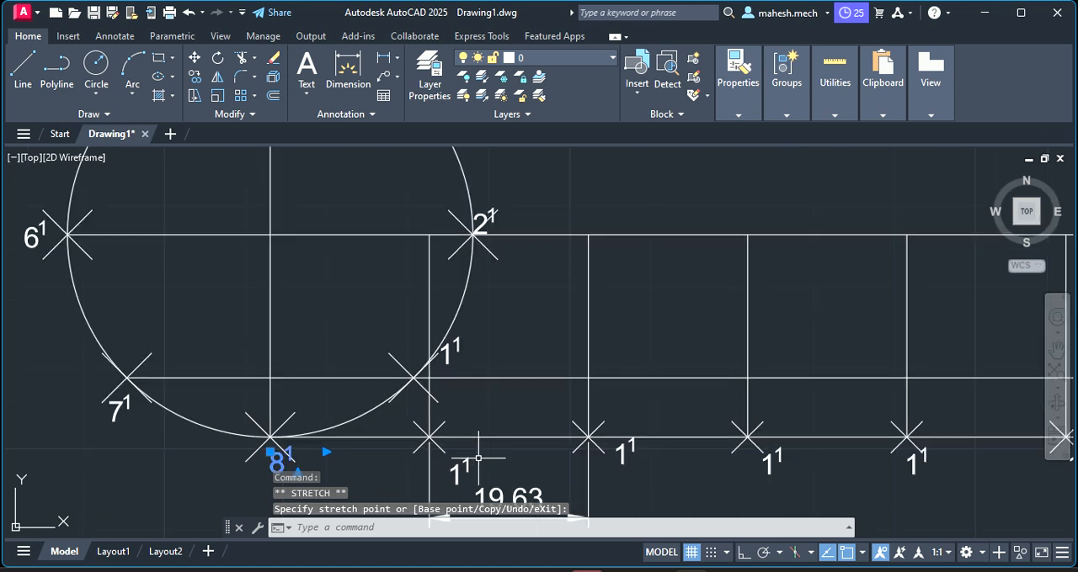
pyautogui.click(463, 468)
pyautogui.click(482, 456)
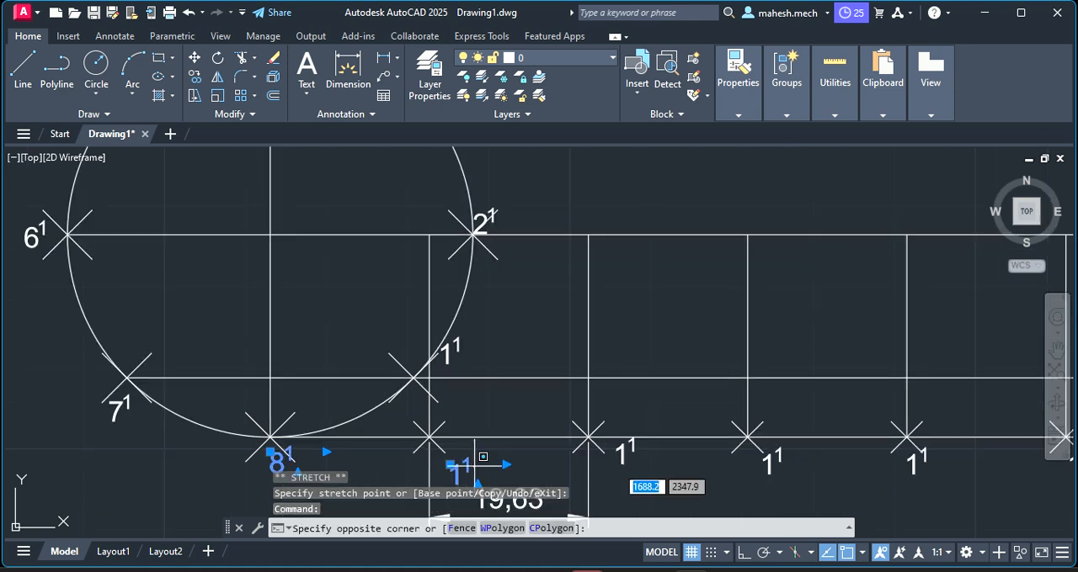
pyautogui.click(474, 465)
pyautogui.click(468, 462)
pyautogui.click(468, 462)
pyautogui.doubleClick(467, 463)
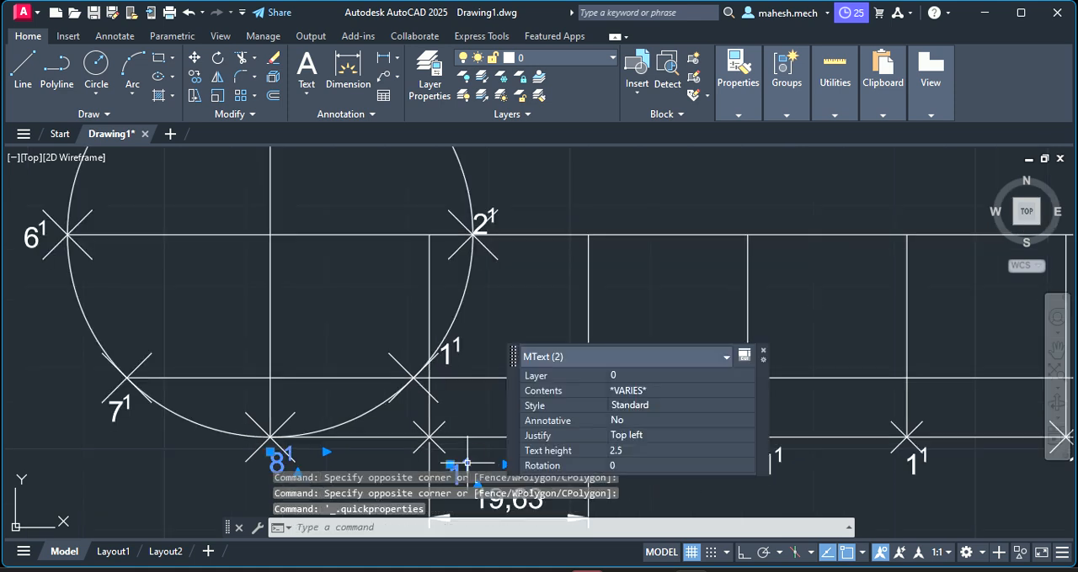
pyautogui.click(763, 351)
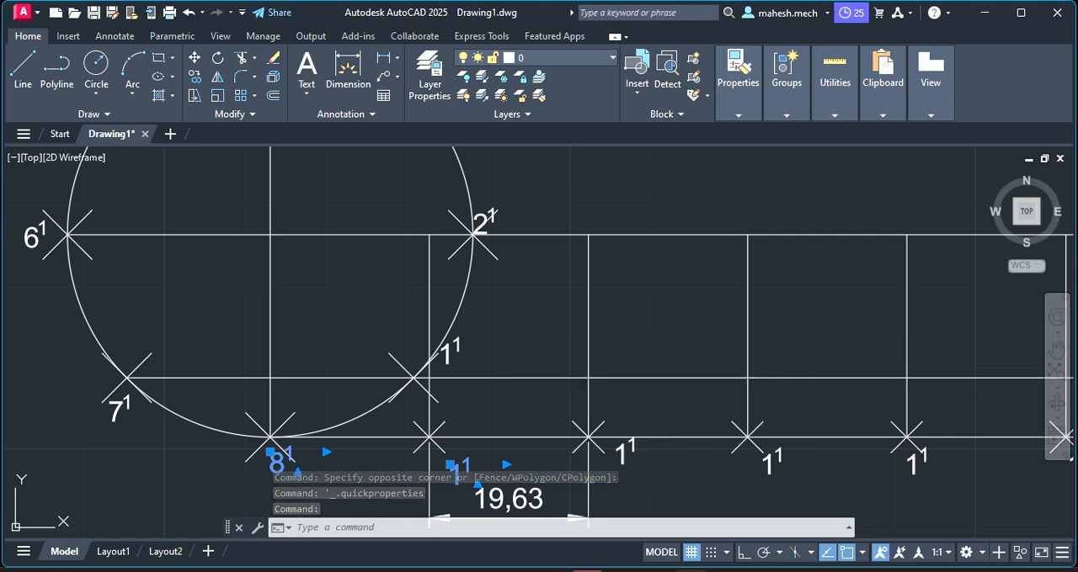
pyautogui.press('Escape')
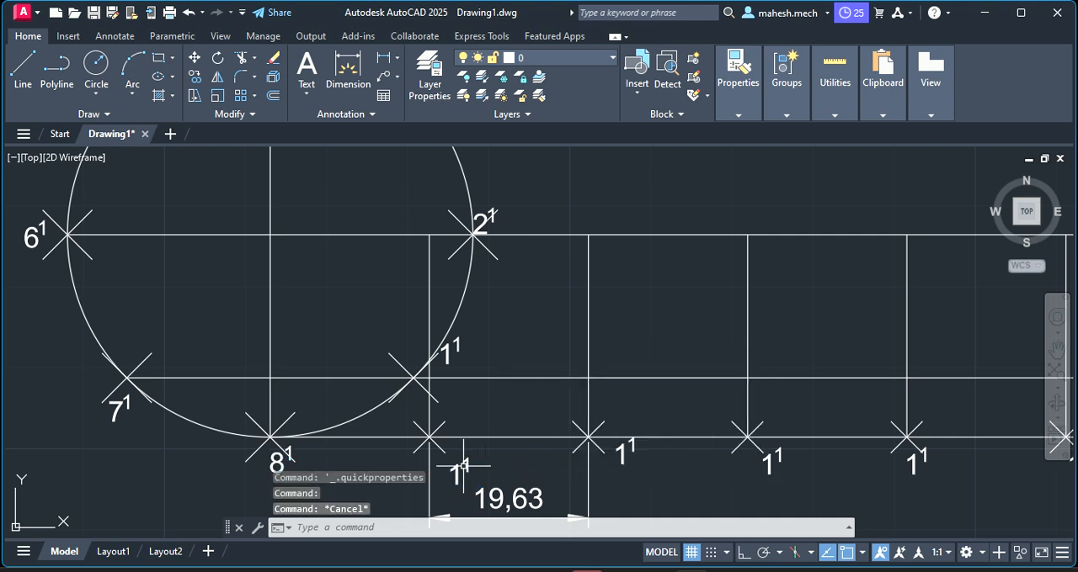
pyautogui.click(465, 465)
pyautogui.click(471, 457)
pyautogui.click(475, 459)
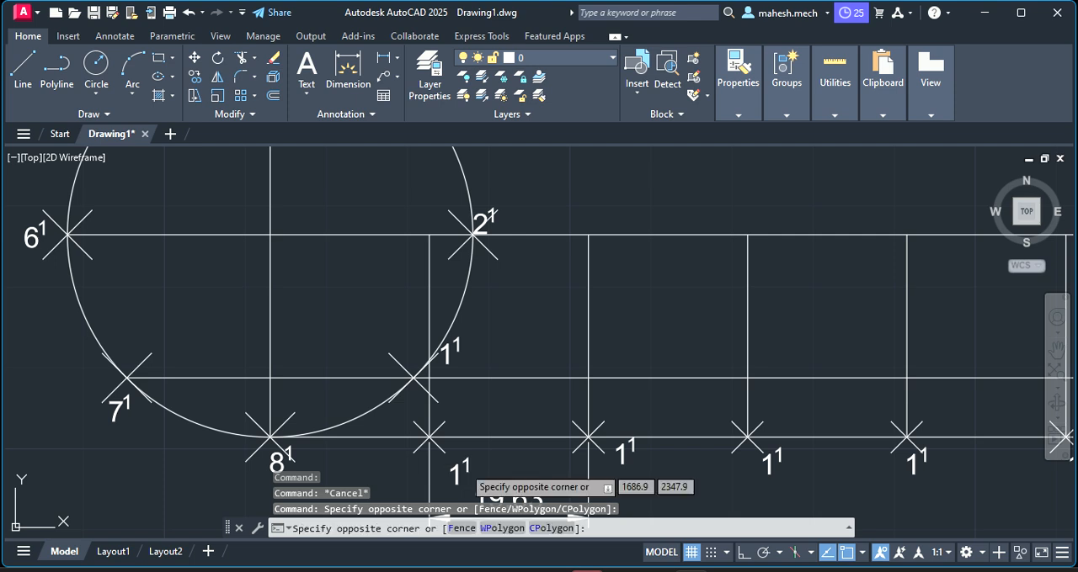
pyautogui.press('Escape')
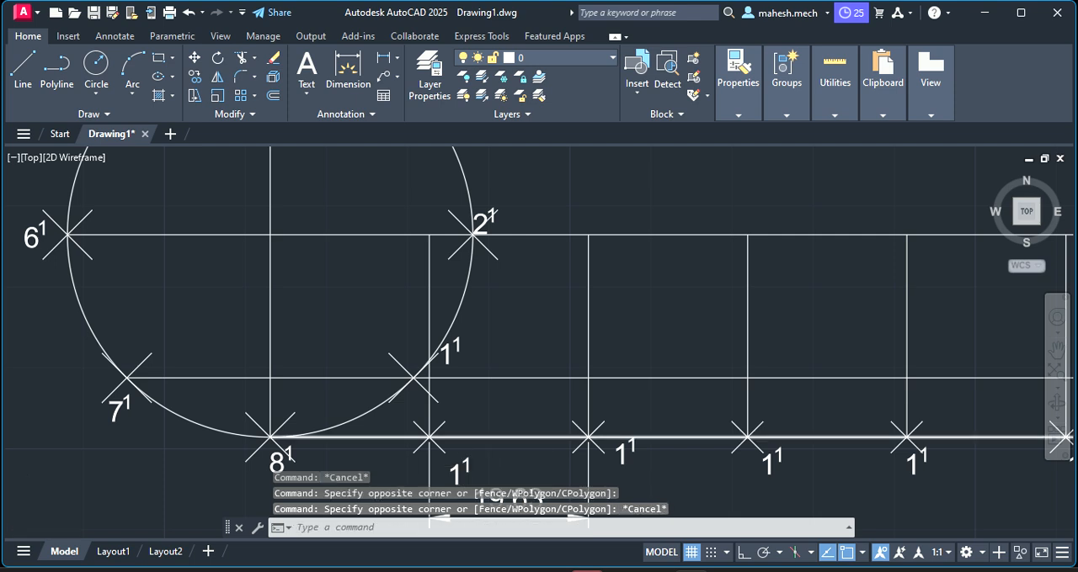
# Remove the superscript from the label under the first base-line division point, leaving a plain 1
pyautogui.scroll(-5, 638, 409)
pyautogui.scroll(3, 548, 446)
pyautogui.scroll(-3, 481, 432)
pyautogui.scroll(2, 473, 453)
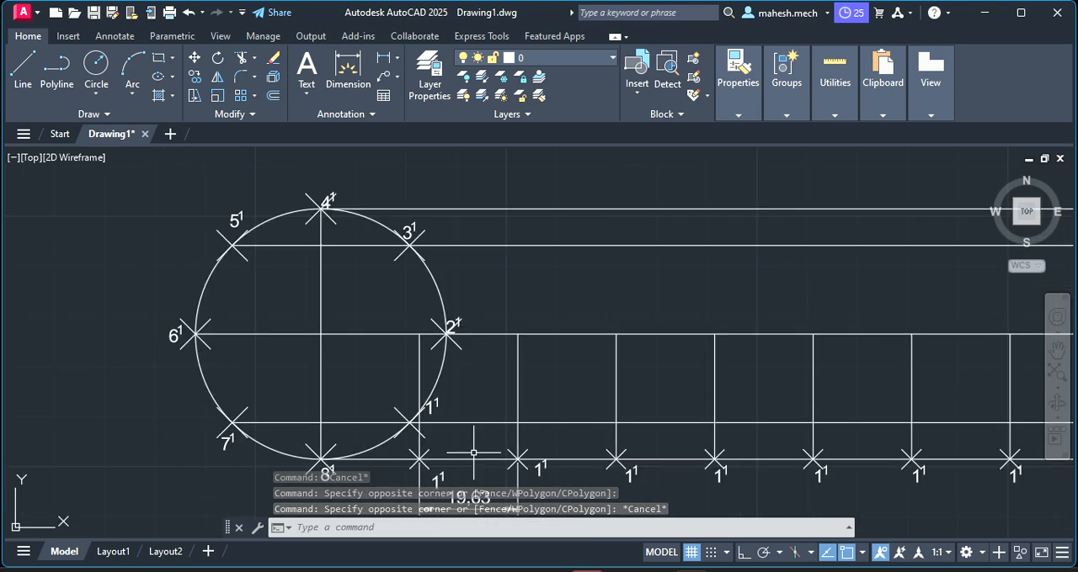
pyautogui.click(445, 481)
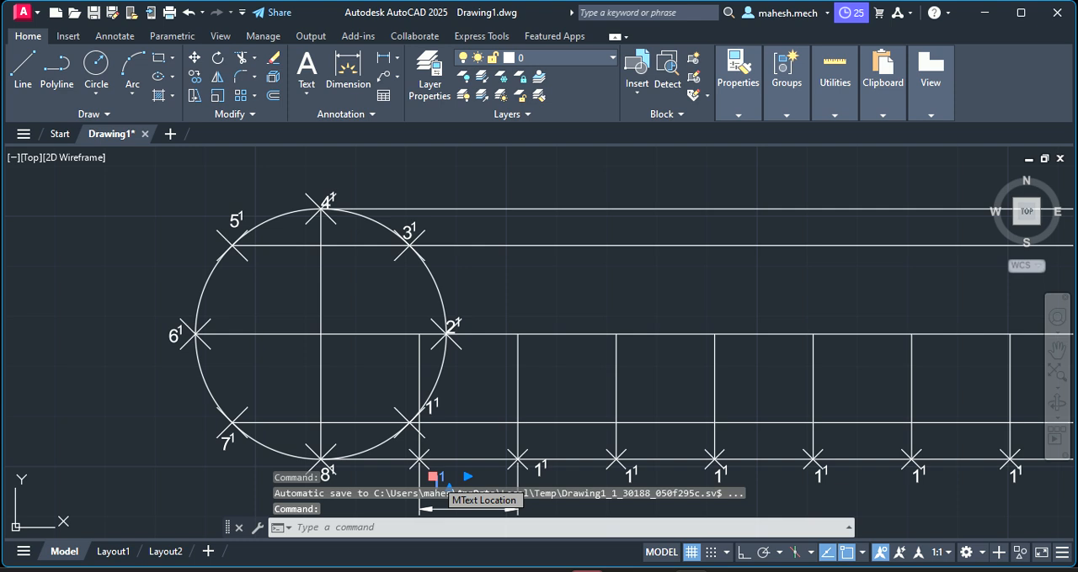
pyautogui.doubleClick(446, 485)
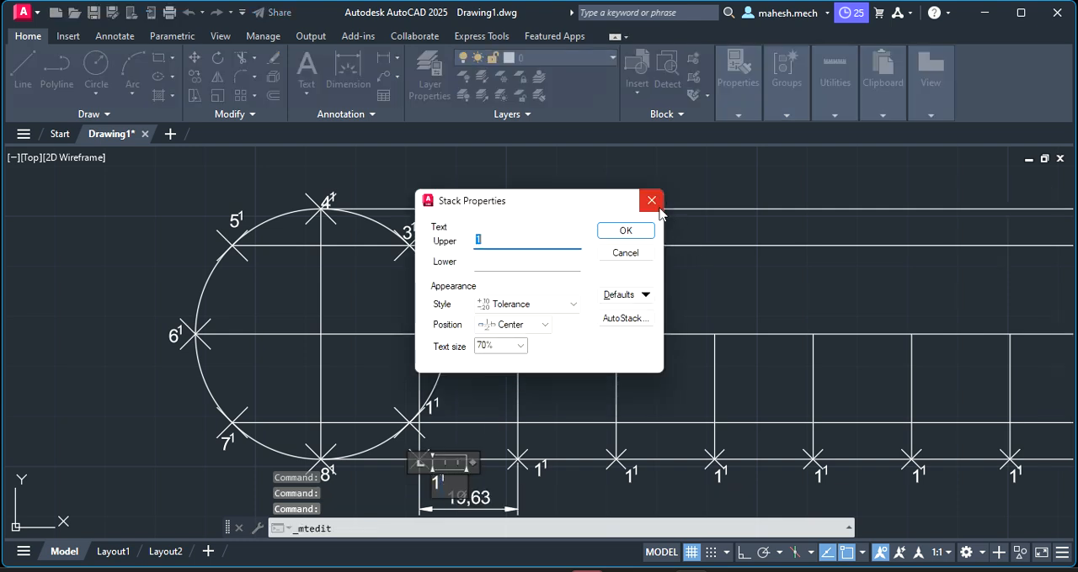
pyautogui.click(624, 233)
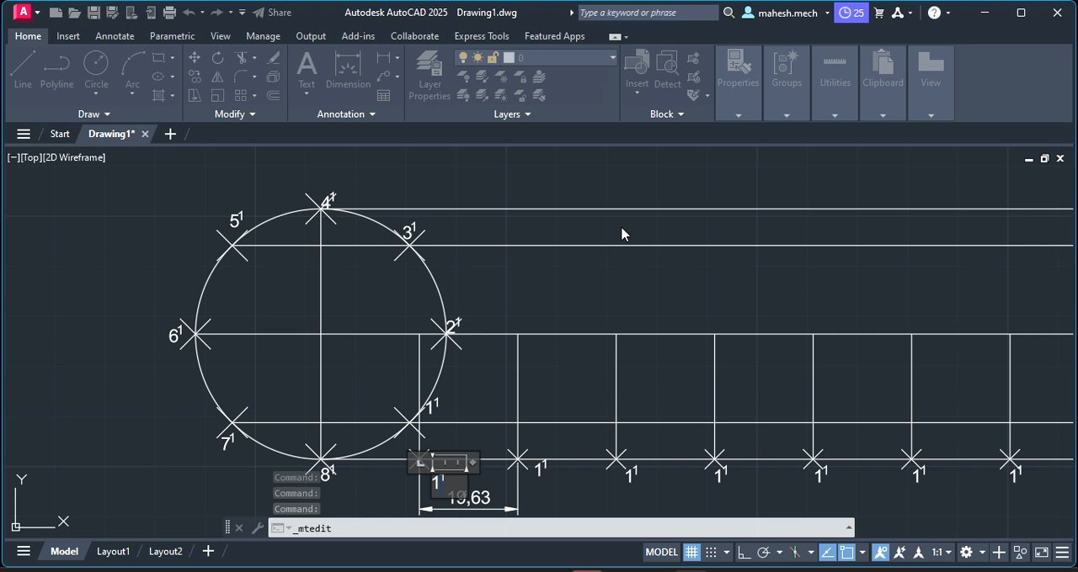
pyautogui.click(461, 484)
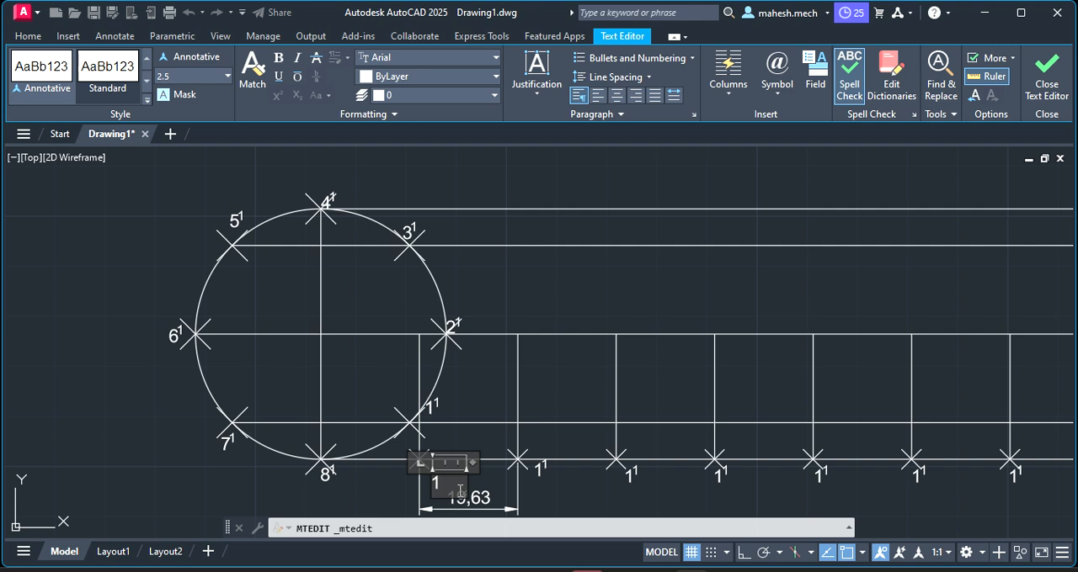
pyautogui.click(538, 470)
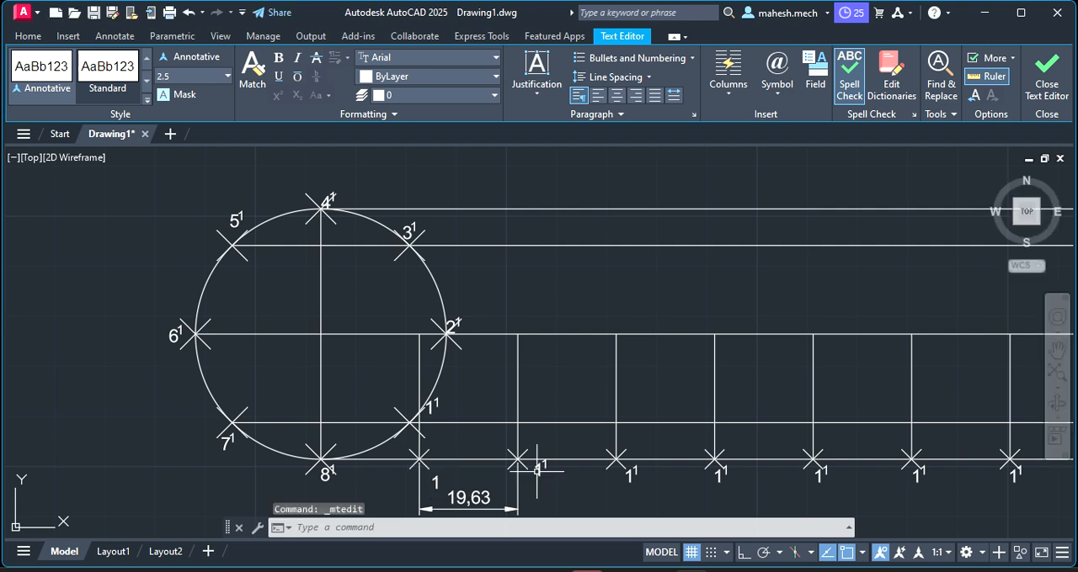
# Replace the label at the second base-line division point with a plain 2
pyautogui.click(538, 468)
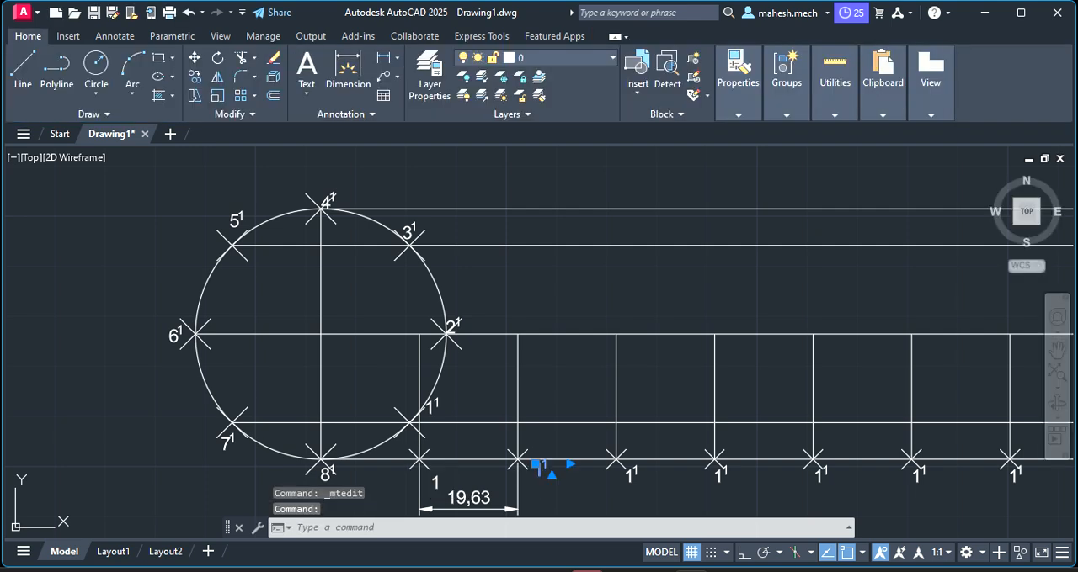
pyautogui.doubleClick(539, 470)
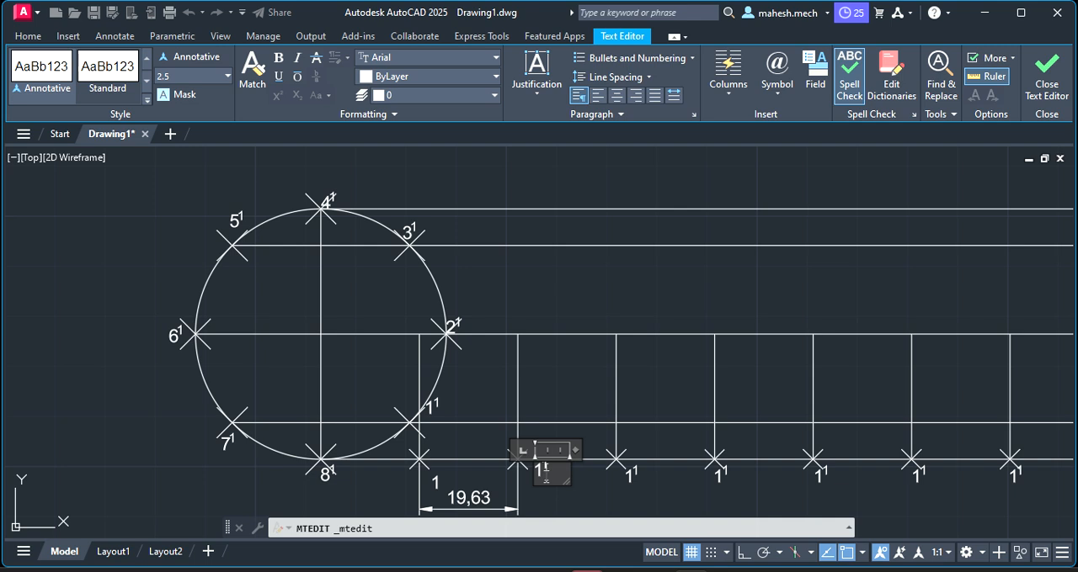
pyautogui.write('2')
pyautogui.click(631, 469)
# Replace the label at the third base-line division point with a plain 3
pyautogui.click(633, 468)
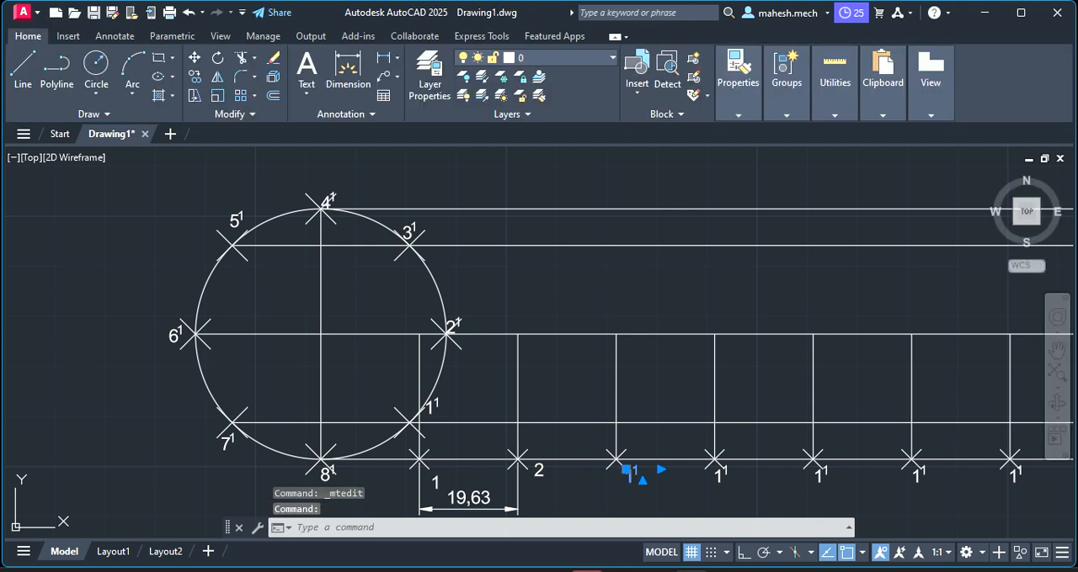
pyautogui.doubleClick(633, 470)
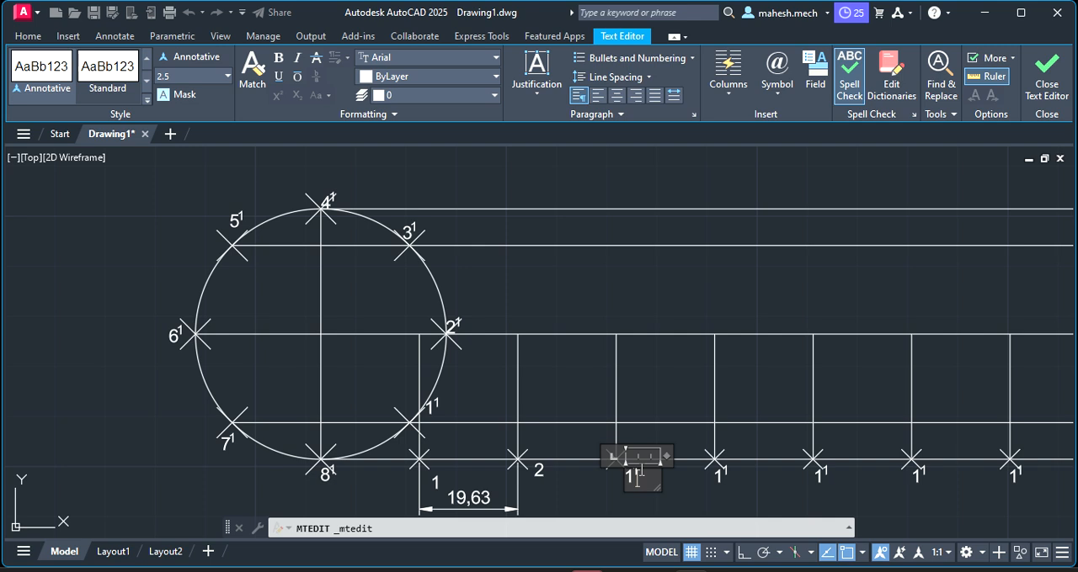
pyautogui.press('BackSpace')
pyautogui.click(718, 472)
# Replace the label at the fourth base-line division point with a plain 4
pyautogui.doubleClick(722, 472)
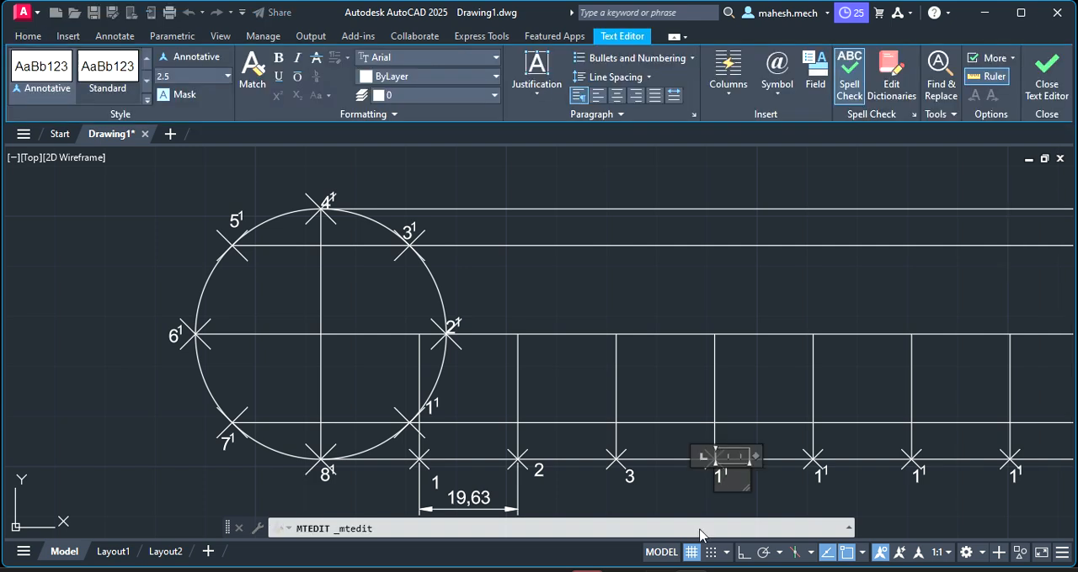
pyautogui.press('BackSpace')
pyautogui.write('4')
pyautogui.click(816, 470)
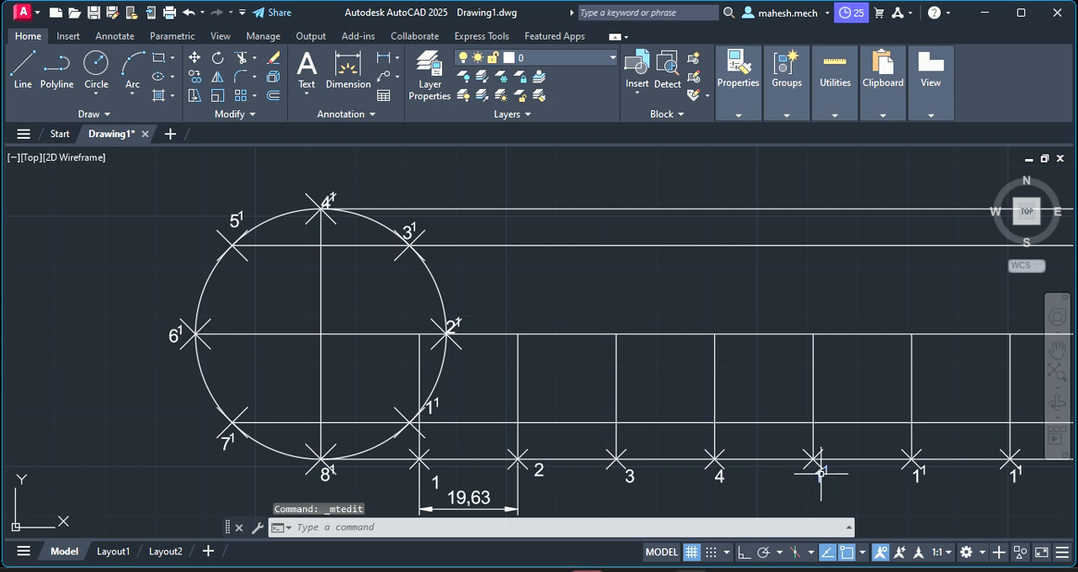
# Replace the label at the fifth base-line division point with a plain 5
pyautogui.doubleClick(824, 477)
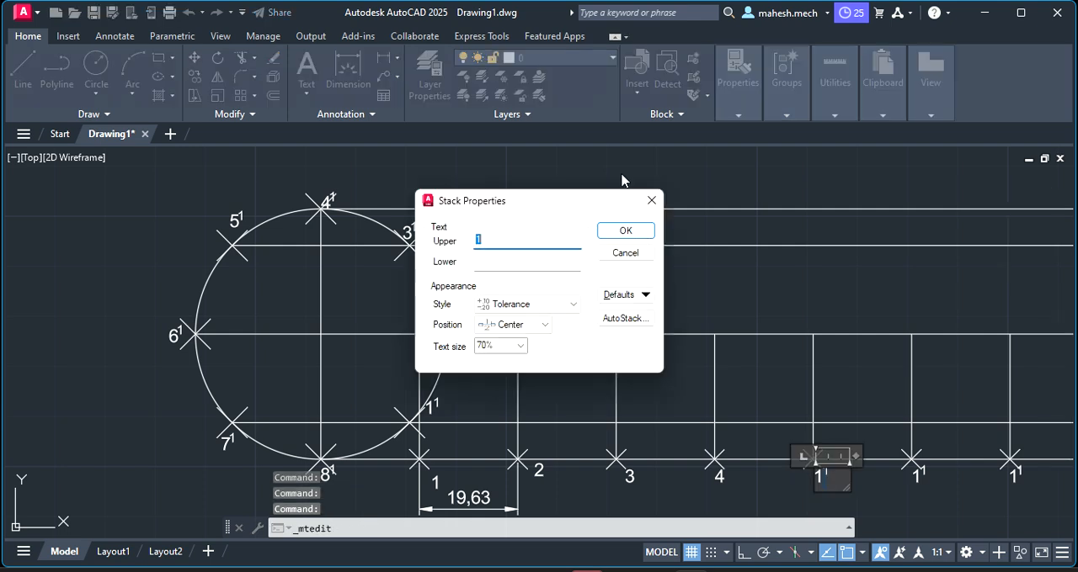
pyautogui.click(651, 200)
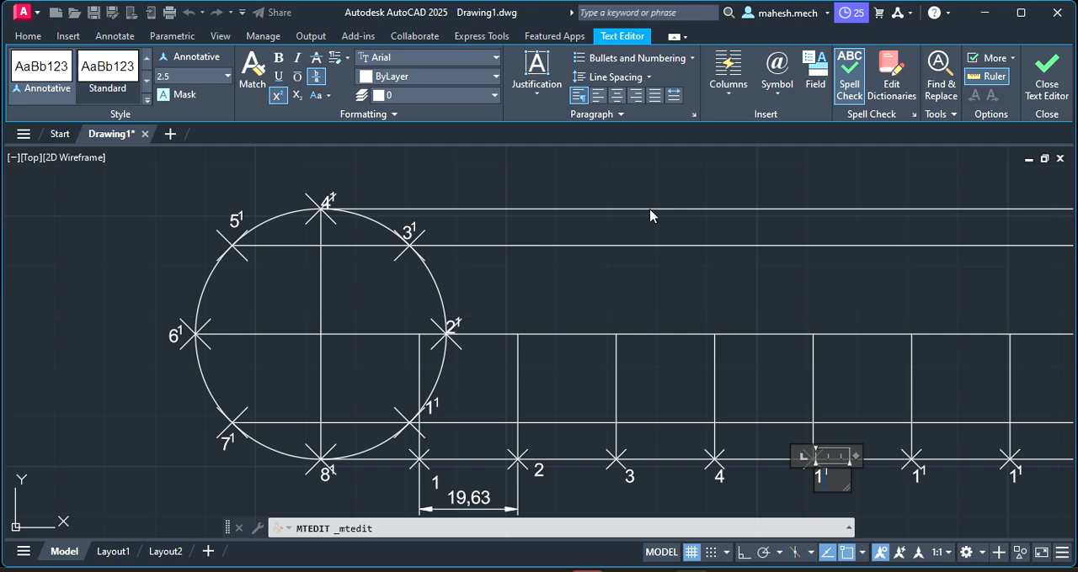
pyautogui.press('Right')
pyautogui.press('BackSpace')
pyautogui.press('BackSpace')
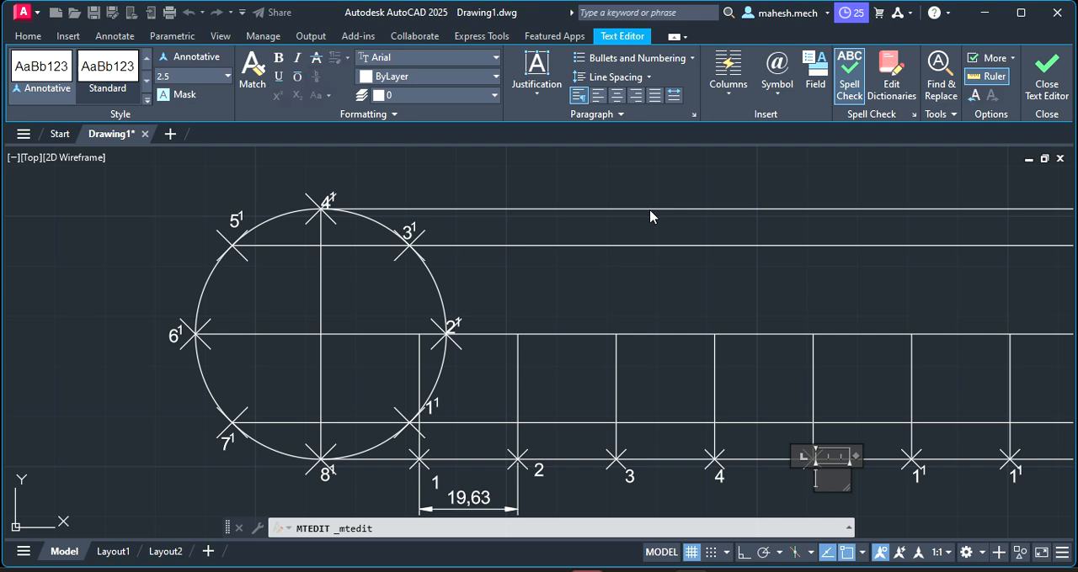
pyautogui.write('5')
pyautogui.click(918, 470)
# Replace the label at the sixth base-line division point with a plain 6
pyautogui.click(918, 470)
pyautogui.doubleClick(925, 470)
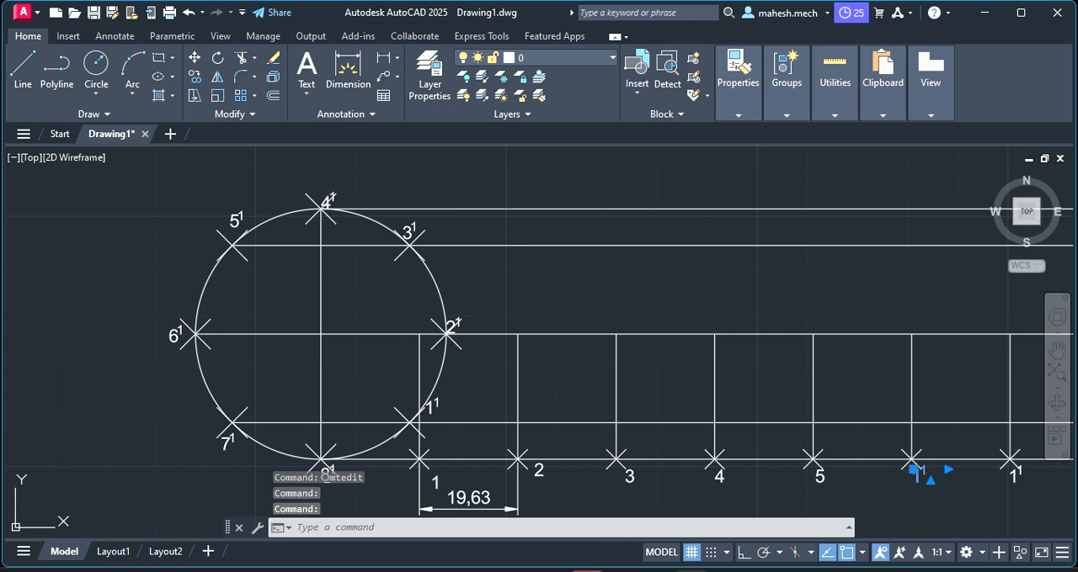
pyautogui.doubleClick(928, 473)
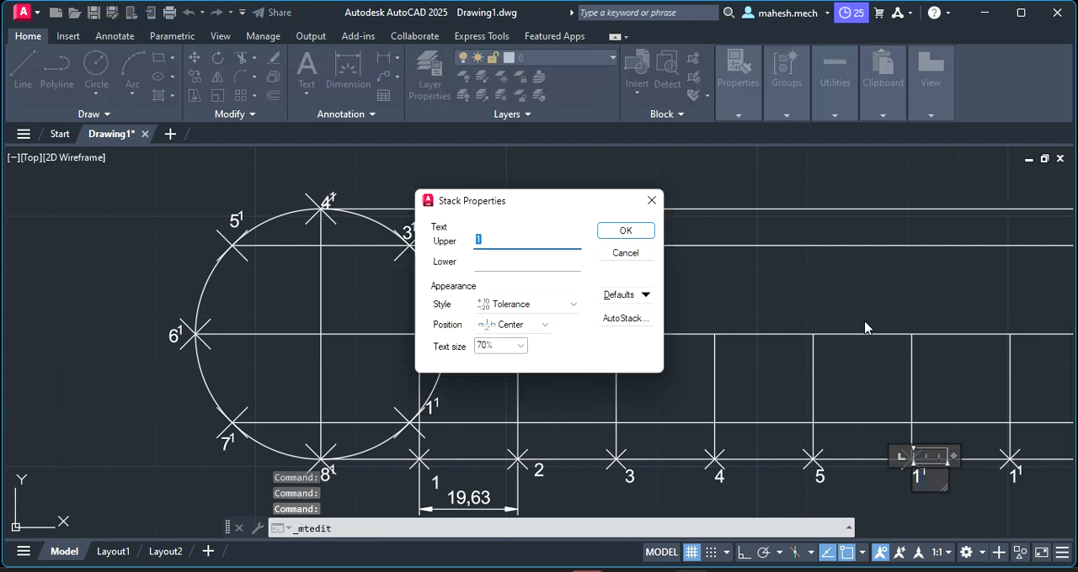
pyautogui.click(651, 202)
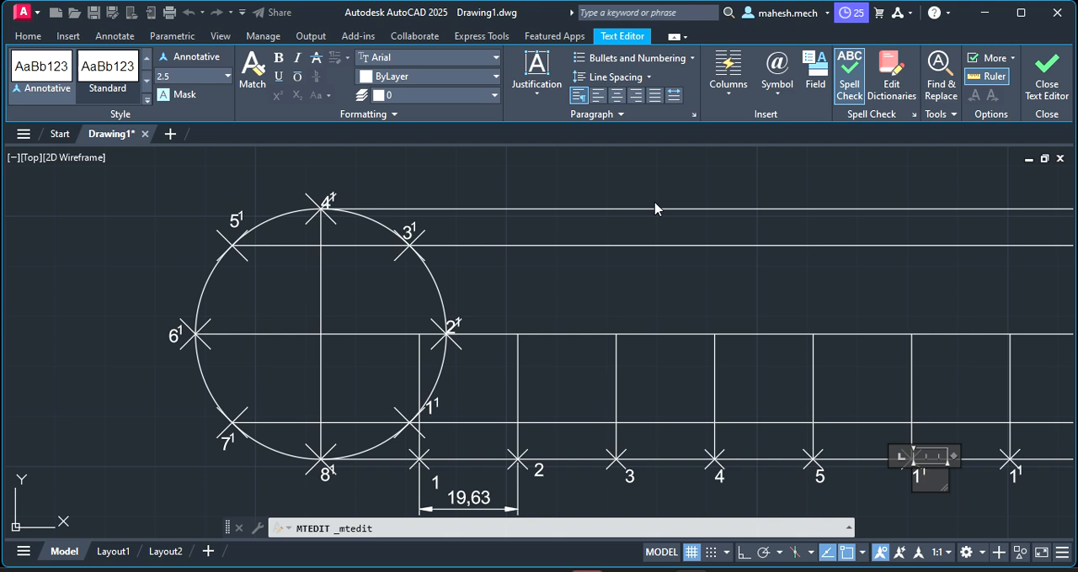
pyautogui.press('BackSpace')
pyautogui.click(660, 492)
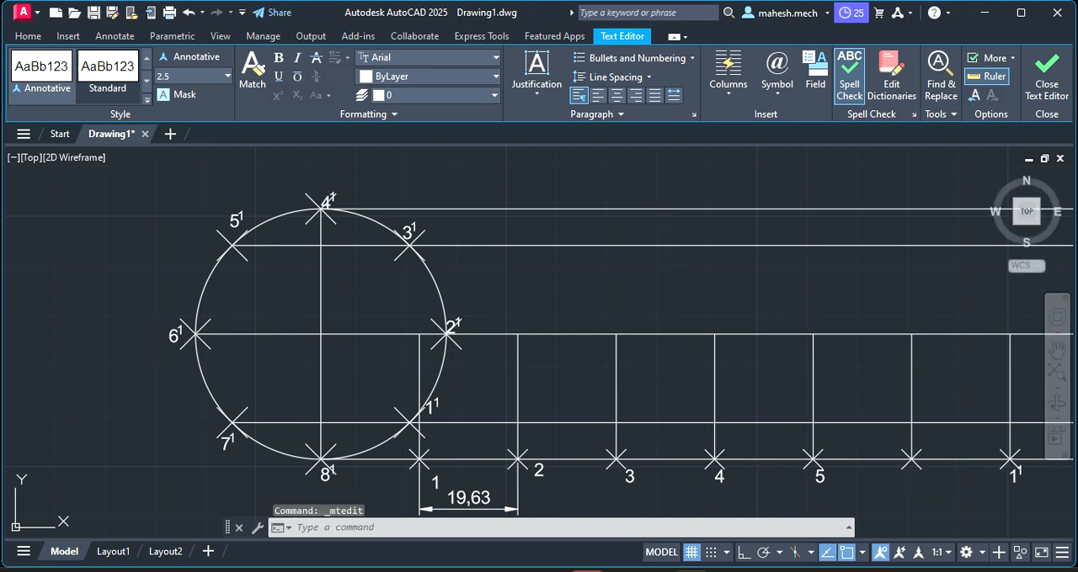
# Replace the label at the seventh base-line division point with a plain 7
pyautogui.rightClick(674, 262)
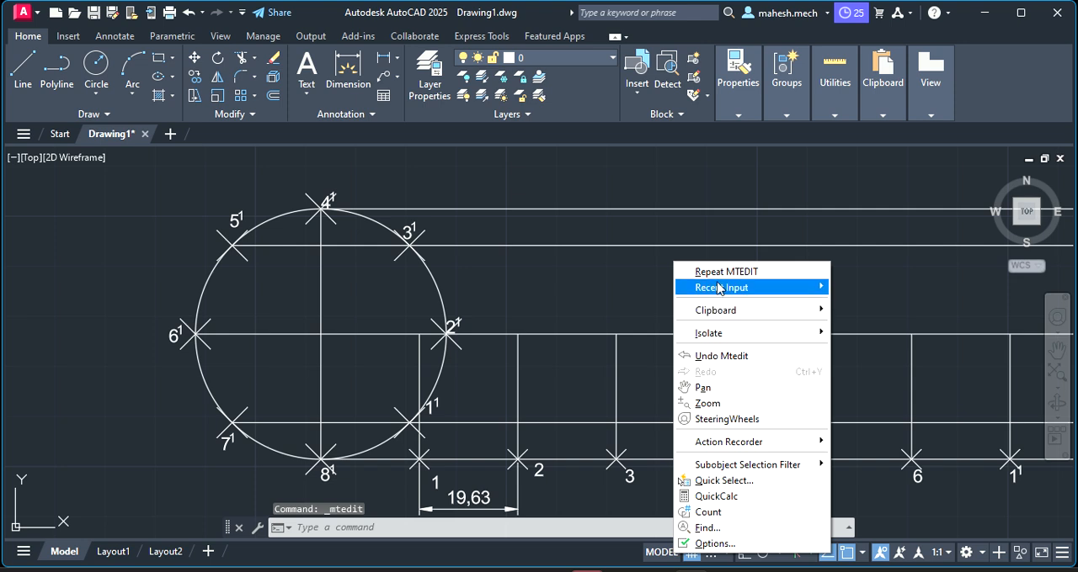
pyautogui.click(702, 387)
pyautogui.moveTo(749, 313); pyautogui.dragTo(502, 301)
pyautogui.press('Escape')
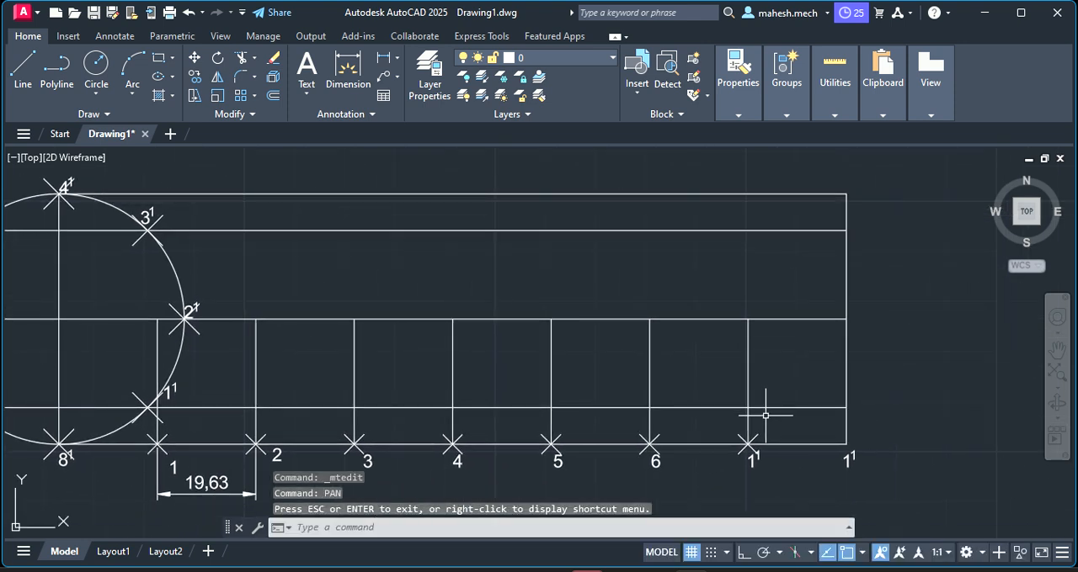
pyautogui.click(752, 450)
pyautogui.click(757, 456)
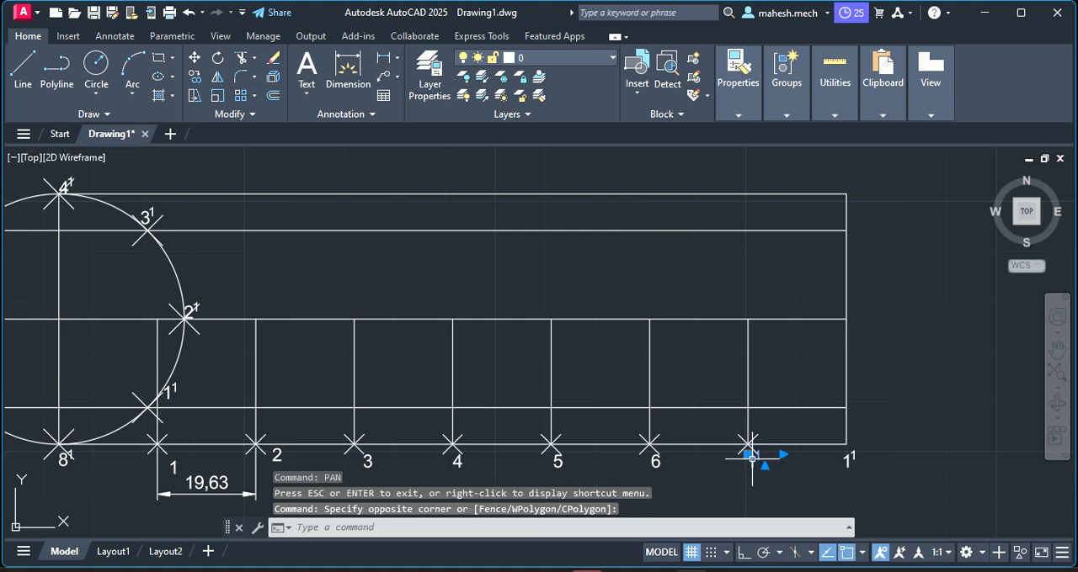
pyautogui.doubleClick(753, 459)
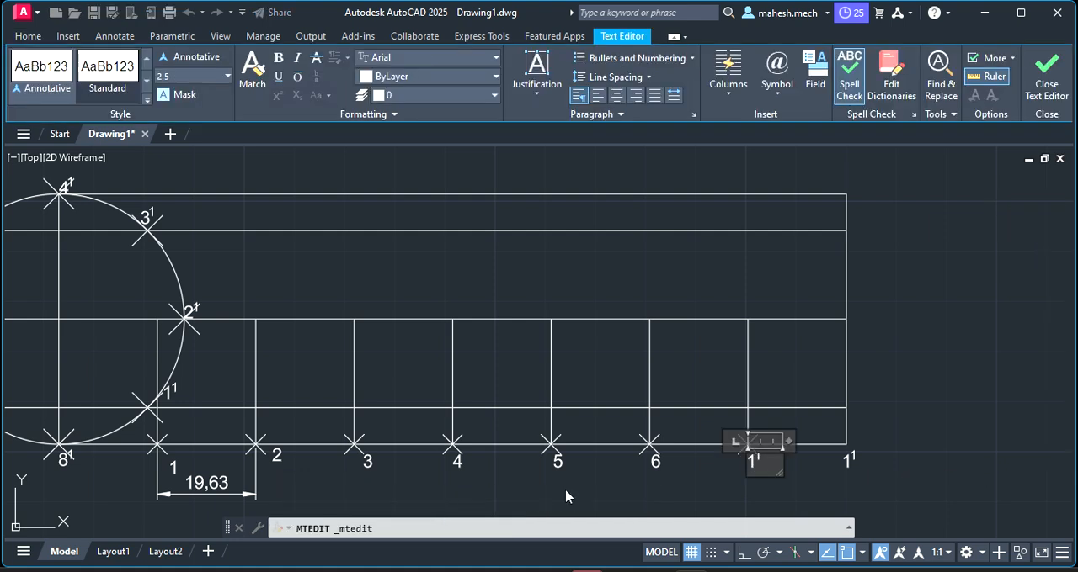
pyautogui.press('BackSpace')
pyautogui.click(847, 457)
# Replace the label at the far end of the base line with a plain 8
pyautogui.click(847, 457)
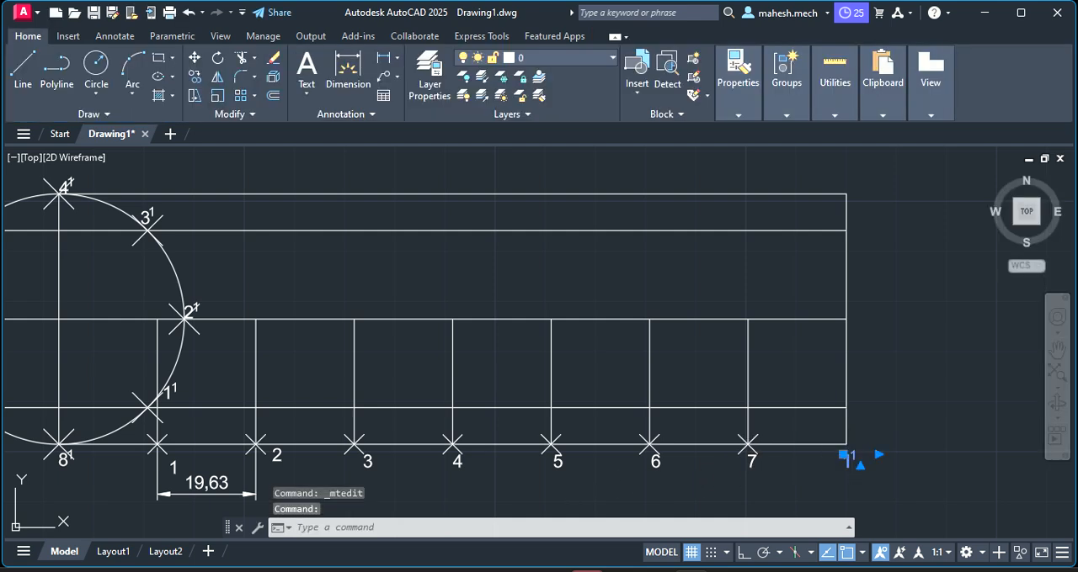
pyautogui.doubleClick(851, 459)
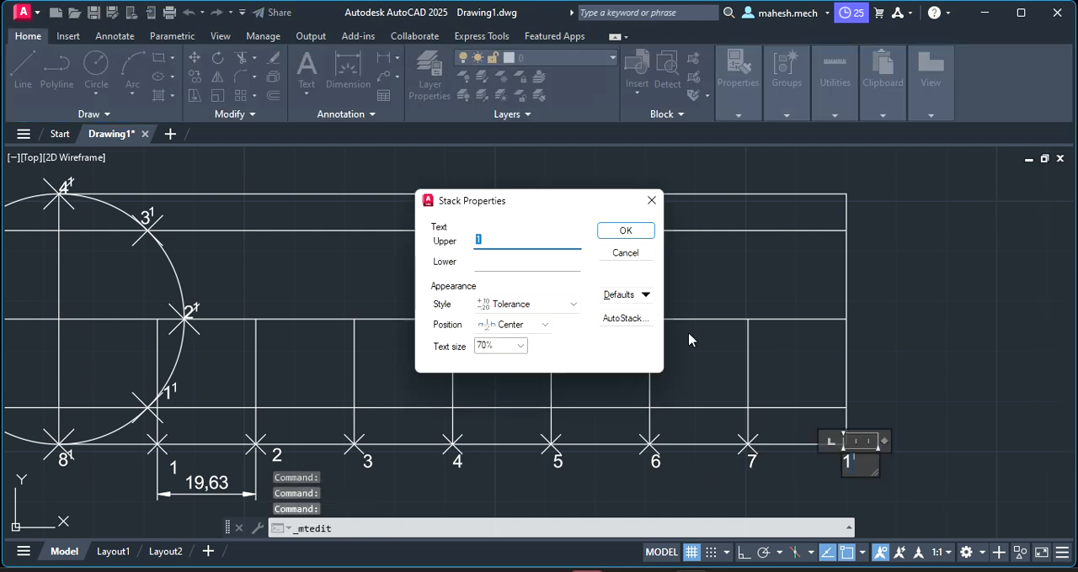
pyautogui.click(661, 200)
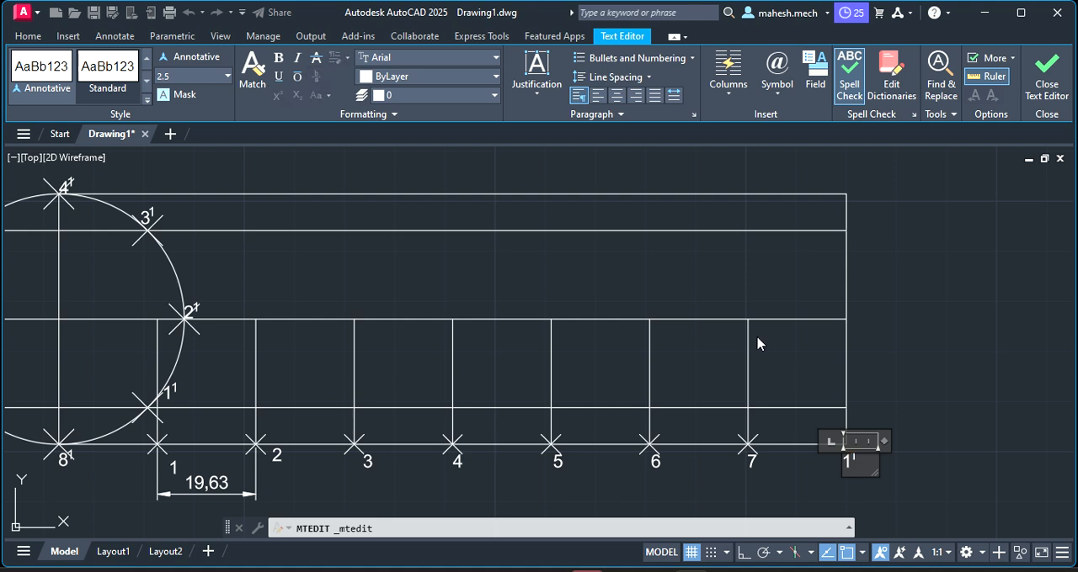
pyautogui.press('BackSpace')
pyautogui.write('8')
pyautogui.click(354, 492)
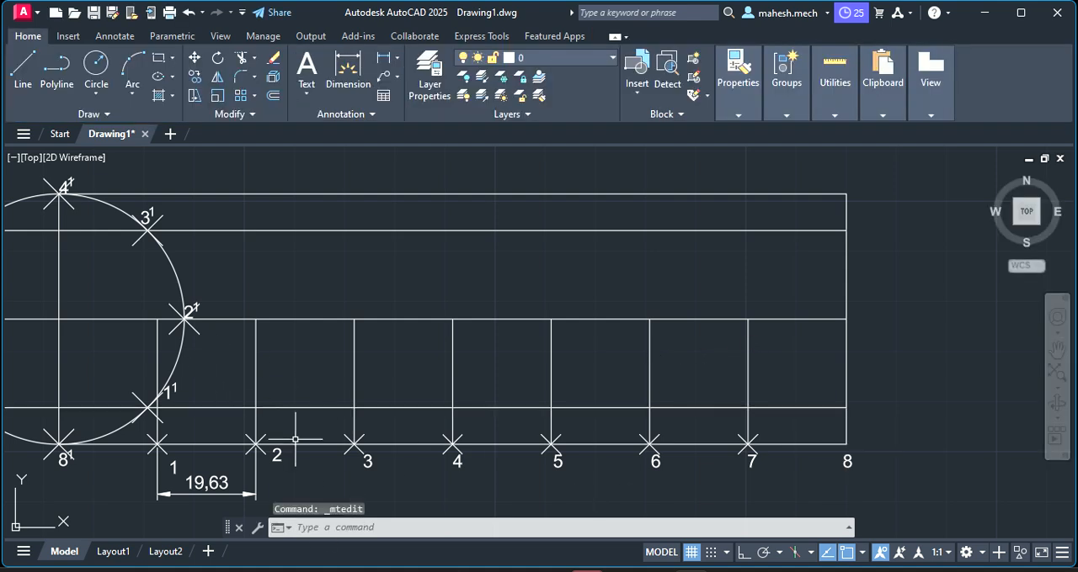
# Bring the whole generating circle and the numbered base line into view
pyautogui.rightClick(337, 172)
pyautogui.moveTo(419, 32)
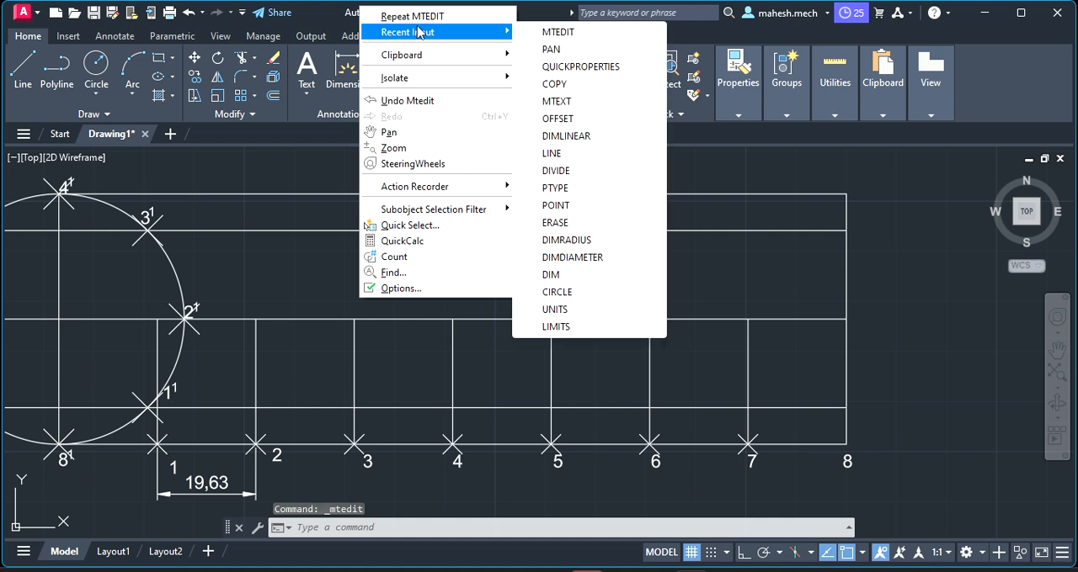
pyautogui.click(578, 49)
pyautogui.moveTo(267, 272)
pyautogui.mouseDown()
pyautogui.moveTo(421, 295)
pyautogui.moveTo(402, 271)
pyautogui.mouseUp()
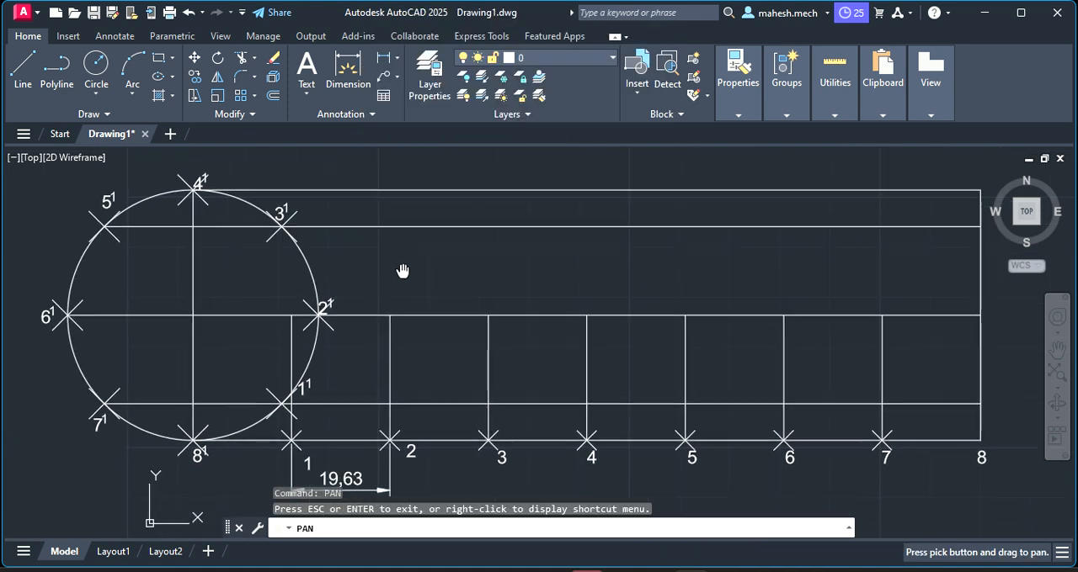
pyautogui.press('Escape')
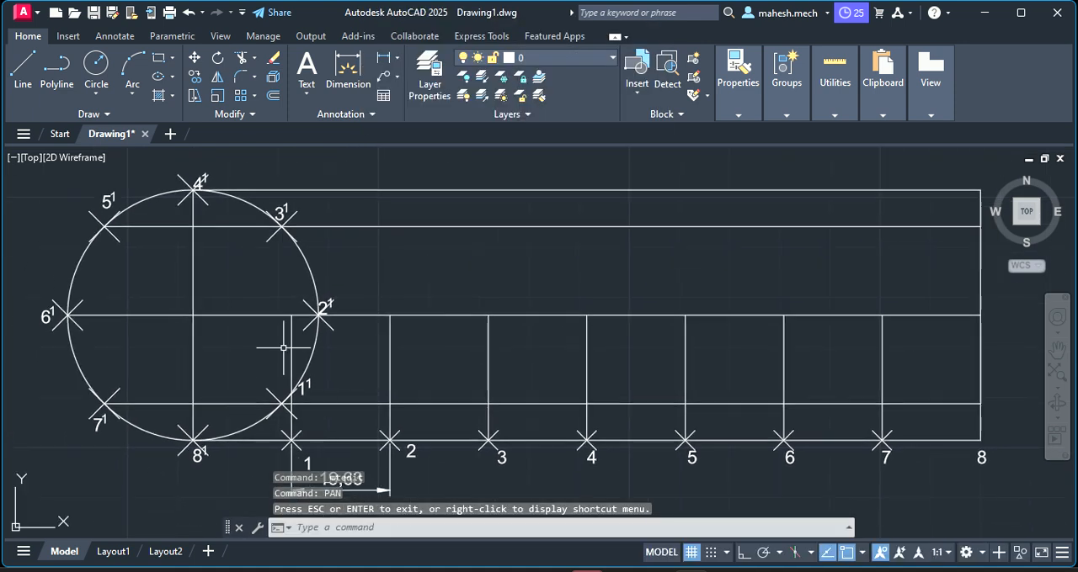
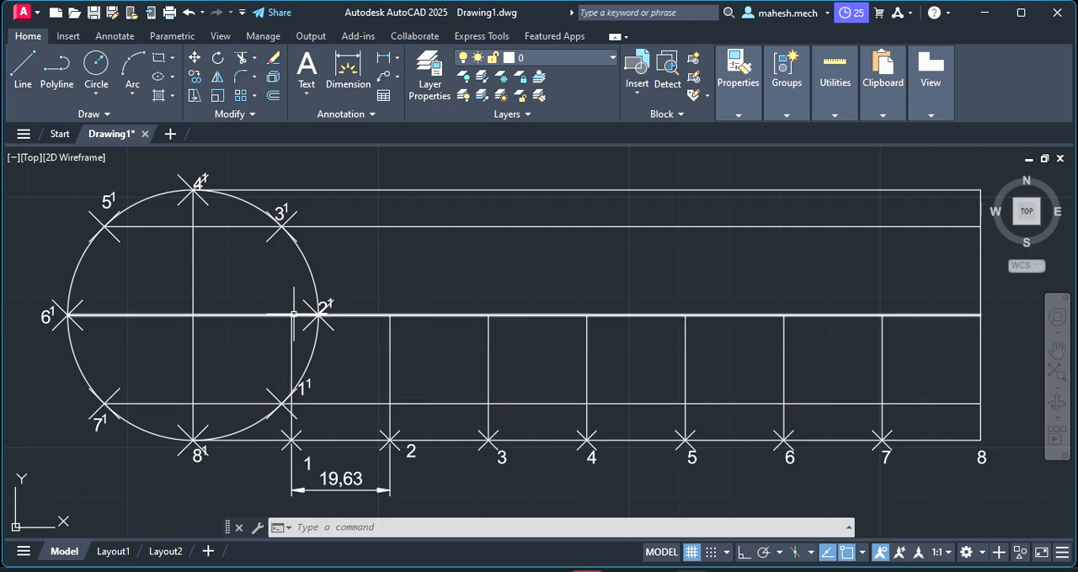
pyautogui.click(308, 85)
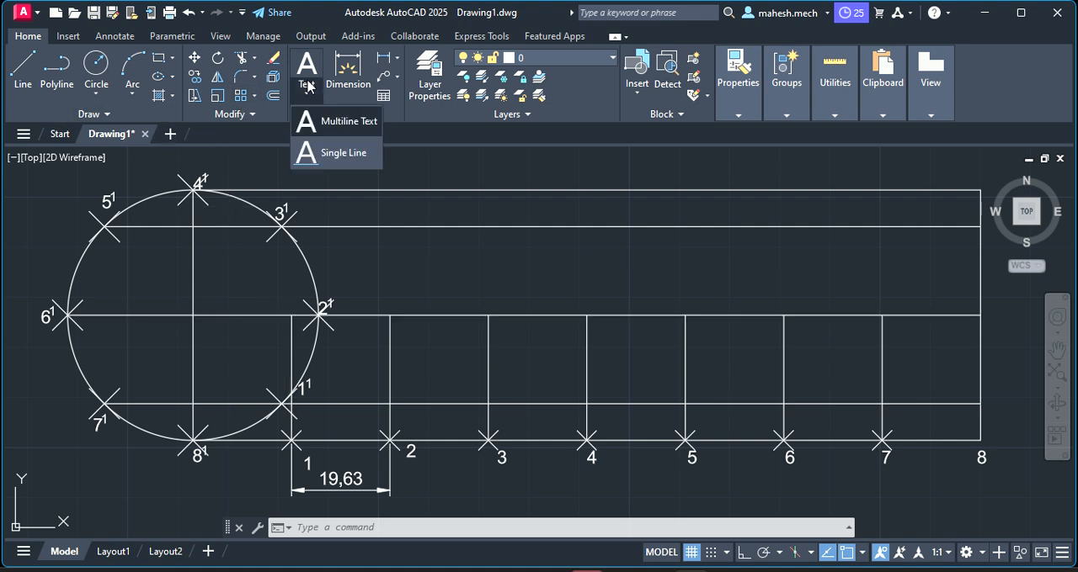
pyautogui.click(336, 126)
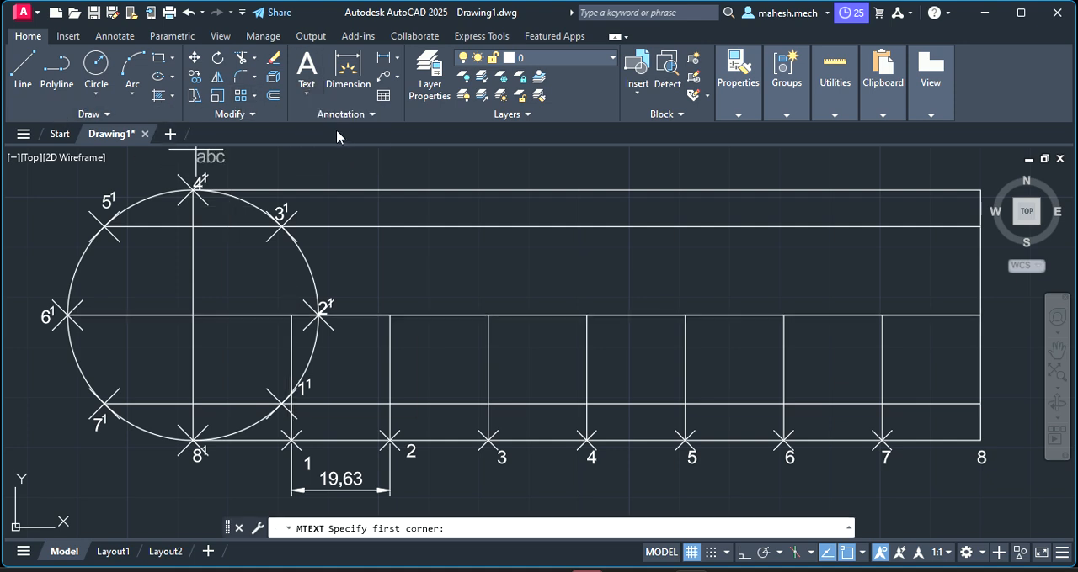
pyautogui.click(279, 298)
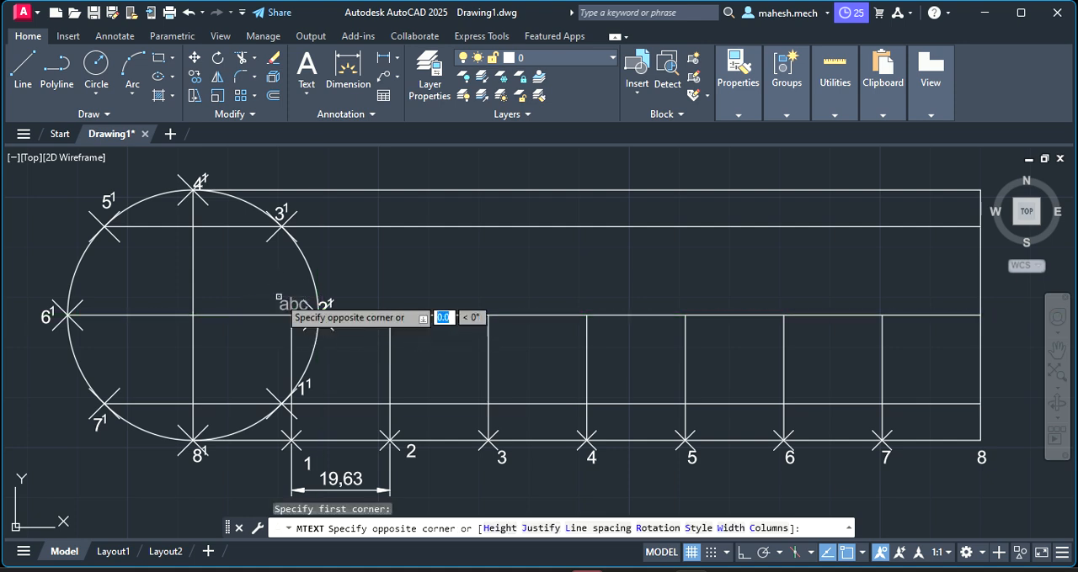
pyautogui.click(279, 297)
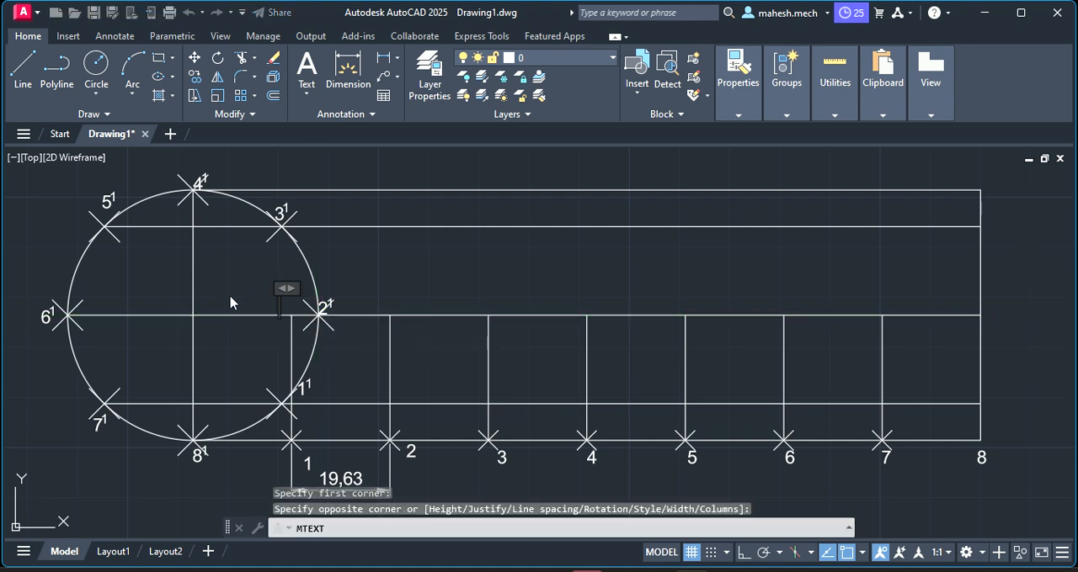
pyautogui.click(295, 303)
pyautogui.click(295, 303)
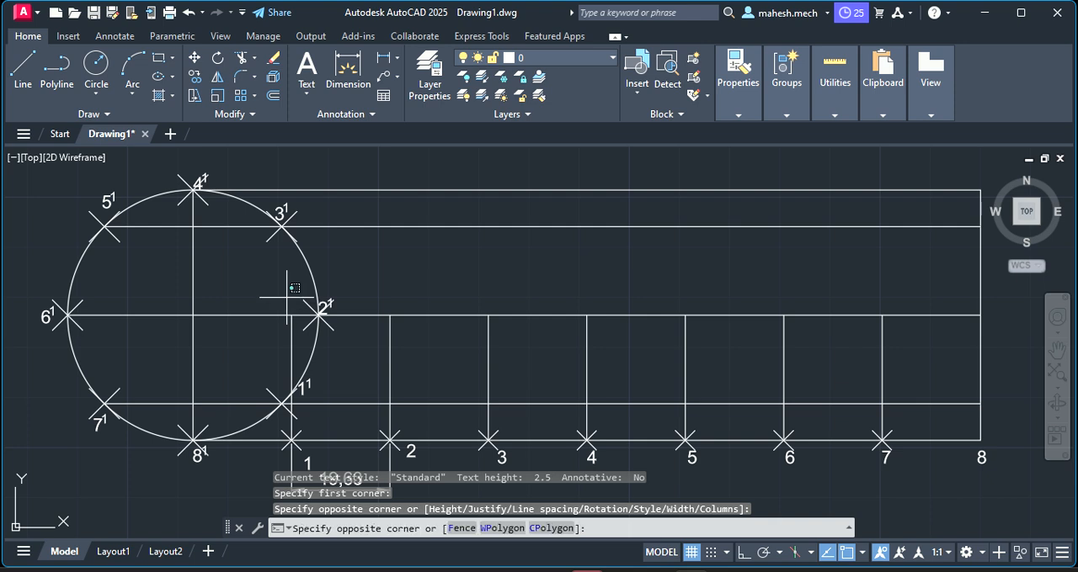
# Add a multiline text label c1 just above the circle's centre line, at the top of the first vertical division line
pyautogui.click(307, 68)
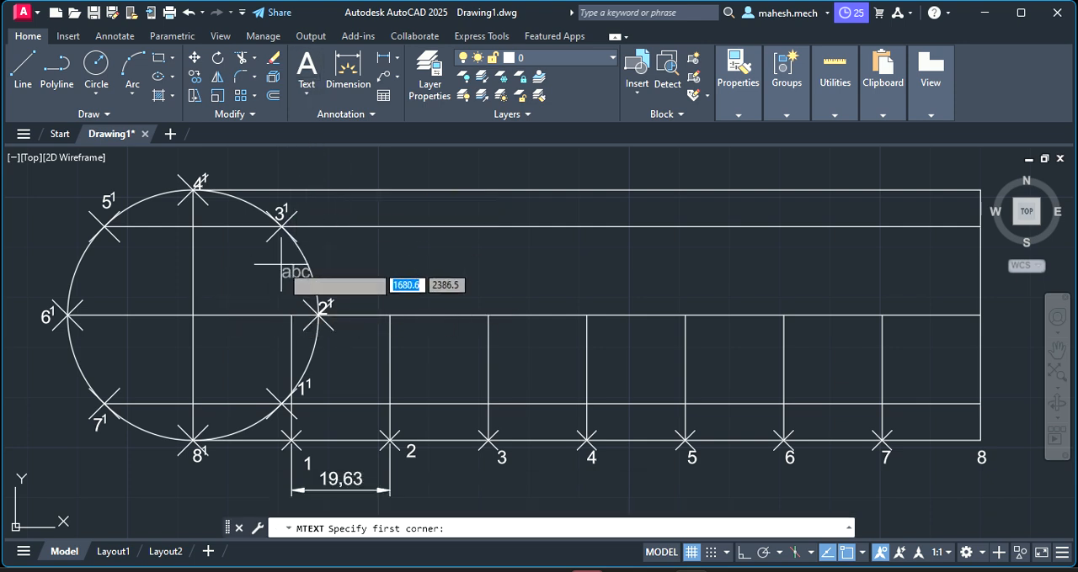
pyautogui.click(278, 298)
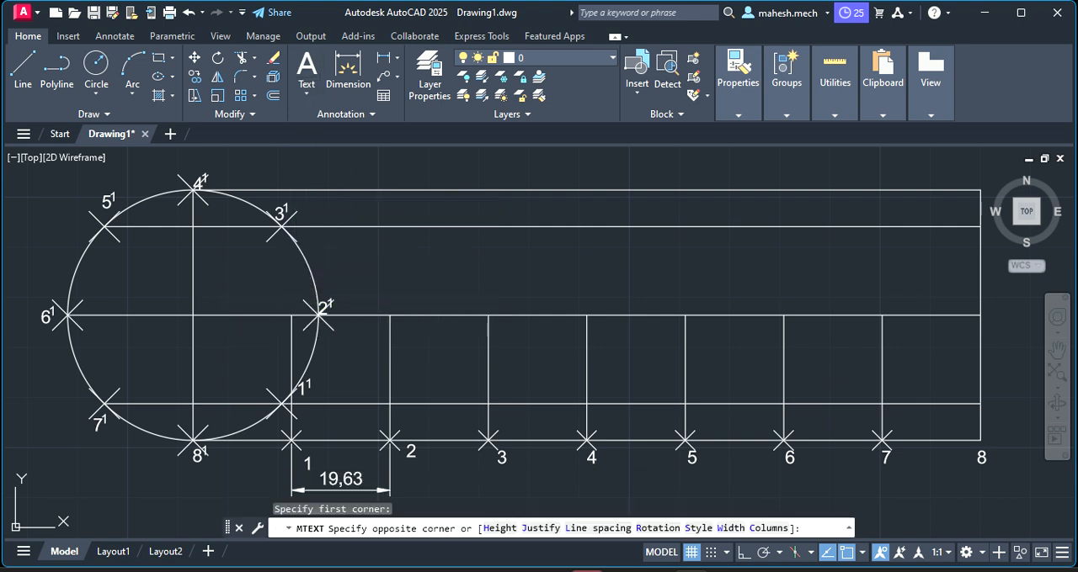
pyautogui.click(281, 301)
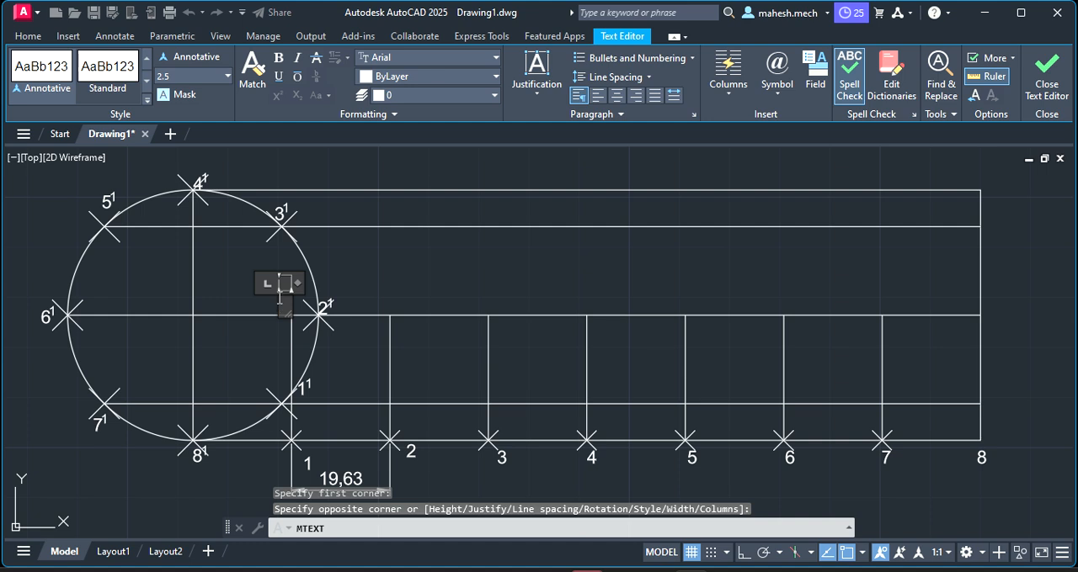
pyautogui.write('c1')
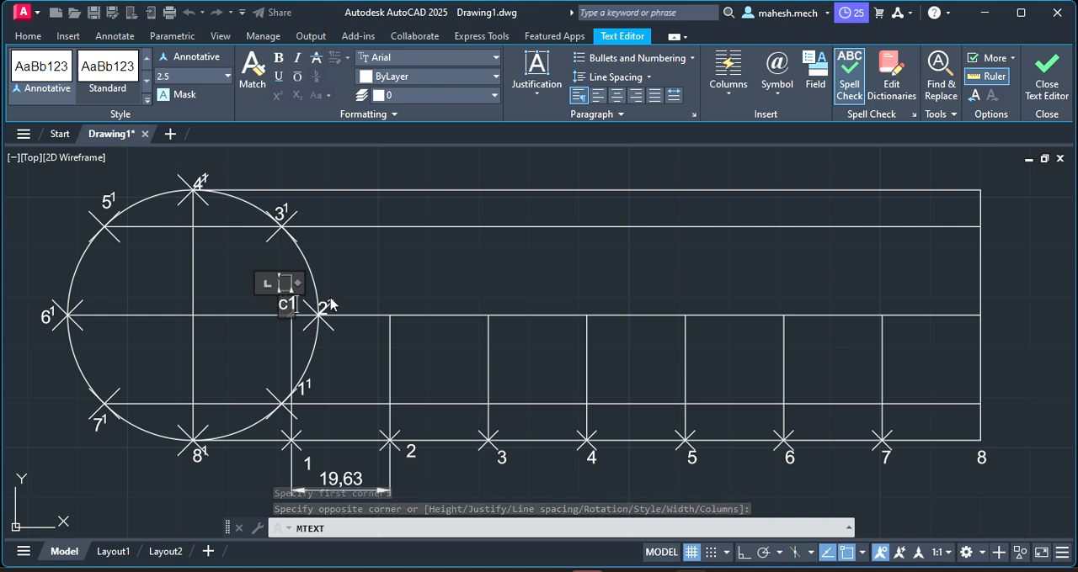
pyautogui.click(394, 294)
# Copy the c1 label along the centre line to the tops of division lines 2 through 7 and beside the far end line
pyautogui.click(287, 303)
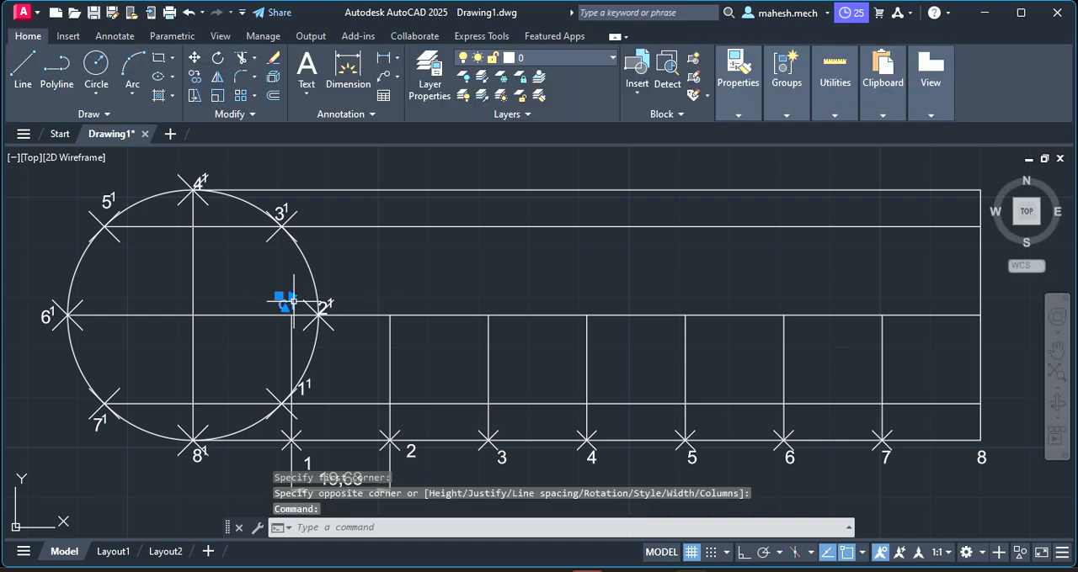
pyautogui.rightClick(297, 306)
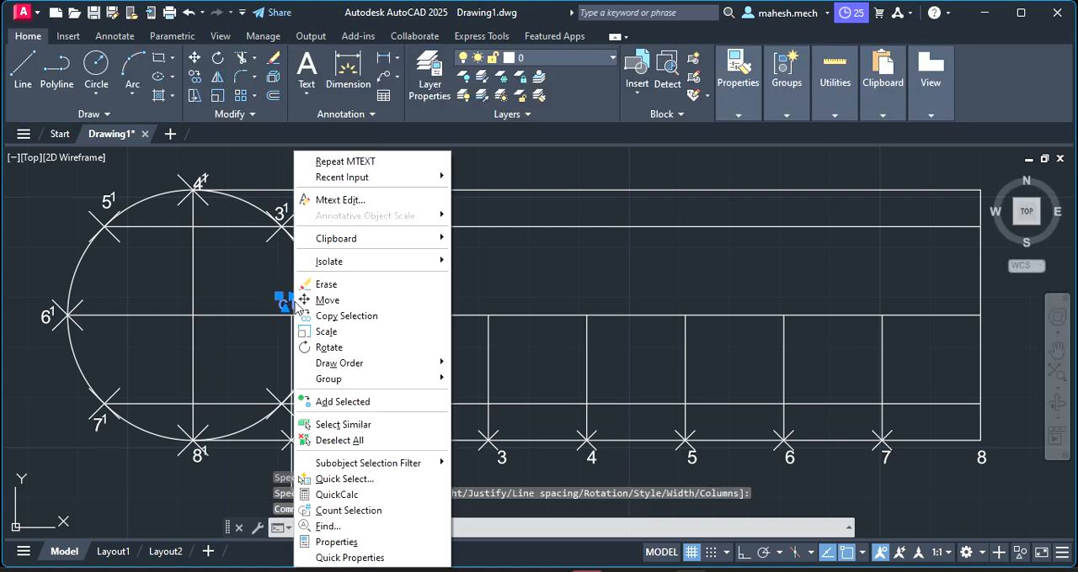
pyautogui.click(366, 316)
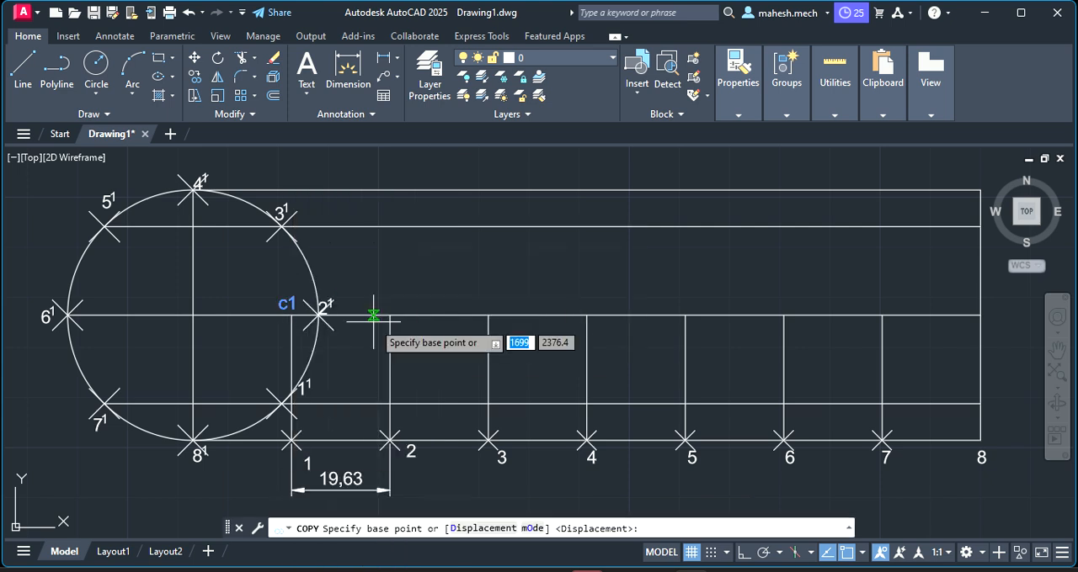
pyautogui.click(289, 307)
pyautogui.click(390, 307)
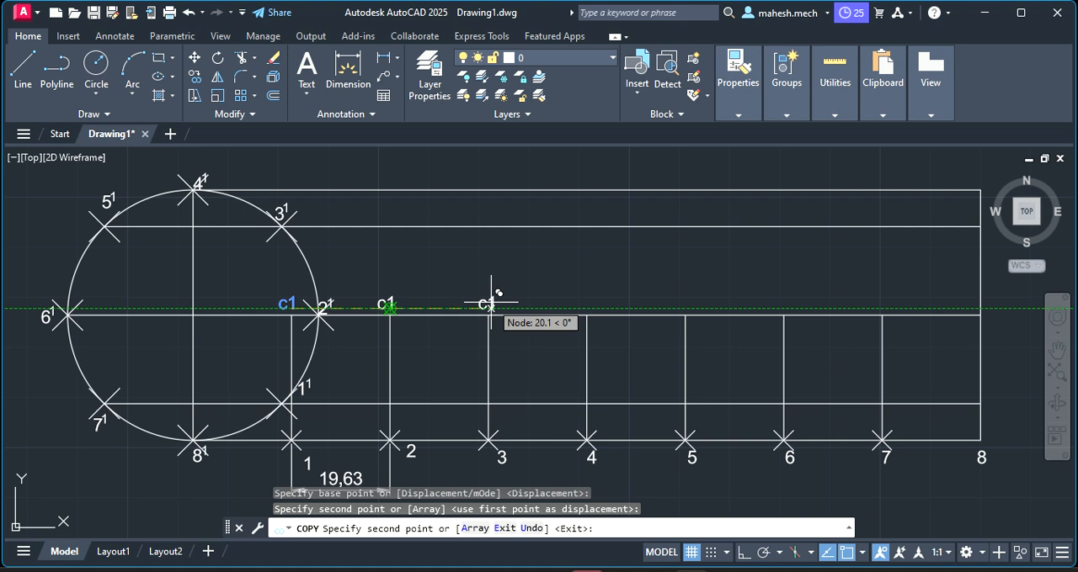
pyautogui.click(489, 305)
pyautogui.click(588, 307)
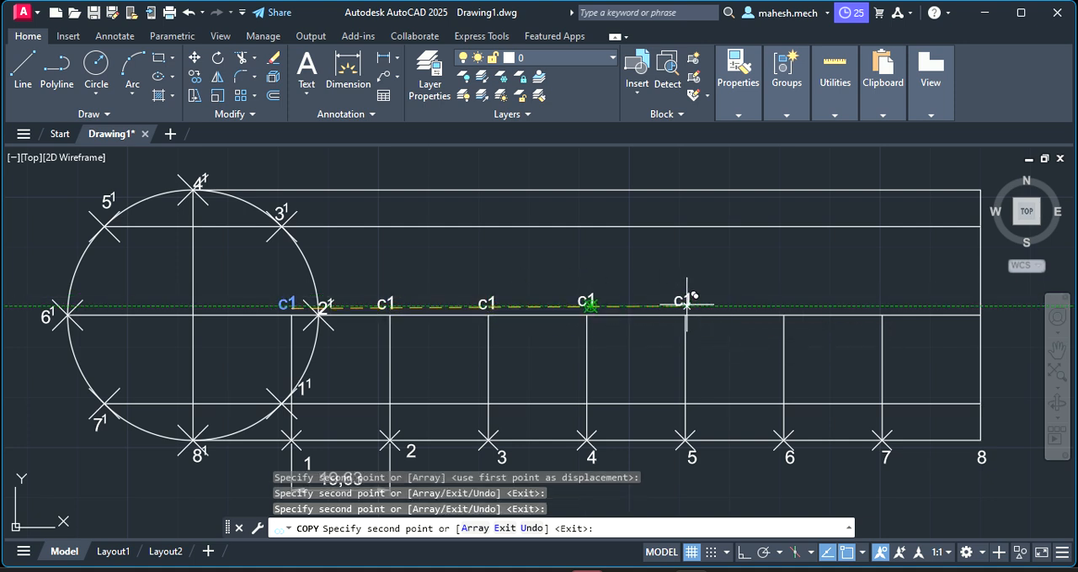
pyautogui.click(686, 305)
pyautogui.click(786, 304)
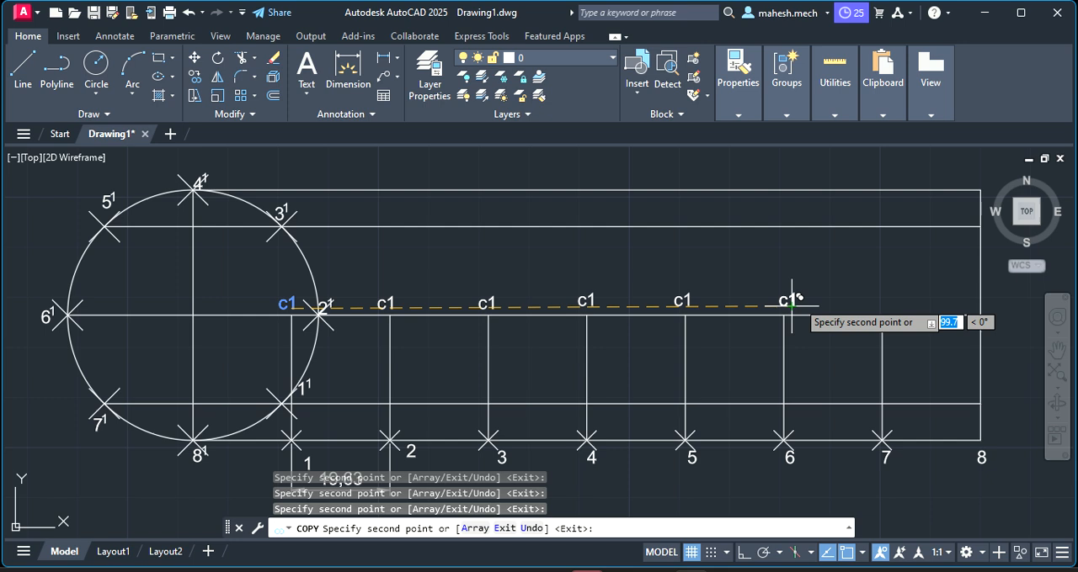
pyautogui.click(881, 305)
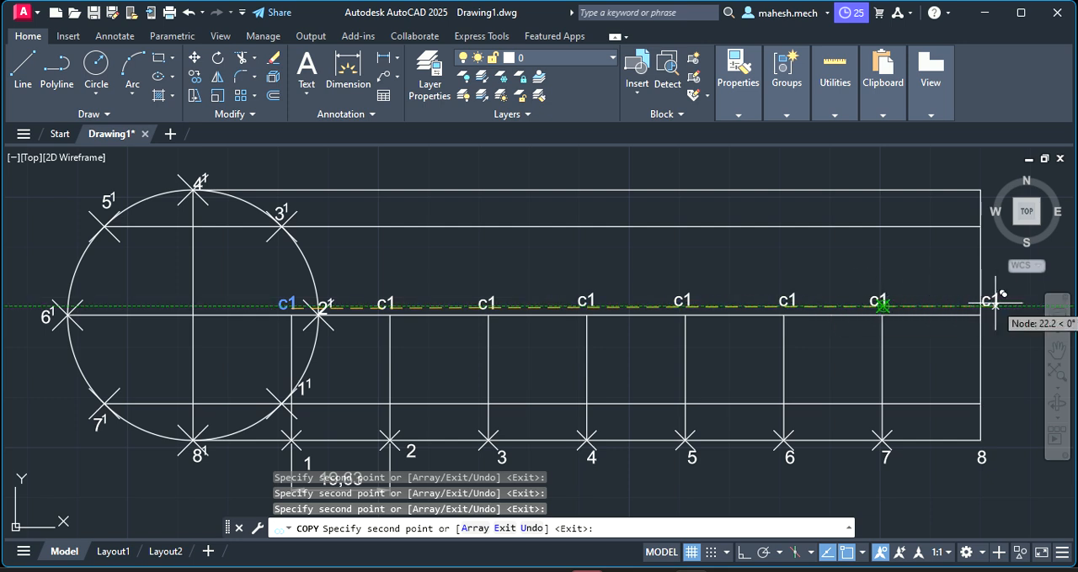
pyautogui.click(1004, 306)
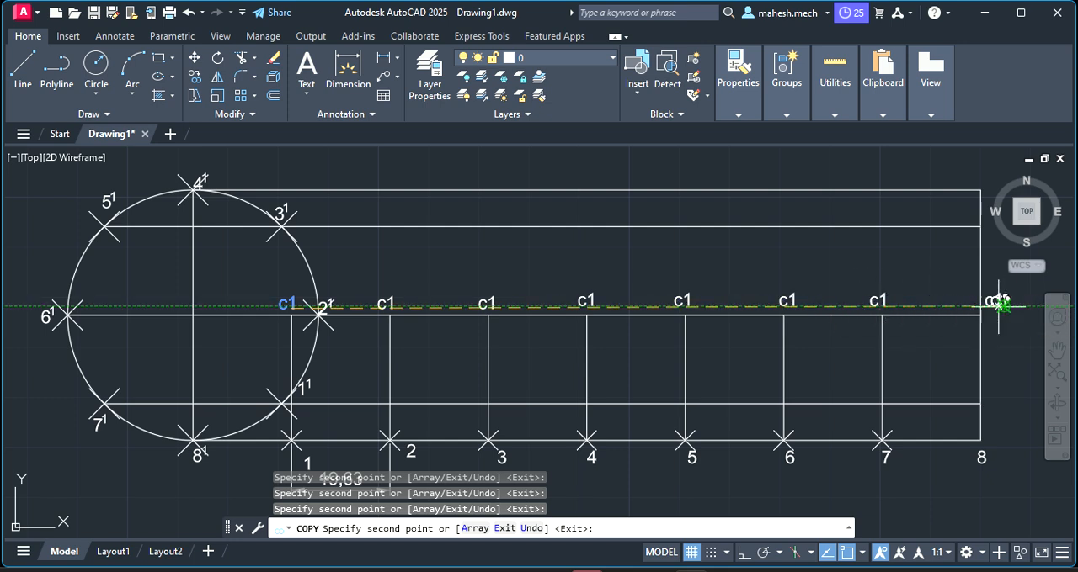
pyautogui.press('Escape')
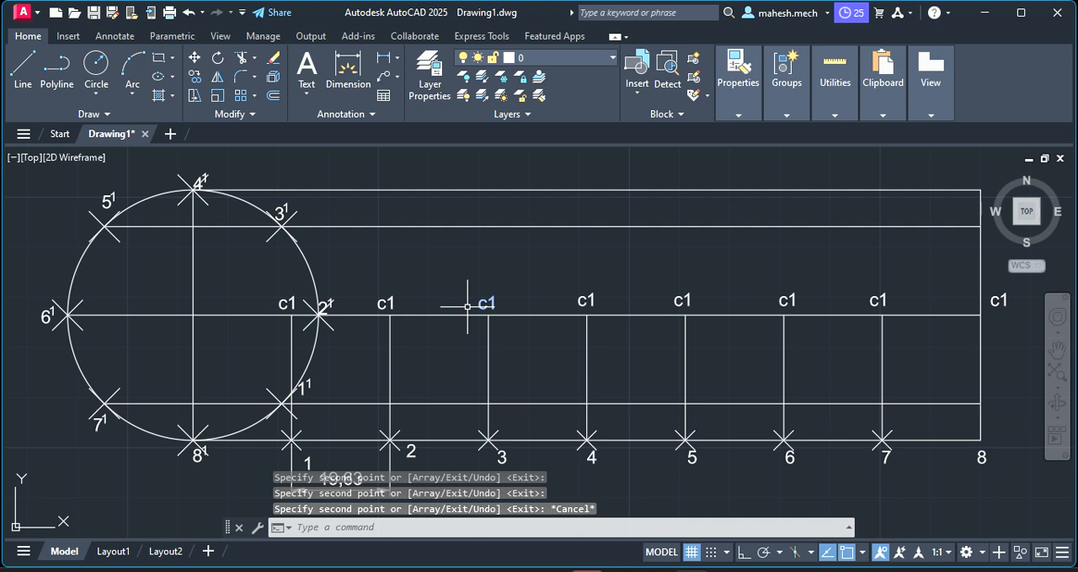
pyautogui.click(280, 310)
pyautogui.press('Escape')
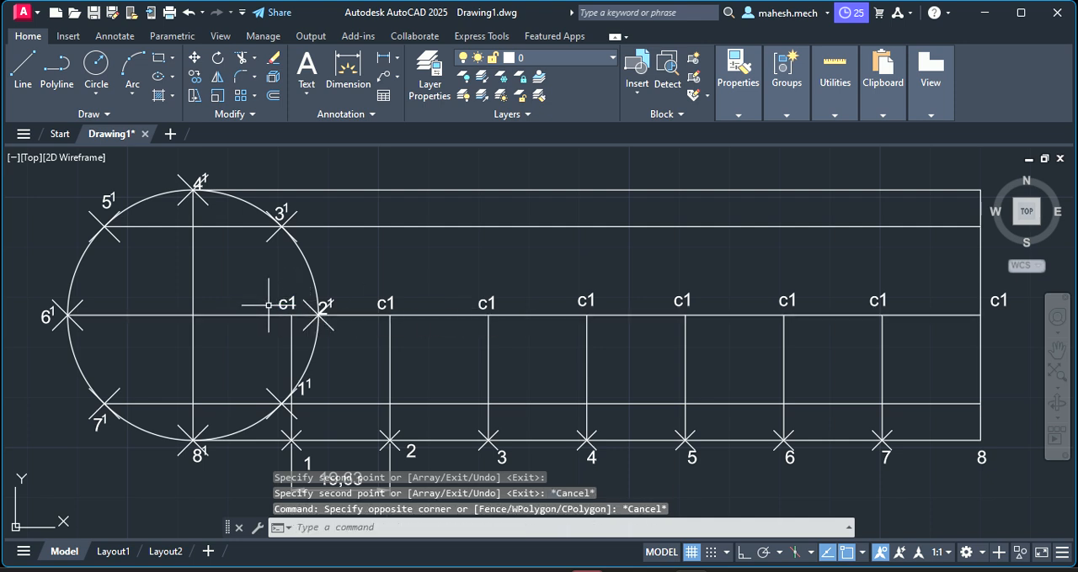
pyautogui.click(286, 303)
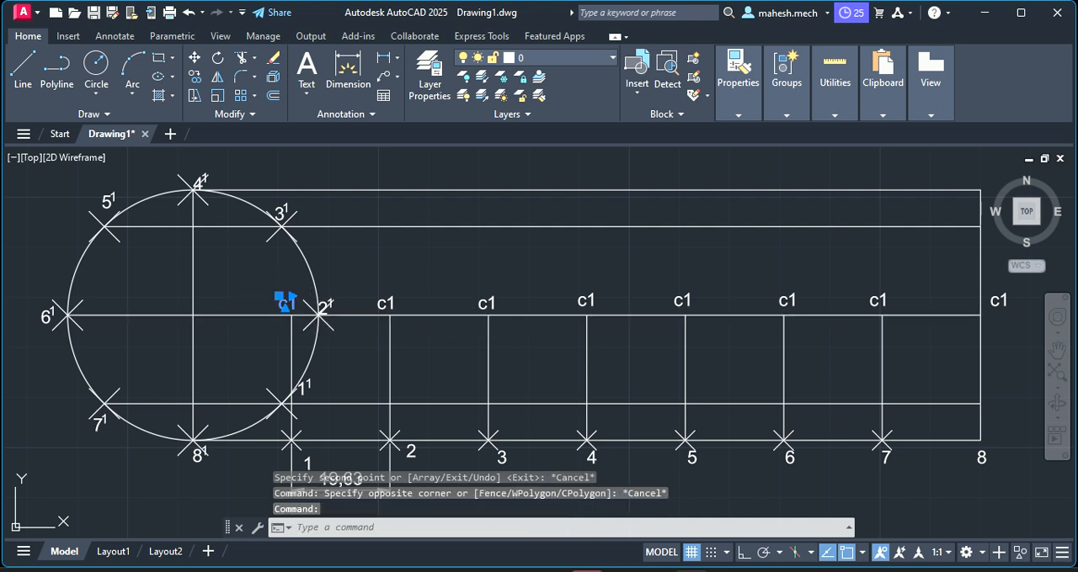
pyautogui.doubleClick(286, 301)
pyautogui.click(406, 304)
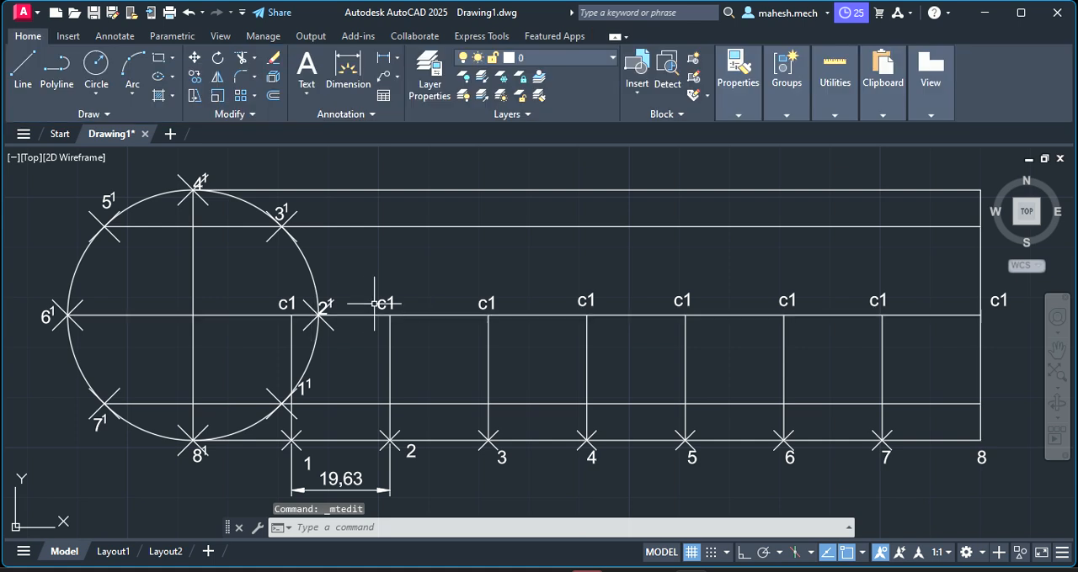
# Change the copied centre-line label above division point 2 to c2
pyautogui.click(387, 301)
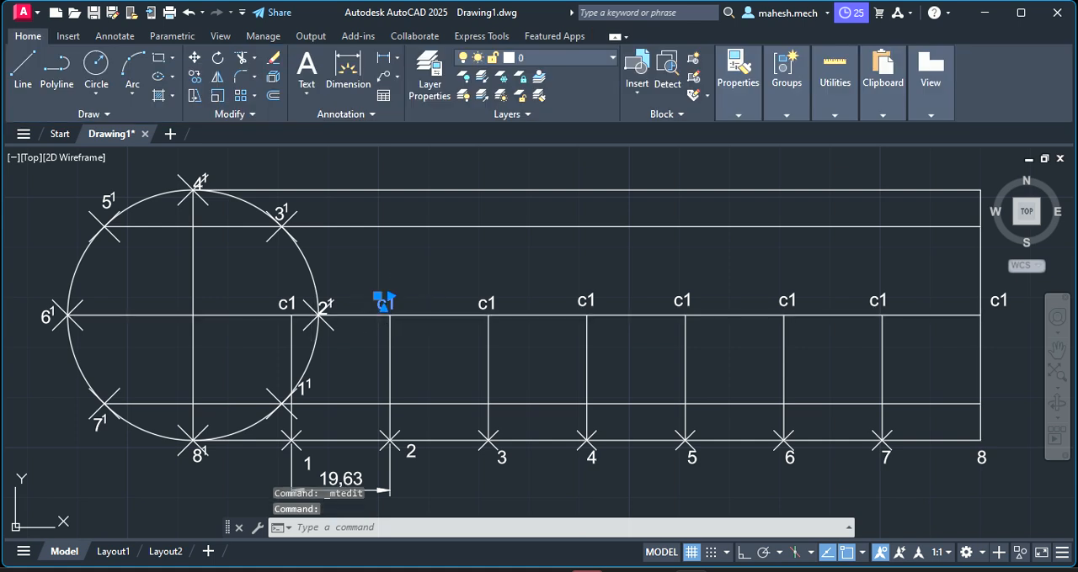
pyautogui.click(358, 300)
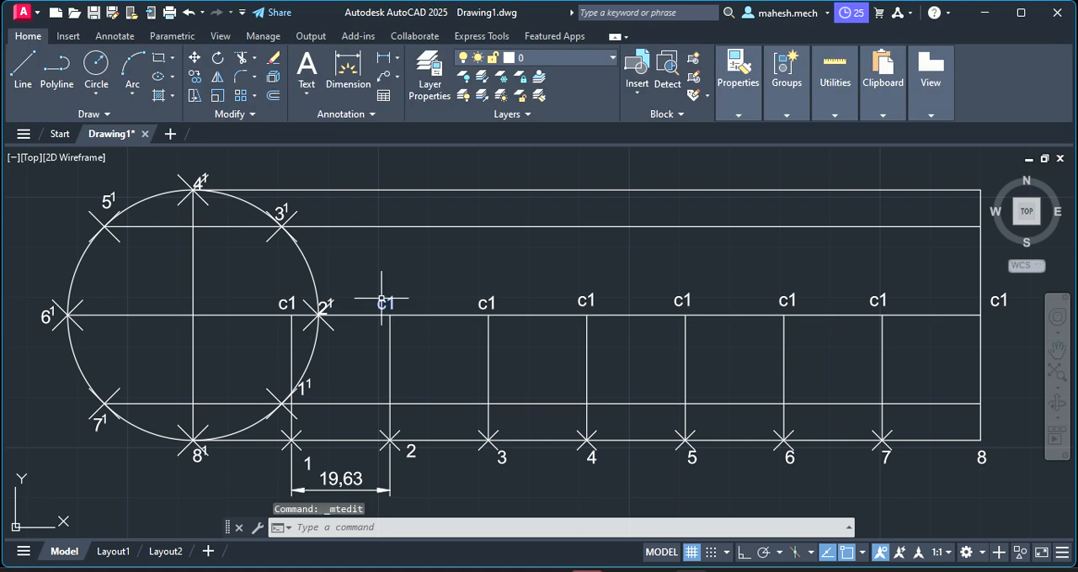
pyautogui.doubleClick(389, 302)
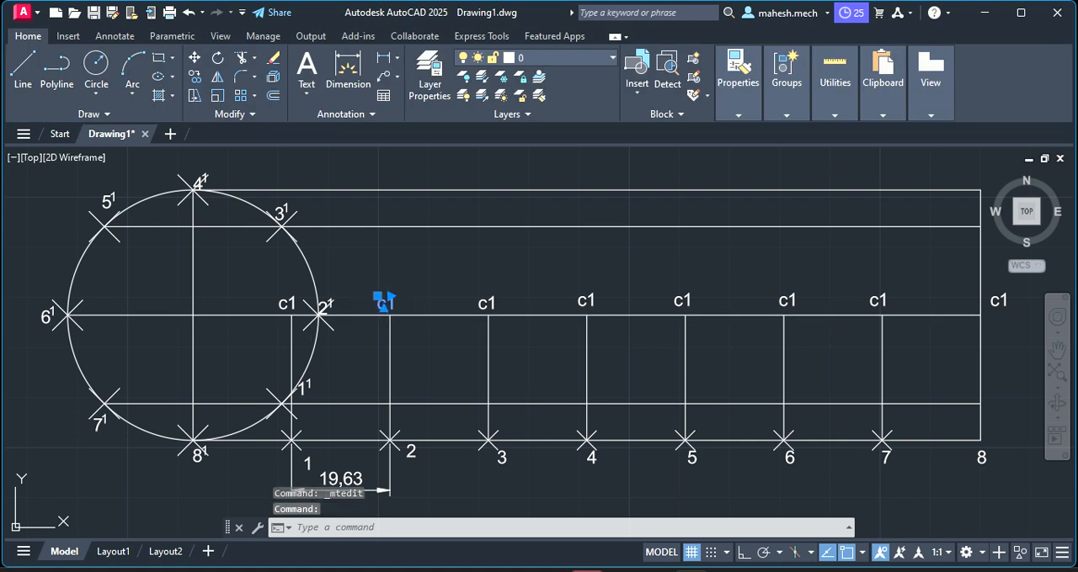
pyautogui.doubleClick(385, 304)
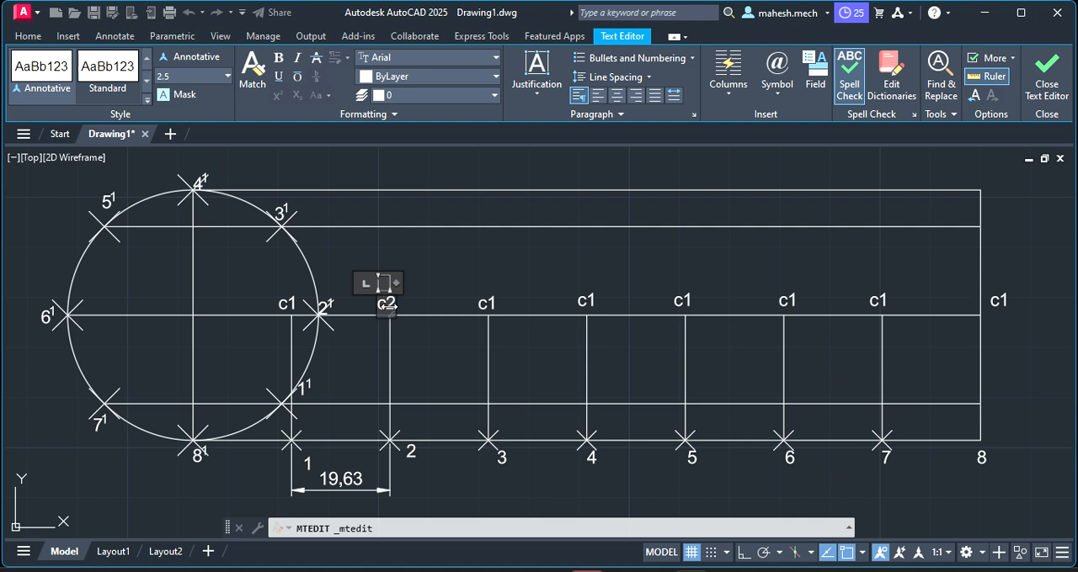
# Change the copied centre-line labels above division points 3 and 4 to c3 and c4
pyautogui.doubleClick(486, 307)
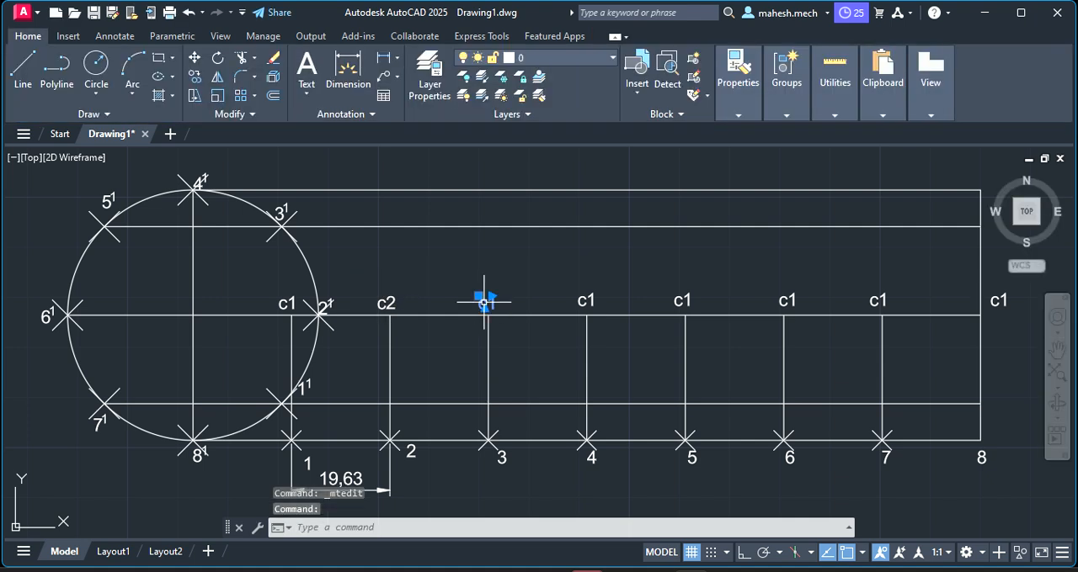
pyautogui.doubleClick(486, 303)
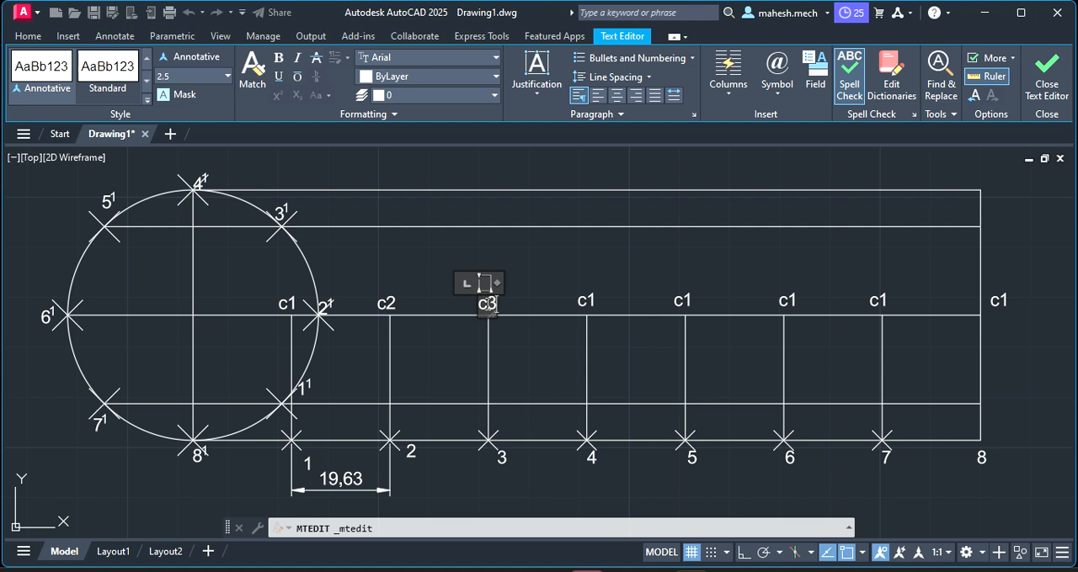
pyautogui.write('c3')
pyautogui.doubleClick(586, 301)
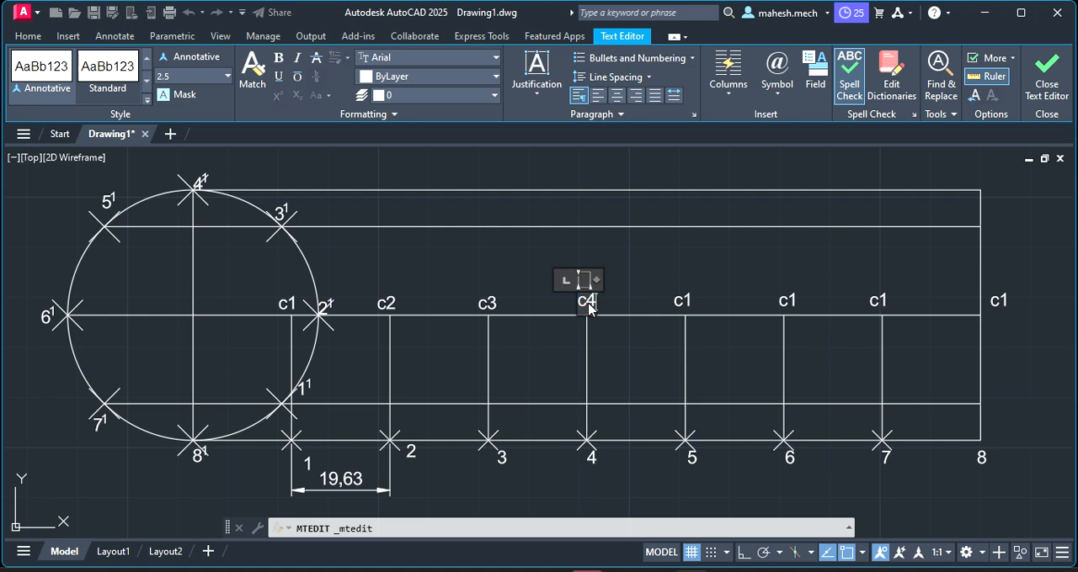
# Change the copied centre-line label above division point 5 to c5
pyautogui.click(683, 305)
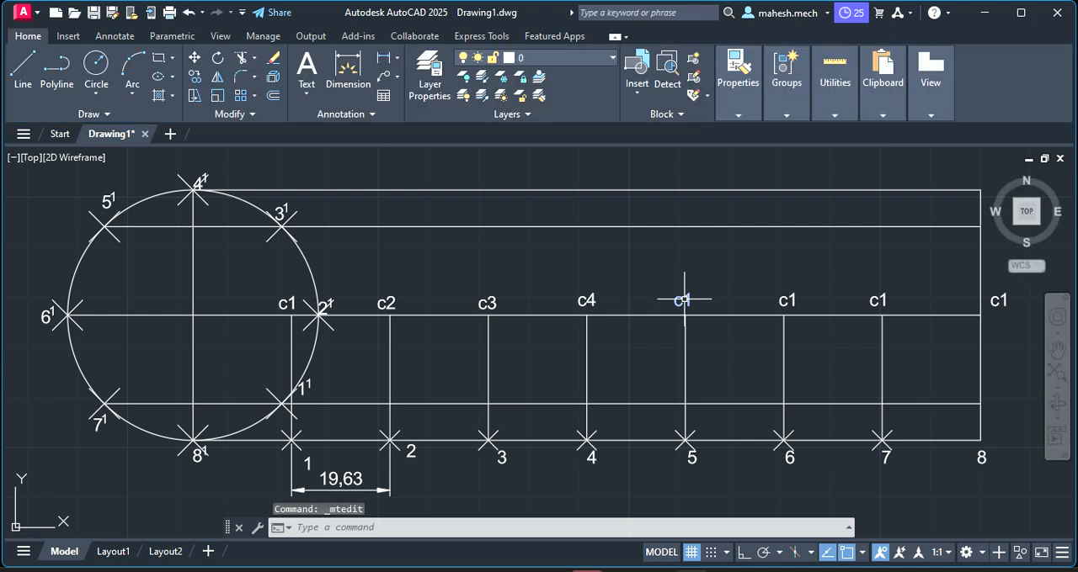
pyautogui.click(697, 301)
pyautogui.click(684, 298)
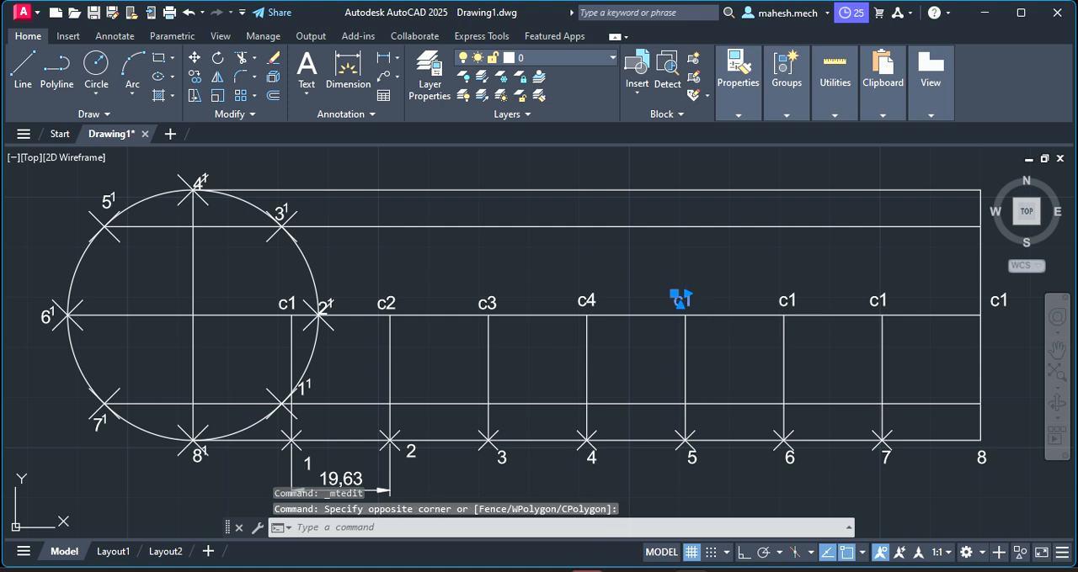
pyautogui.doubleClick(684, 303)
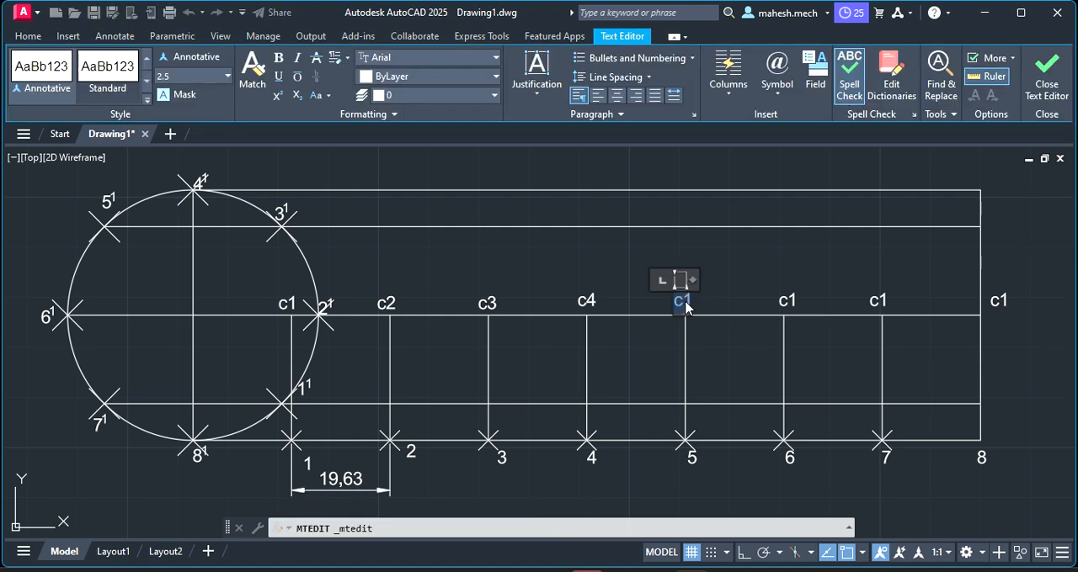
pyautogui.click(683, 306)
# Change the copied centre-line label above division point 6 to c6
pyautogui.click(790, 300)
pyautogui.click(786, 300)
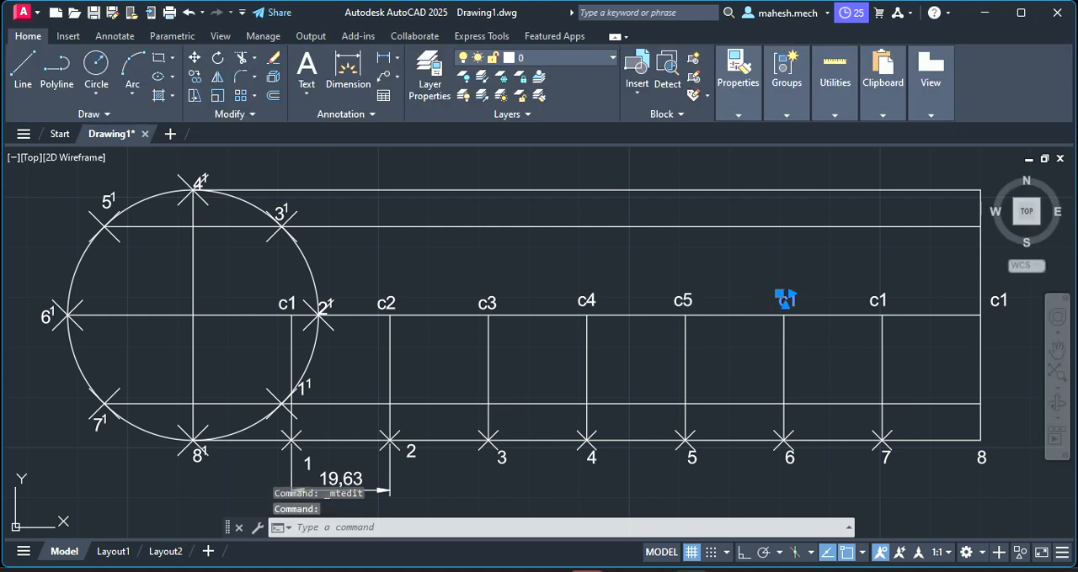
pyautogui.doubleClick(786, 301)
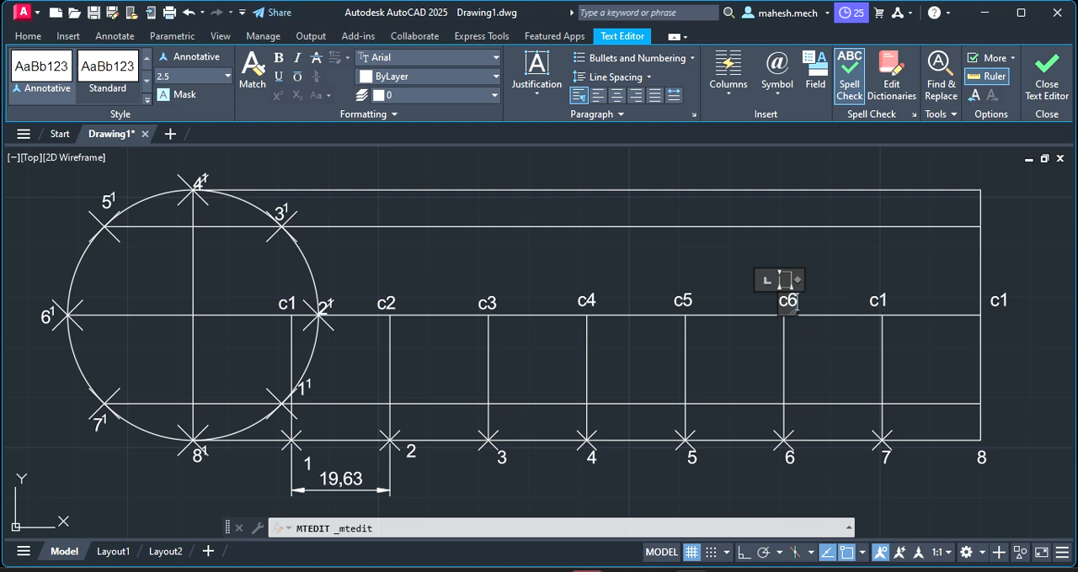
# Change the copied centre-line label above division point 7 to c7 and the one at the far end to c8
pyautogui.click(878, 300)
pyautogui.click(877, 300)
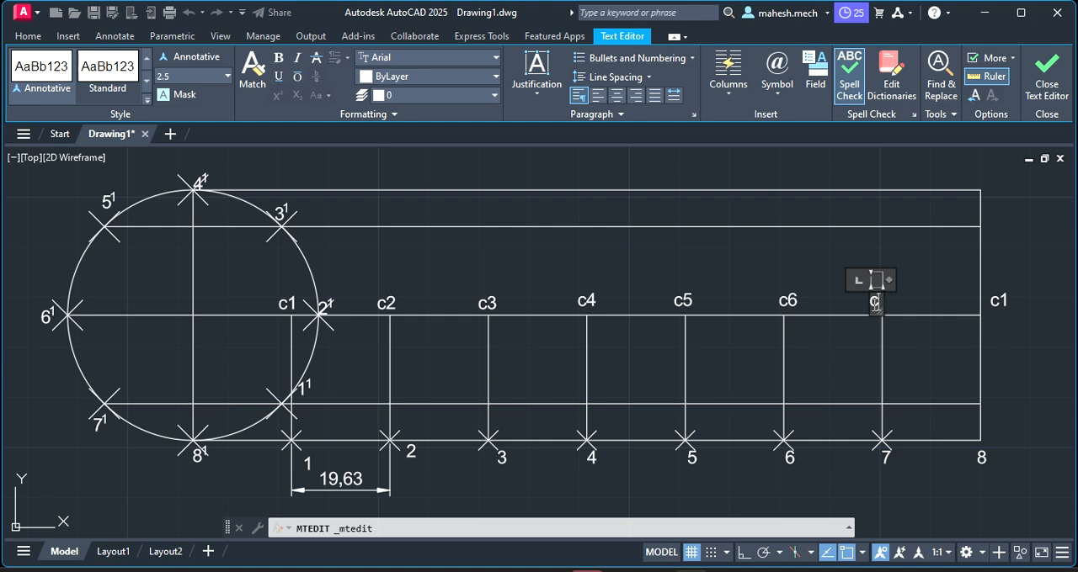
pyautogui.click(1001, 301)
pyautogui.click(997, 300)
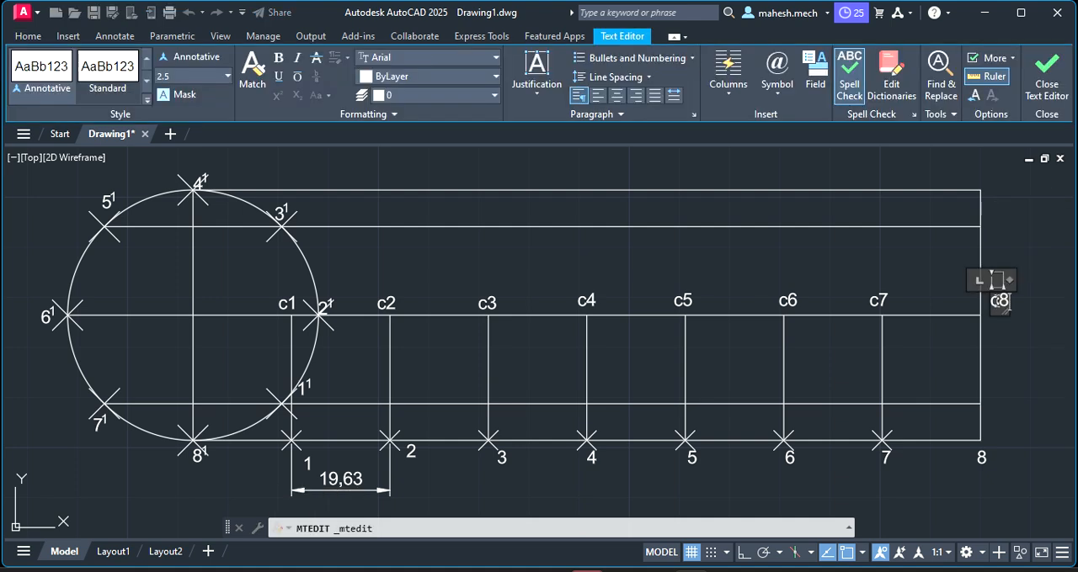
# Draw a circle of radius 25 mm centred at c1, with its edge reaching the upper horizontal line
pyautogui.press('Escape')
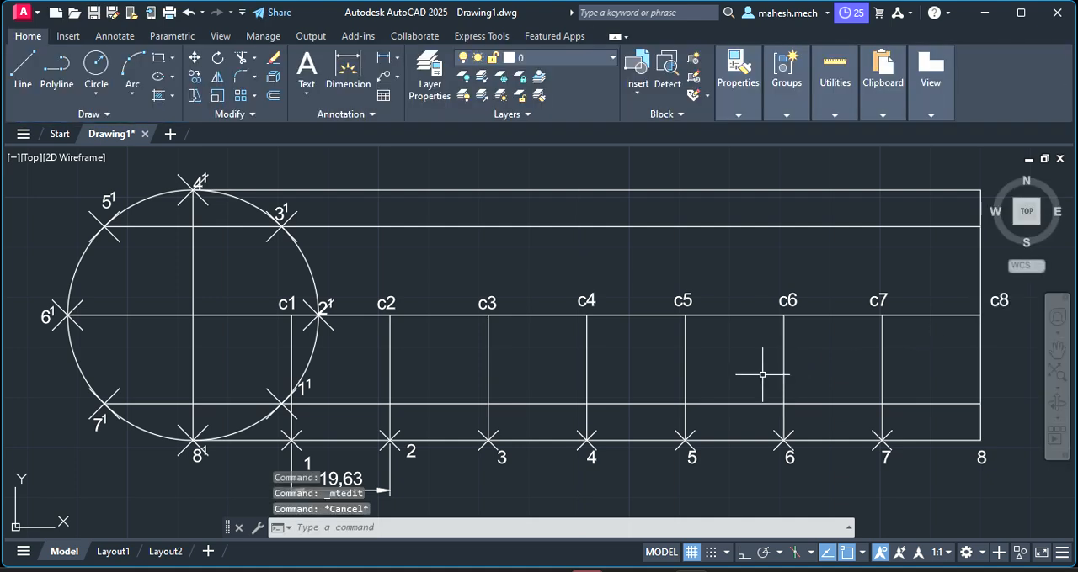
pyautogui.click(97, 67)
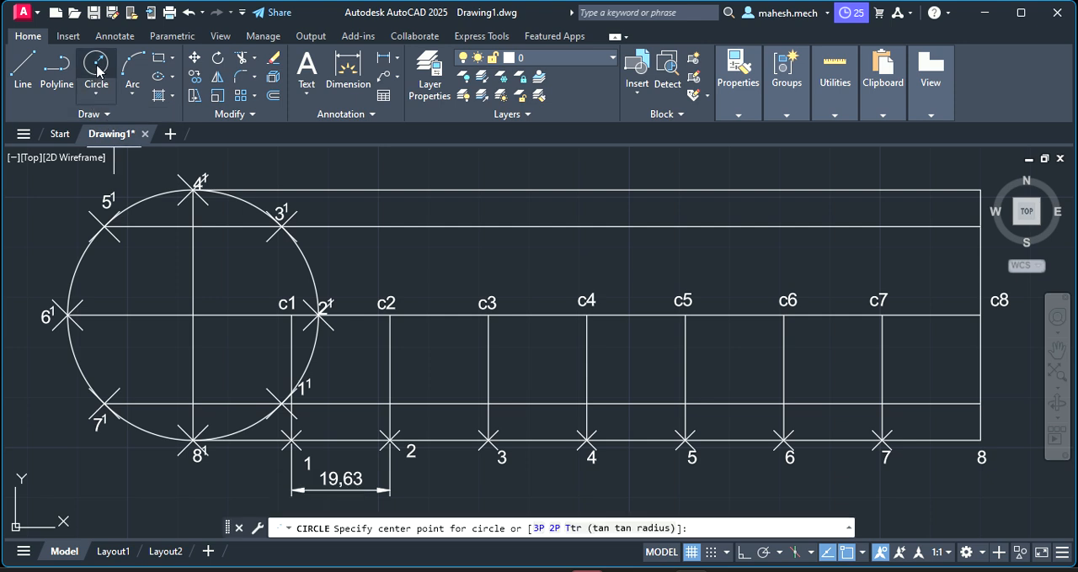
pyautogui.click(291, 315)
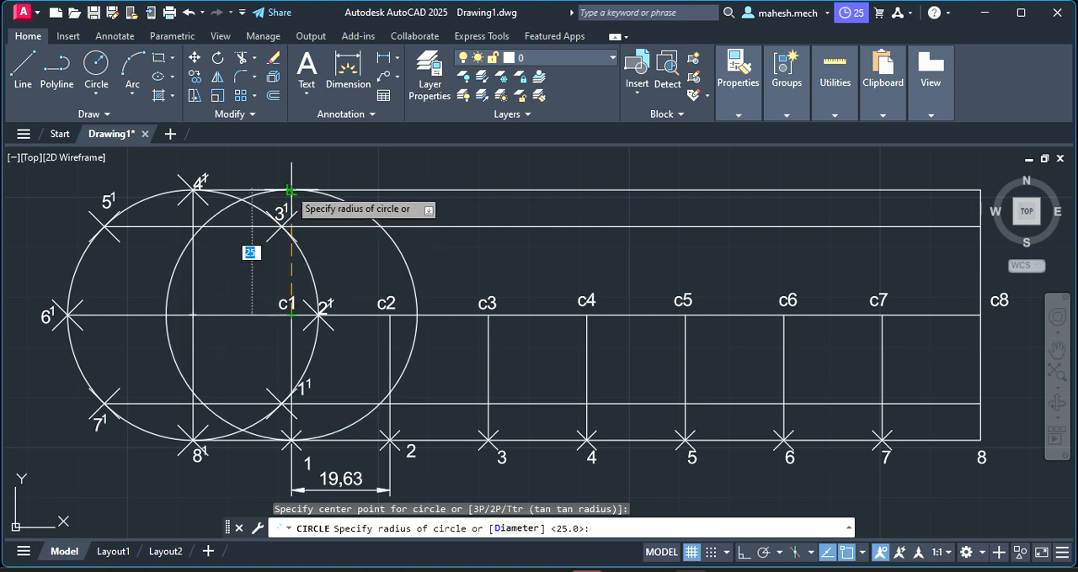
pyautogui.click(290, 191)
pyautogui.press('Escape')
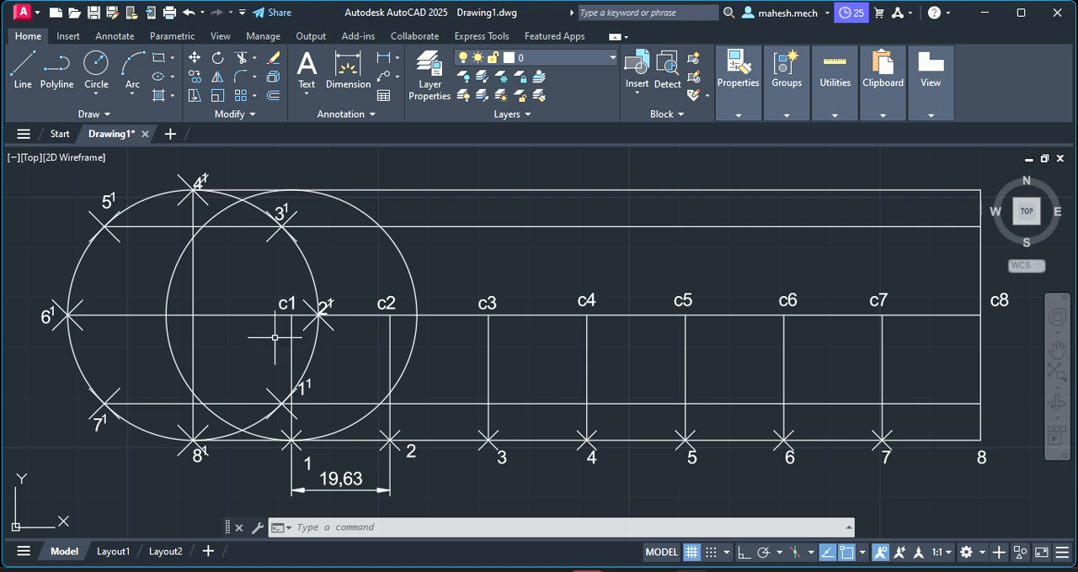
# Place a point at the left-hand intersection of the c1 circle with the horizontal line through 1¹ and 7¹
pyautogui.click(219, 213)
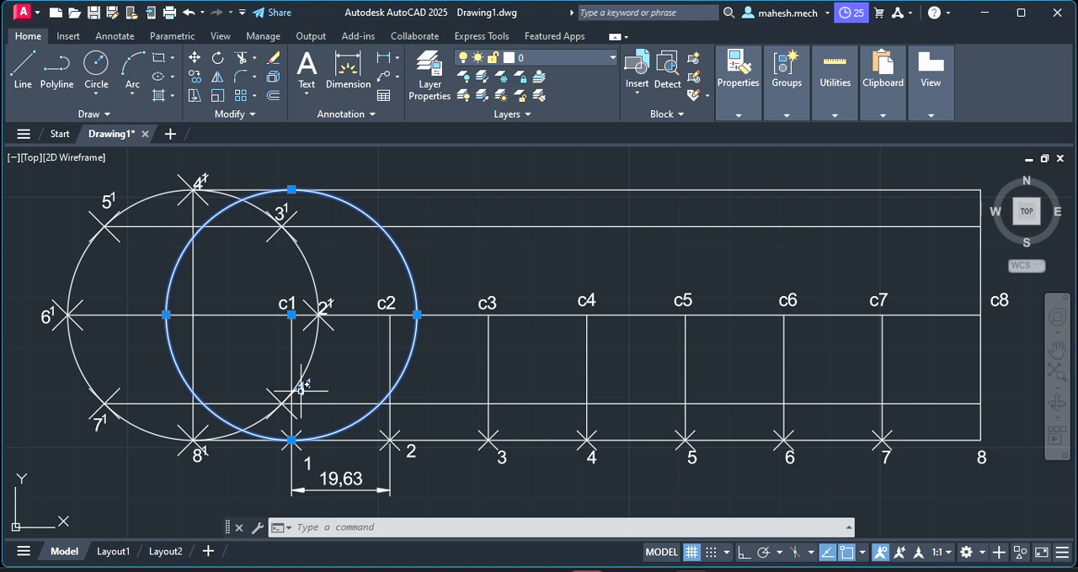
pyautogui.scroll(2, 300, 389)
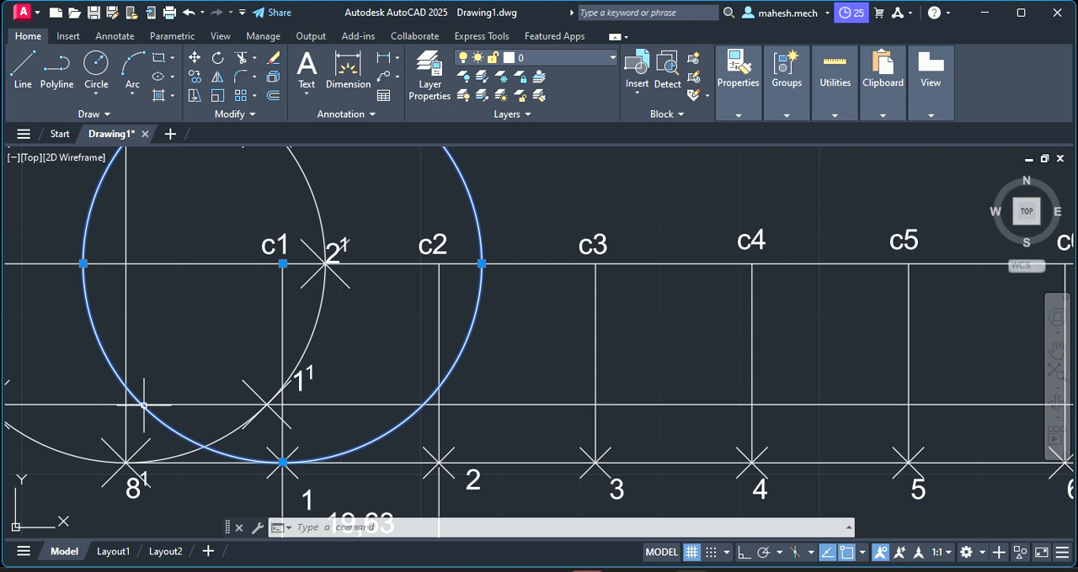
pyautogui.click(321, 529)
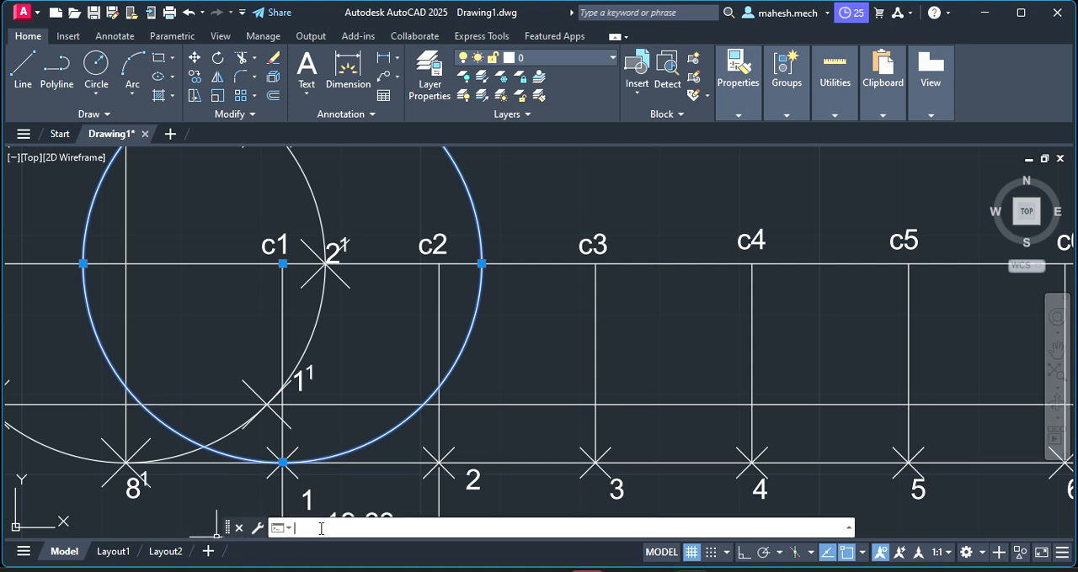
pyautogui.write('point')
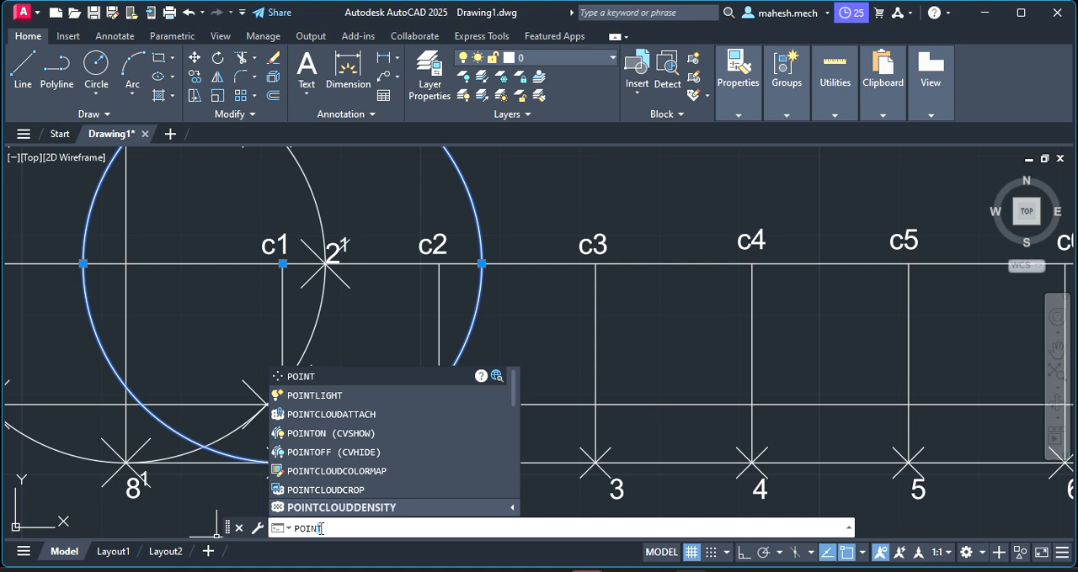
pyautogui.press('Return')
pyautogui.scroll(5, 215, 429)
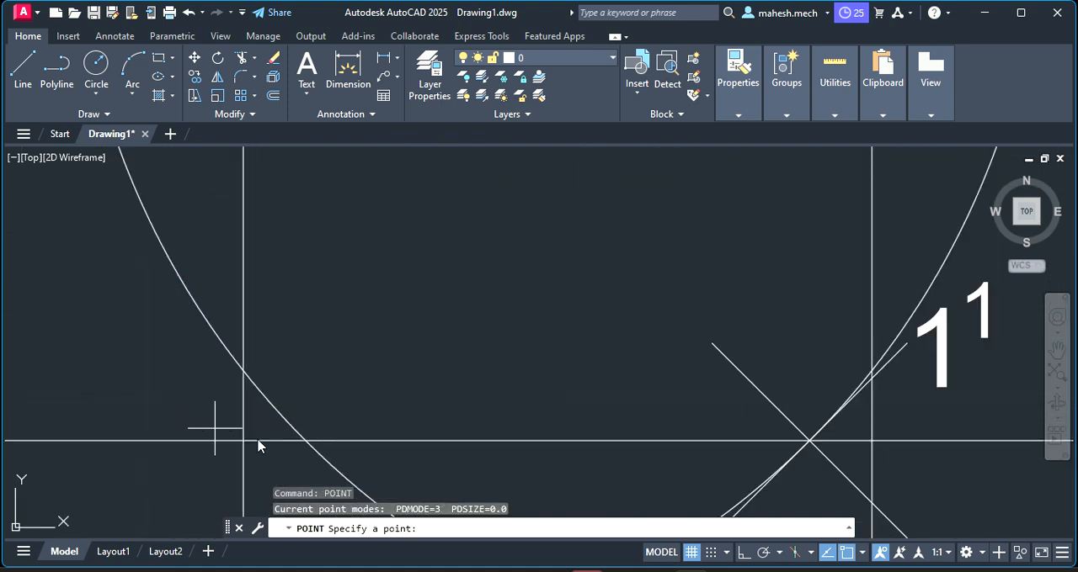
pyautogui.click(305, 440)
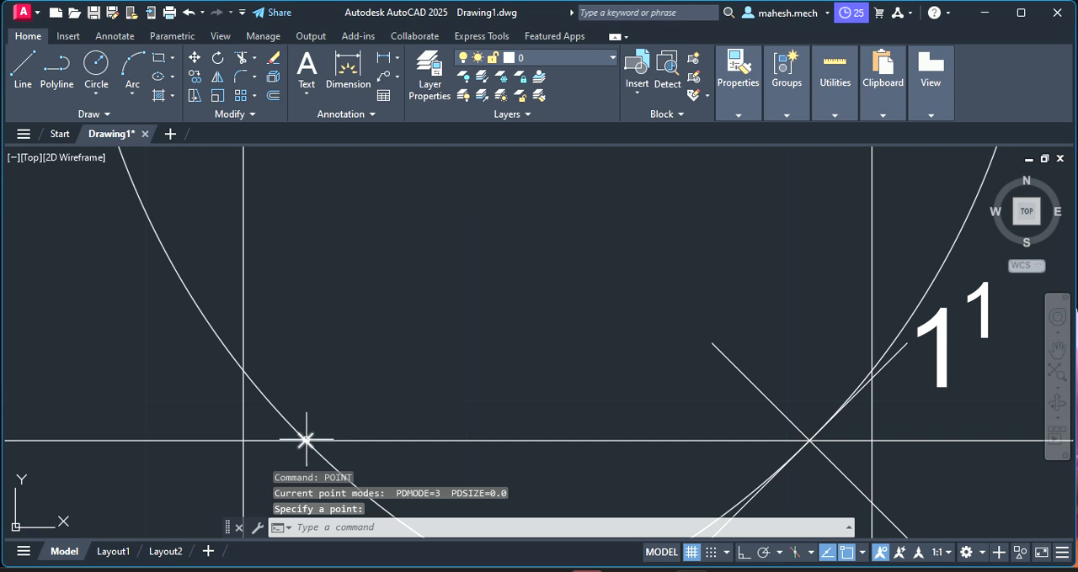
pyautogui.scroll(-3, 306, 440)
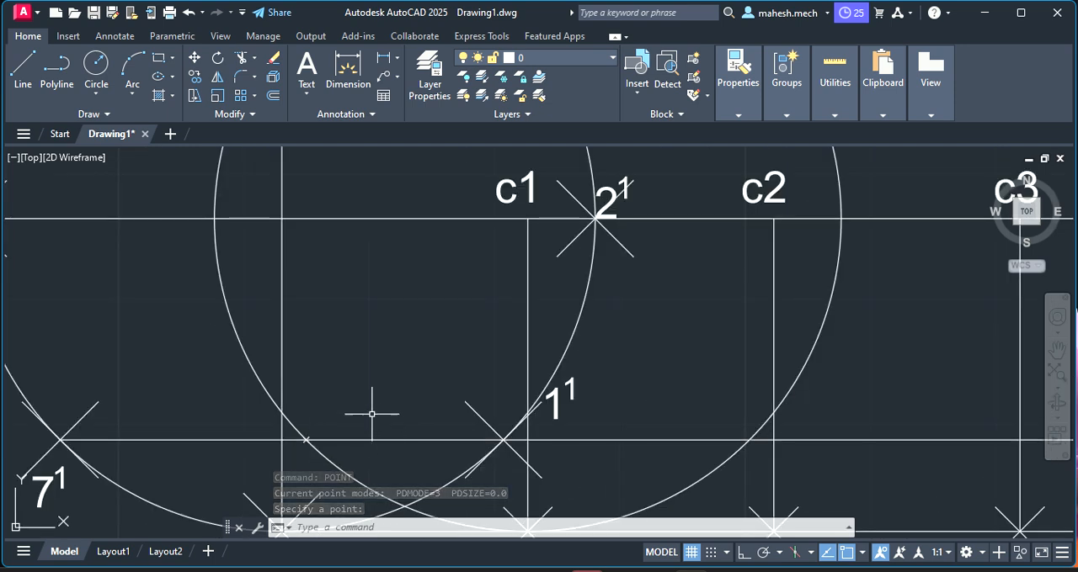
pyautogui.press('Escape')
# Delete the construction circle centred at c1
pyautogui.scroll(-3, 455, 343)
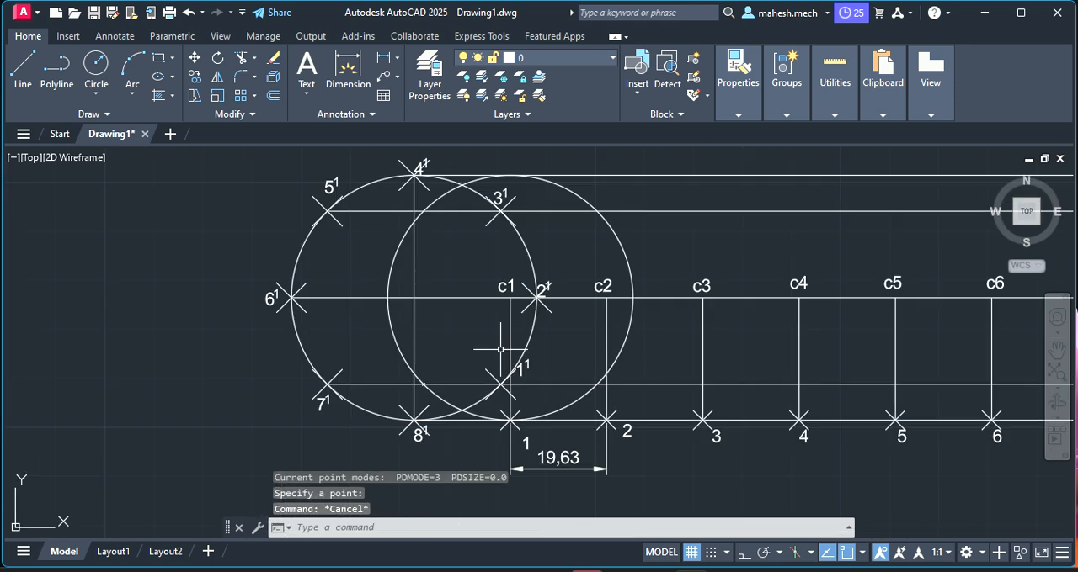
pyautogui.click(586, 201)
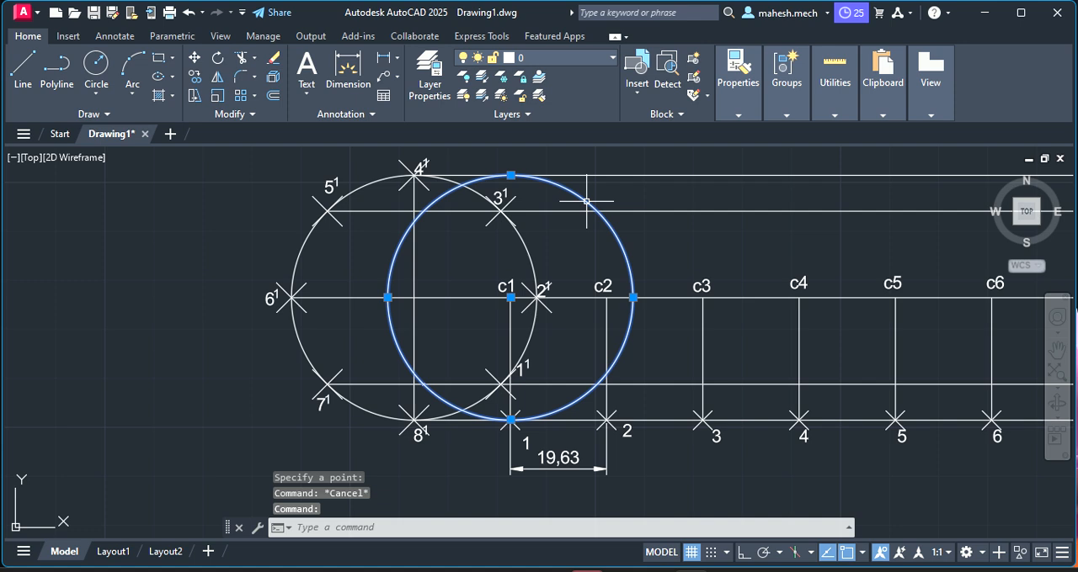
pyautogui.press('Delete')
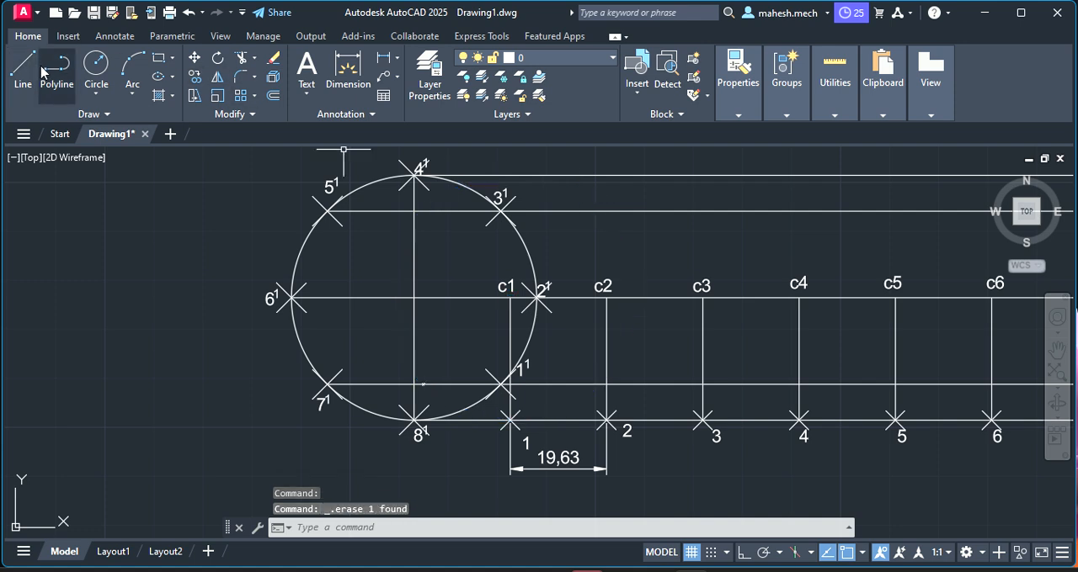
# Draw a circle of radius 25 mm centred at c2, with its edge reaching the upper horizontal line
pyautogui.click(97, 65)
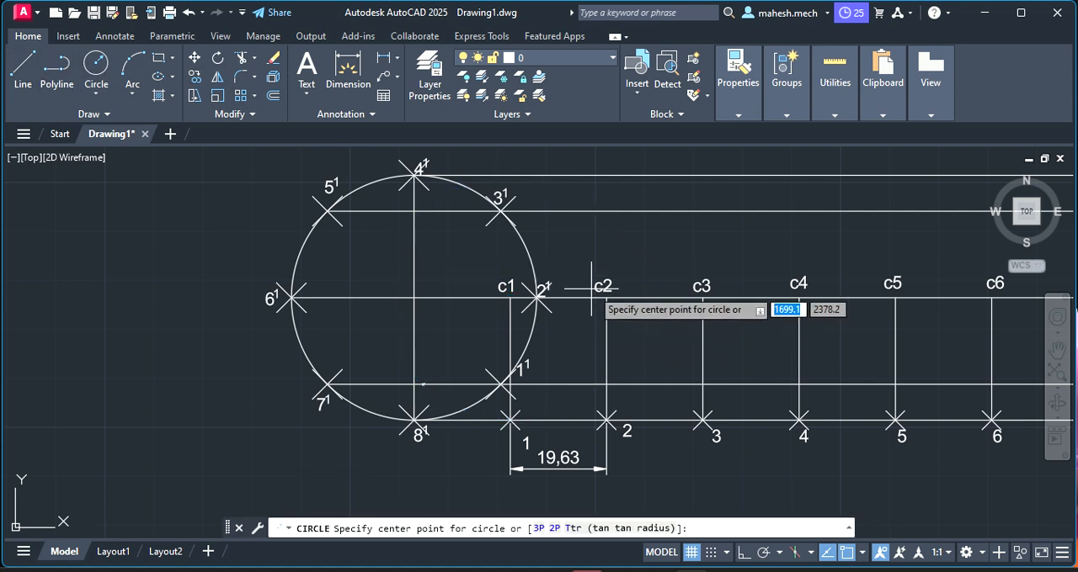
pyautogui.click(606, 290)
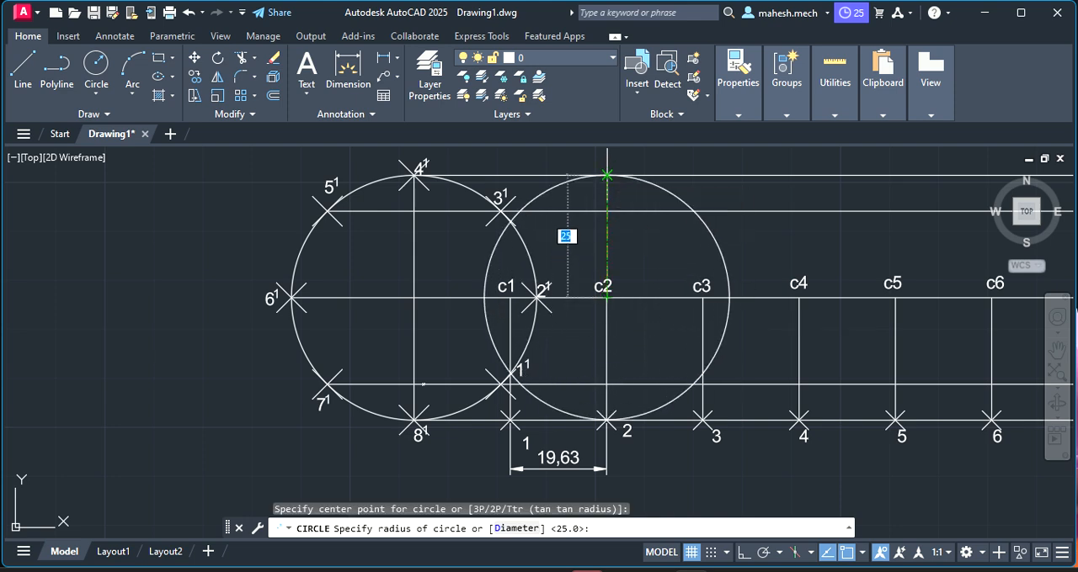
pyautogui.click(606, 175)
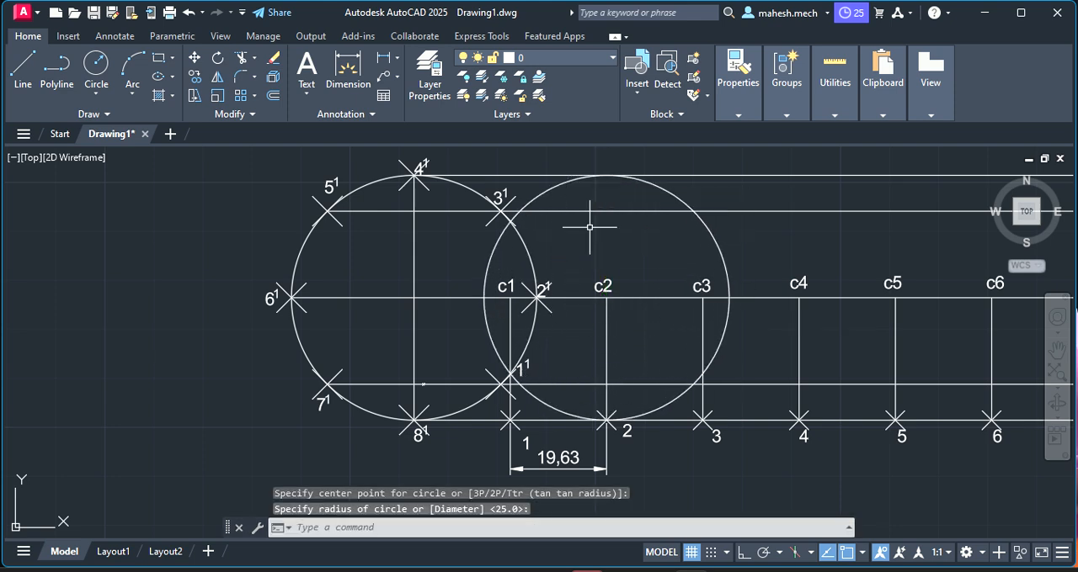
pyautogui.click(497, 252)
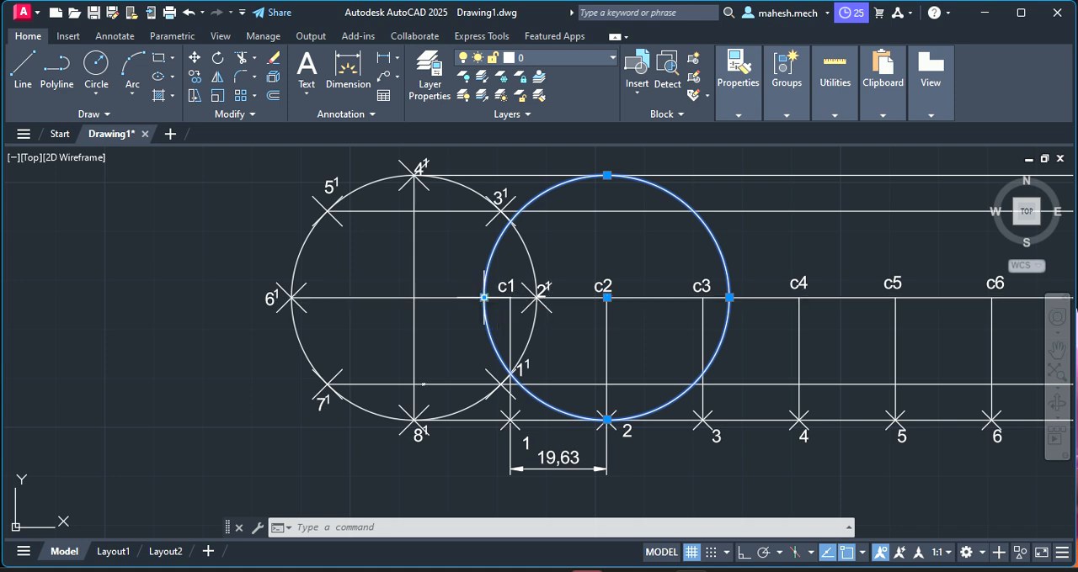
pyautogui.click(456, 278)
pyautogui.click(455, 279)
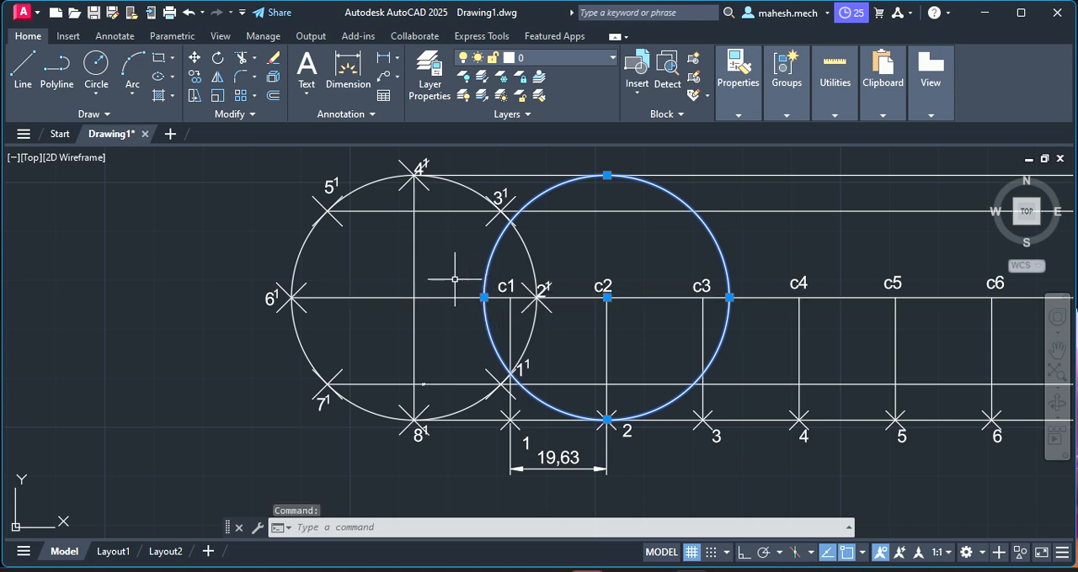
pyautogui.press('Escape')
# Place a point at the left-hand intersection of the c2 circle with the horizontal centre line through 2¹ and 6¹
pyautogui.scroll(4, 480, 299)
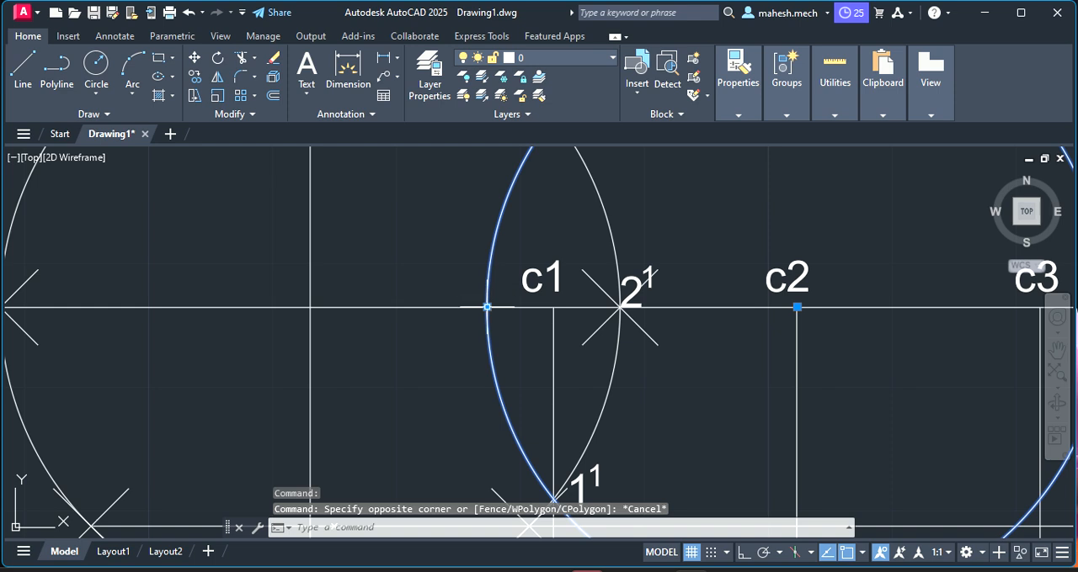
pyautogui.press('Escape')
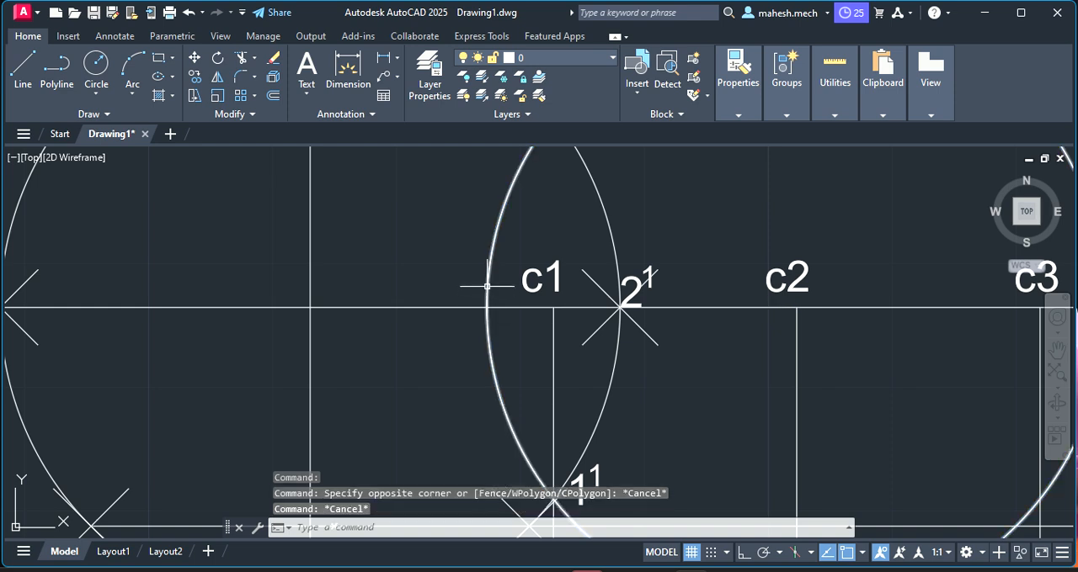
pyautogui.click(377, 527)
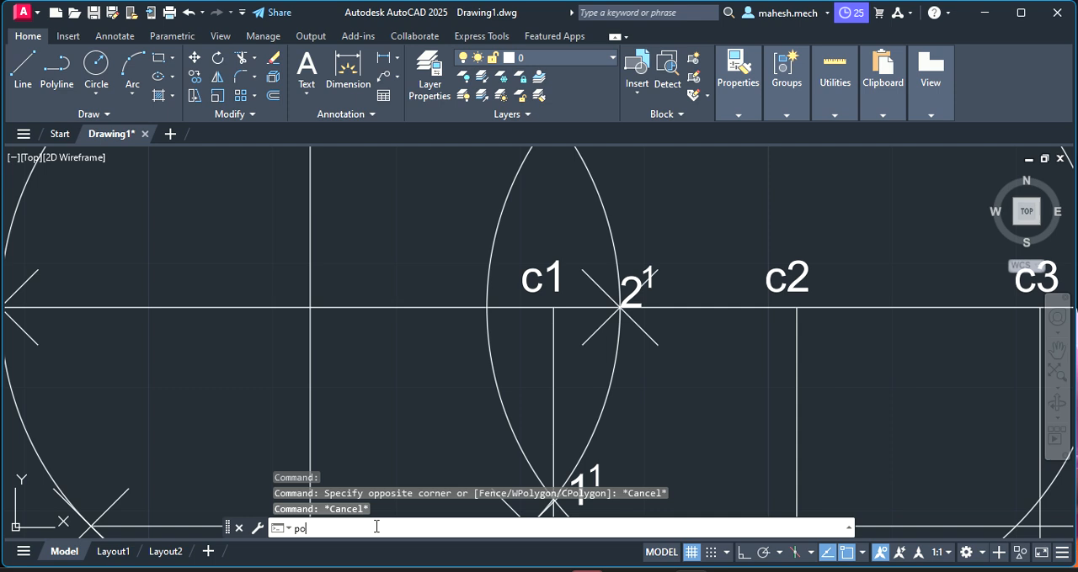
pyautogui.write('point')
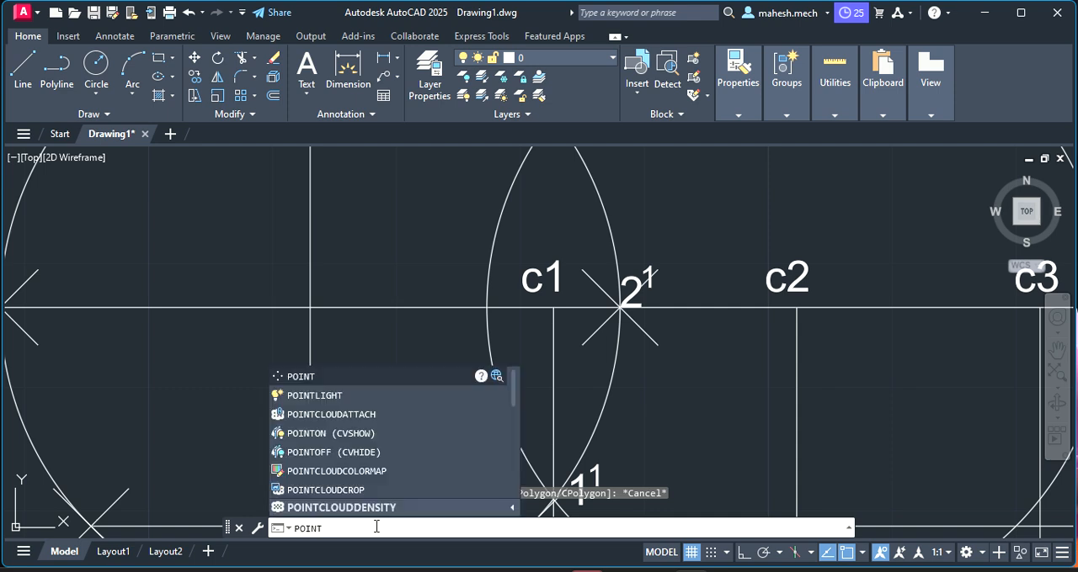
pyautogui.press('Return')
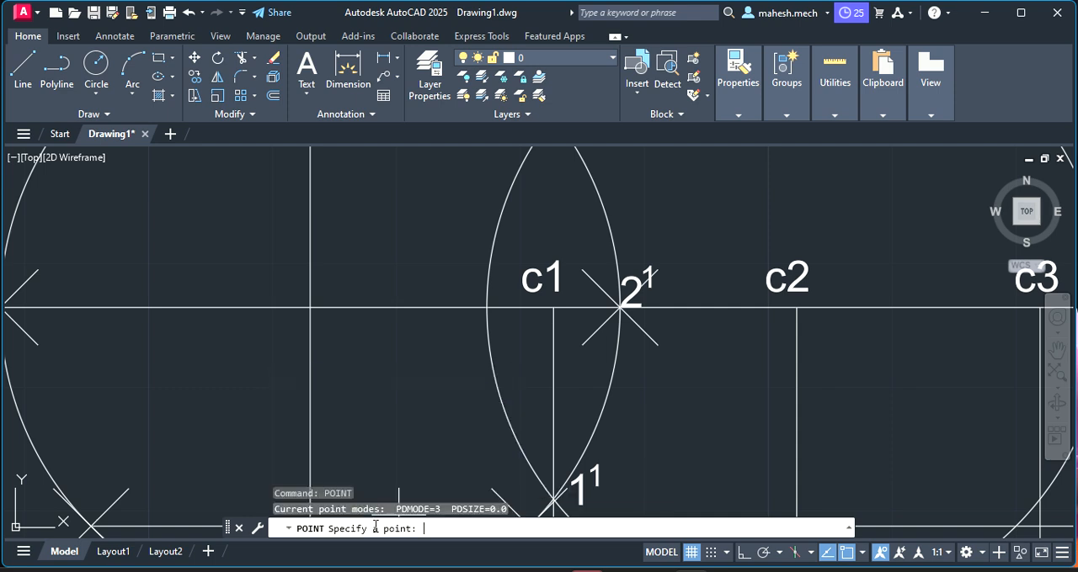
pyautogui.click(487, 307)
pyautogui.press('Escape')
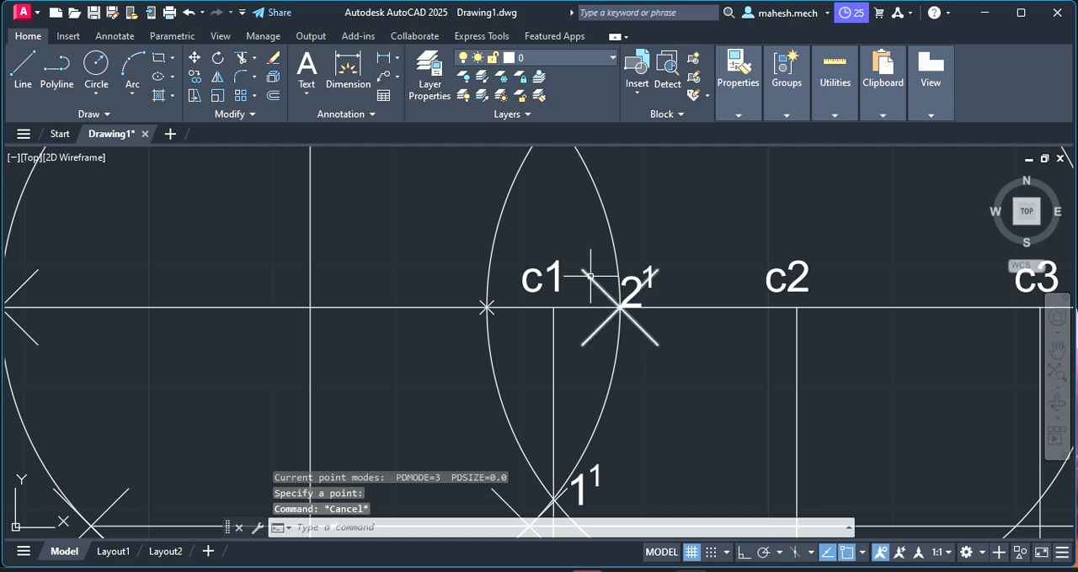
# Delete the construction circle centred at c2
pyautogui.click(492, 251)
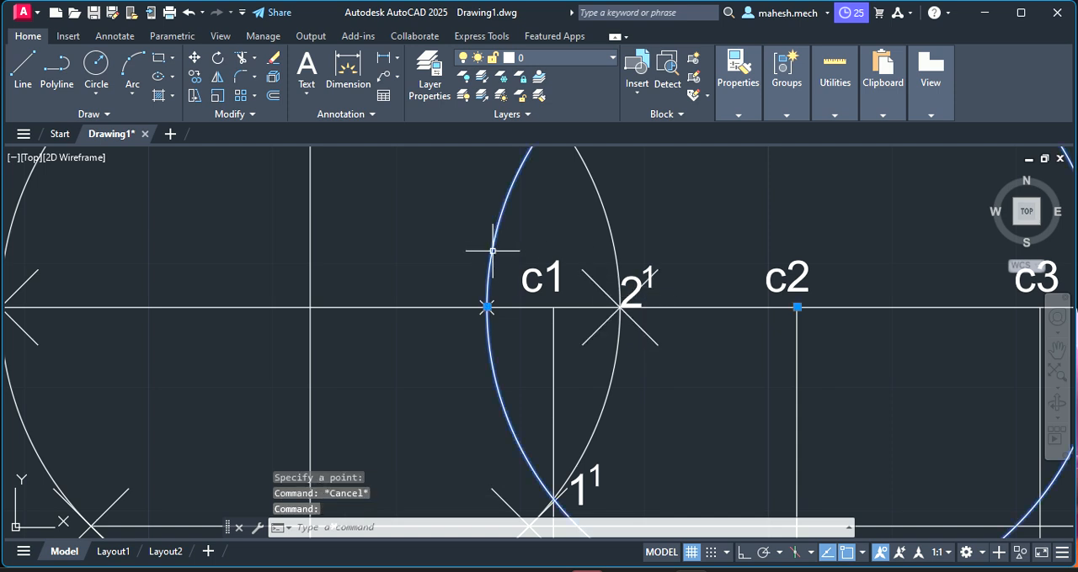
pyautogui.press('Delete')
pyautogui.scroll(-5, 496, 250)
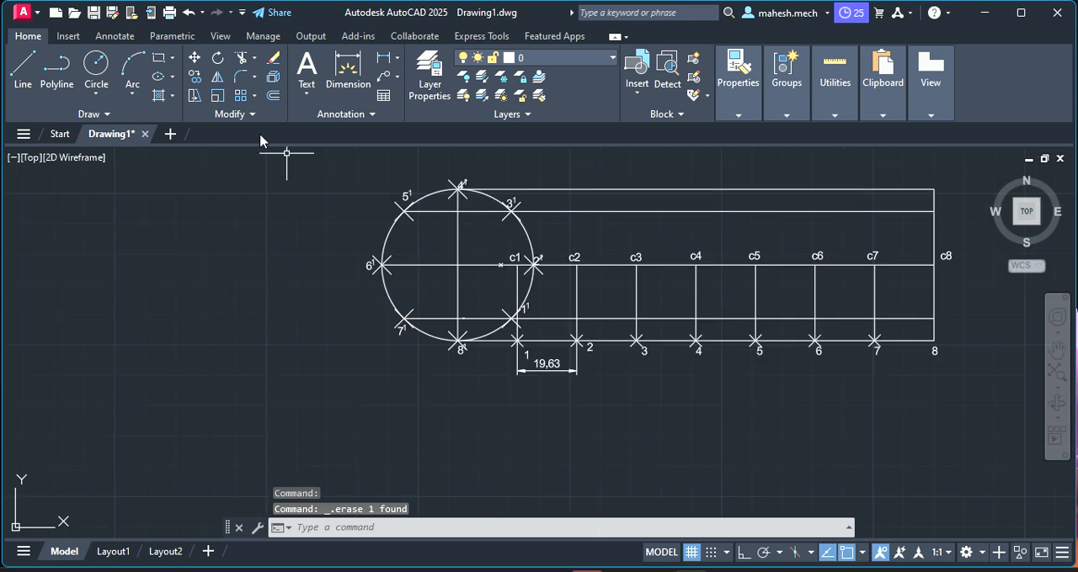
pyautogui.click(96, 67)
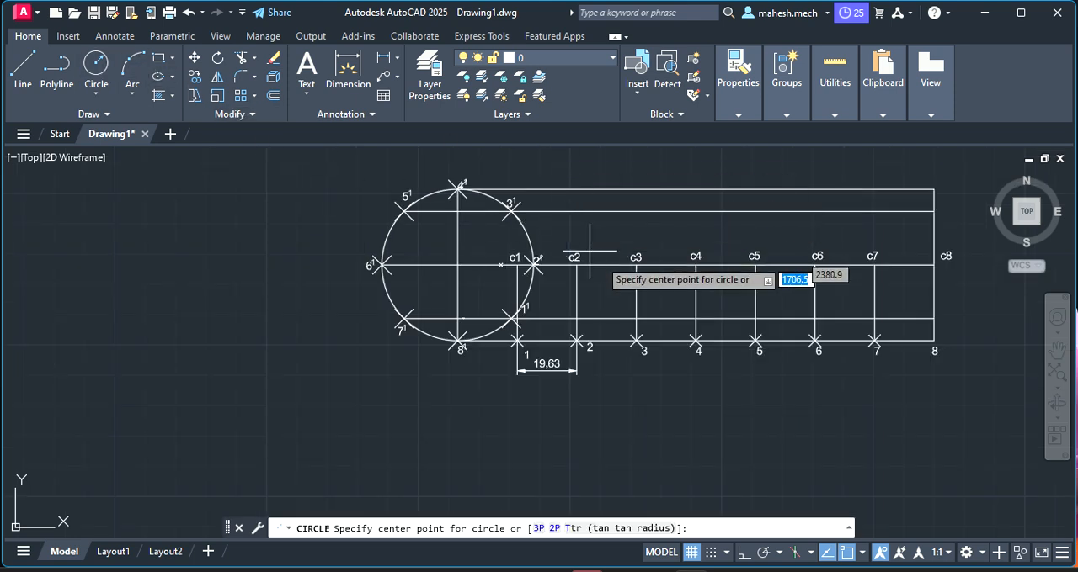
pyautogui.click(635, 265)
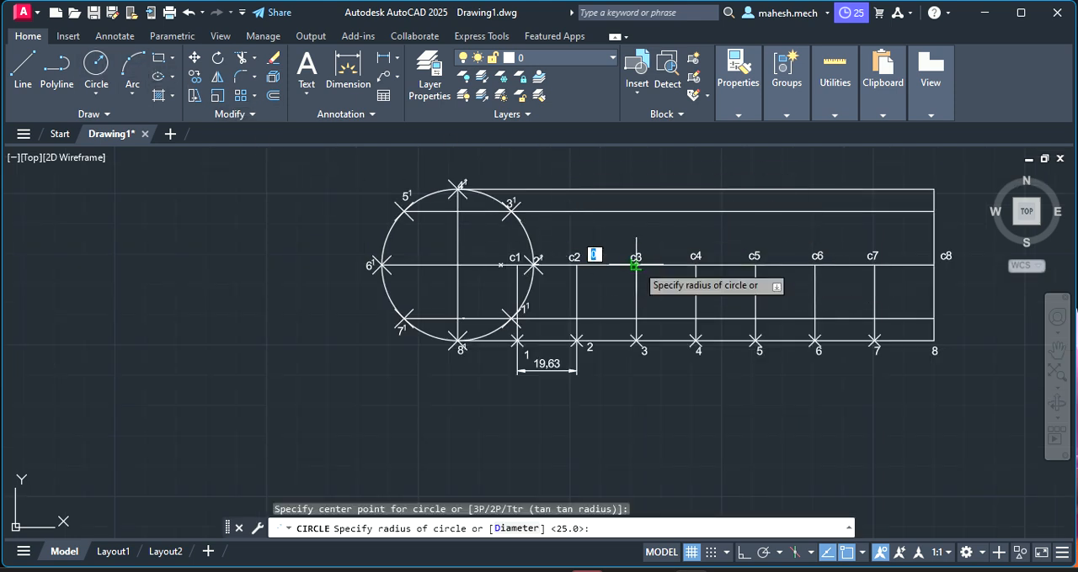
pyautogui.press('Escape')
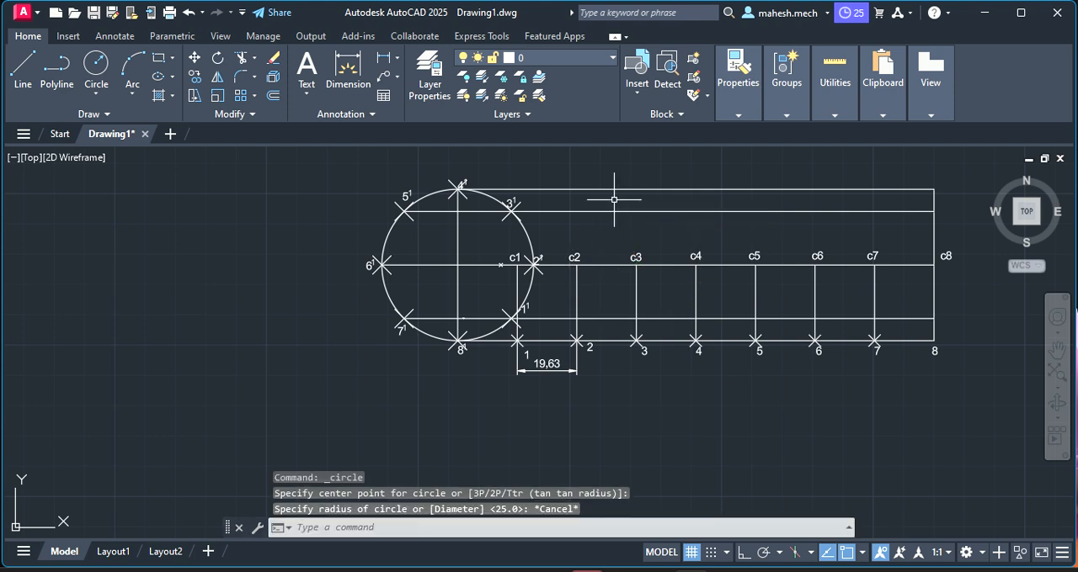
# Draw a circle of radius 25 mm centred at c3, with its edge reaching the upper horizontal line
pyautogui.click(105, 63)
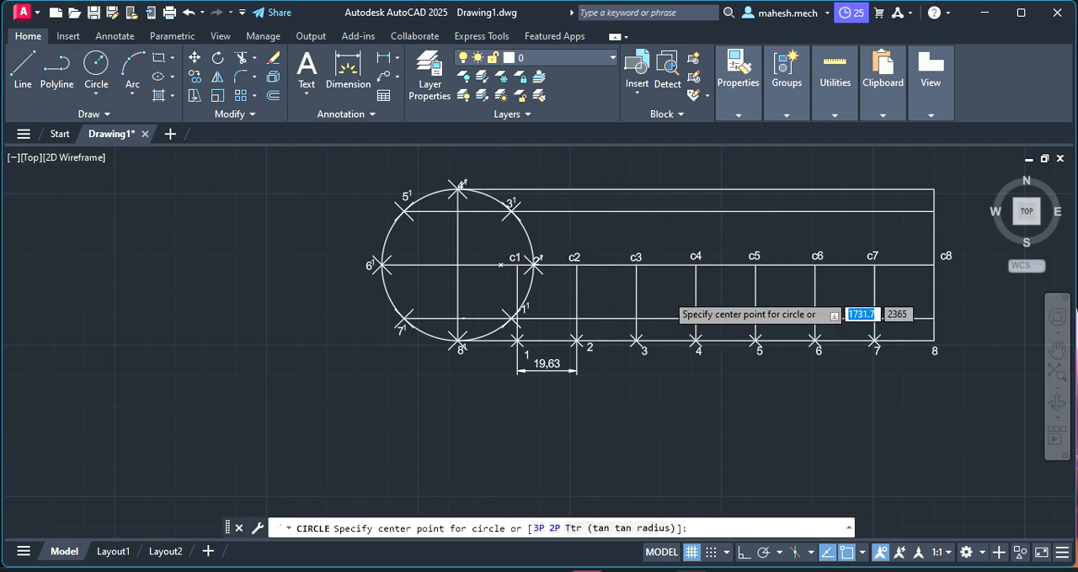
pyautogui.scroll(5, 666, 293)
pyautogui.click(535, 176)
pyautogui.scroll(-7, 539, 175)
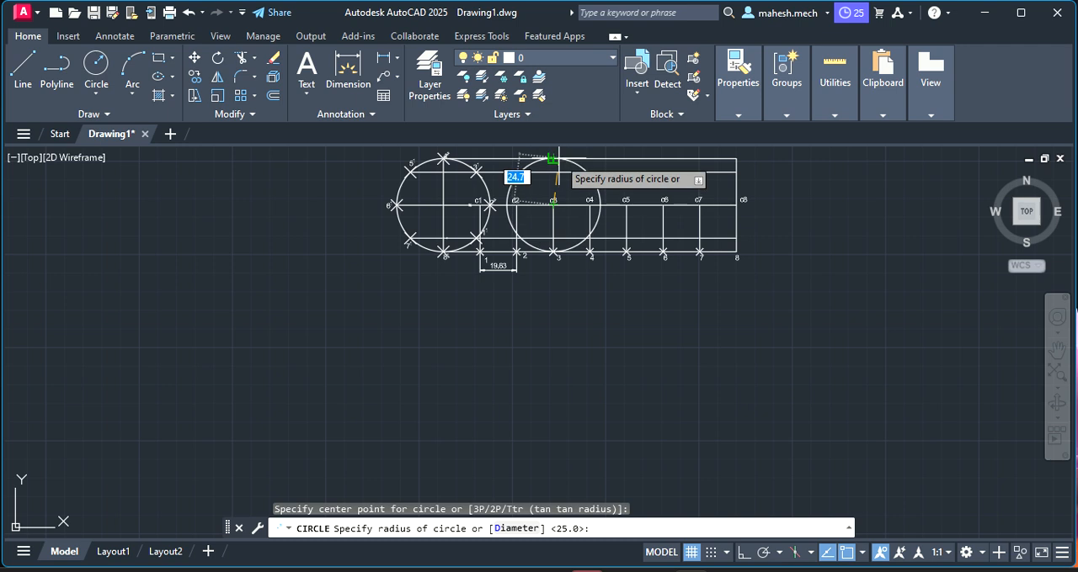
pyautogui.click(552, 158)
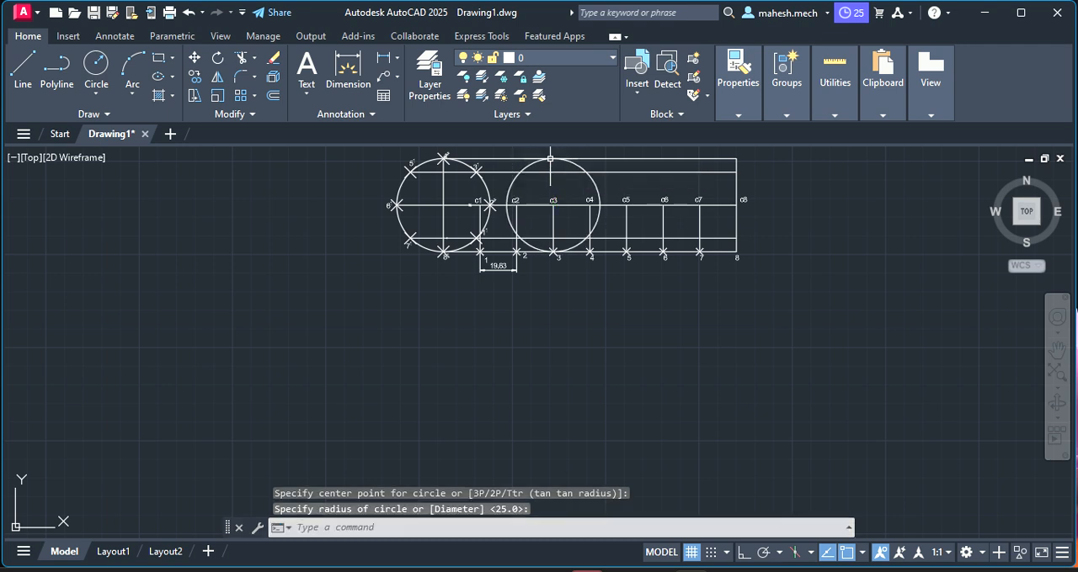
pyautogui.press('Escape')
# Place a point where the c3 circle's left side crosses the horizontal line through 3¹ and 5¹, and delete that construction circle
pyautogui.scroll(4, 549, 158)
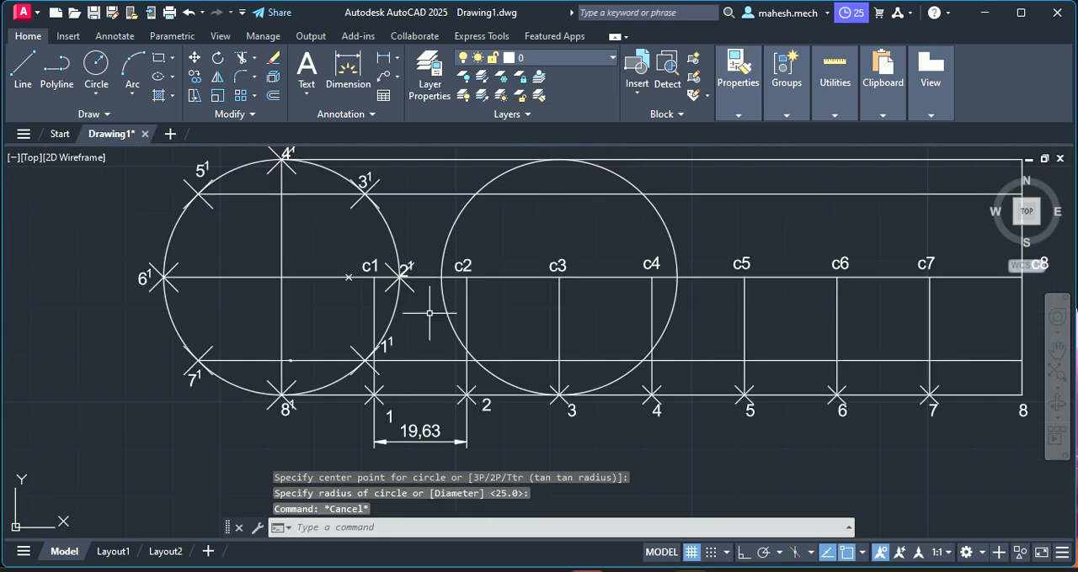
pyautogui.click(447, 315)
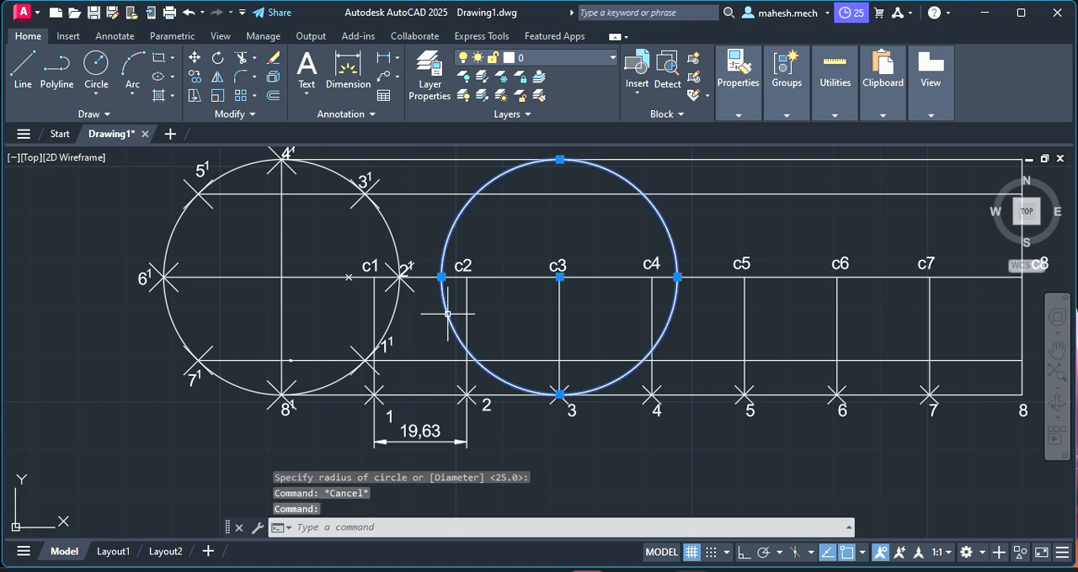
pyautogui.press('Escape')
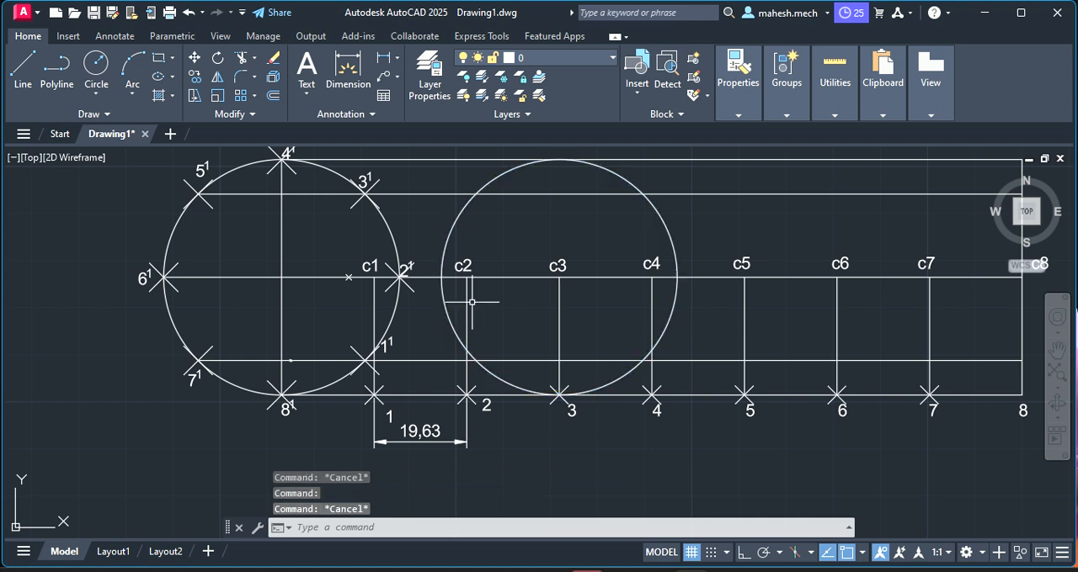
pyautogui.click(328, 193)
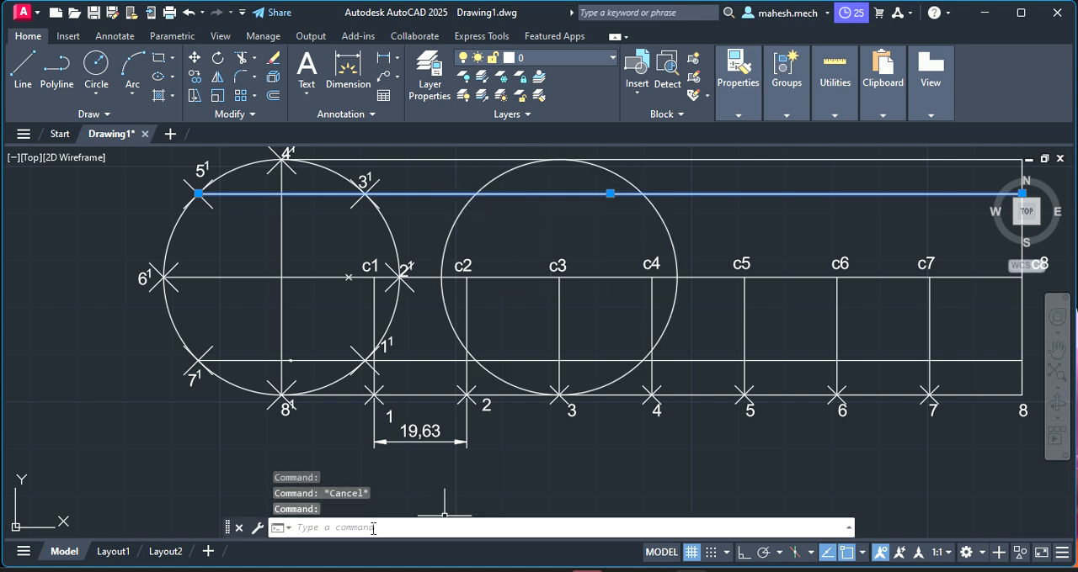
pyautogui.write('int')
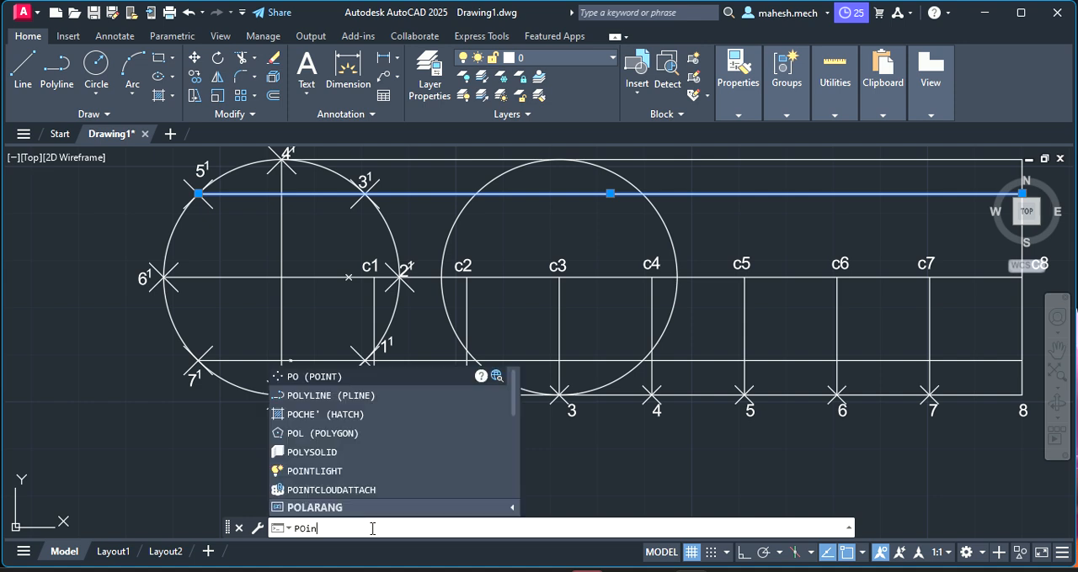
pyautogui.press('Return')
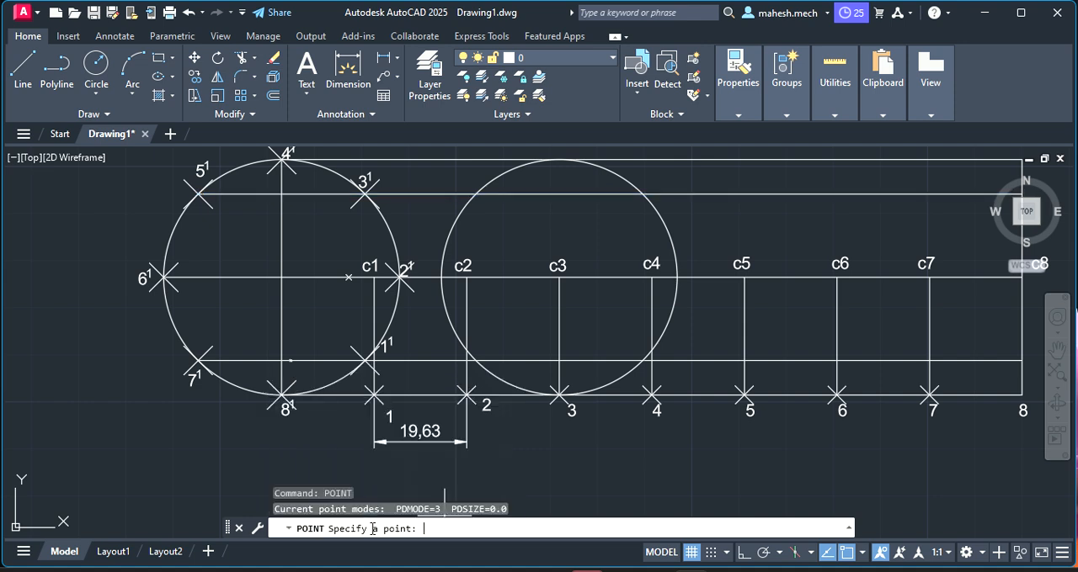
pyautogui.click(476, 194)
pyautogui.press('Escape')
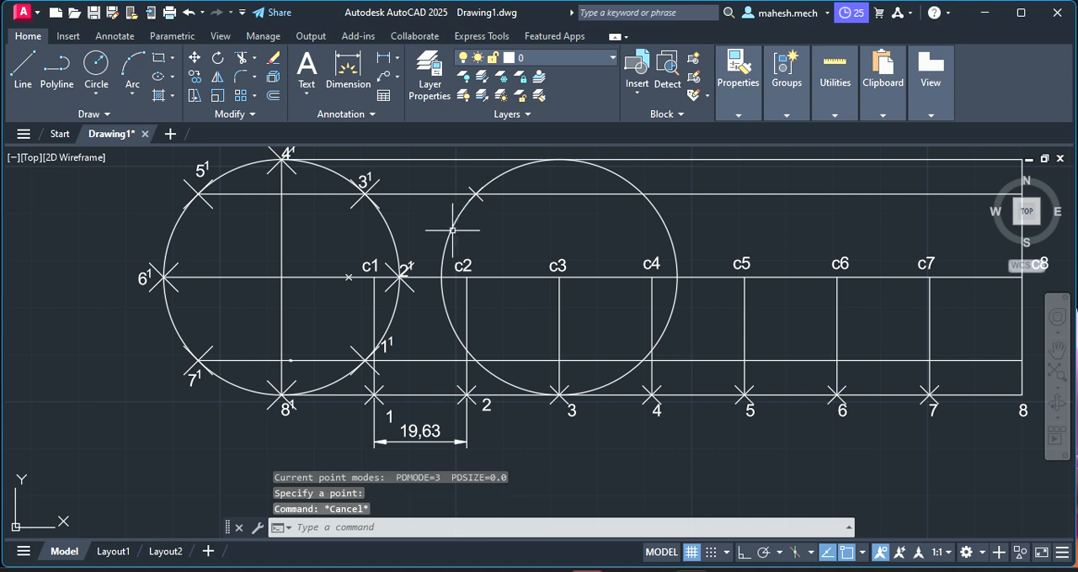
pyautogui.click(449, 230)
pyautogui.press('Delete')
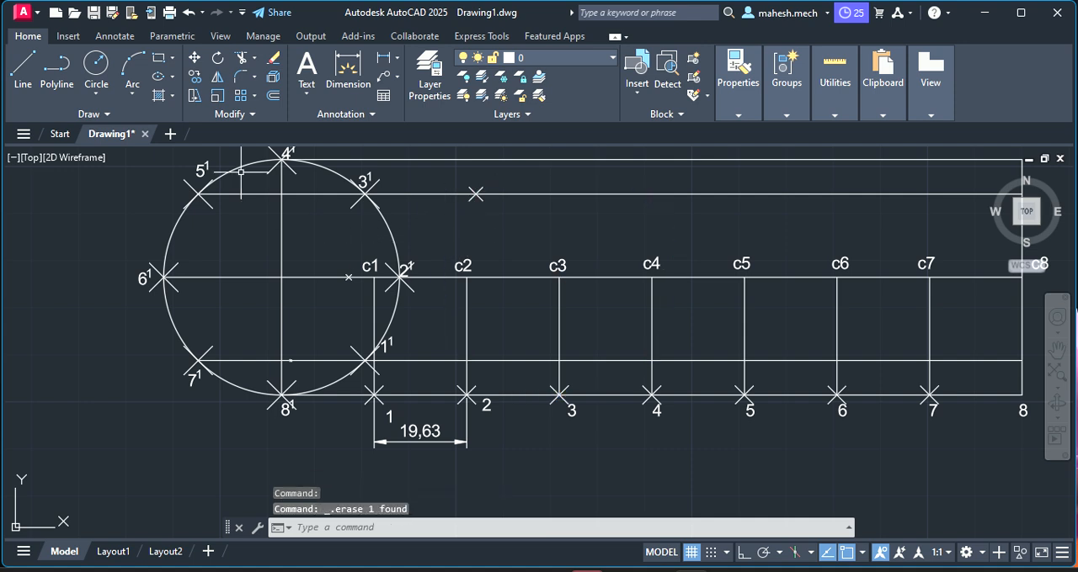
# Draw a circle of radius 25 mm centred at c4, with its edge reaching the upper horizontal line
pyautogui.click(96, 64)
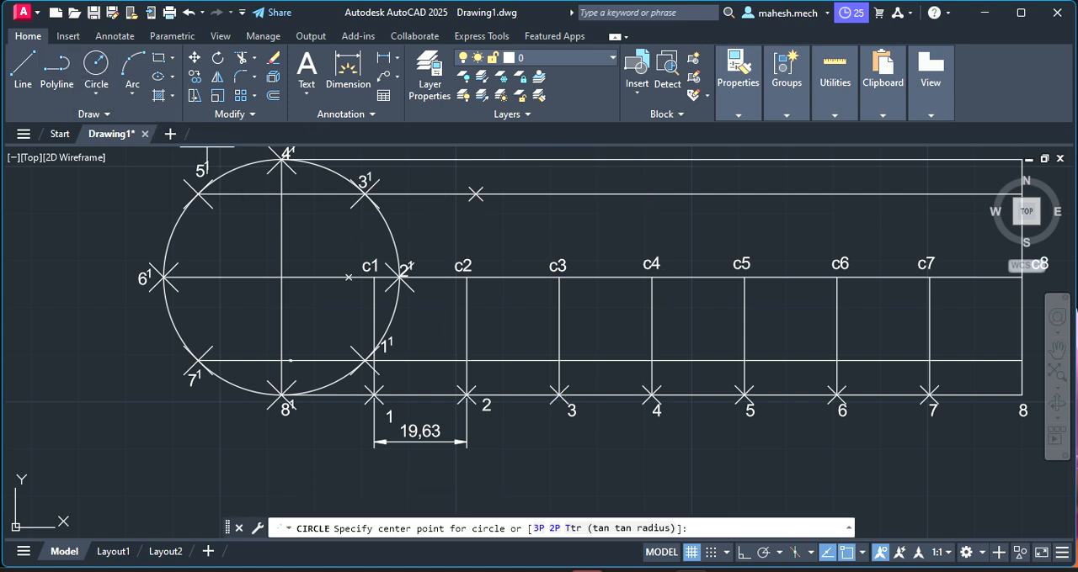
pyautogui.click(652, 276)
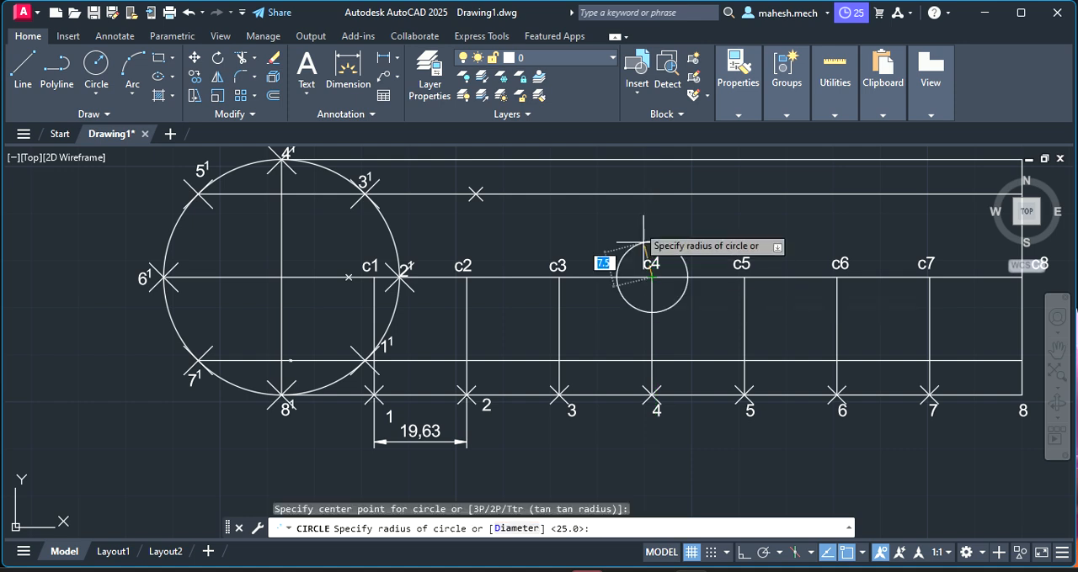
pyautogui.click(651, 159)
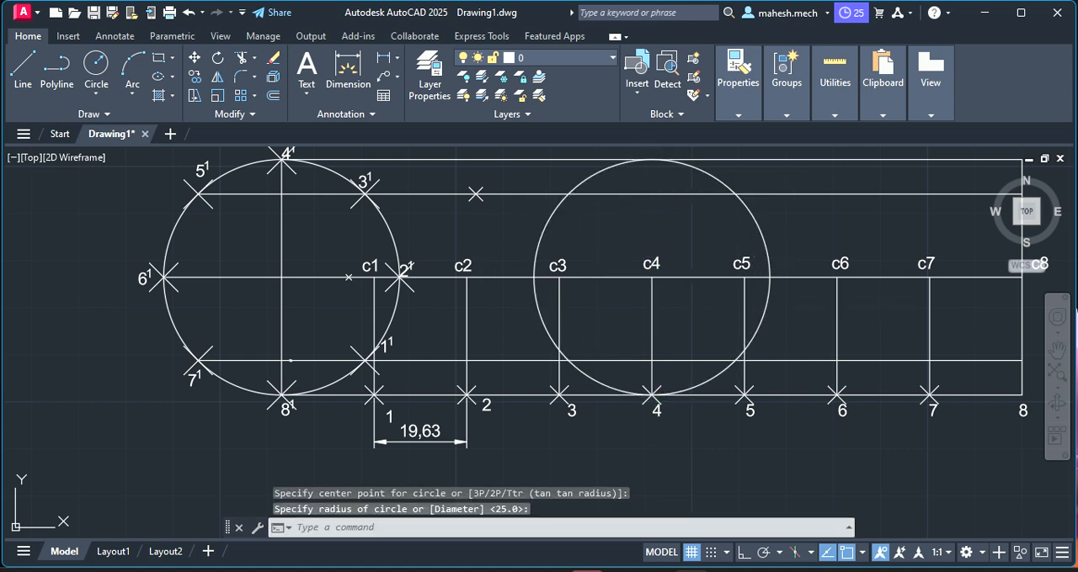
pyautogui.press('Escape')
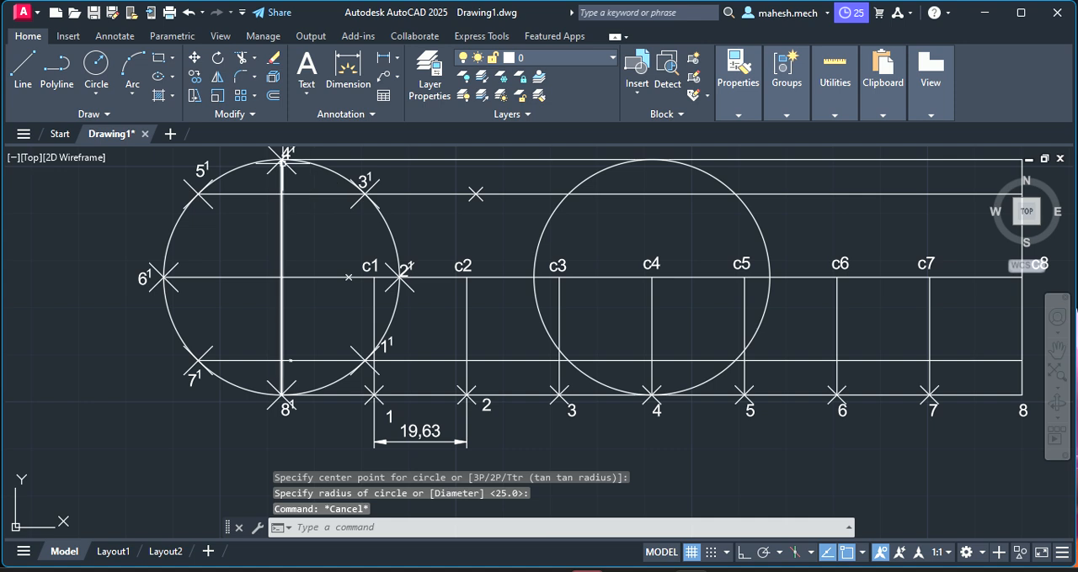
# Place a point where the c4 circle touches the upper horizontal line through 4¹, and delete that construction circle
pyautogui.scroll(3, 658, 156)
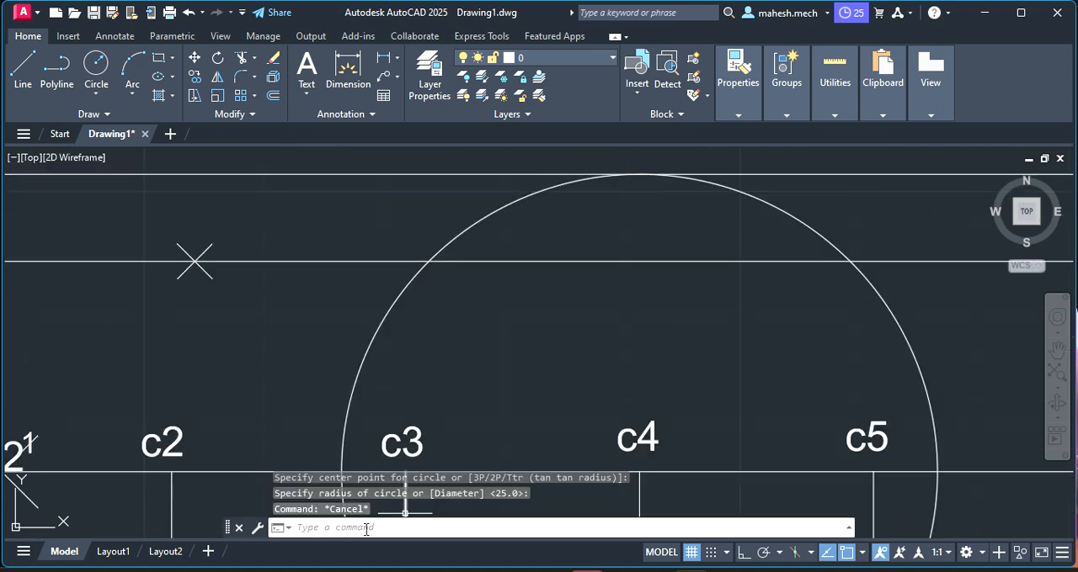
pyautogui.rightClick(350, 287)
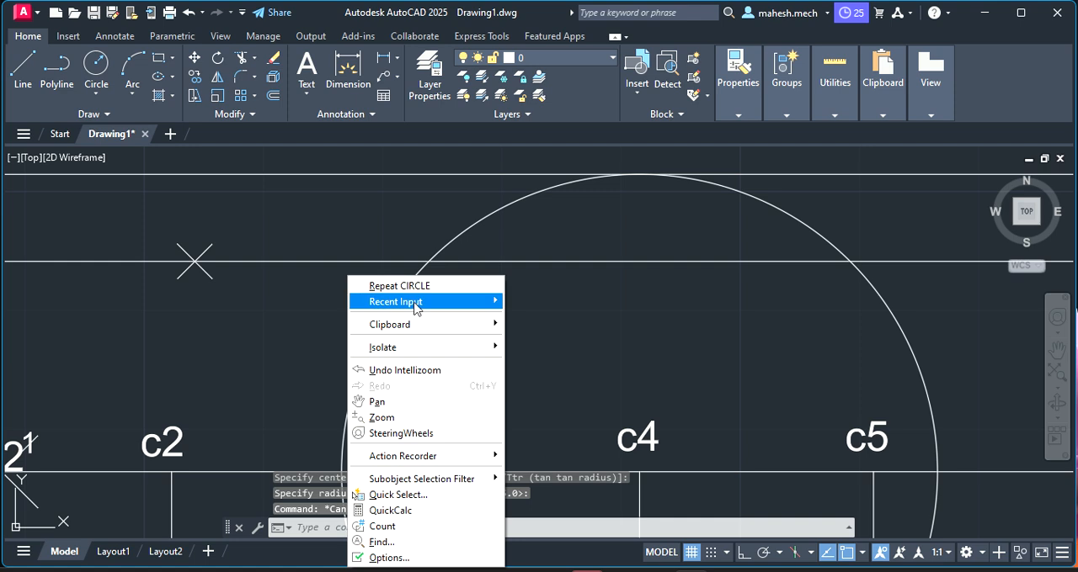
pyautogui.moveTo(438, 301)
pyautogui.click(544, 335)
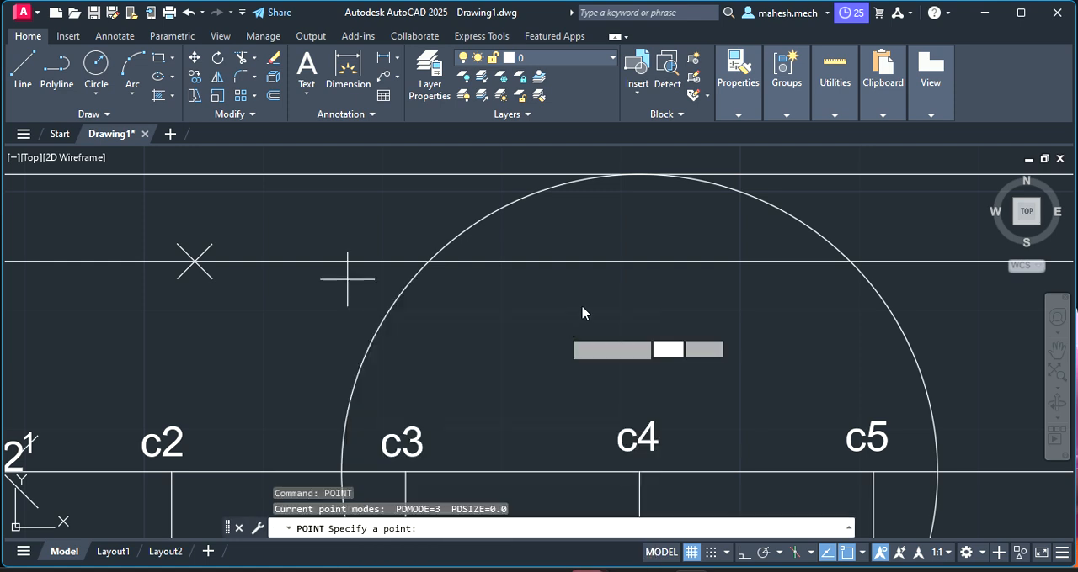
pyautogui.click(639, 175)
pyautogui.press('Escape')
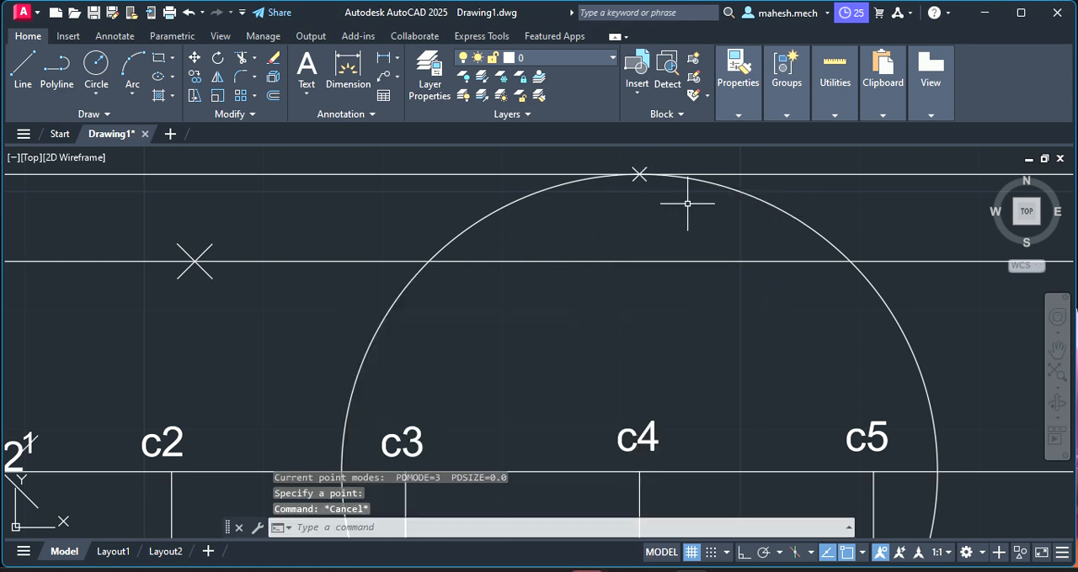
pyautogui.click(711, 183)
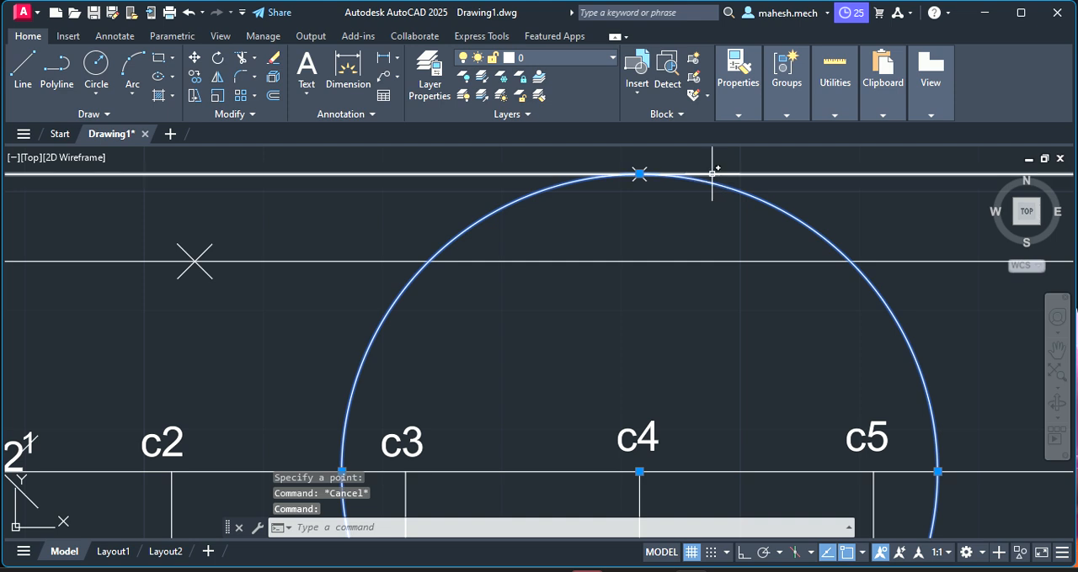
pyautogui.press('Delete')
pyautogui.scroll(-2, 666, 193)
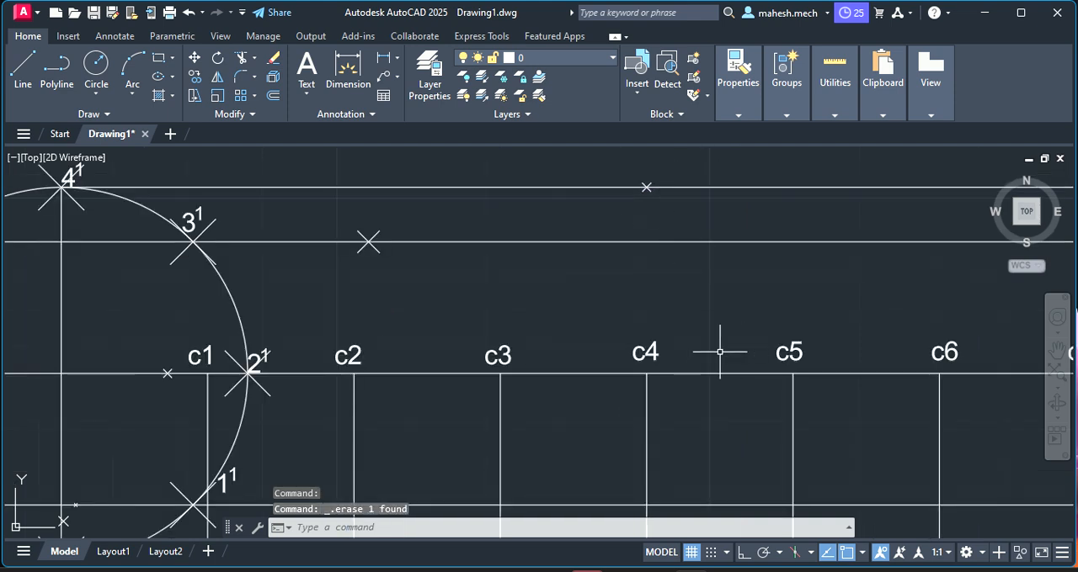
# Draw a circle of radius 25 mm centred at c5, with its edge reaching the upper horizontal line
pyautogui.click(96, 69)
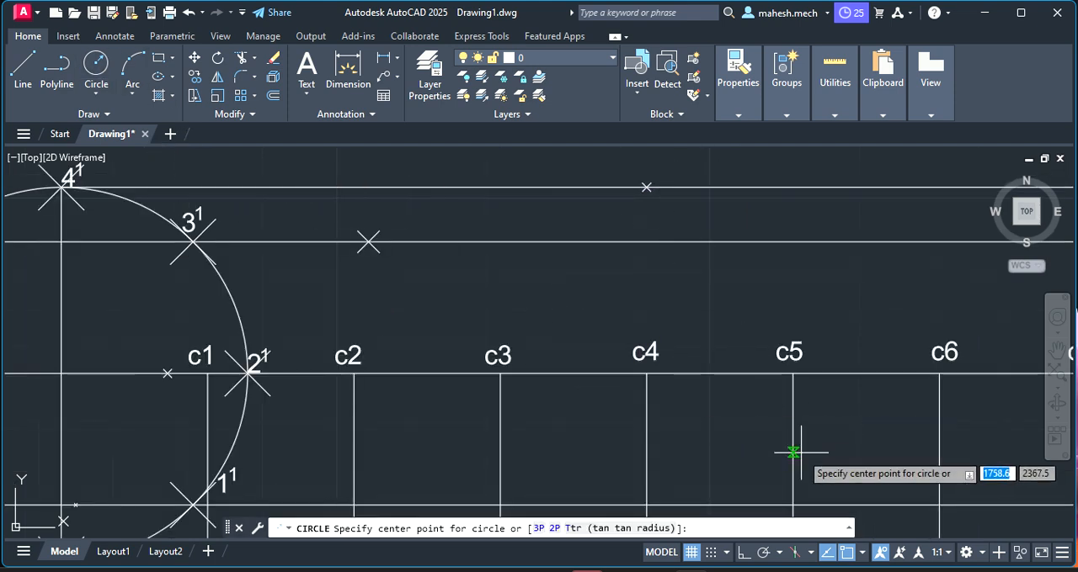
pyautogui.click(793, 373)
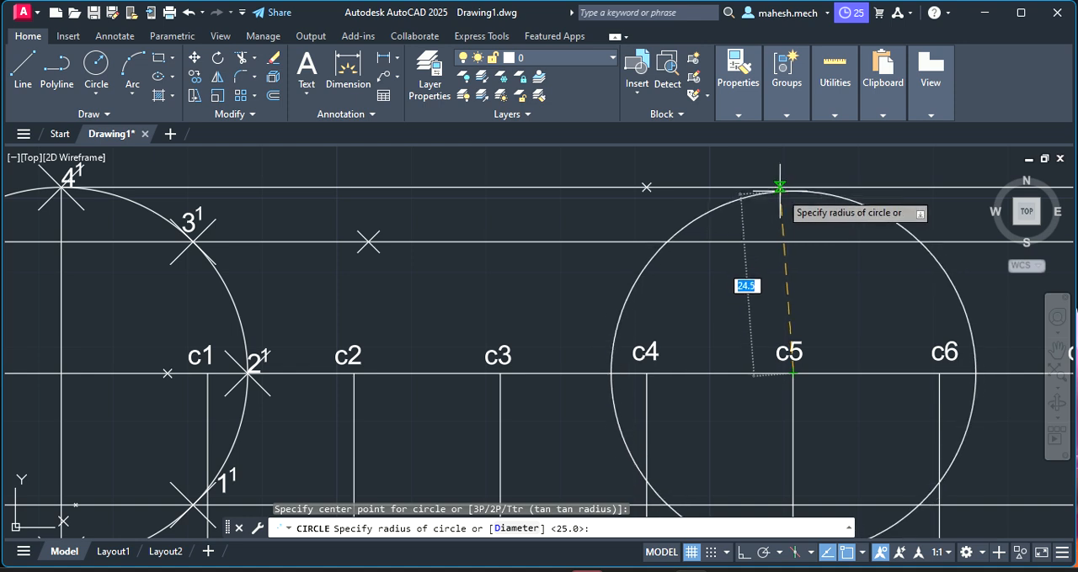
pyautogui.click(792, 188)
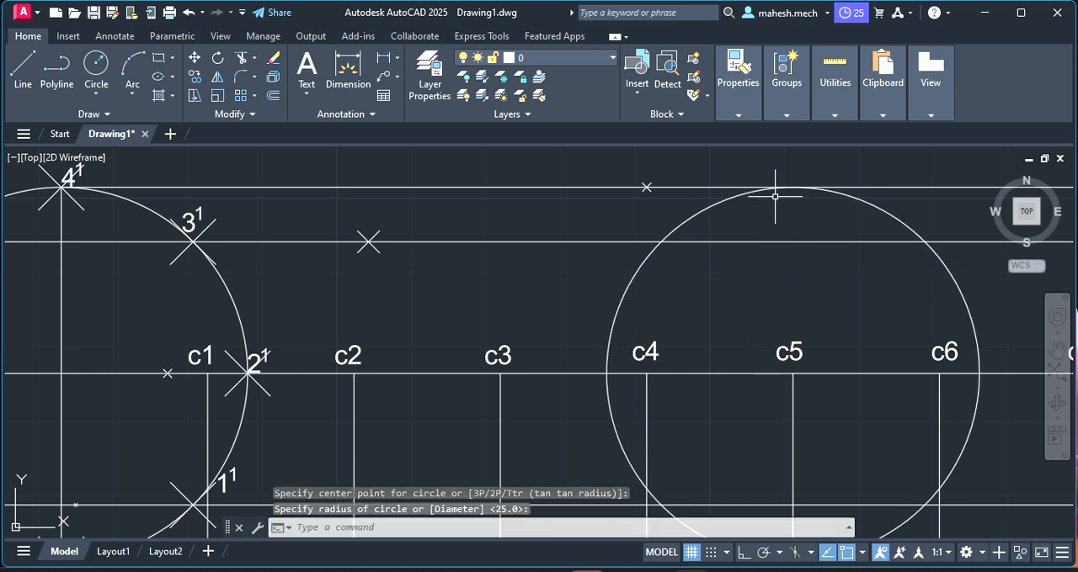
pyautogui.scroll(-1, 533, 242)
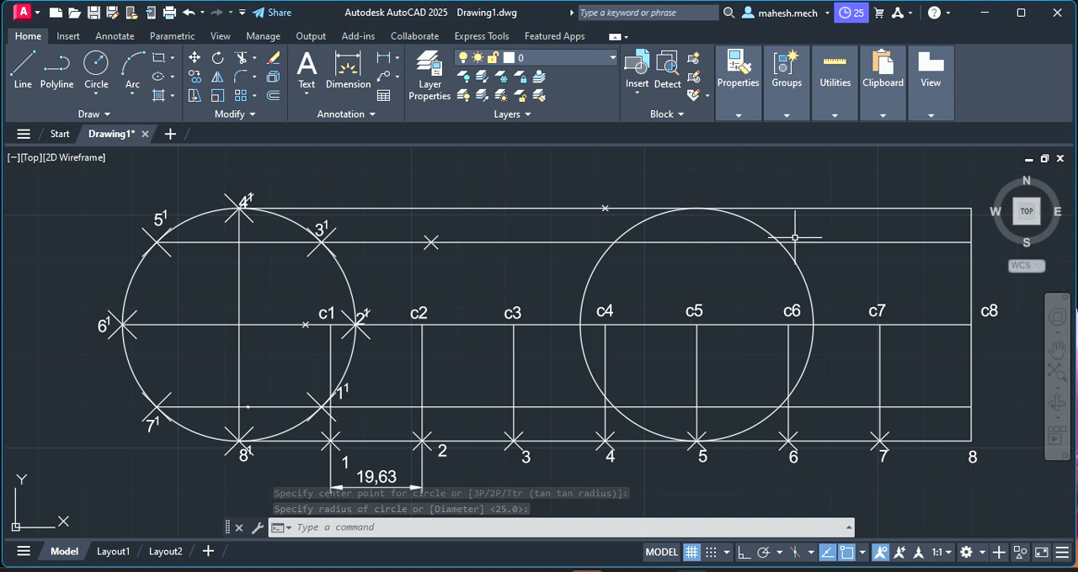
pyautogui.press('Escape')
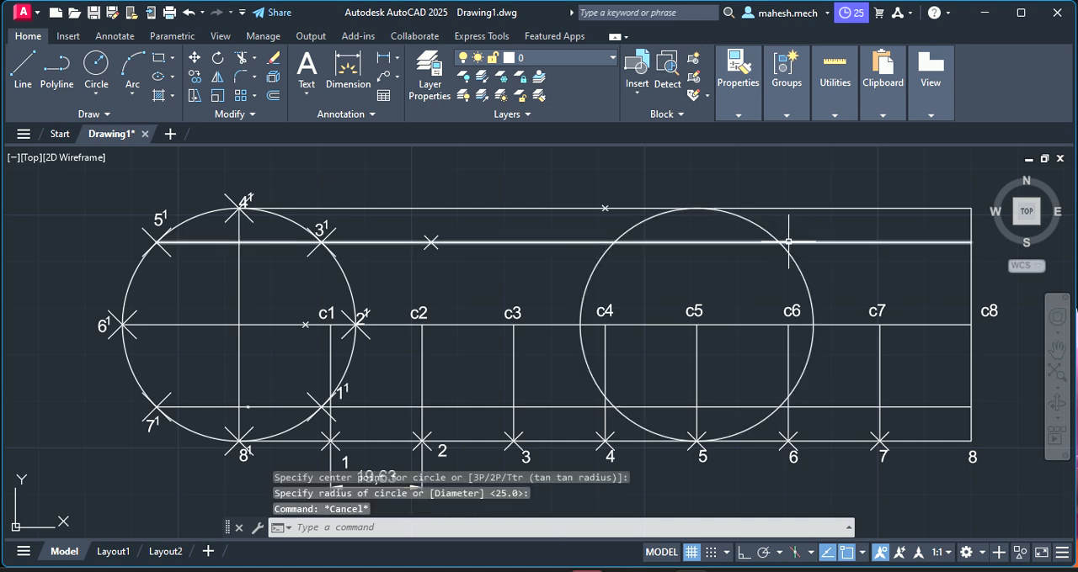
# Place a point where the c5 circle's right side crosses the horizontal line through 3¹ and 5¹, and delete that construction circle
pyautogui.rightClick(678, 303)
pyautogui.moveTo(778, 295)
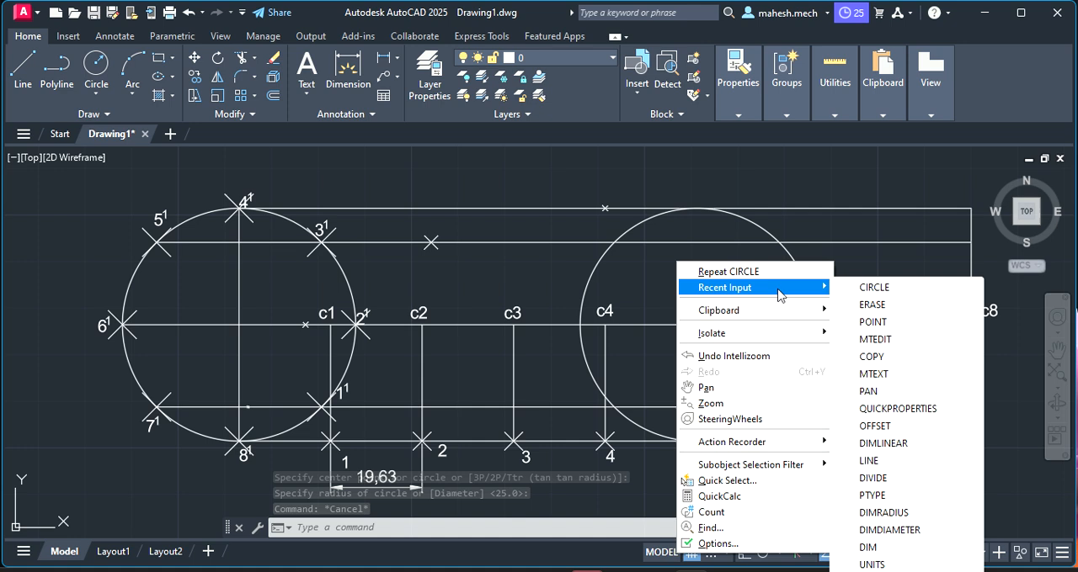
pyautogui.click(892, 323)
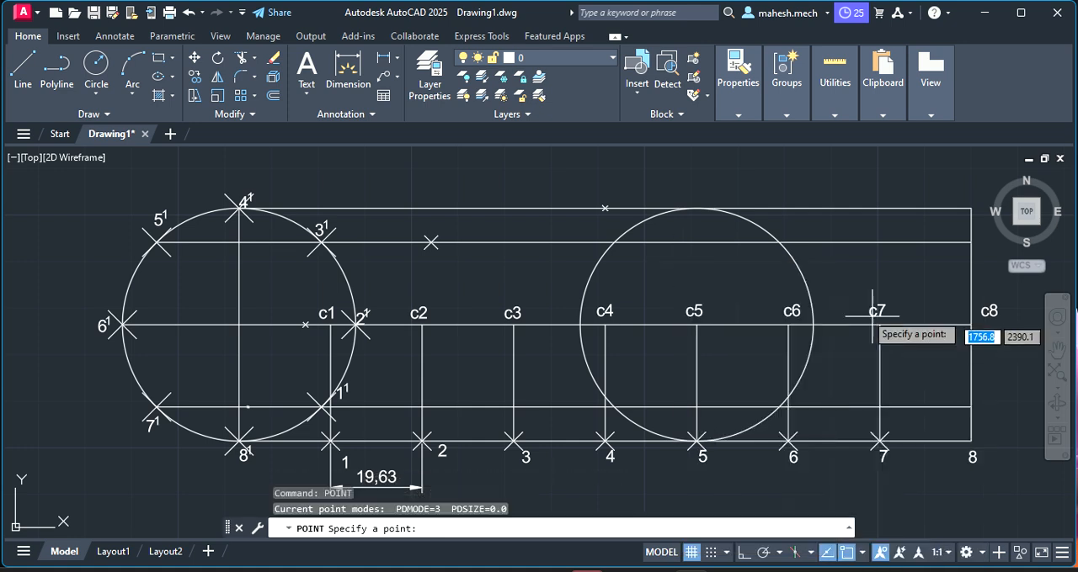
pyautogui.click(779, 242)
pyautogui.press('Escape')
pyautogui.click(759, 226)
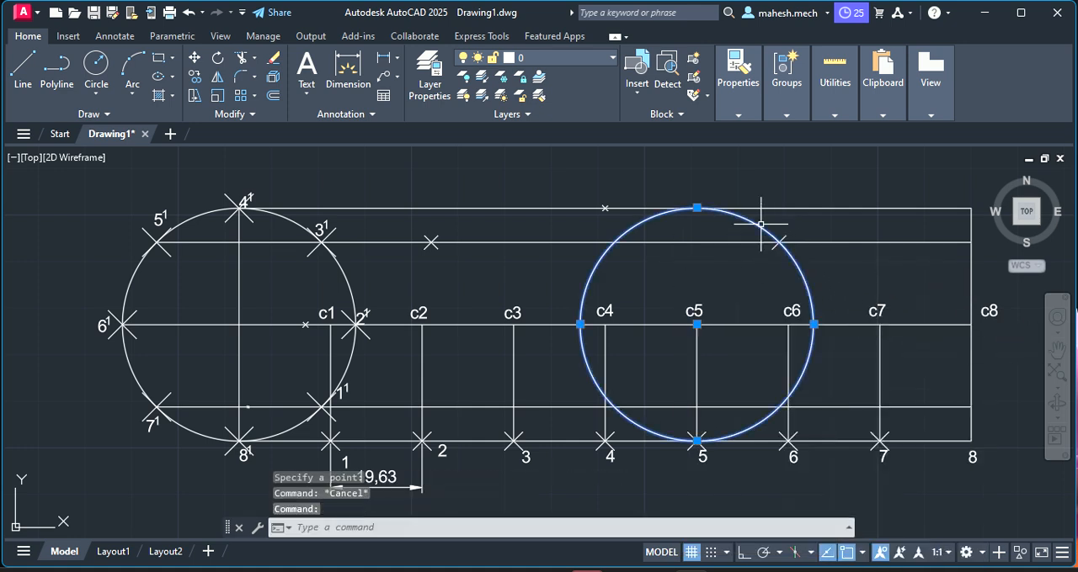
pyautogui.press('Delete')
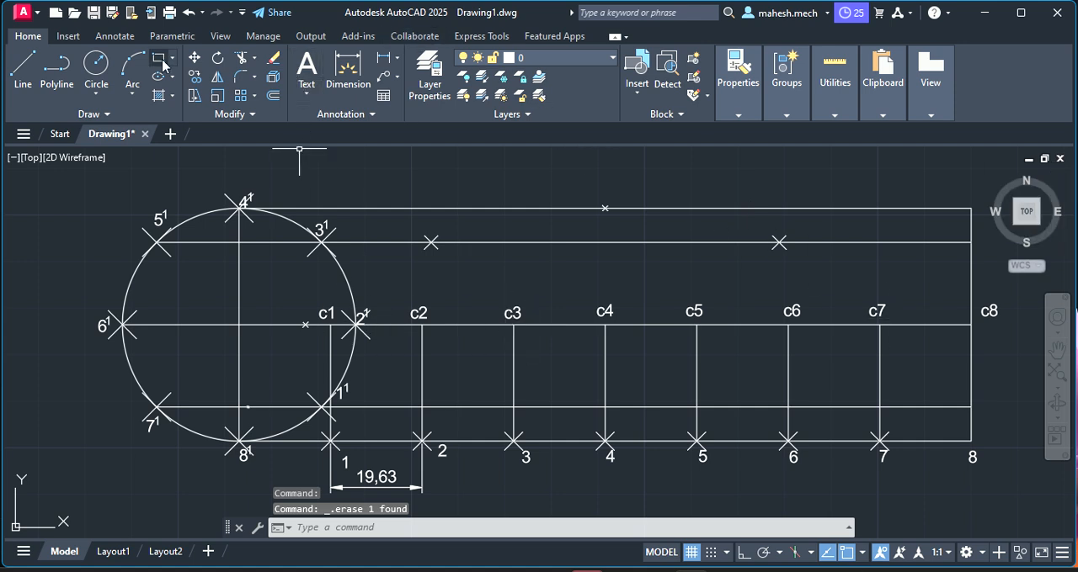
# Draw a circle of radius 25 mm centred at c6, with its edge reaching the upper horizontal line
pyautogui.click(96, 67)
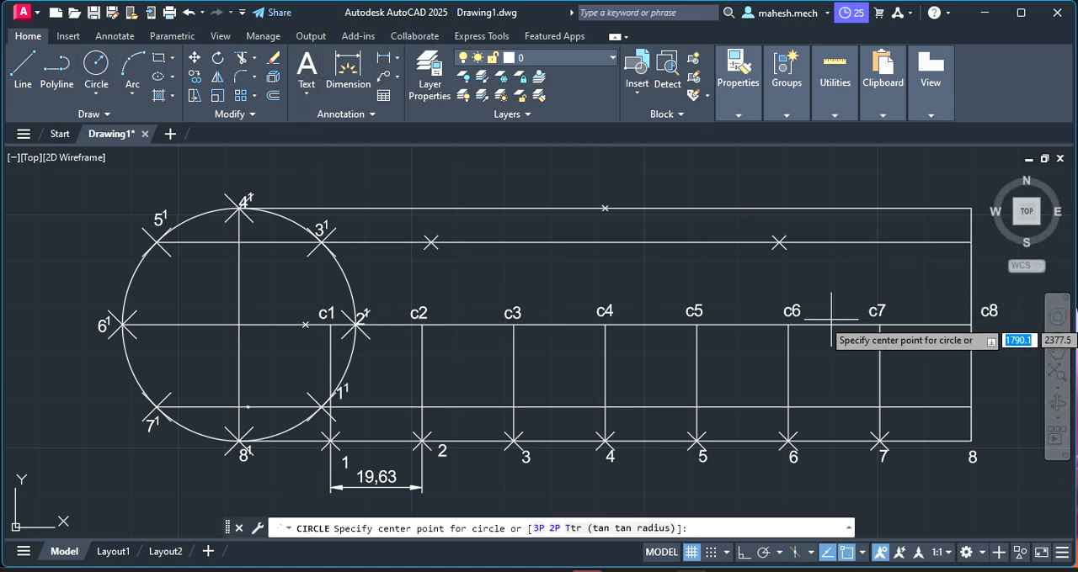
pyautogui.click(788, 325)
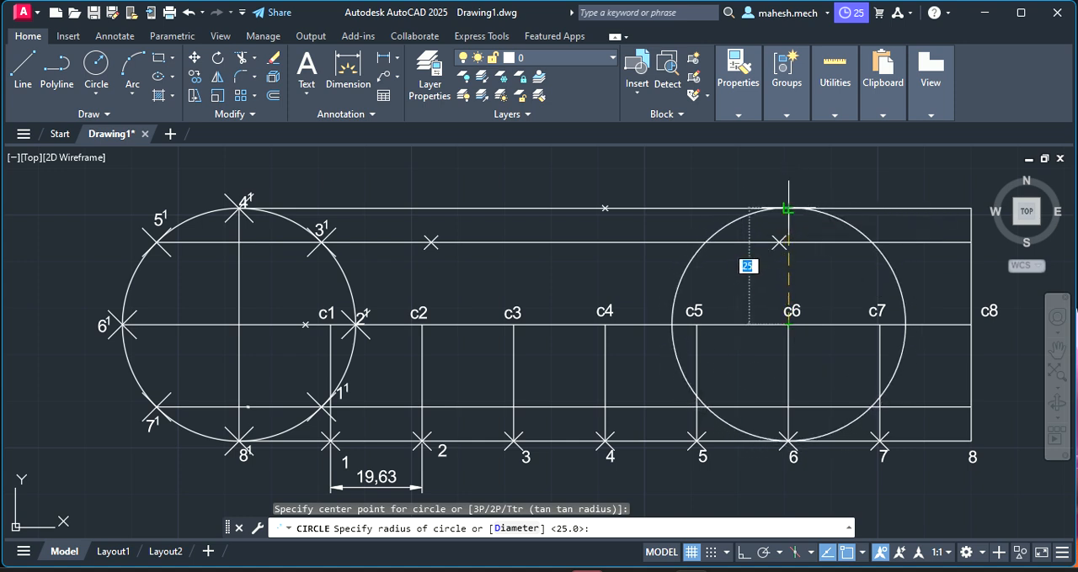
pyautogui.click(788, 209)
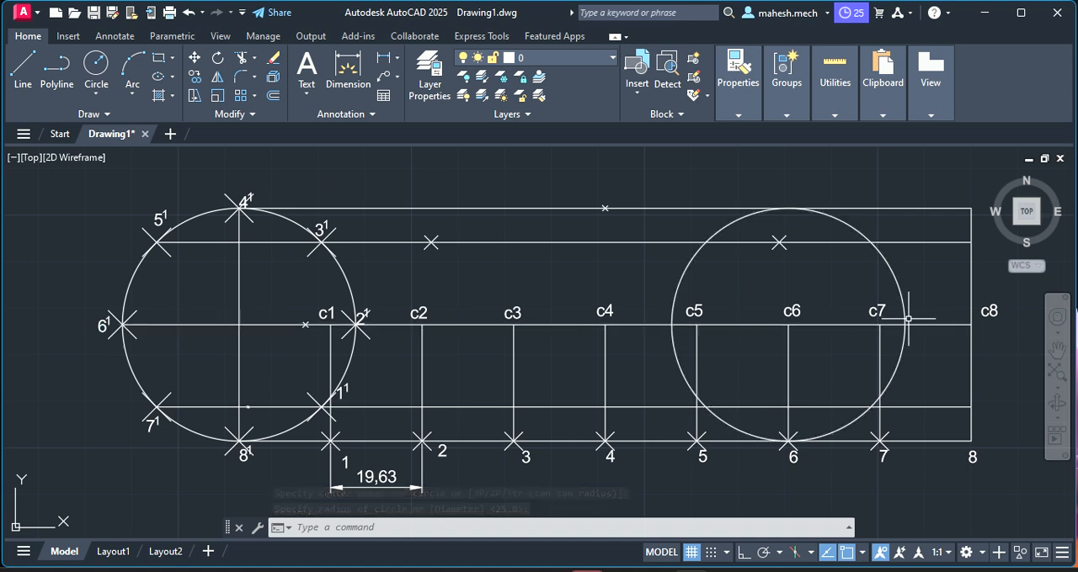
# Place a point where the c6 circle's right side crosses the centre line through 2¹ and 6¹, and delete that construction circle
pyautogui.rightClick(654, 257)
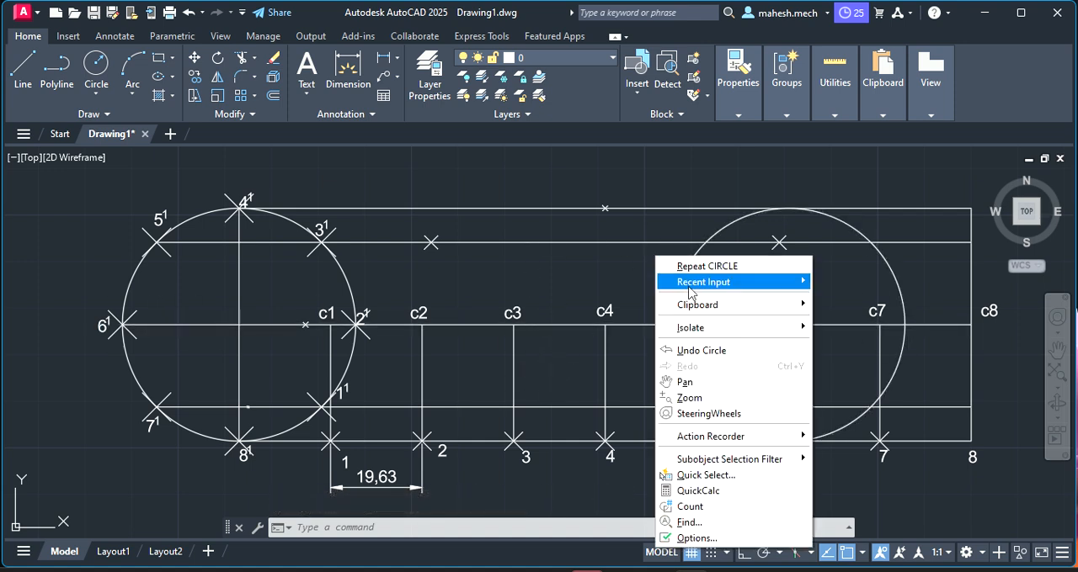
pyautogui.moveTo(690, 286)
pyautogui.click(875, 318)
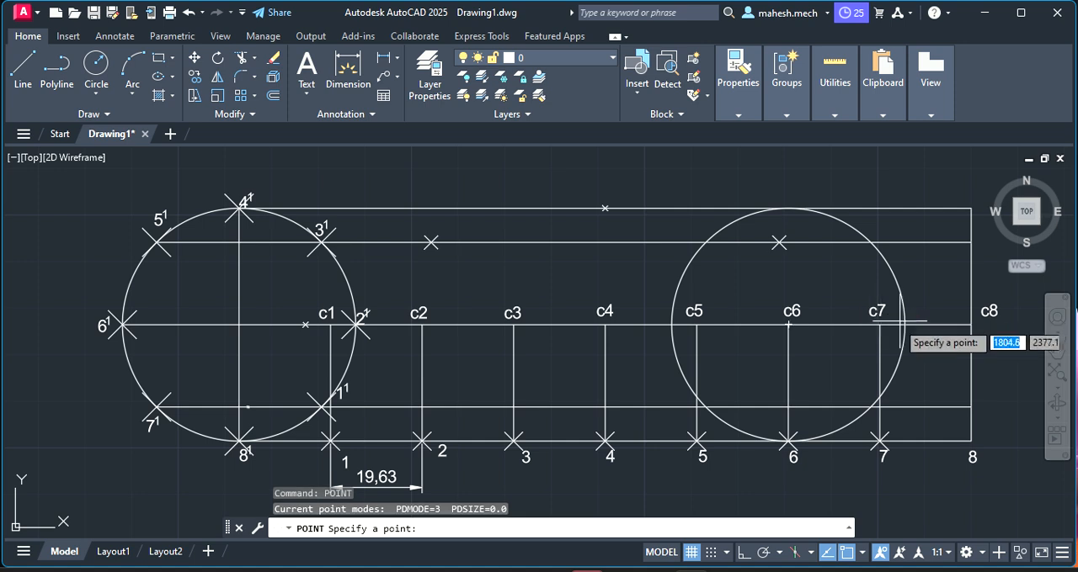
pyautogui.click(904, 324)
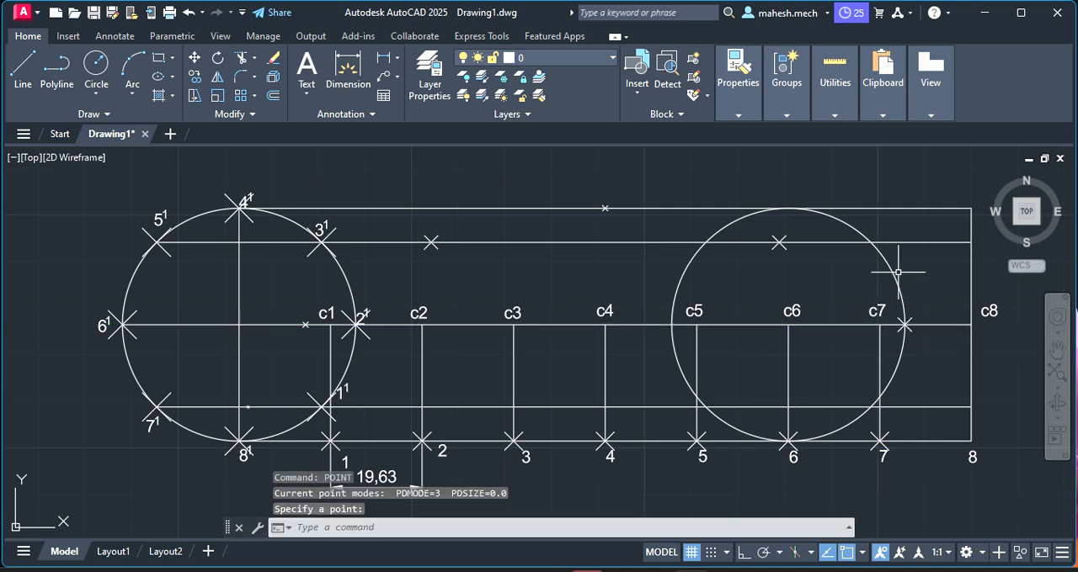
pyautogui.press('Escape')
pyautogui.press('Escape')
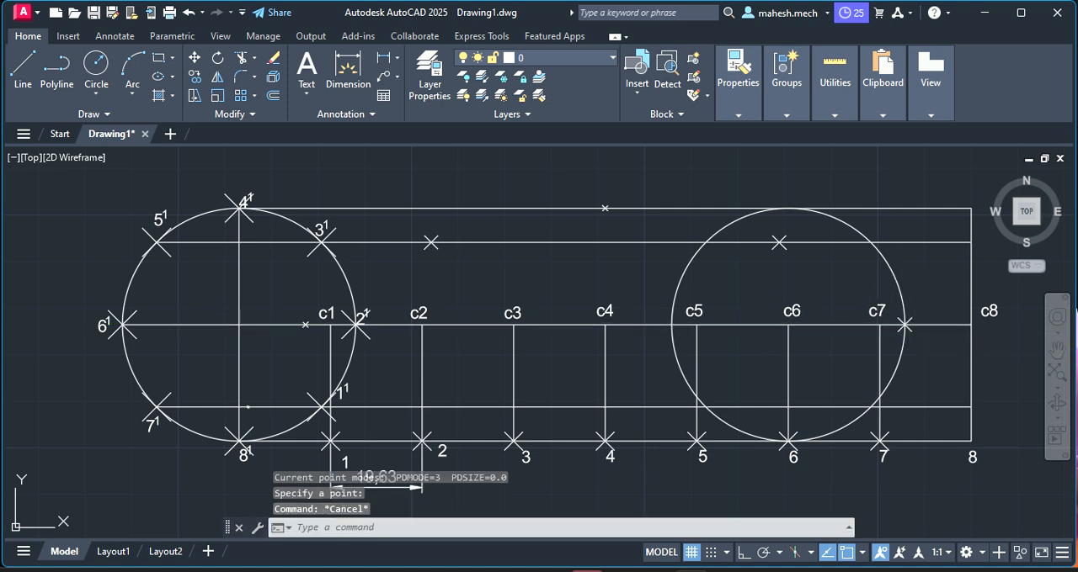
pyautogui.click(890, 268)
pyautogui.press('Delete')
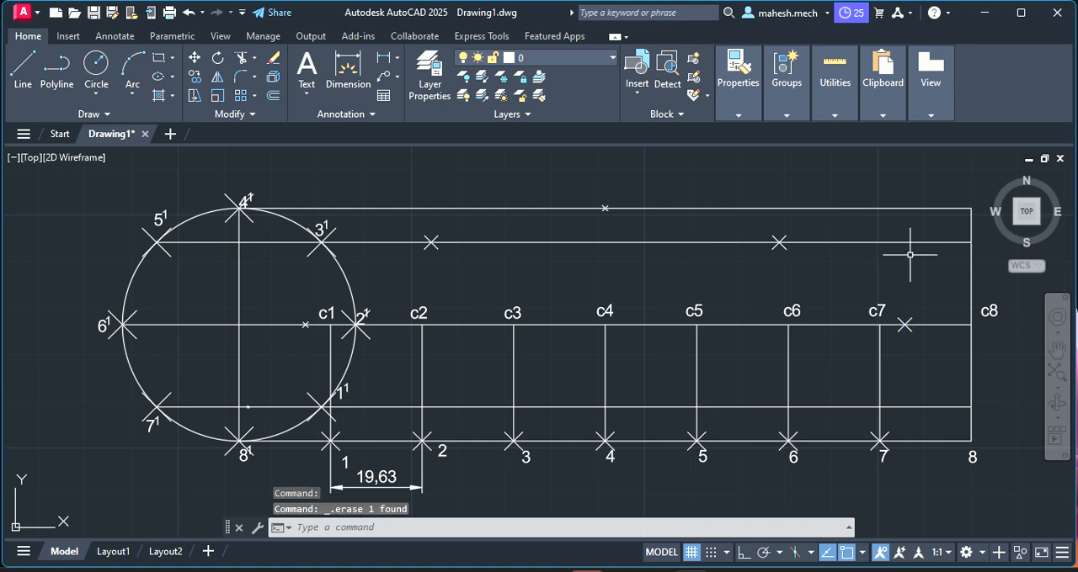
pyautogui.click(95, 67)
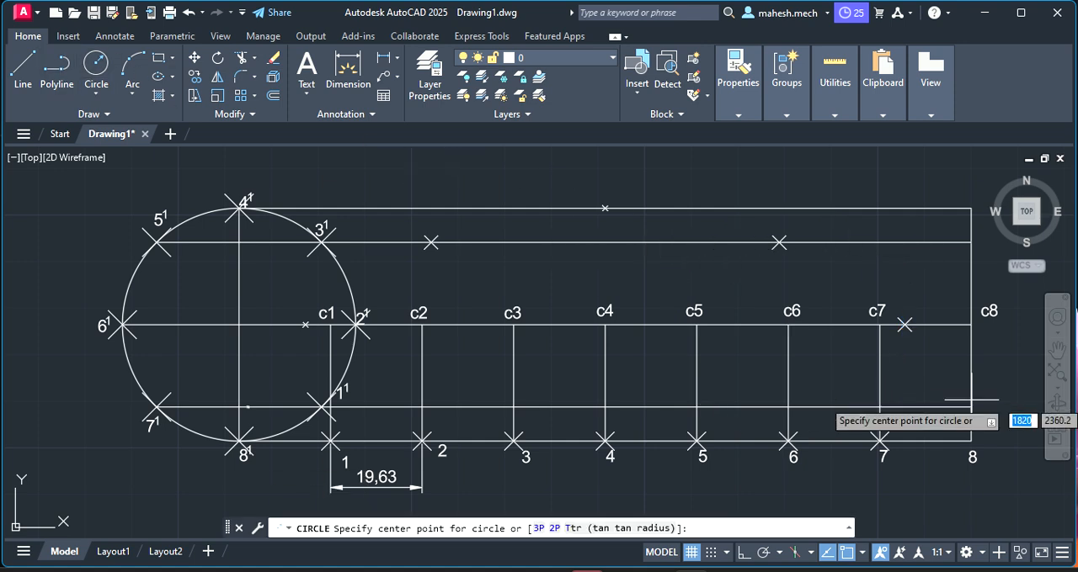
pyautogui.click(971, 324)
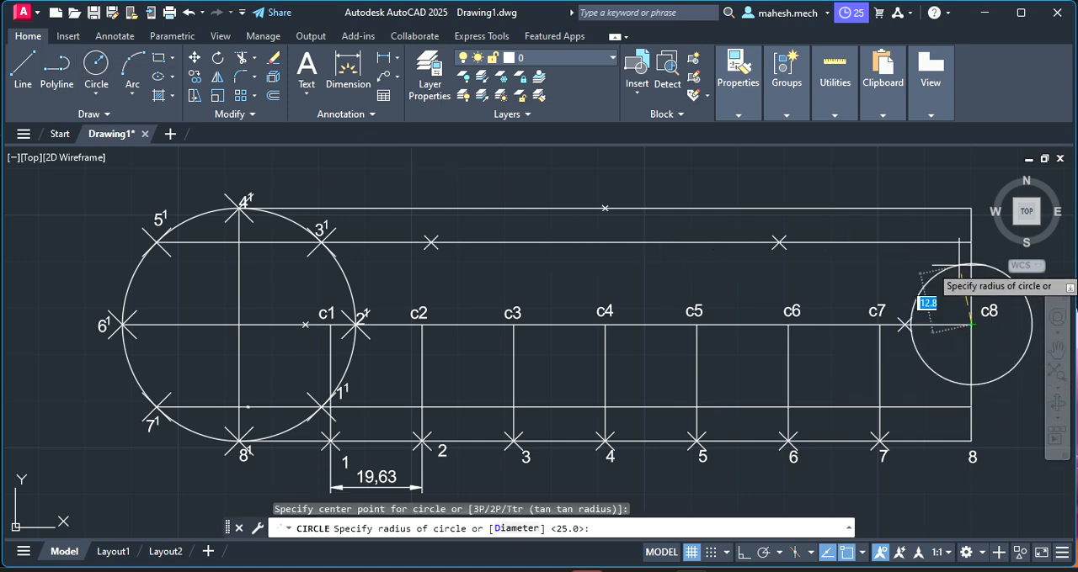
pyautogui.click(973, 209)
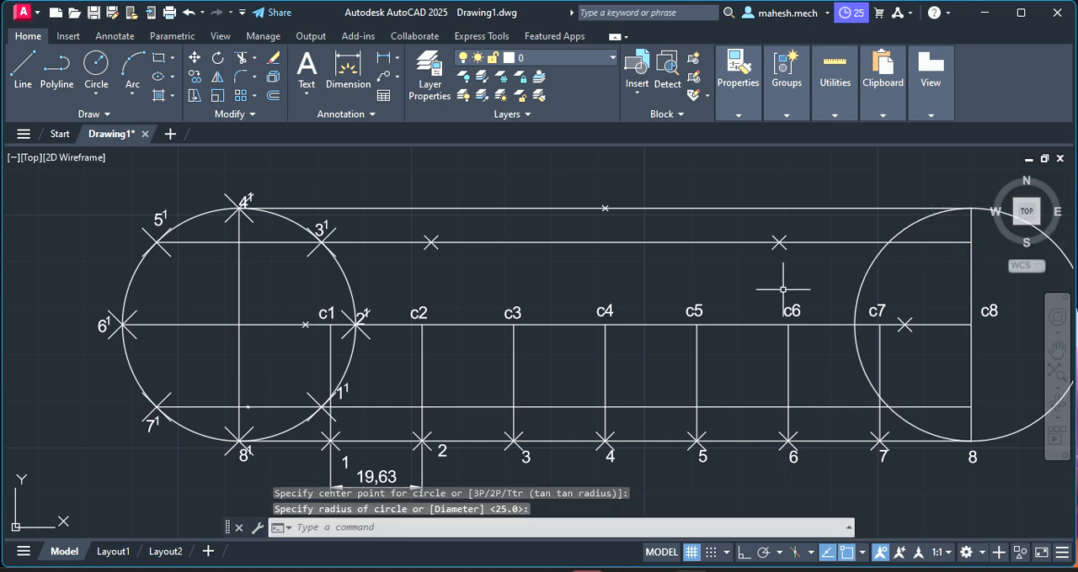
pyautogui.press('Escape')
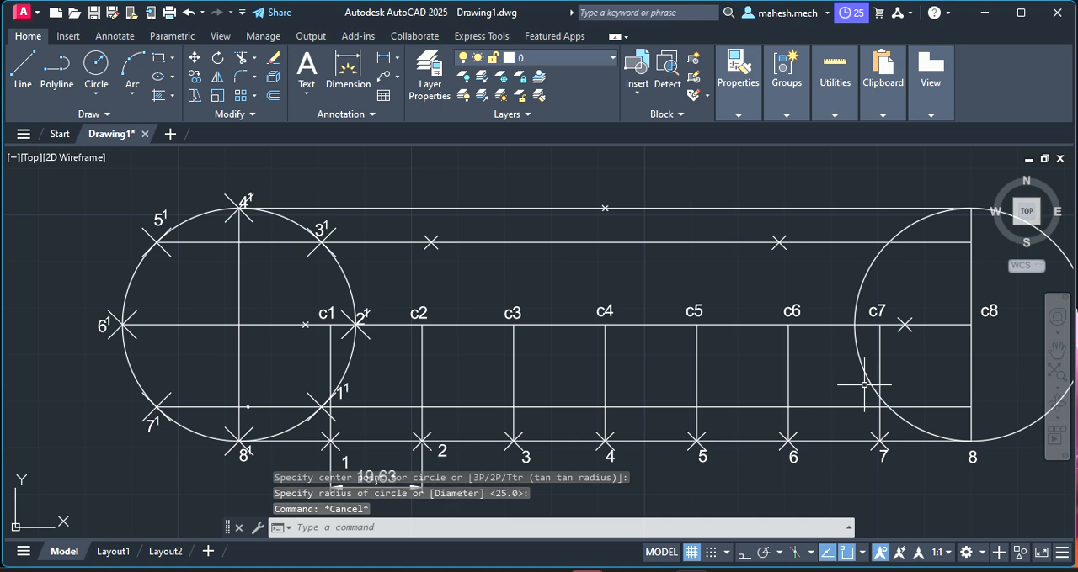
pyautogui.click(876, 257)
pyautogui.press('Delete')
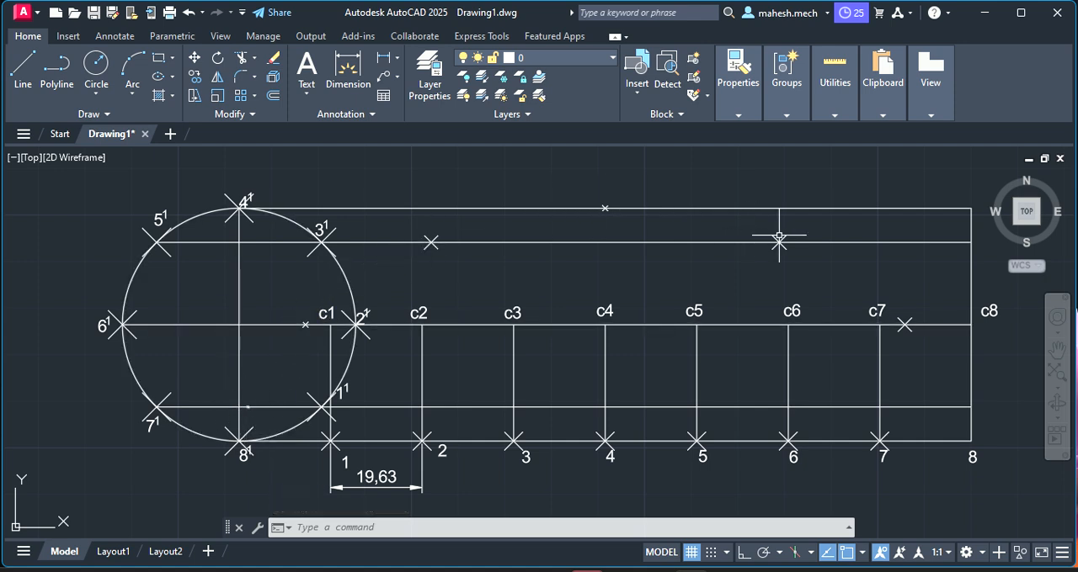
# Draw a circle of radius 25 mm centred at c7, with its edge reaching the upper horizontal line
pyautogui.click(96, 65)
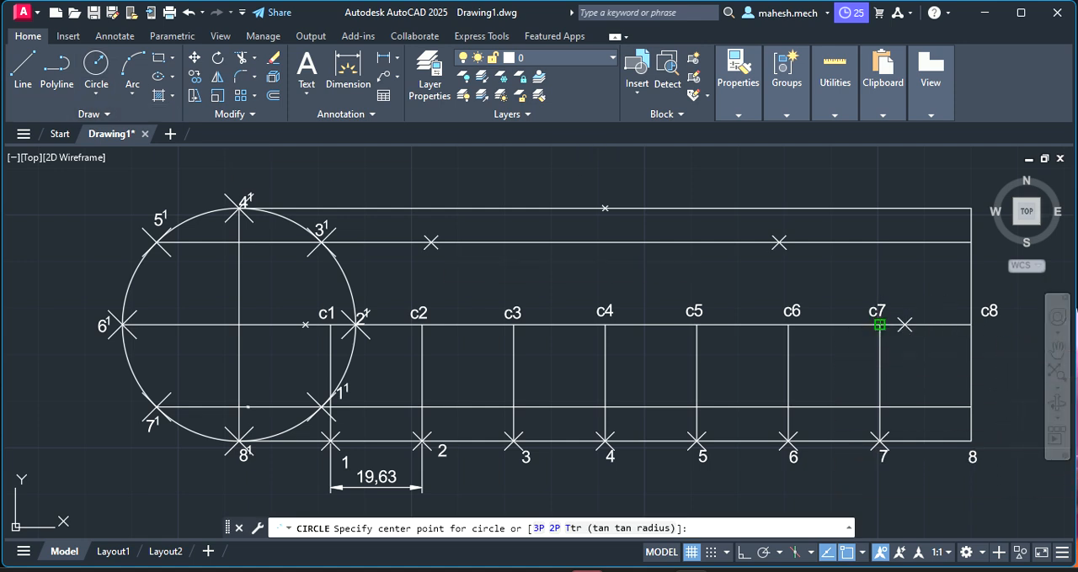
pyautogui.click(878, 325)
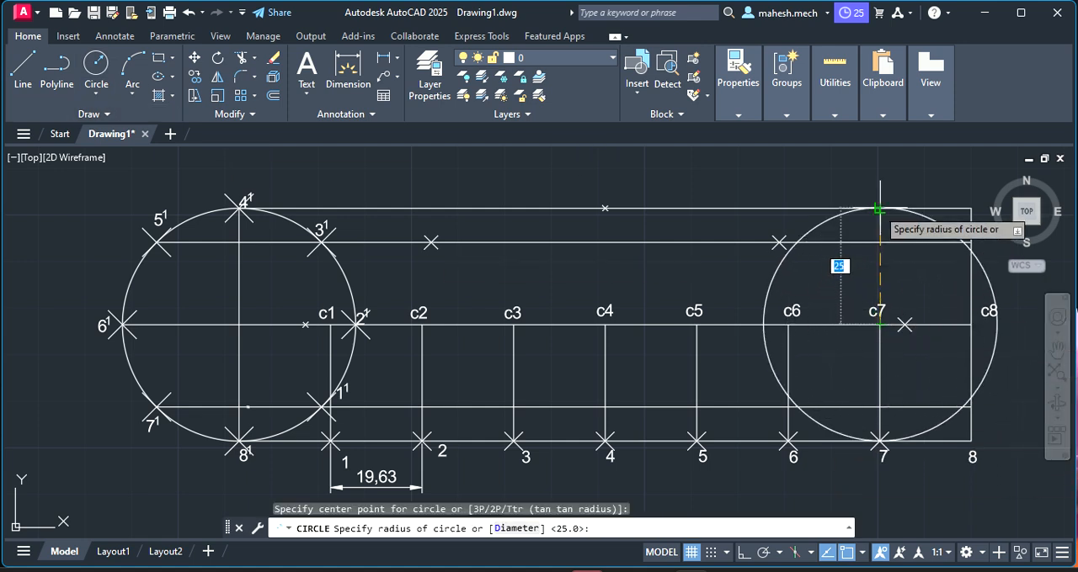
pyautogui.press('Escape')
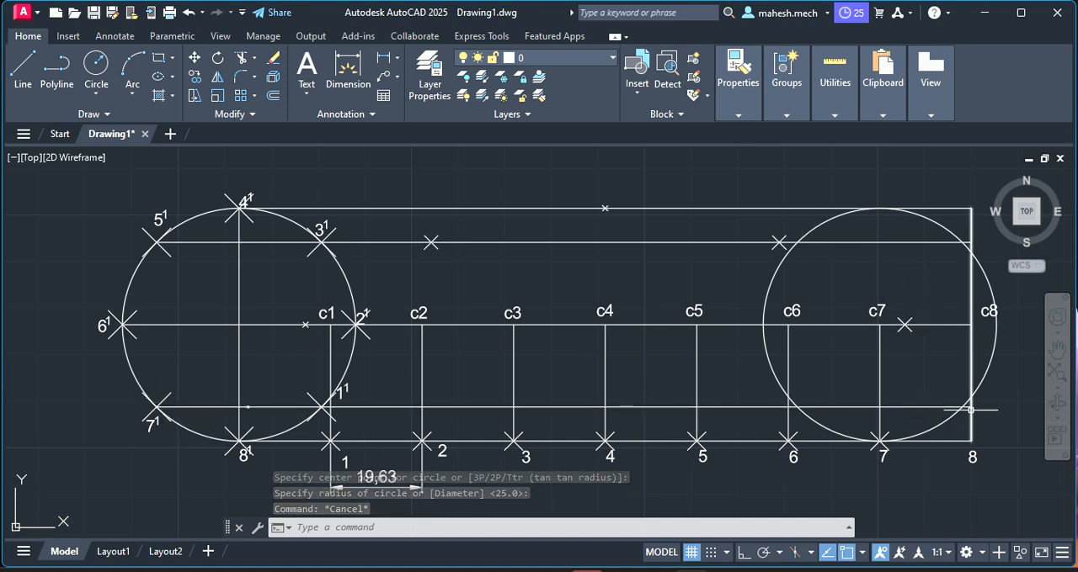
# Place a point where the c7 circle's right side crosses the horizontal line through 1¹ and 7¹, and delete that construction circle
pyautogui.scroll(6, 970, 410)
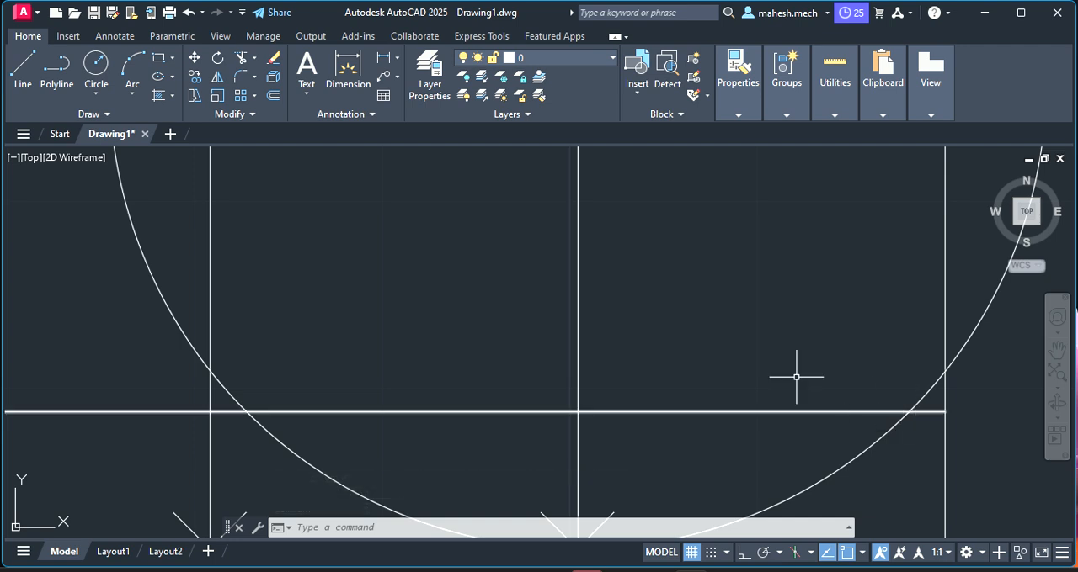
pyautogui.rightClick(724, 324)
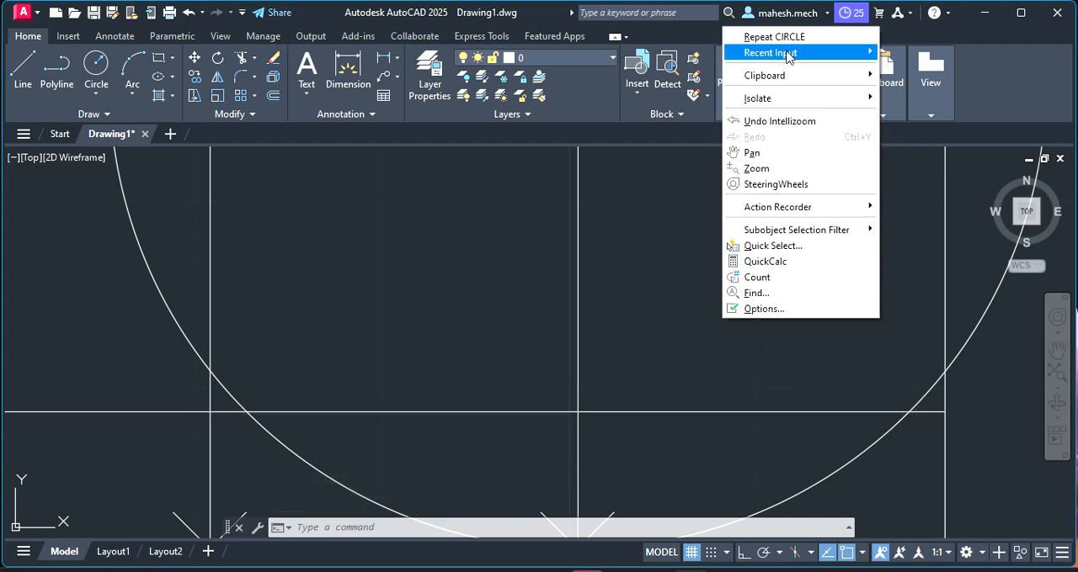
pyautogui.moveTo(788, 55)
pyautogui.click(901, 85)
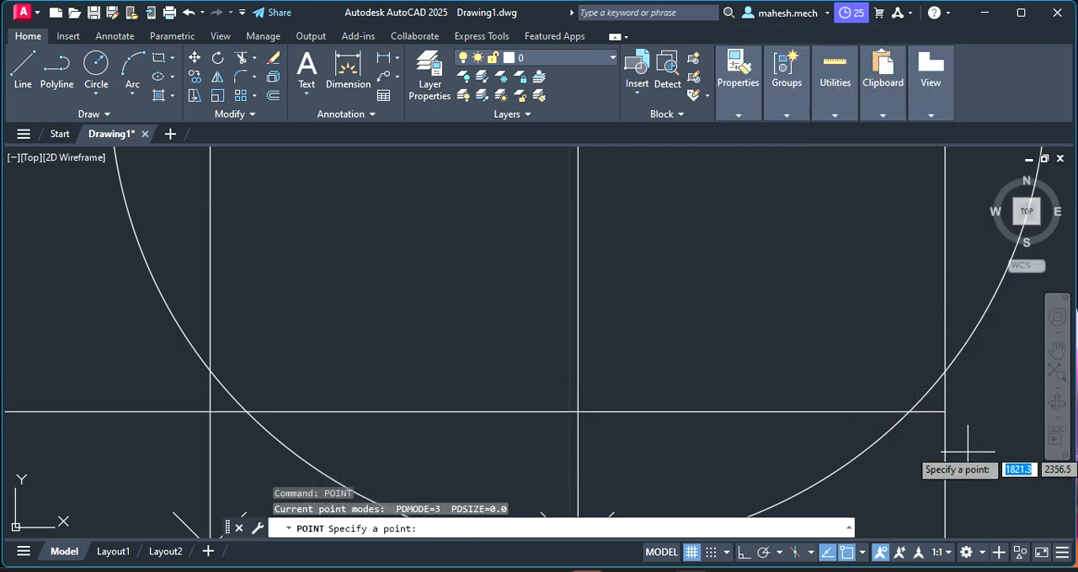
pyautogui.click(906, 413)
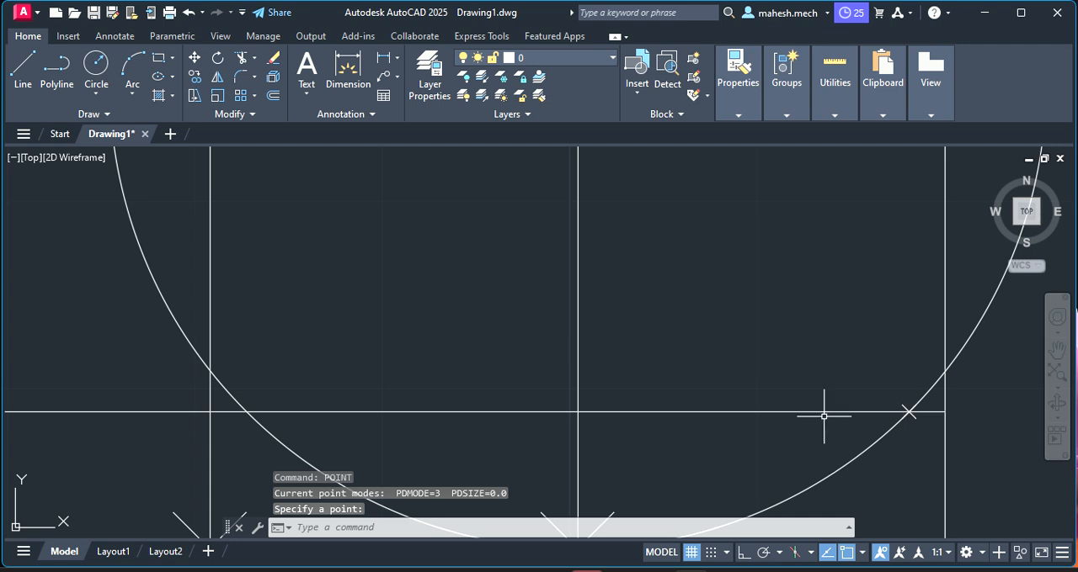
pyautogui.press('Escape')
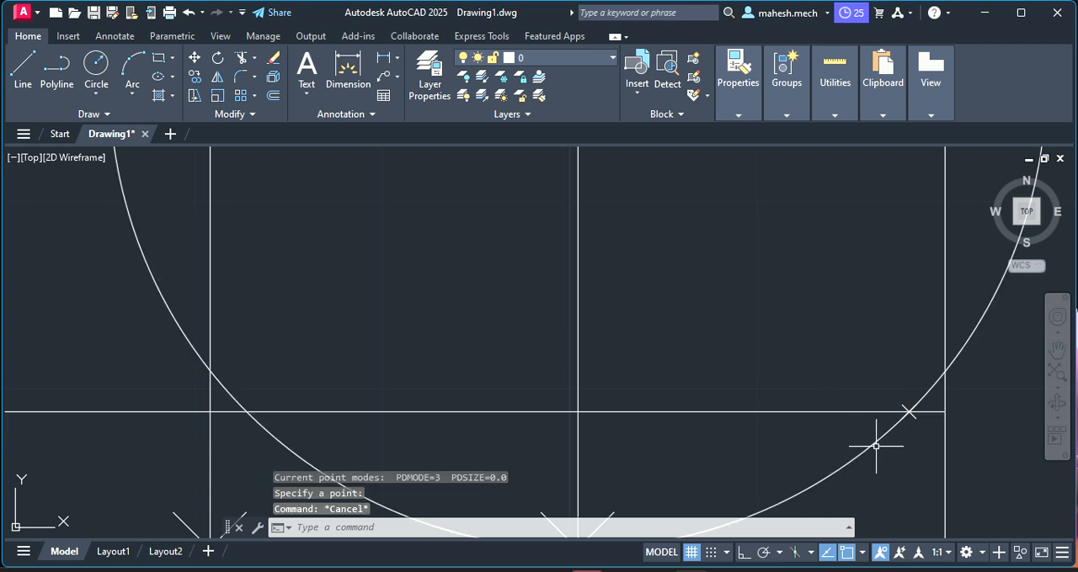
pyautogui.click(873, 444)
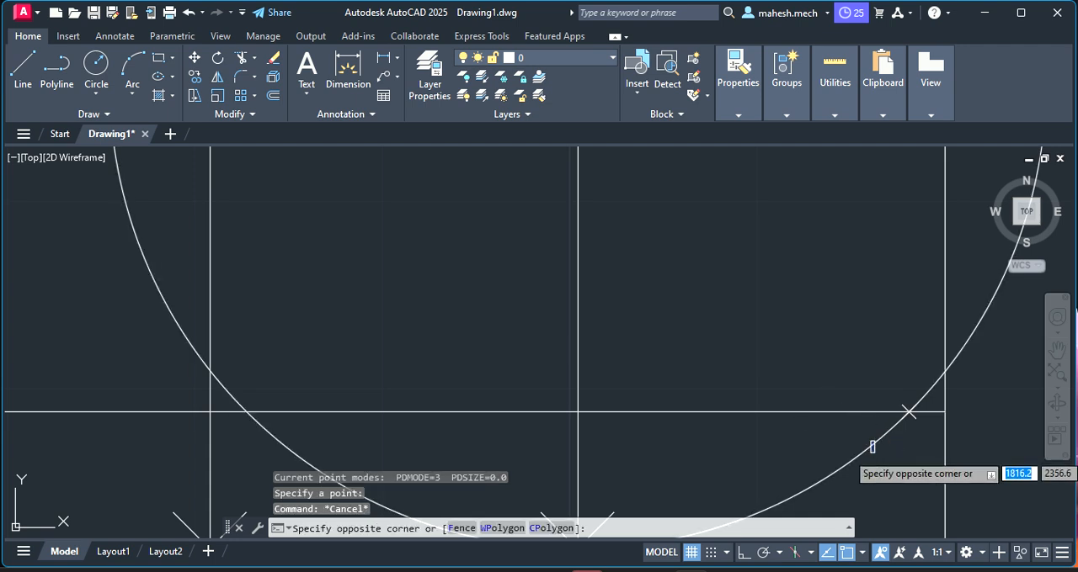
pyautogui.press('Escape')
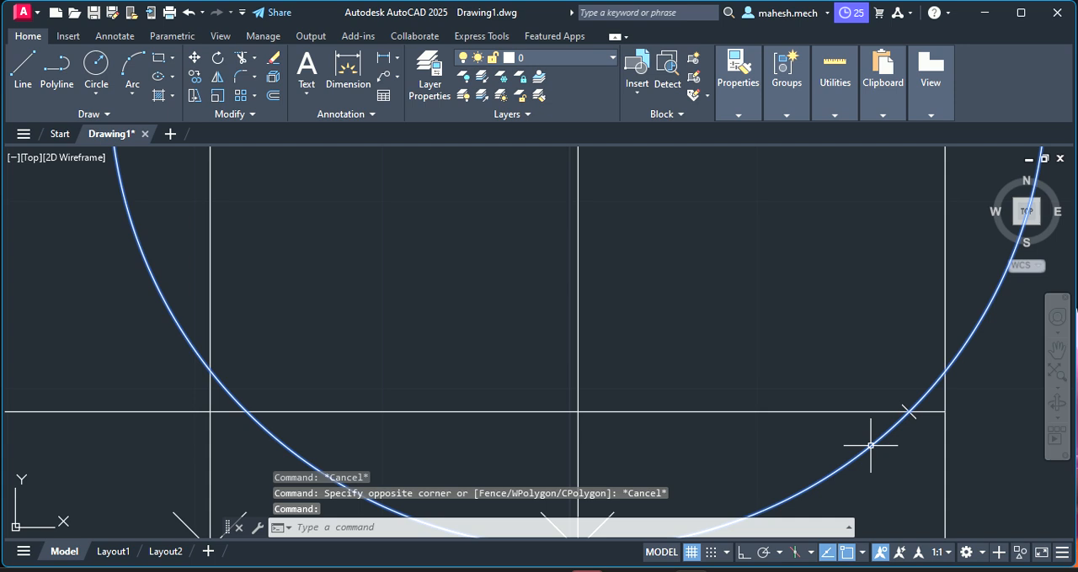
pyautogui.click(871, 444)
pyautogui.press('Delete')
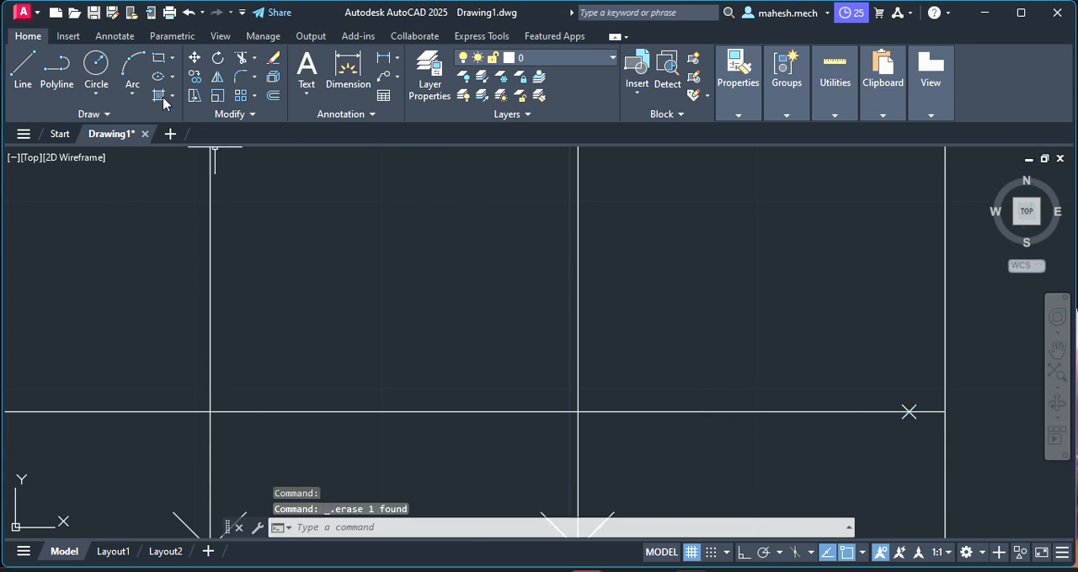
# Draw a circle of radius 25 mm centred at c8, with its edge reaching the upper horizontal line
pyautogui.scroll(-2, 293, 287)
pyautogui.scroll(-4, 155, 189)
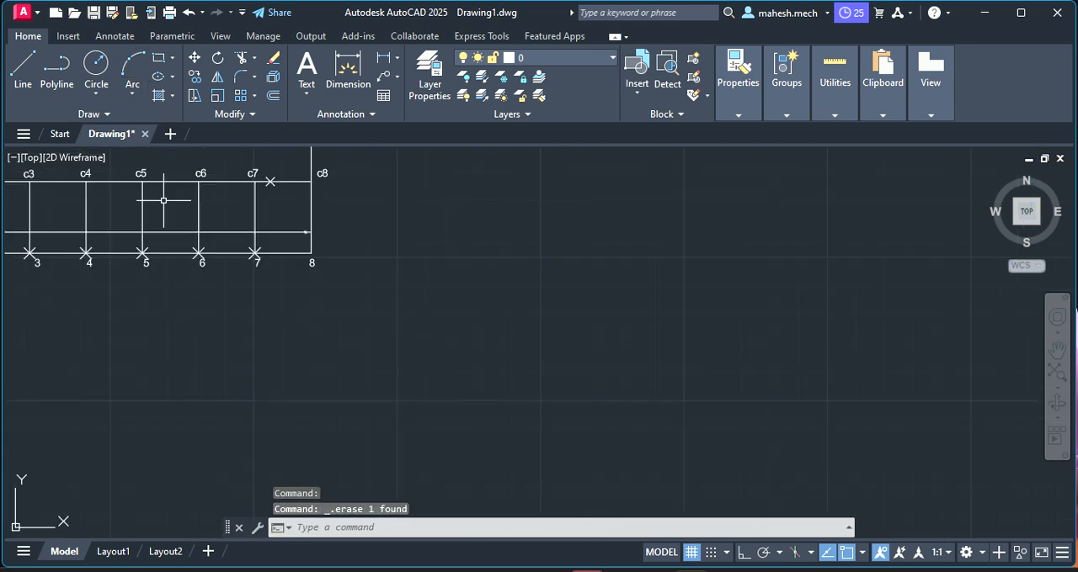
pyautogui.rightClick(375, 240)
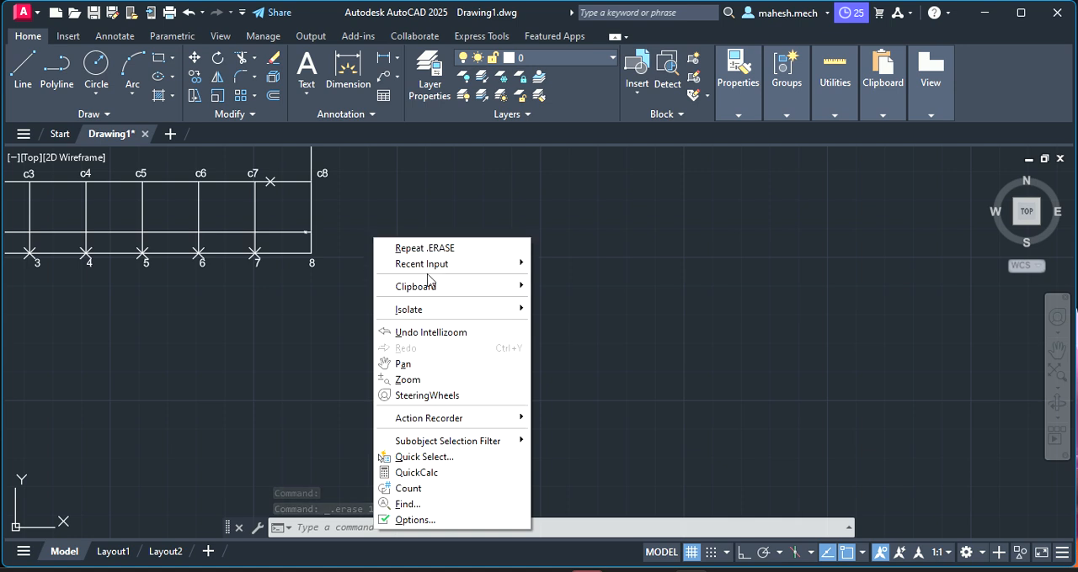
pyautogui.moveTo(530, 268)
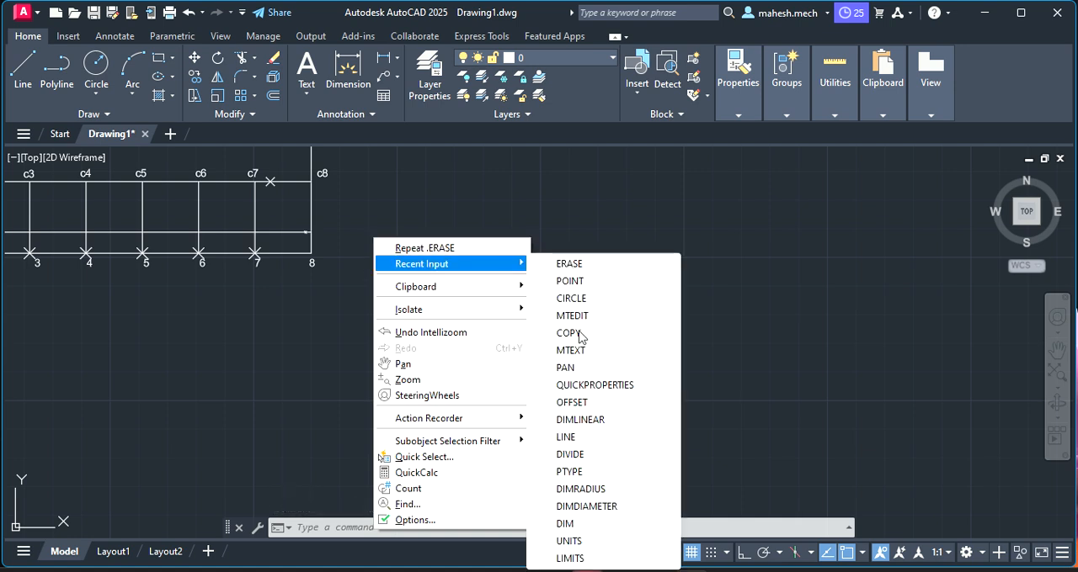
pyautogui.click(567, 375)
pyautogui.moveTo(195, 270)
pyautogui.mouseDown()
pyautogui.moveTo(390, 421)
pyautogui.moveTo(570, 420)
pyautogui.mouseUp()
pyautogui.scroll(2, 395, 364)
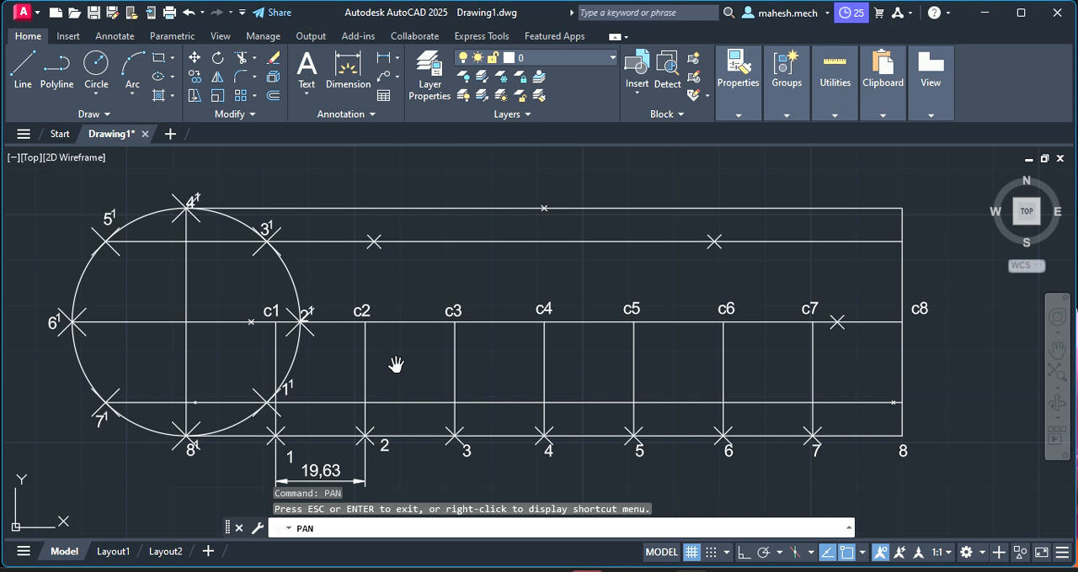
pyautogui.click(96, 64)
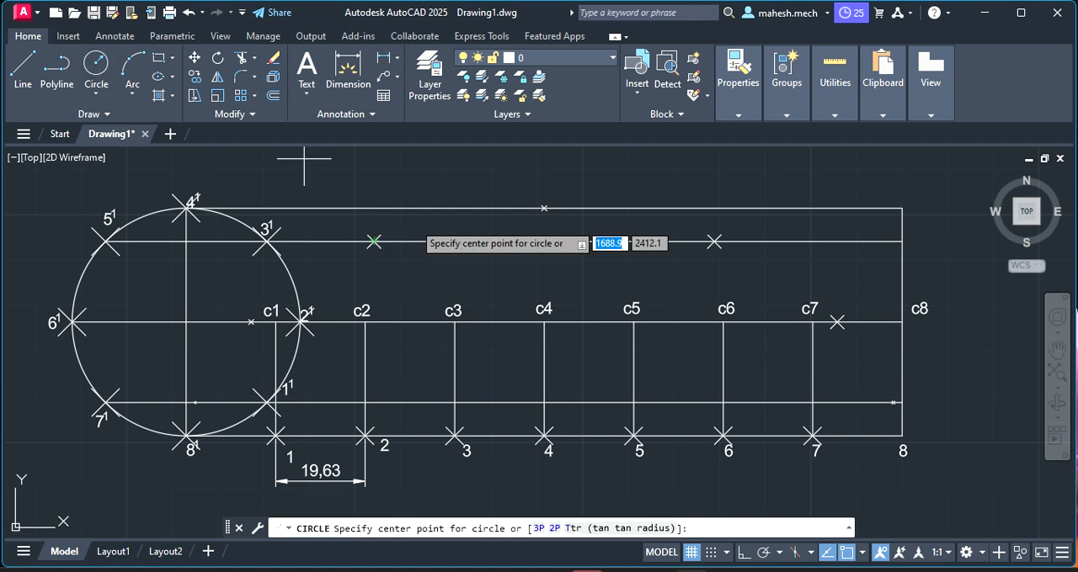
pyautogui.click(902, 322)
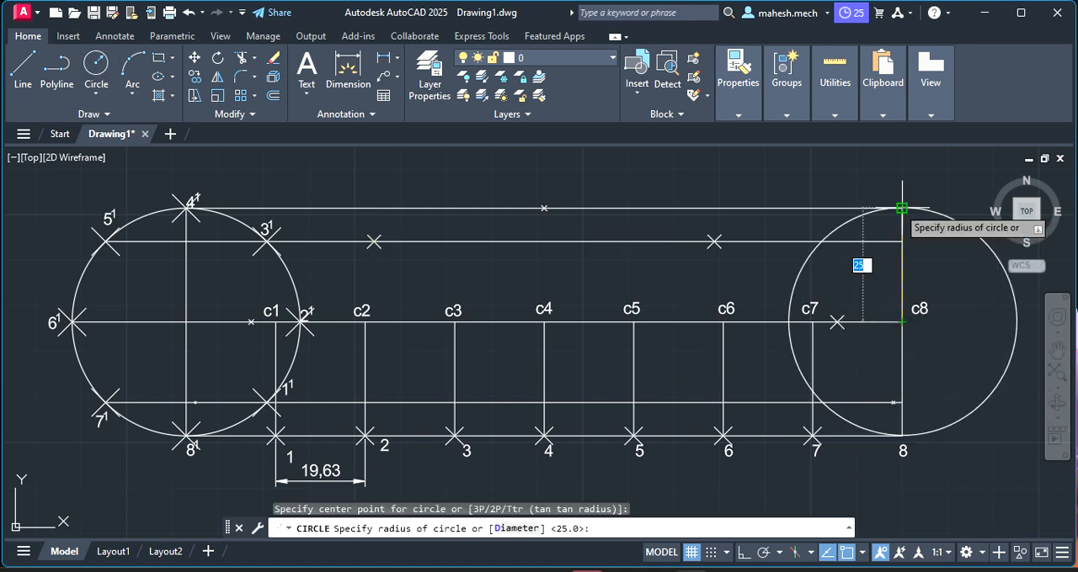
pyautogui.click(902, 209)
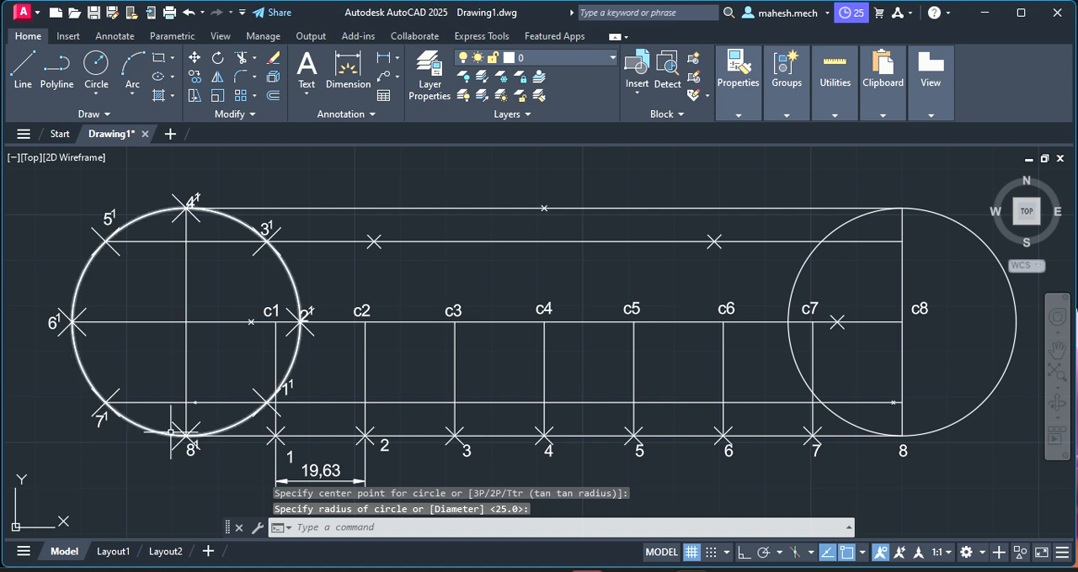
# Place a point where the c8 circle touches the base line at 8, and delete that construction circle
pyautogui.scroll(2, 904, 434)
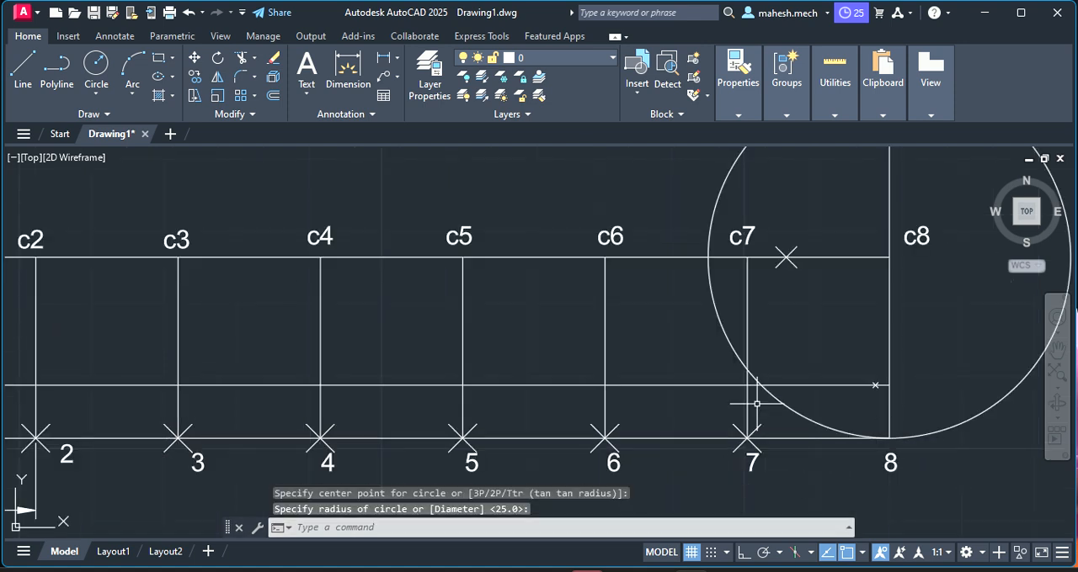
pyautogui.rightClick(865, 76)
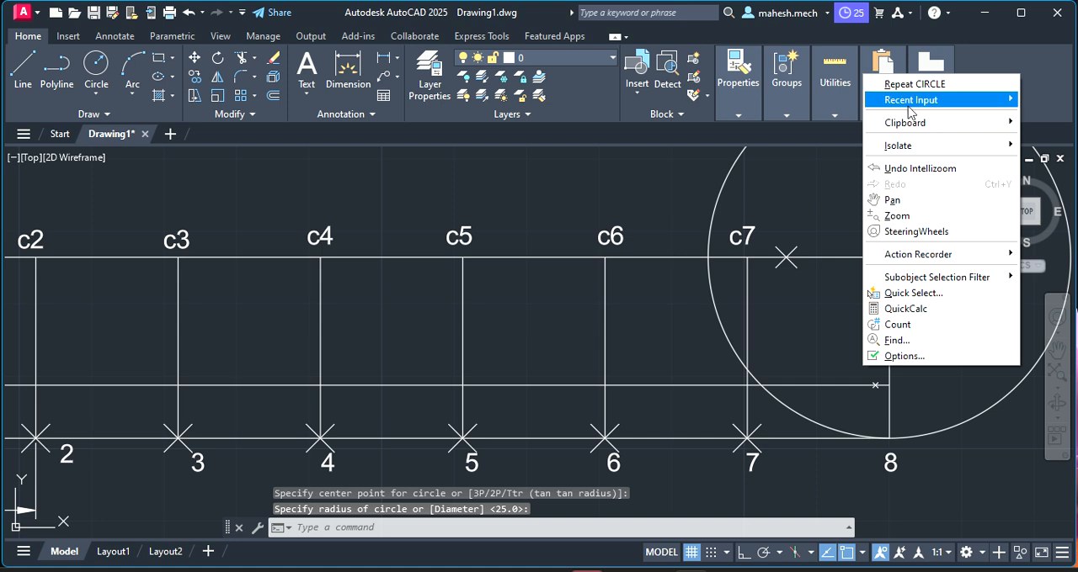
pyautogui.moveTo(911, 102)
pyautogui.click(758, 152)
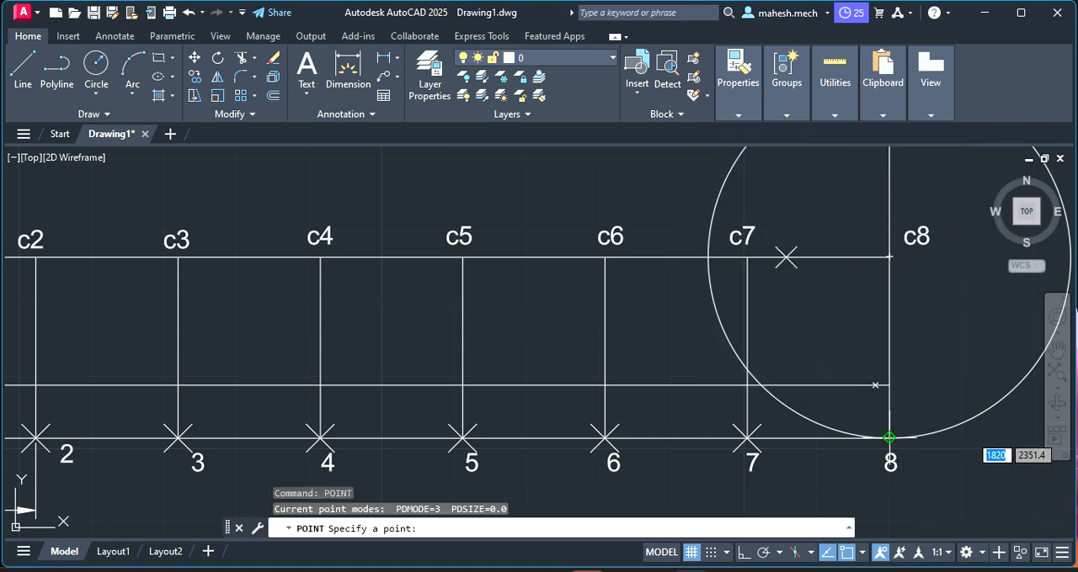
pyautogui.click(888, 438)
pyautogui.press('Escape')
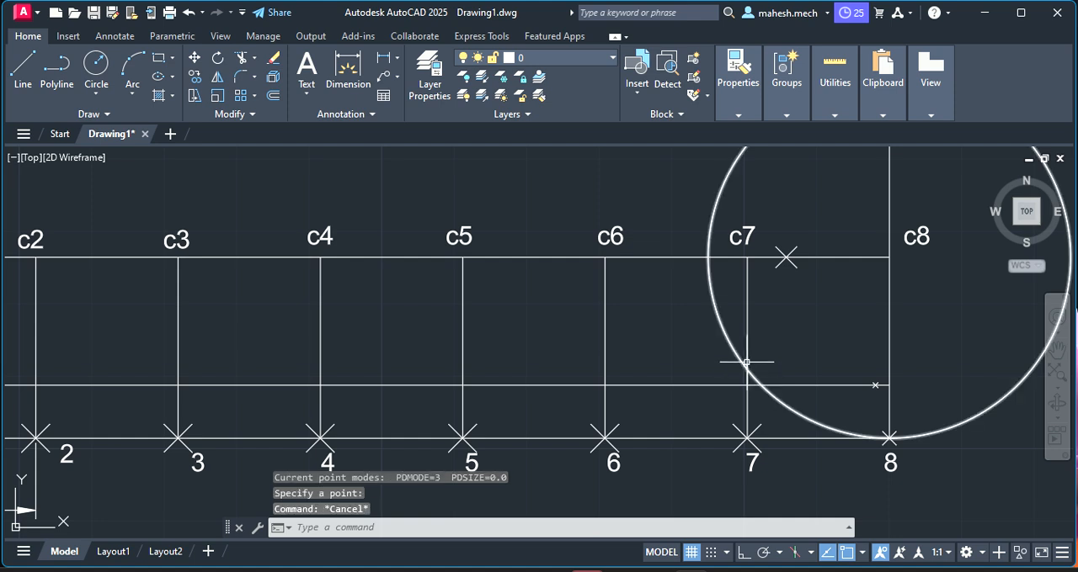
pyautogui.click(731, 344)
pyautogui.press('Delete')
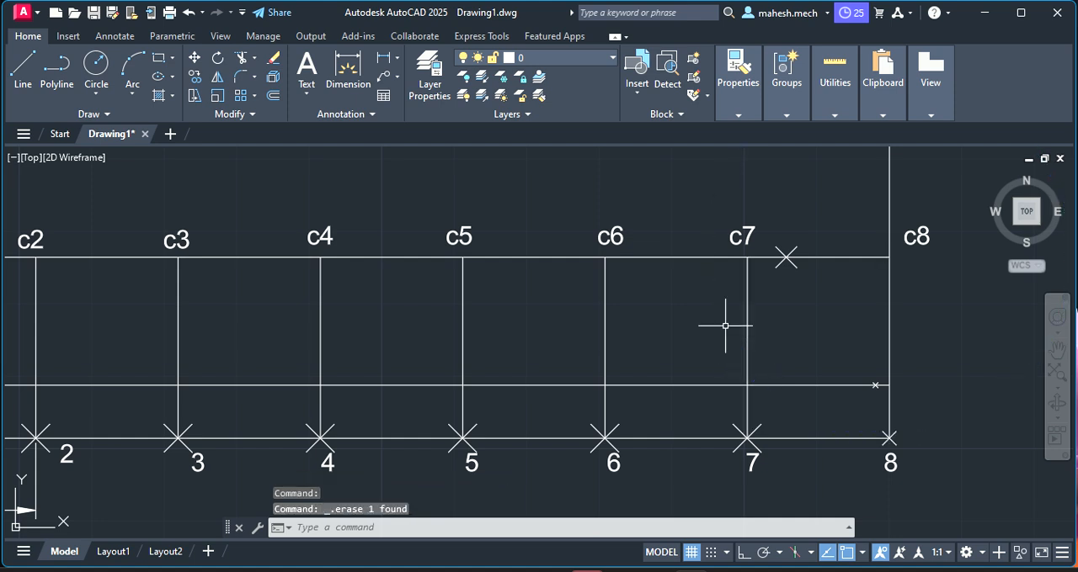
# Start a fit-point spline at 8¹ and run it through the marked curve points up to the one on the top line above c4
pyautogui.scroll(-6, 485, 378)
pyautogui.scroll(4, 273, 373)
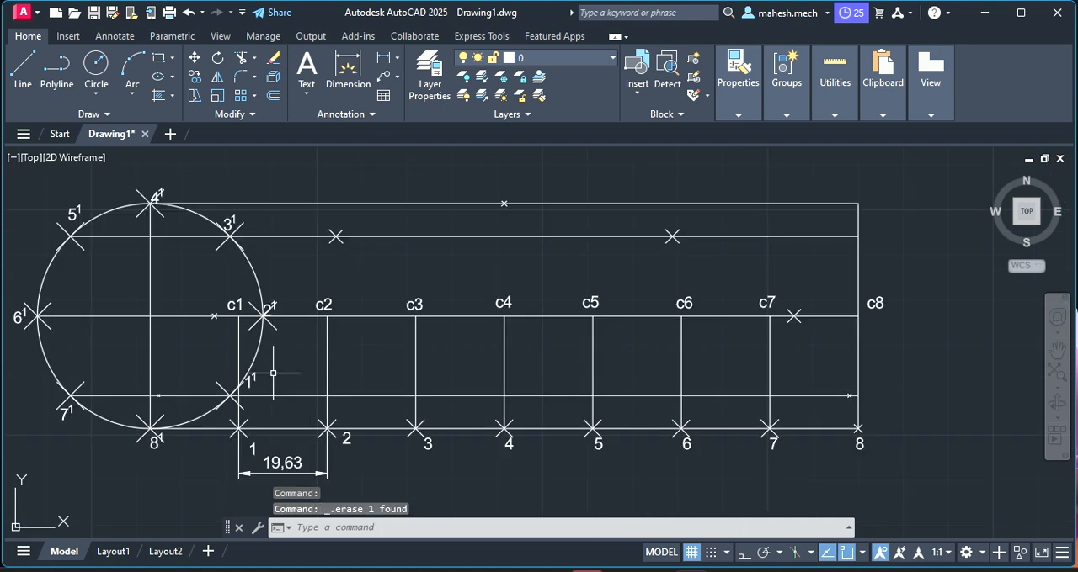
pyautogui.scroll(6, 149, 434)
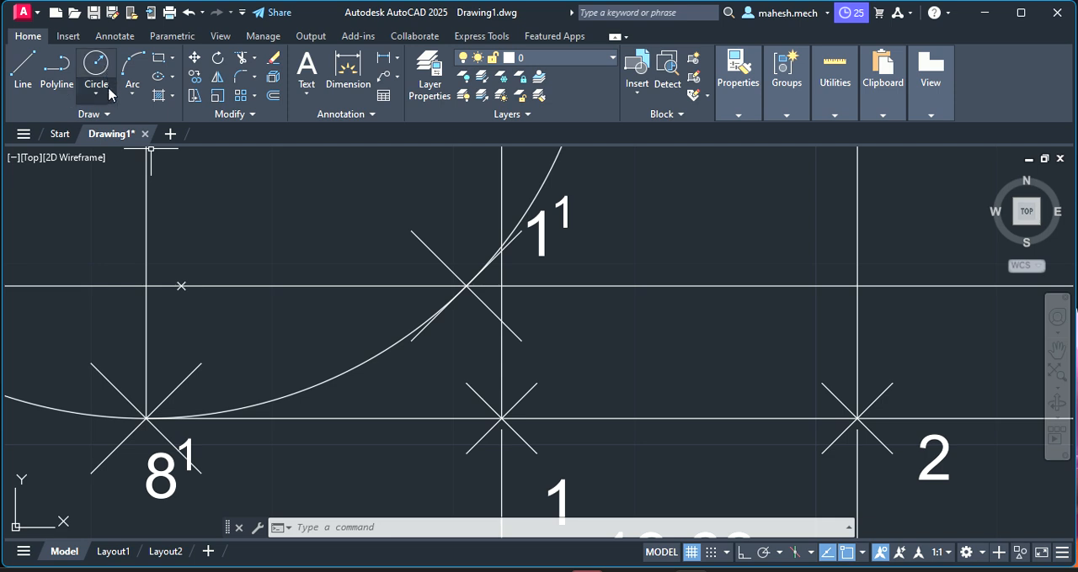
pyautogui.click(73, 118)
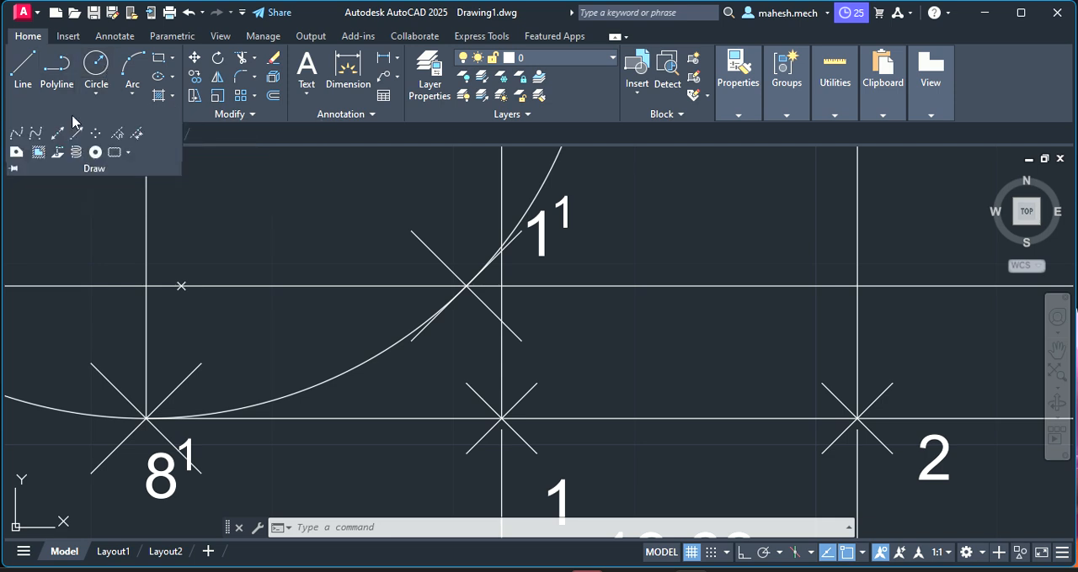
pyautogui.click(18, 141)
pyautogui.scroll(-2, 409, 377)
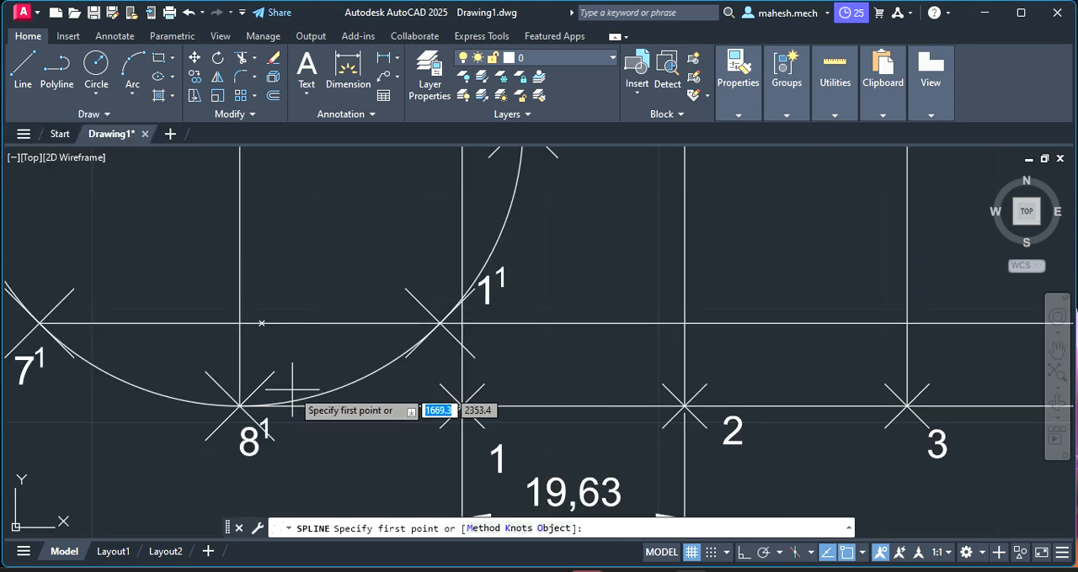
pyautogui.scroll(-4, 240, 406)
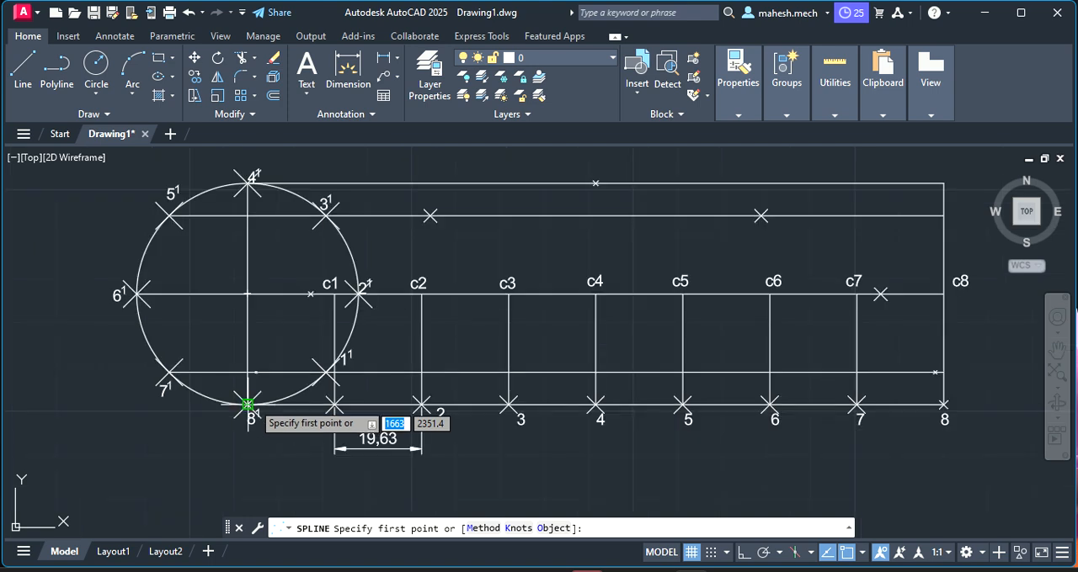
pyautogui.click(248, 405)
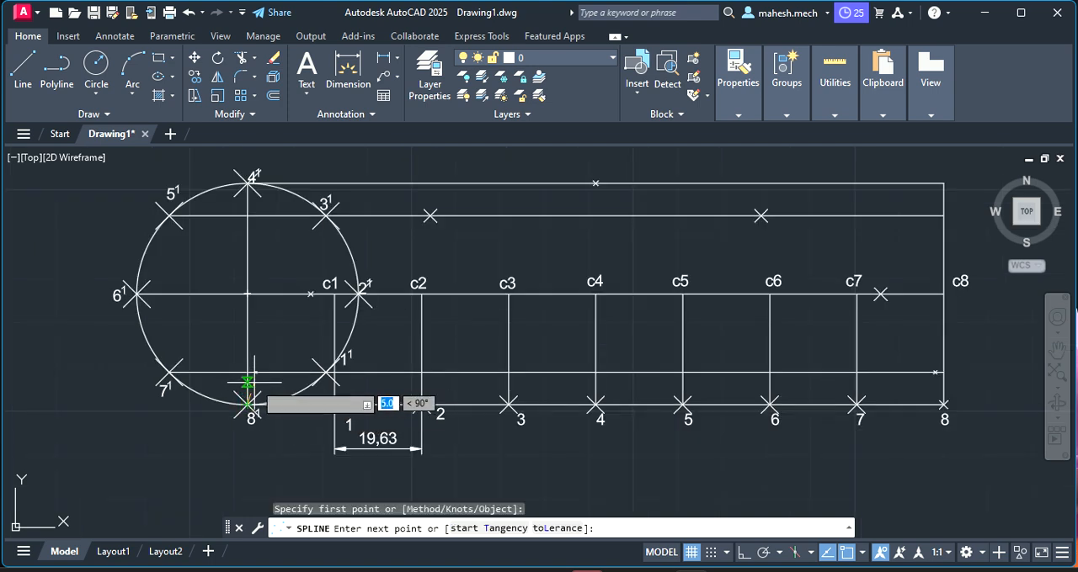
pyautogui.click(256, 372)
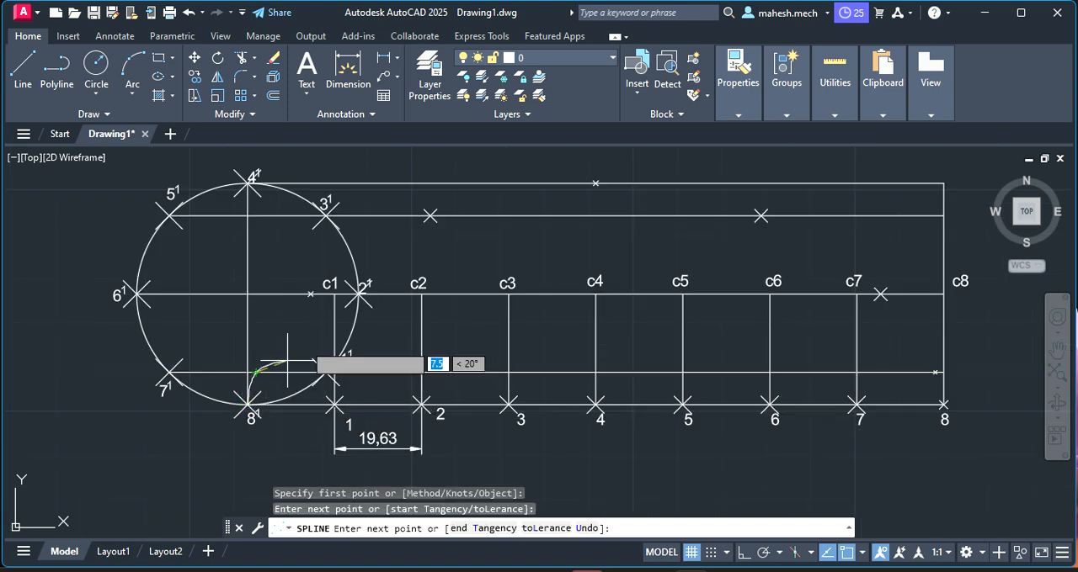
pyautogui.click(311, 294)
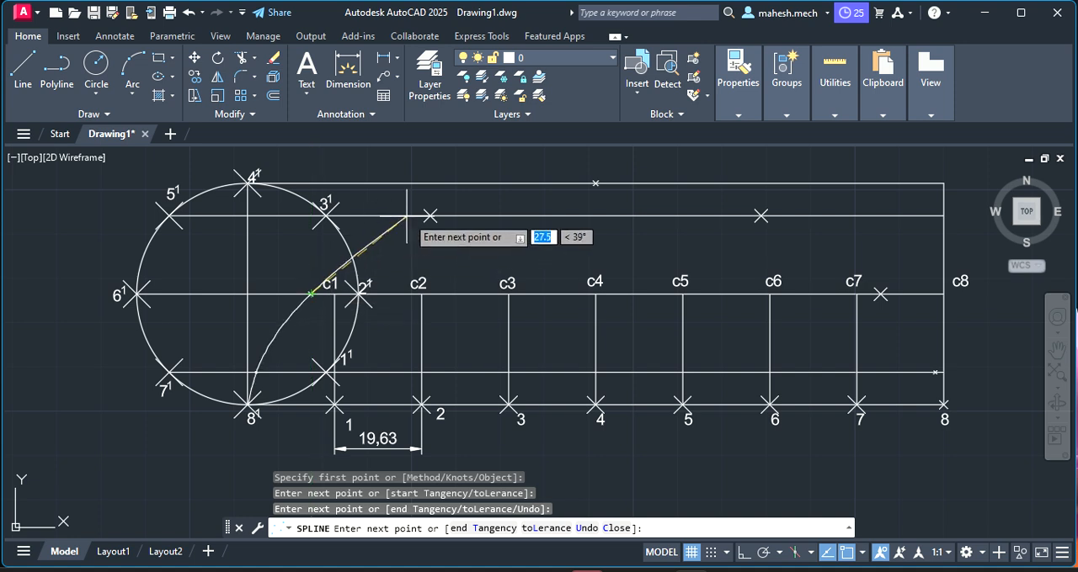
pyautogui.click(429, 216)
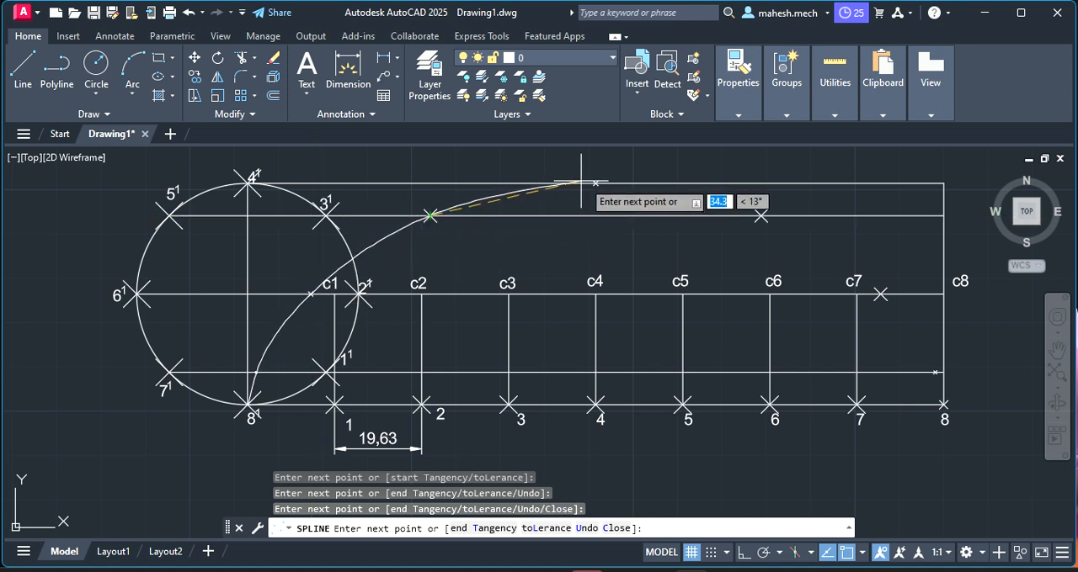
pyautogui.click(596, 182)
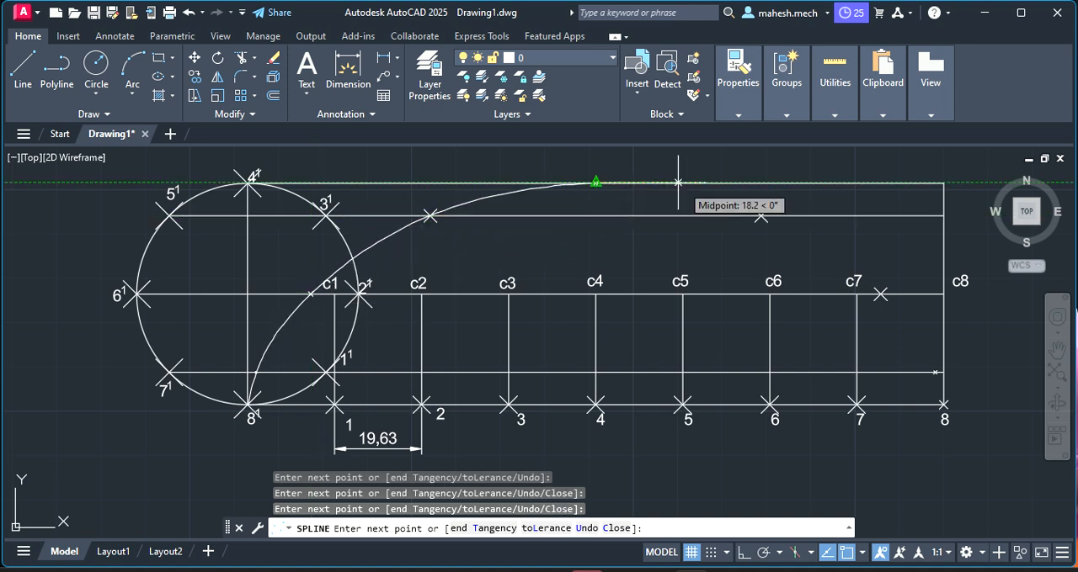
# Continue the spline down through the three remaining marked curve points, and finish it at point 8 on the base line
pyautogui.click(760, 215)
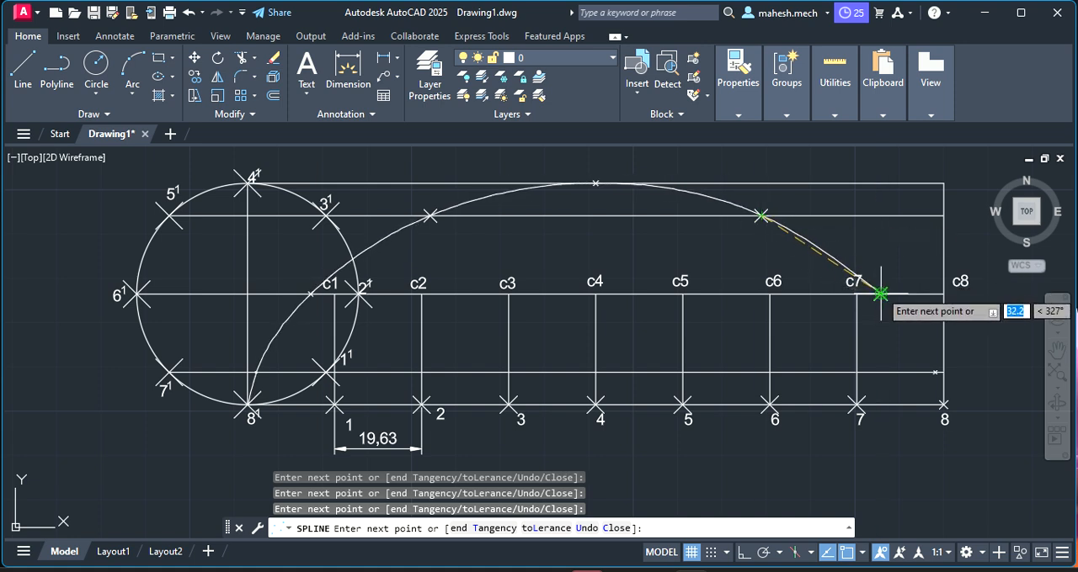
pyautogui.click(880, 293)
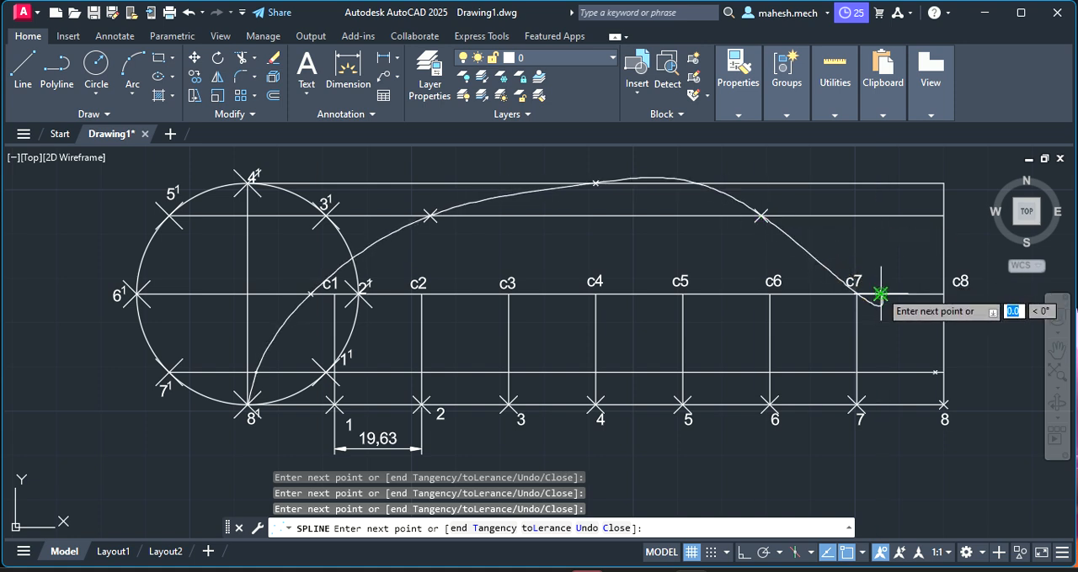
pyautogui.click(935, 385)
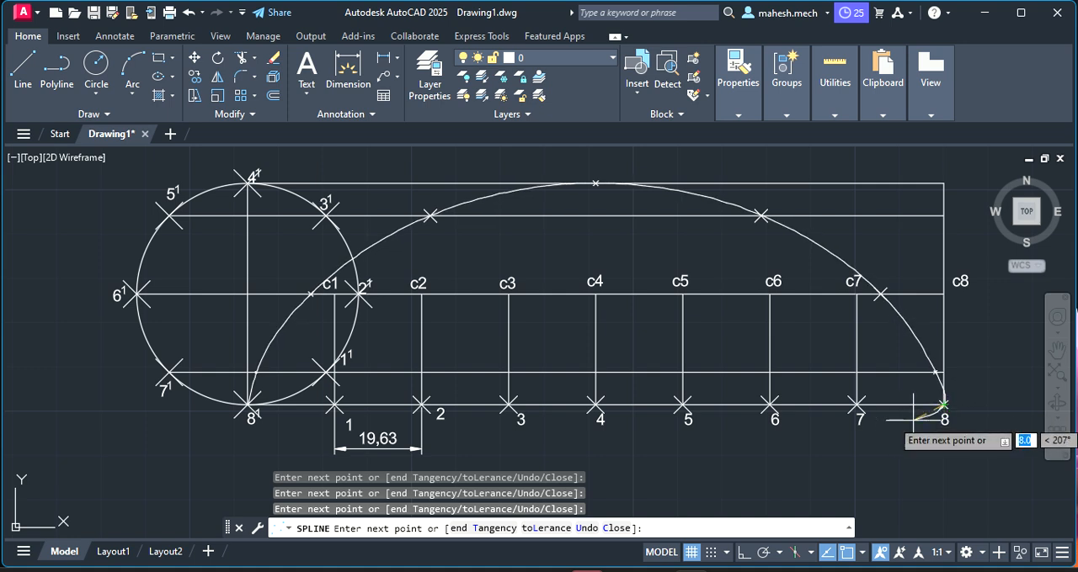
pyautogui.click(942, 405)
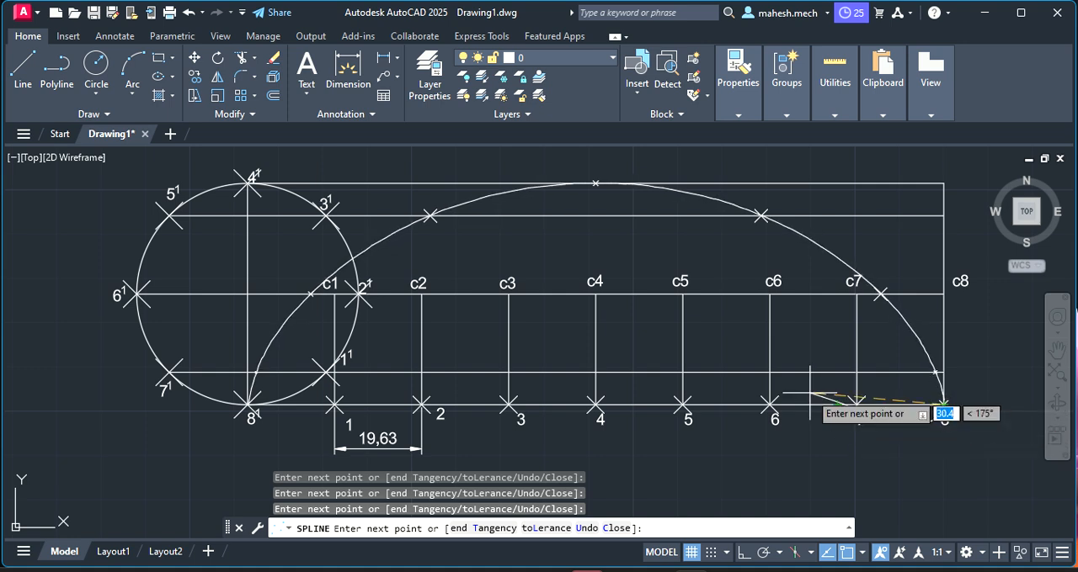
pyautogui.rightClick(810, 392)
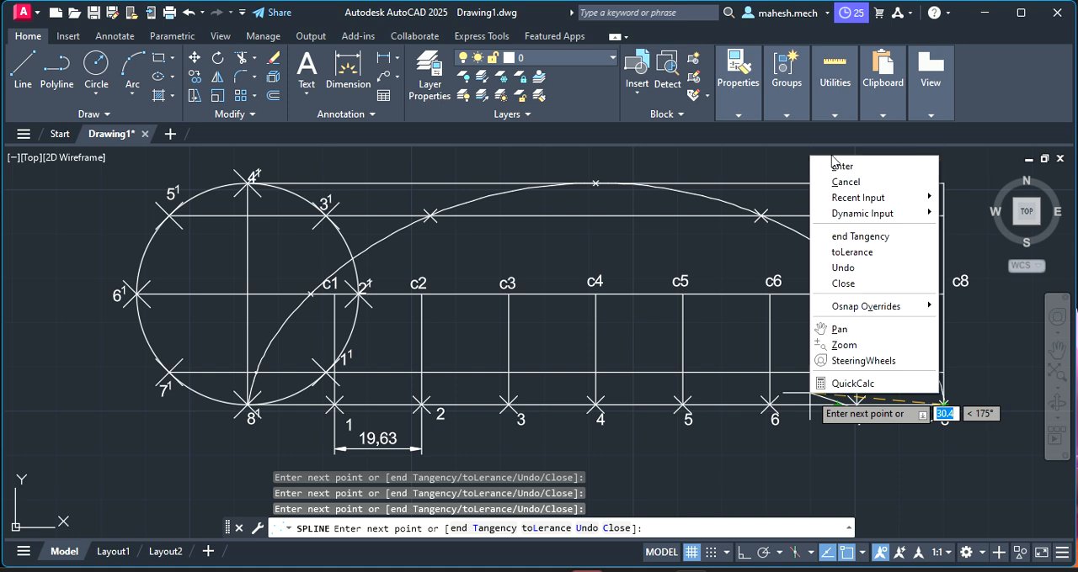
pyautogui.click(835, 167)
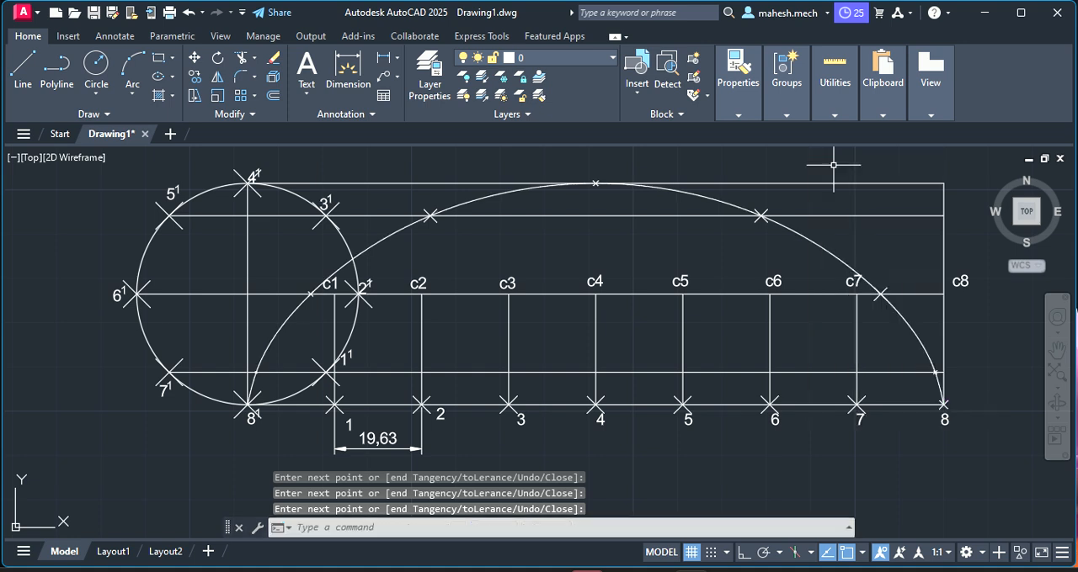